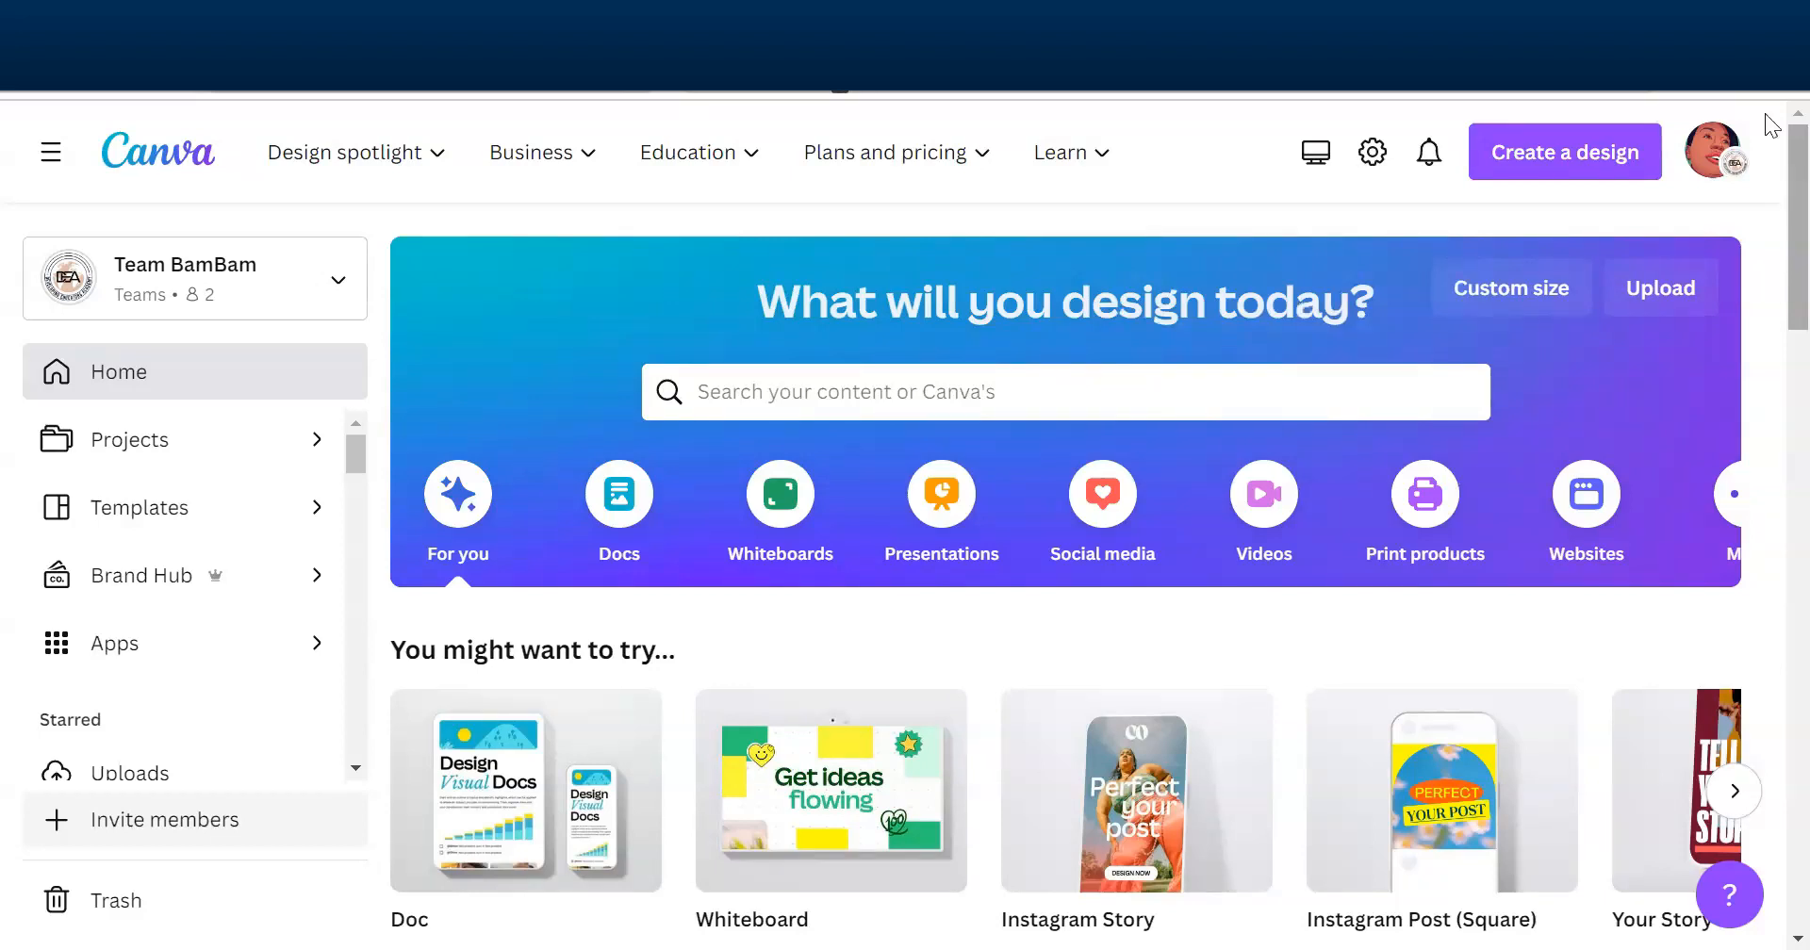
# - Create a Presentation (16:9) and generate Magic Design drafts for "Stress and Beauty: Understanding the Impact of Stress on Skin and Hair"
pyautogui.click(1537, 174)
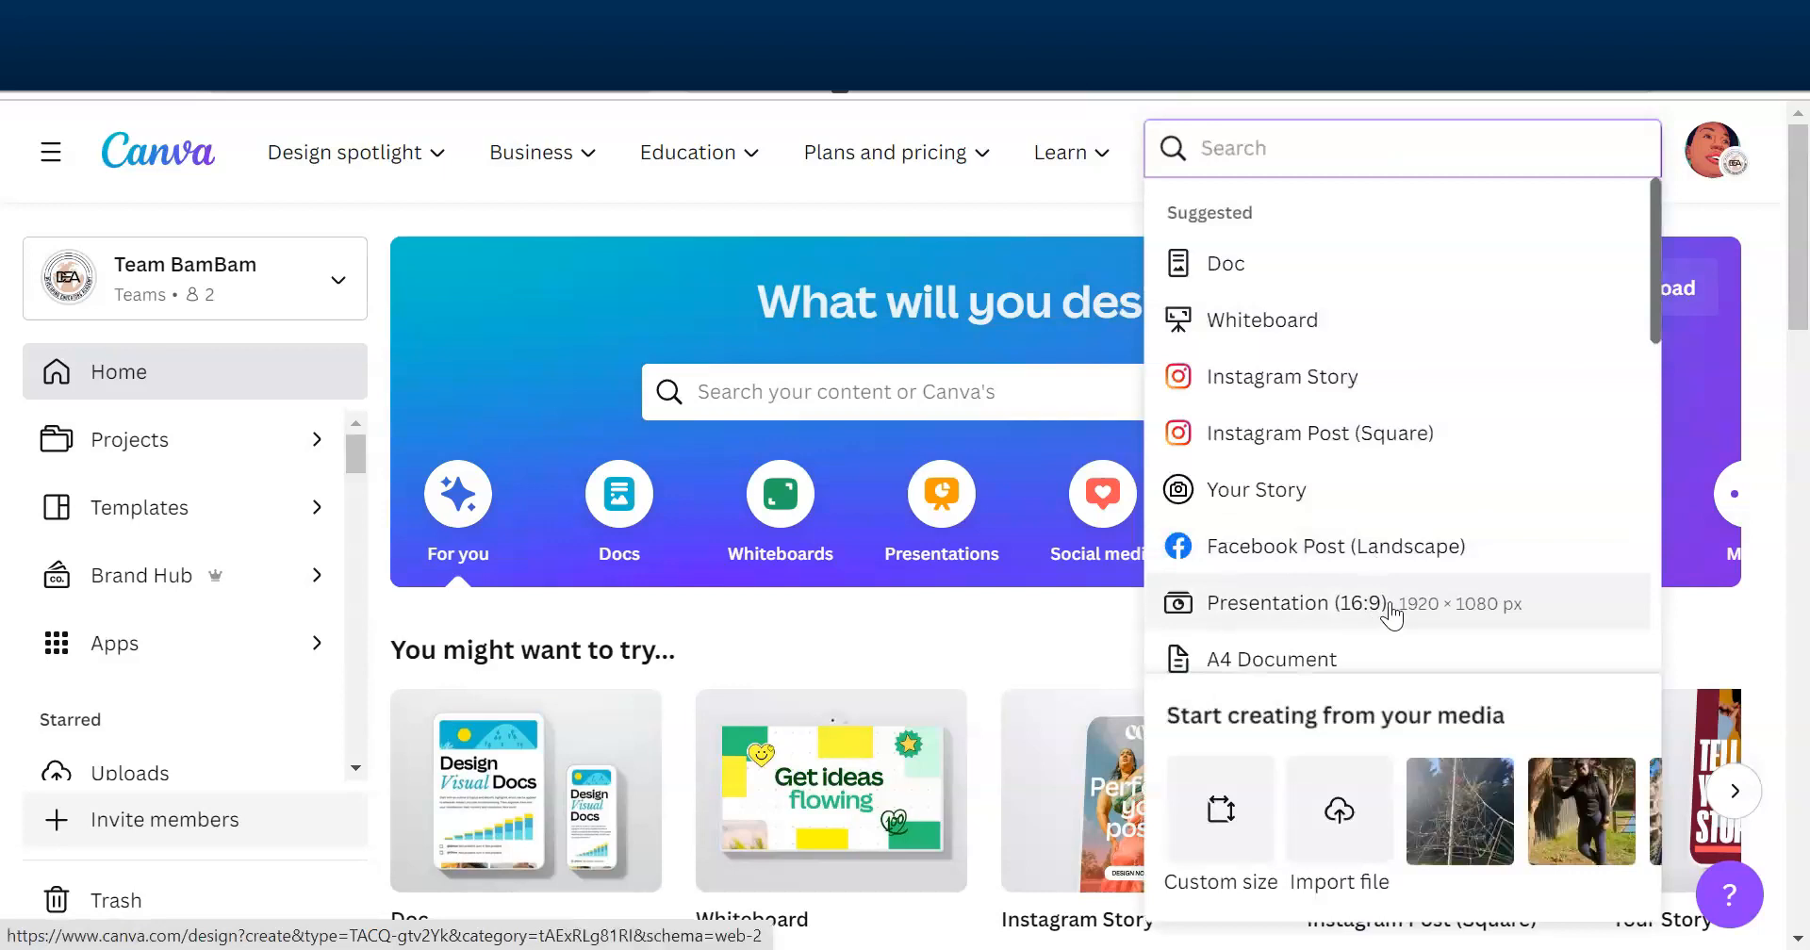
pyautogui.click(1391, 611)
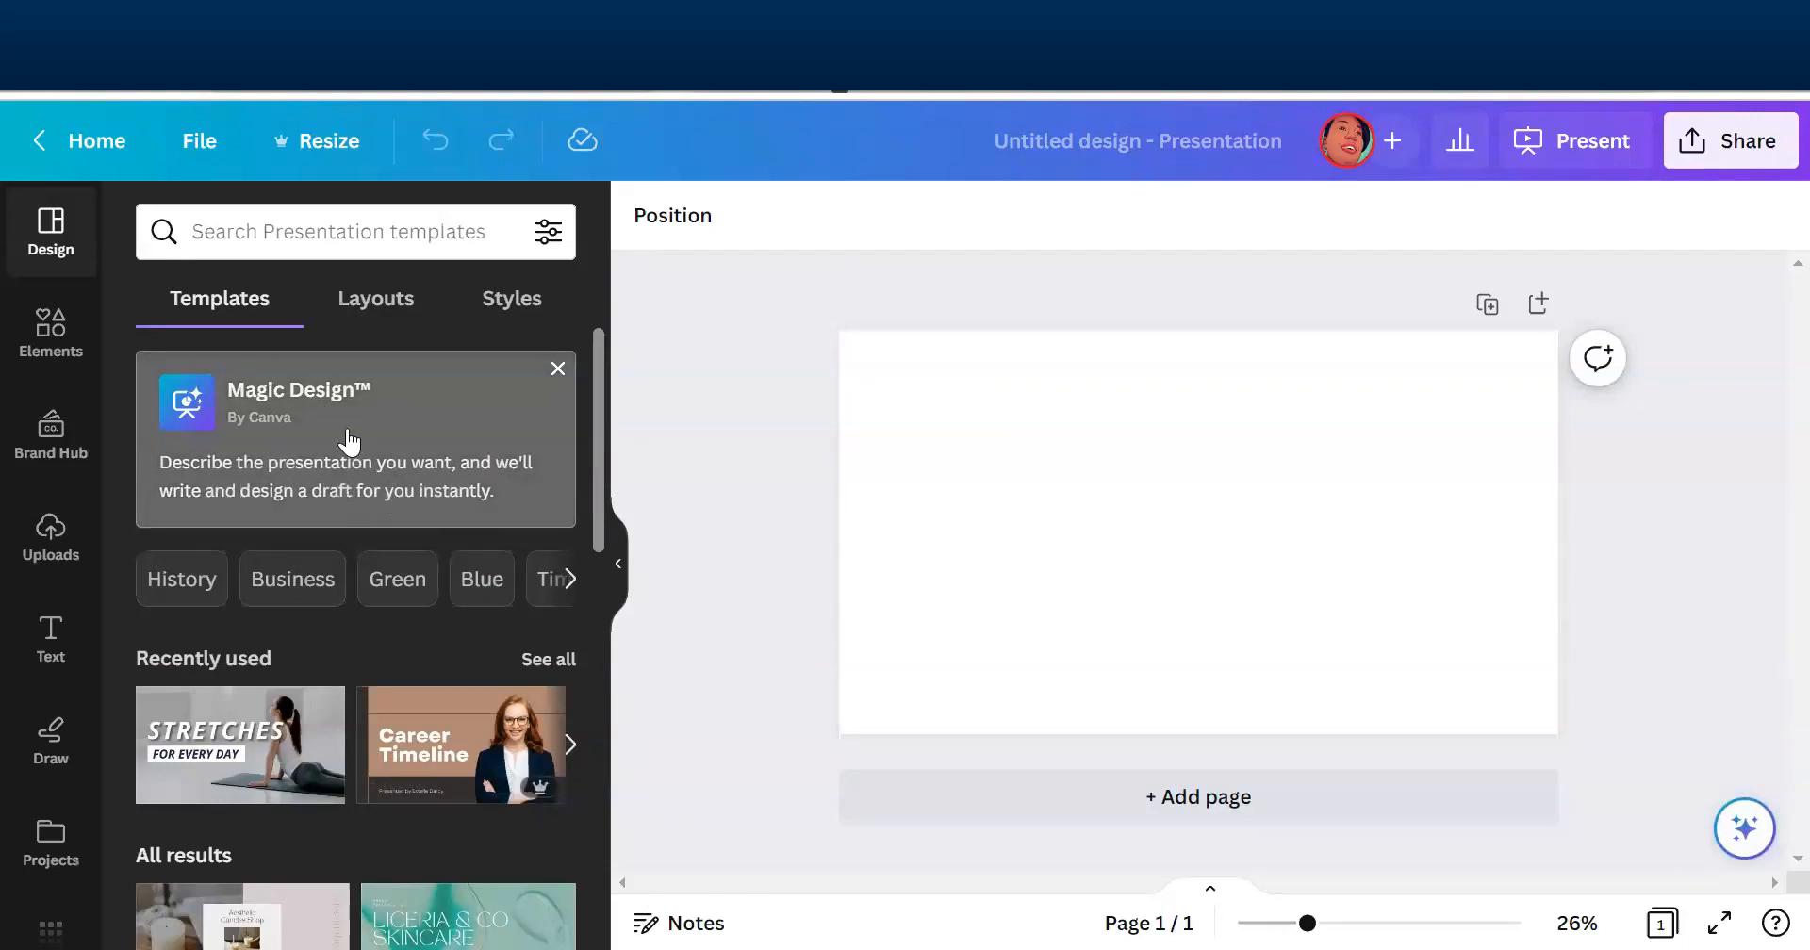
pyautogui.click(350, 438)
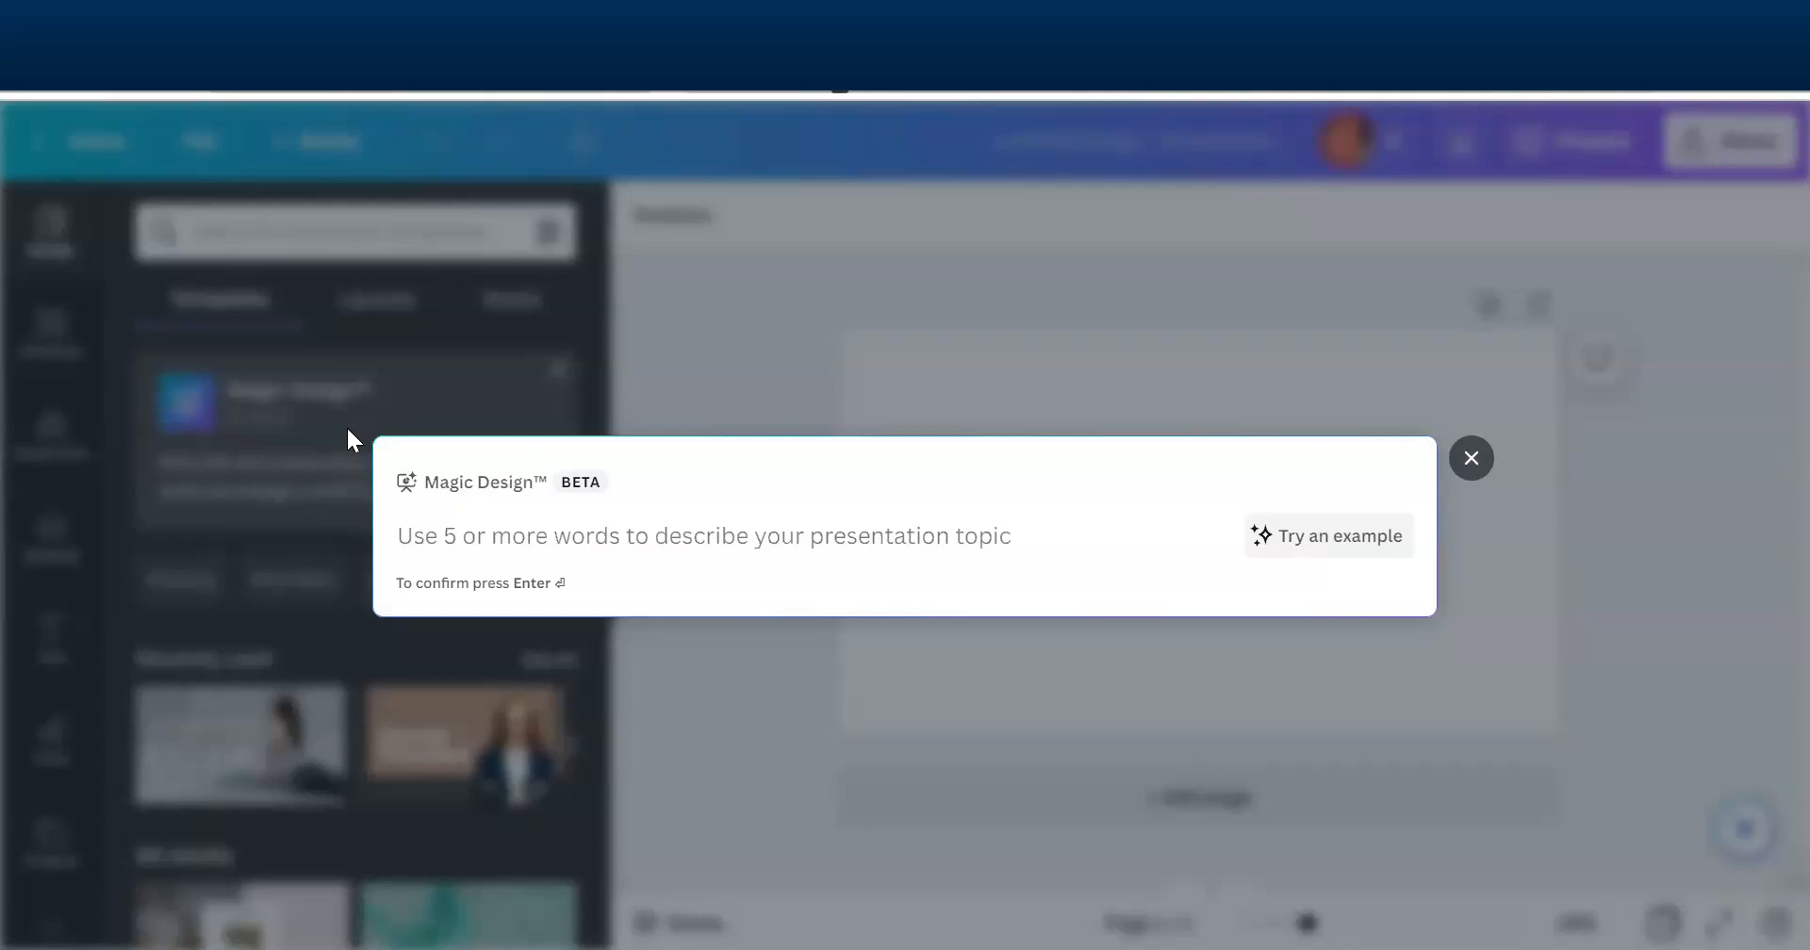
pyautogui.write('Stress and Beauty: Understanding the Impact of Stress on Skin and Hair')
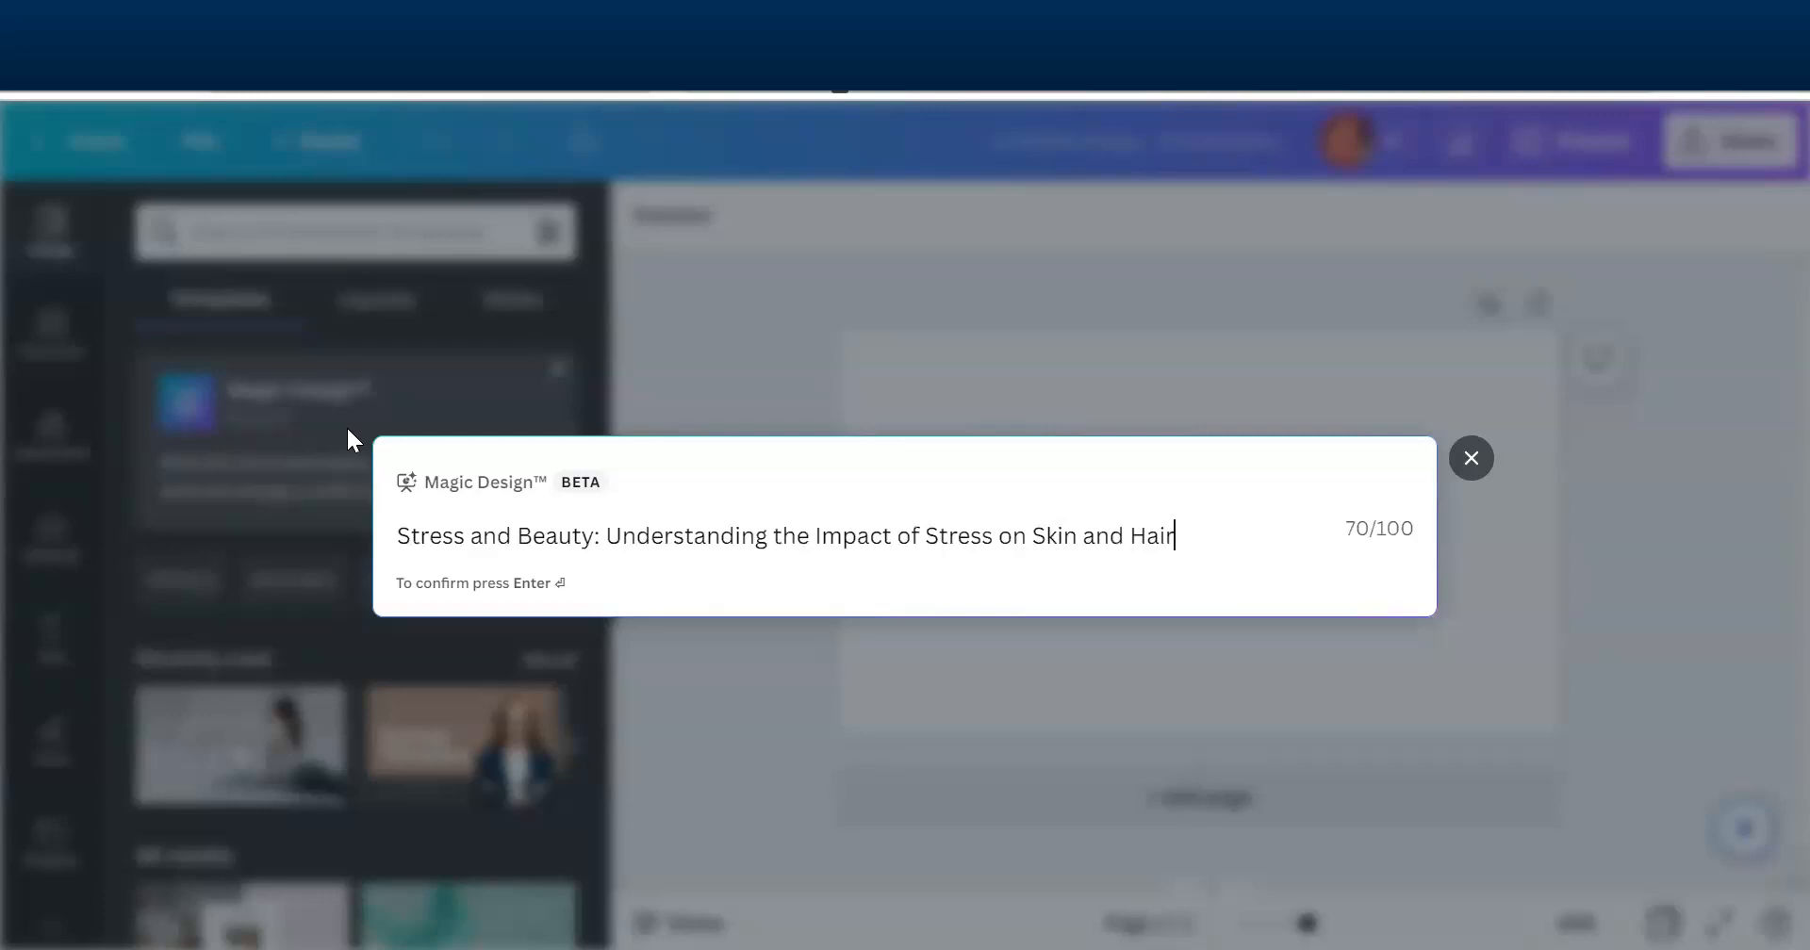
pyautogui.press('Return')
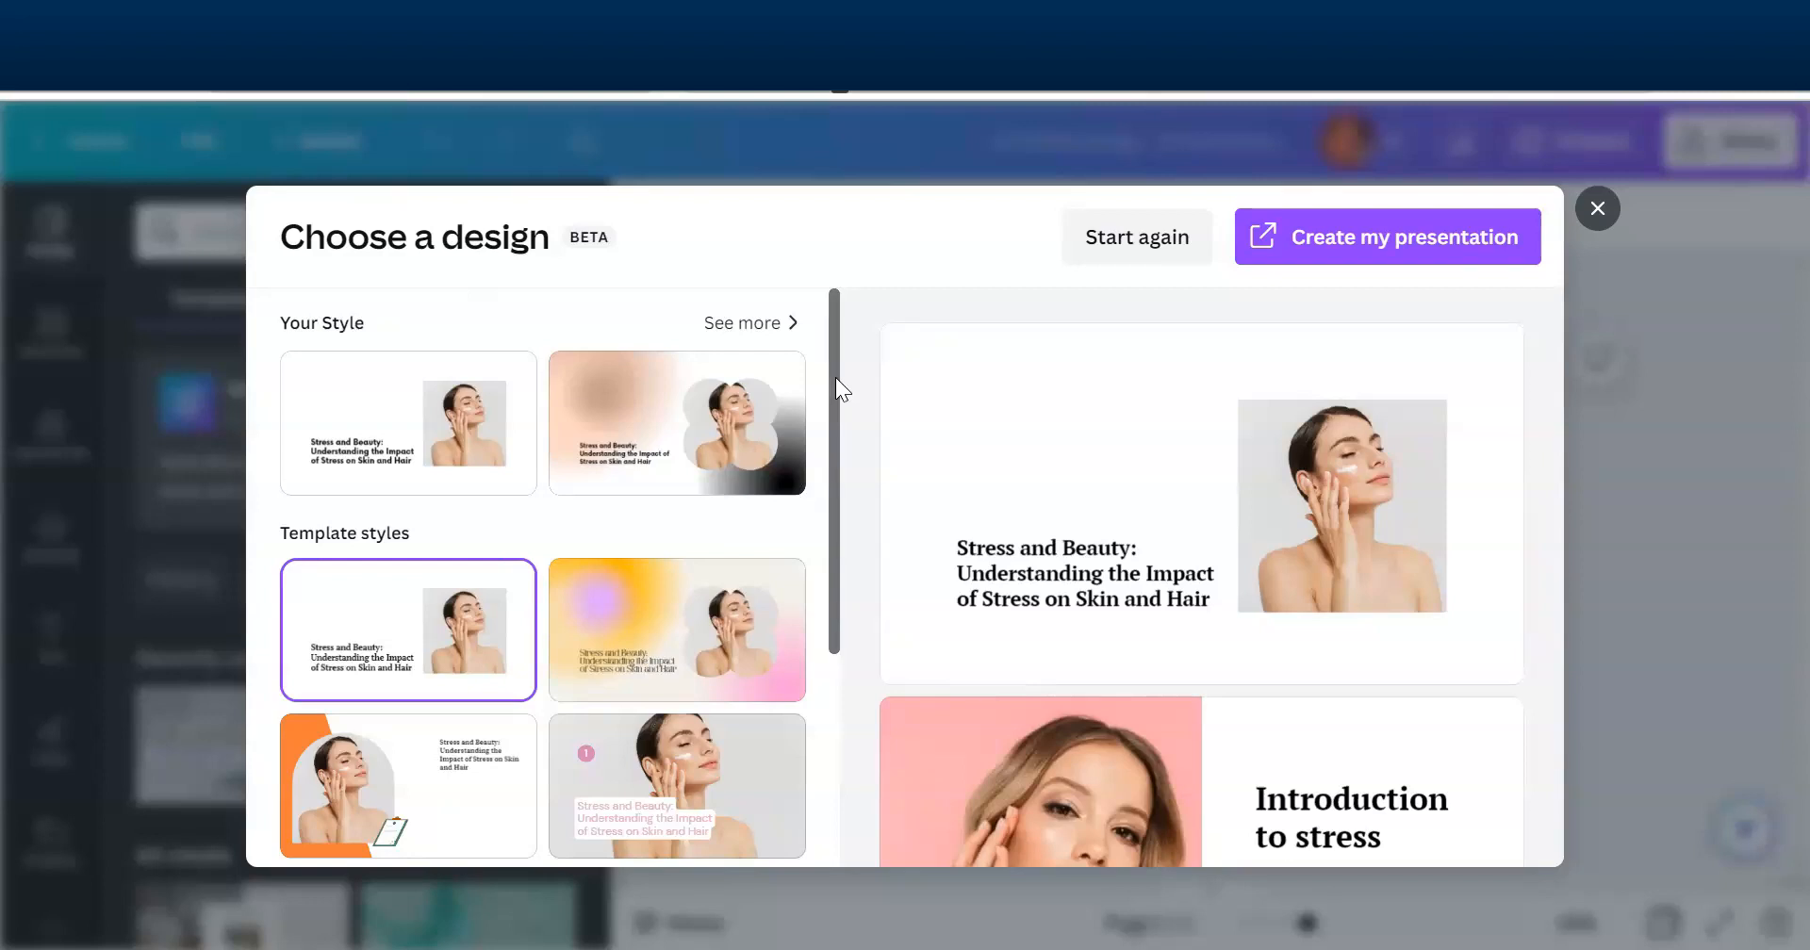
# - From the Your Style designs, choose the one with the navy shape, arched photo and red clipboard, and create the presentation from it
pyautogui.moveTo(829, 377); pyautogui.dragTo(828, 635)
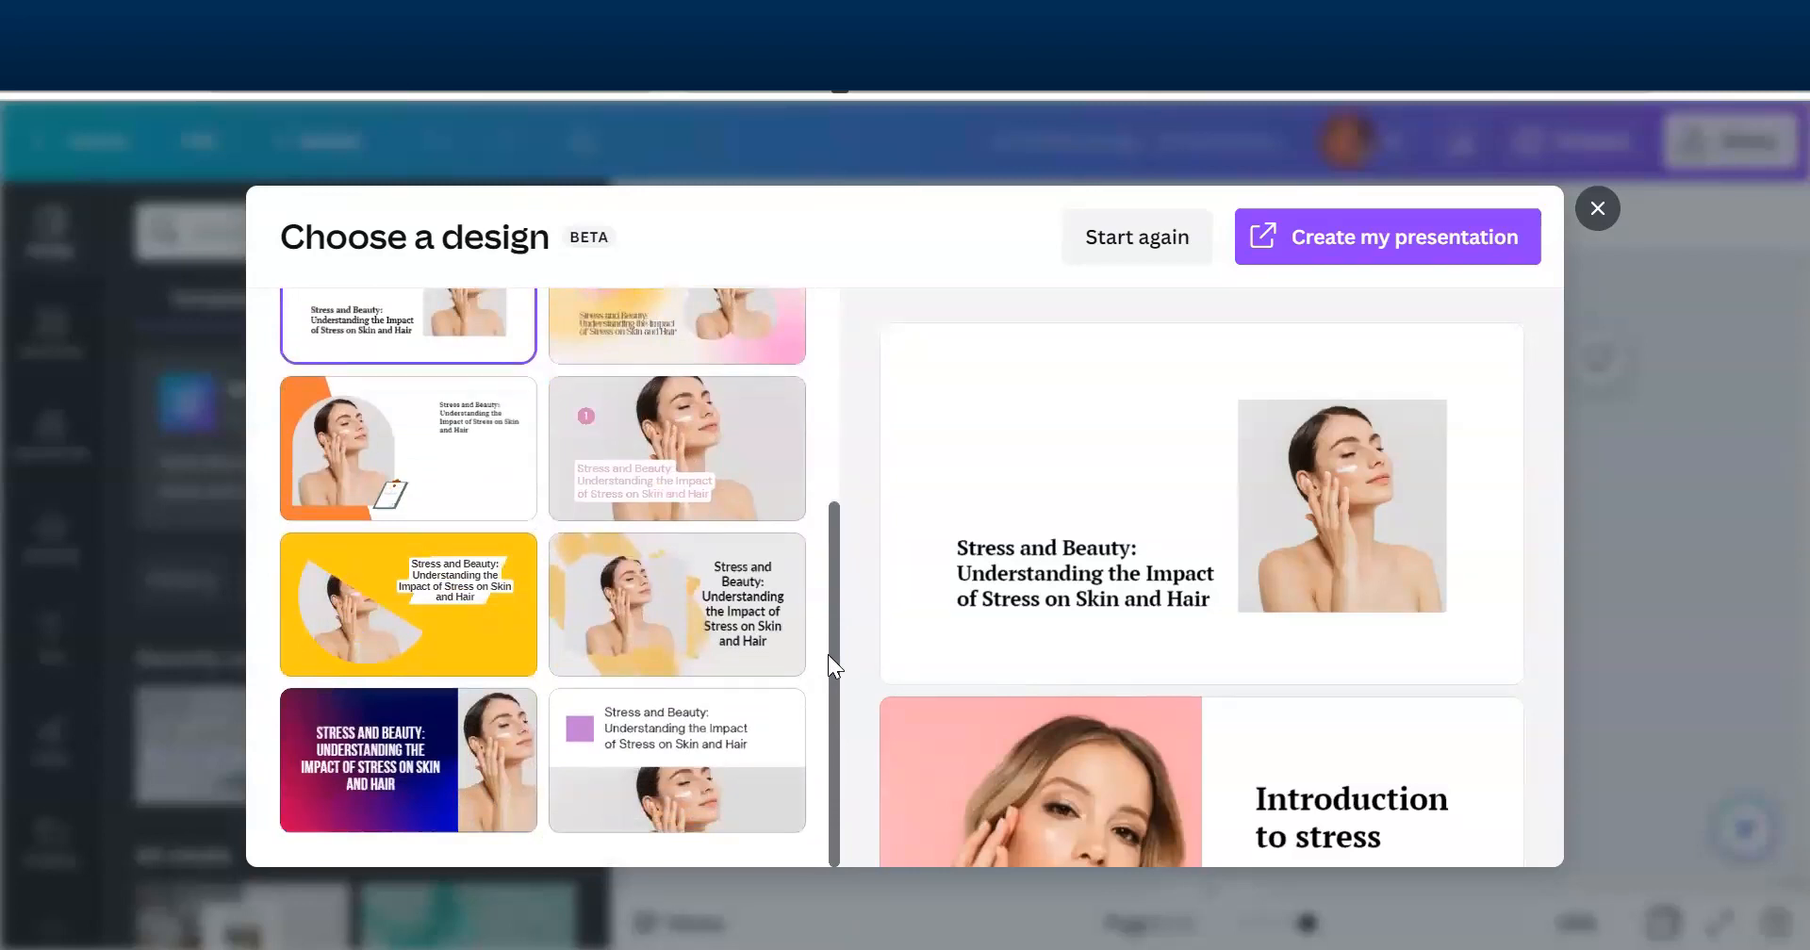
pyautogui.moveTo(833, 661); pyautogui.dragTo(847, 441)
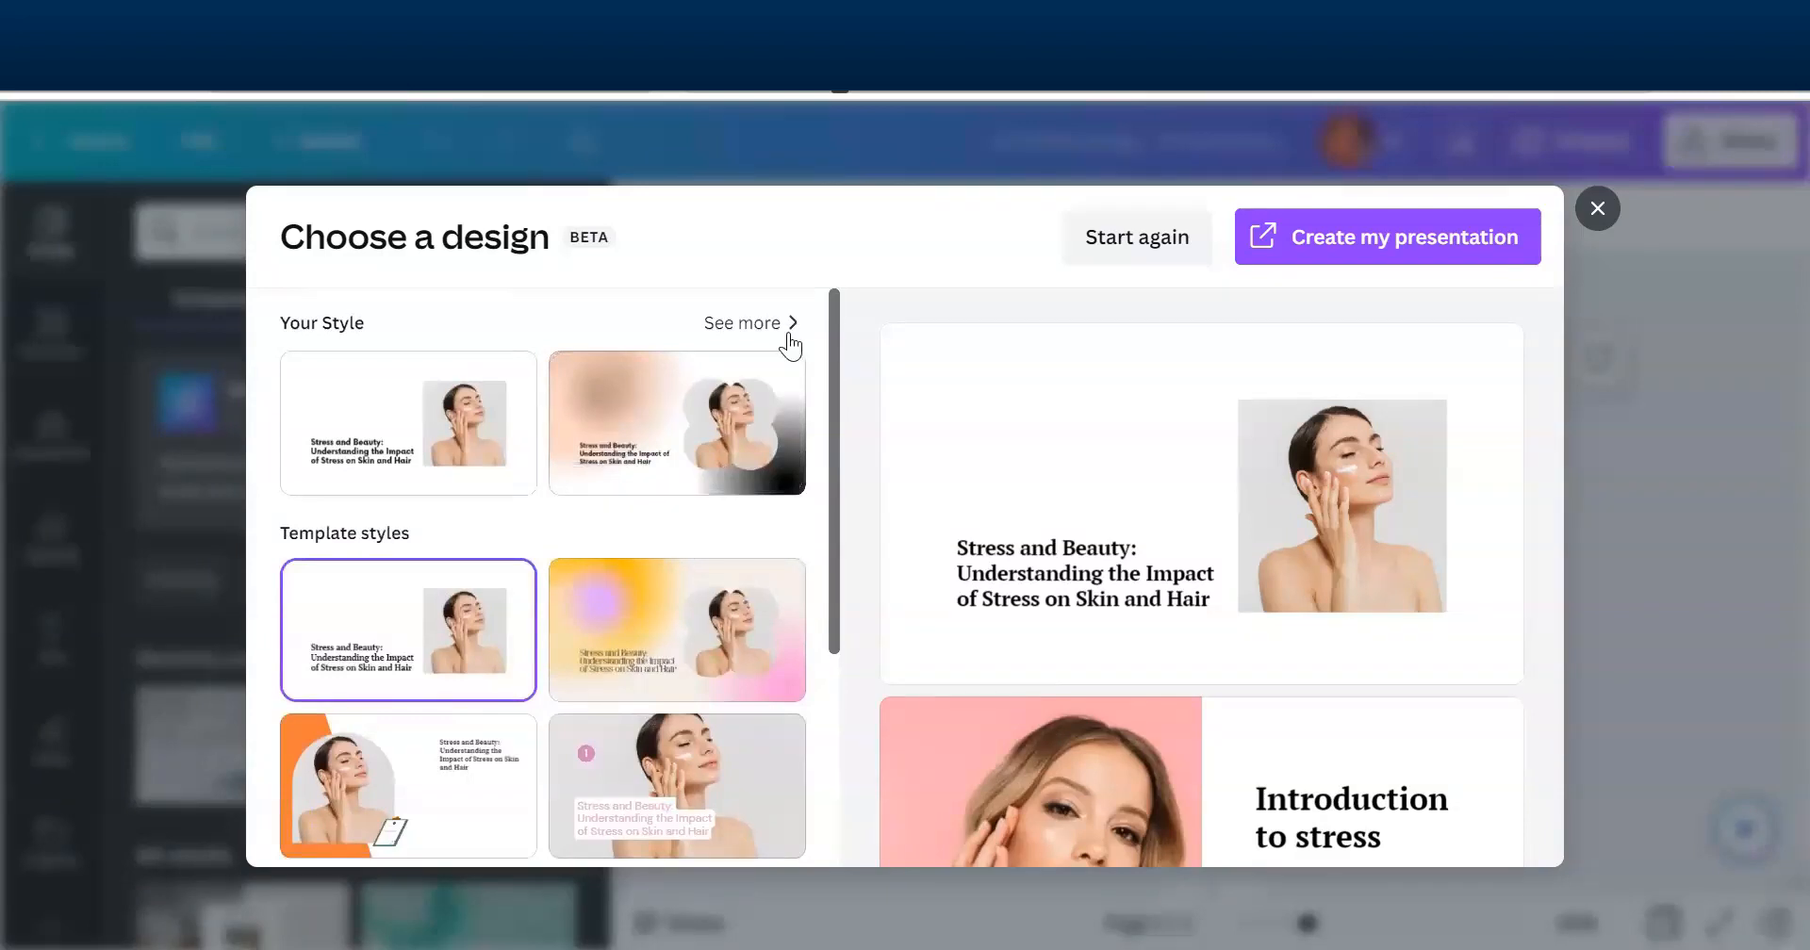
pyautogui.click(740, 330)
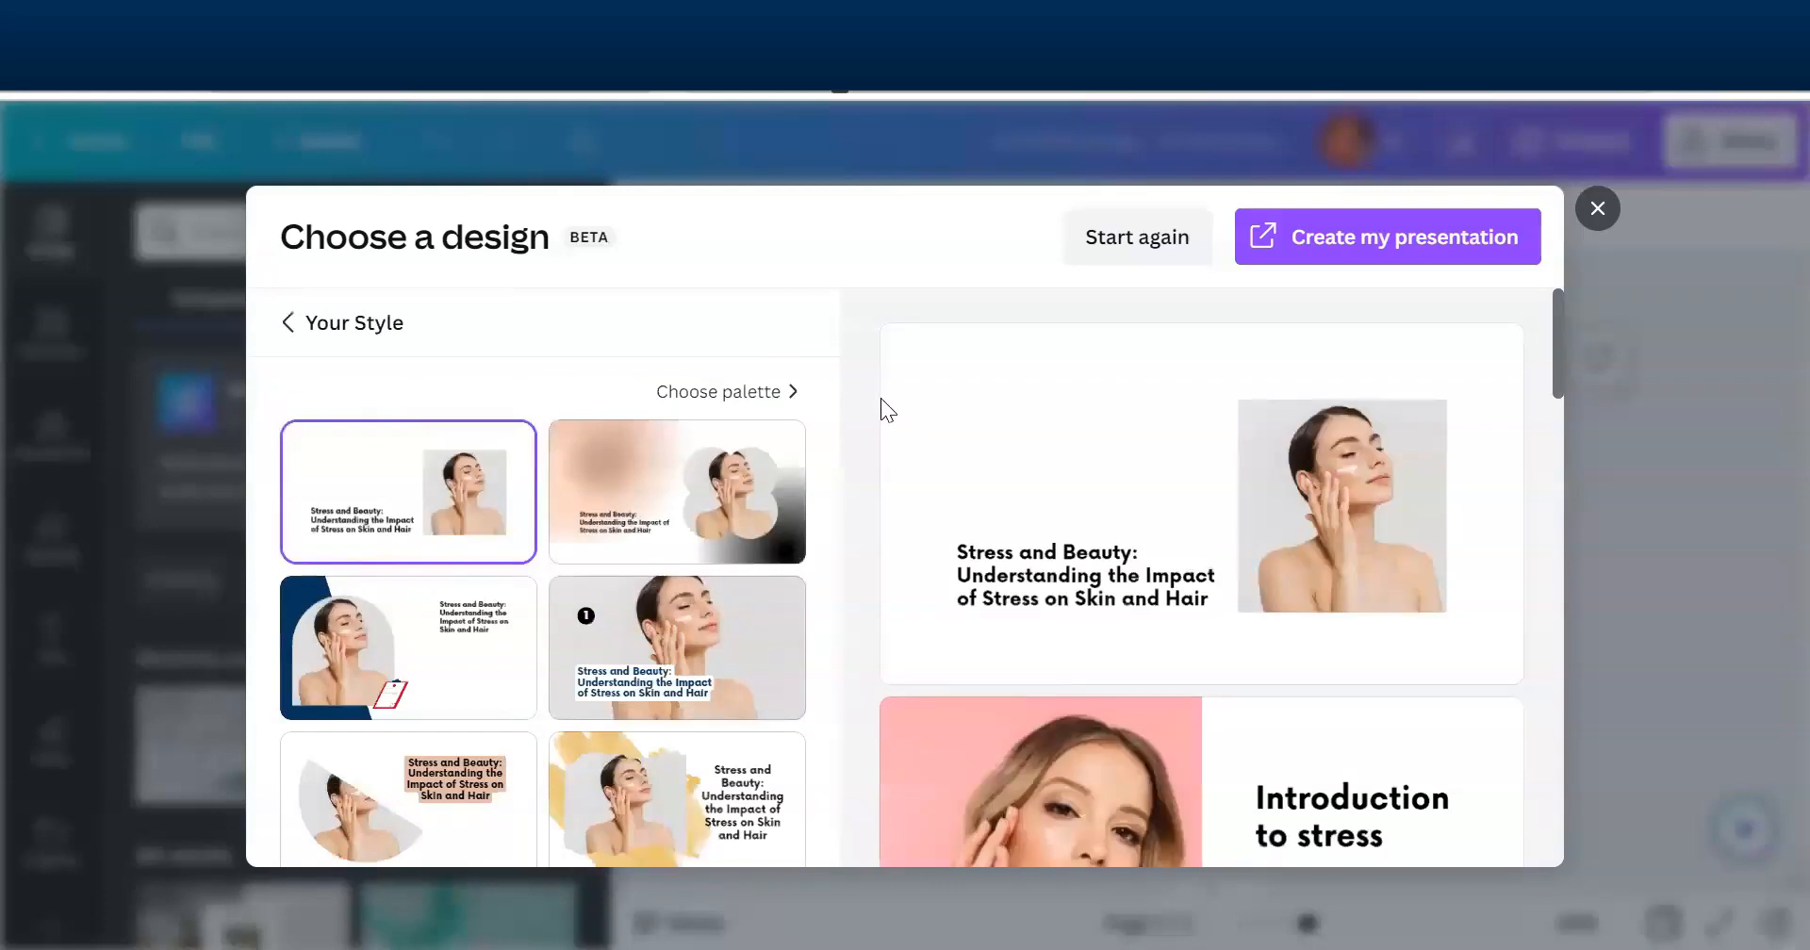
pyautogui.moveTo(832, 379); pyautogui.dragTo(865, 366)
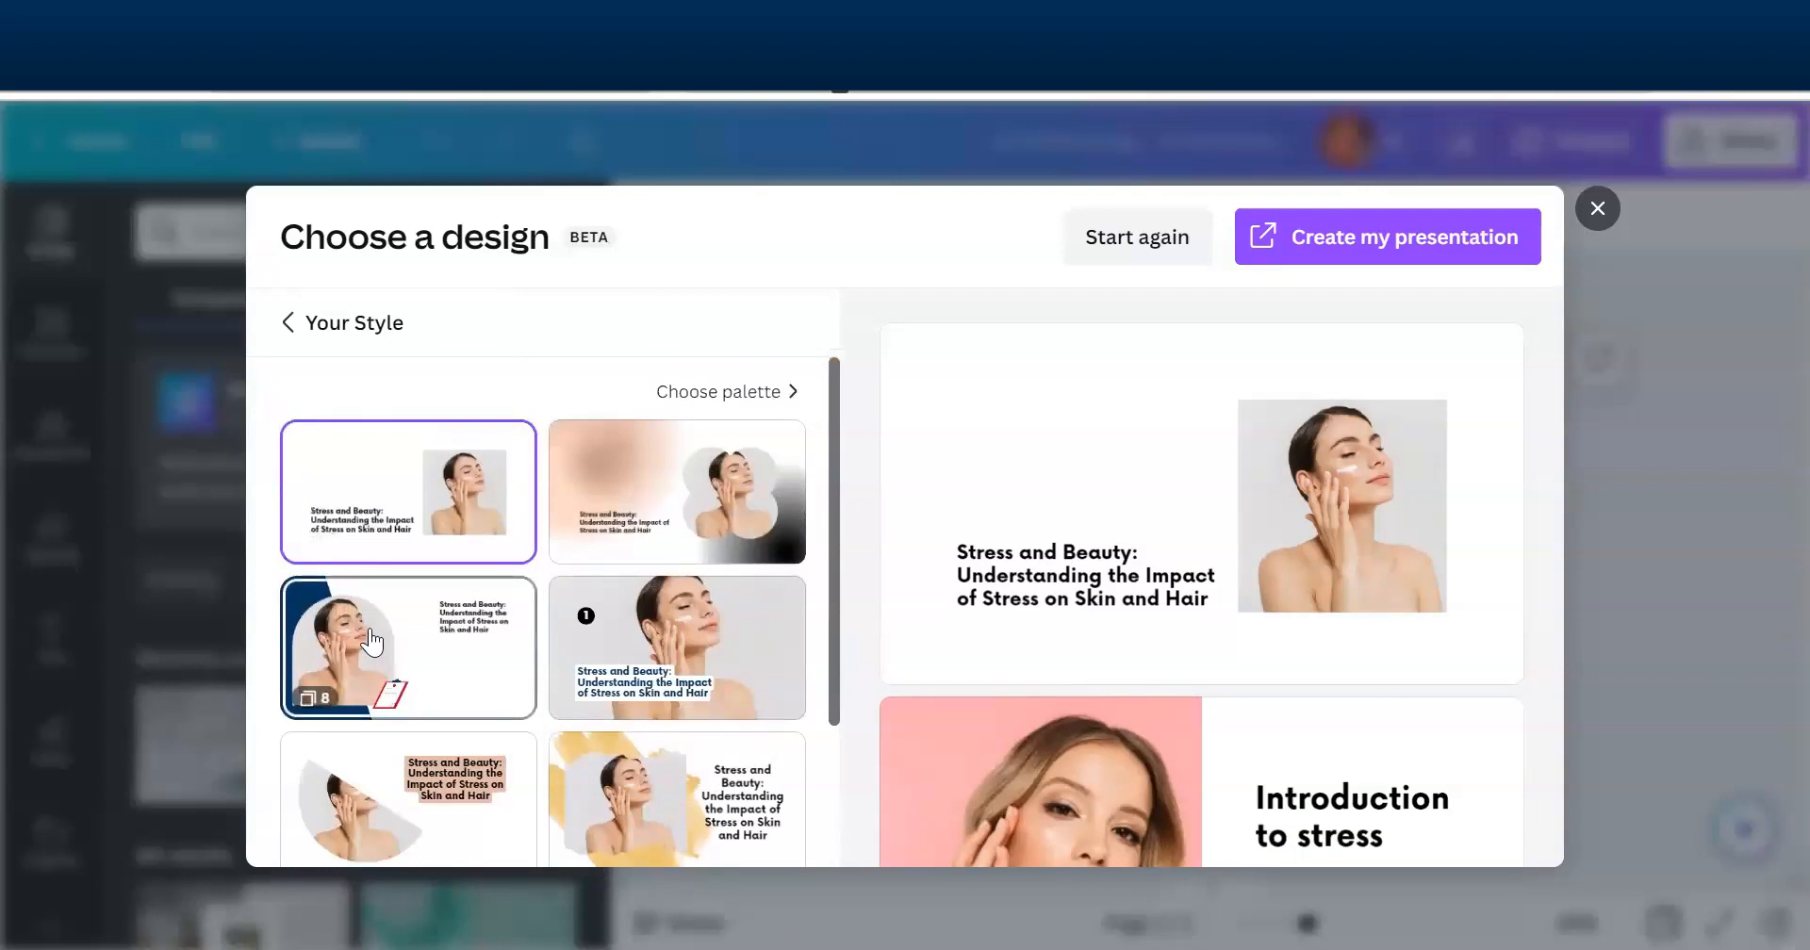
pyautogui.click(373, 642)
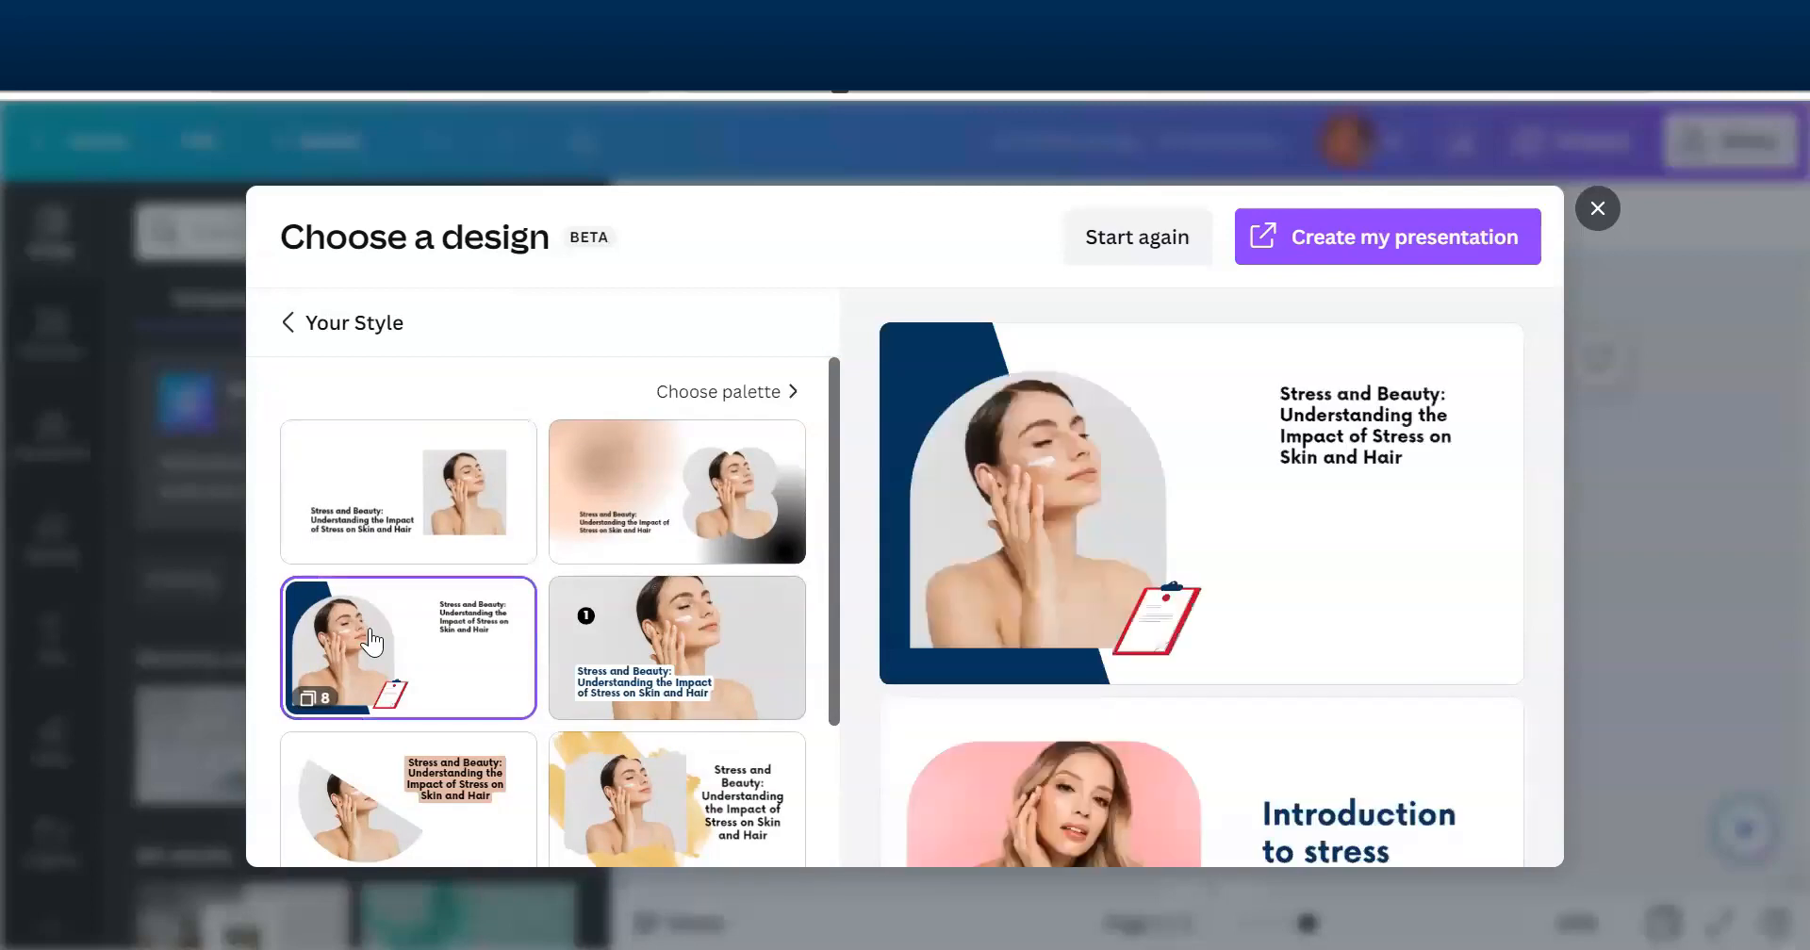
pyautogui.moveTo(1558, 330)
pyautogui.mouseDown()
pyautogui.moveTo(1548, 809)
pyautogui.moveTo(1574, 224)
pyautogui.mouseUp()
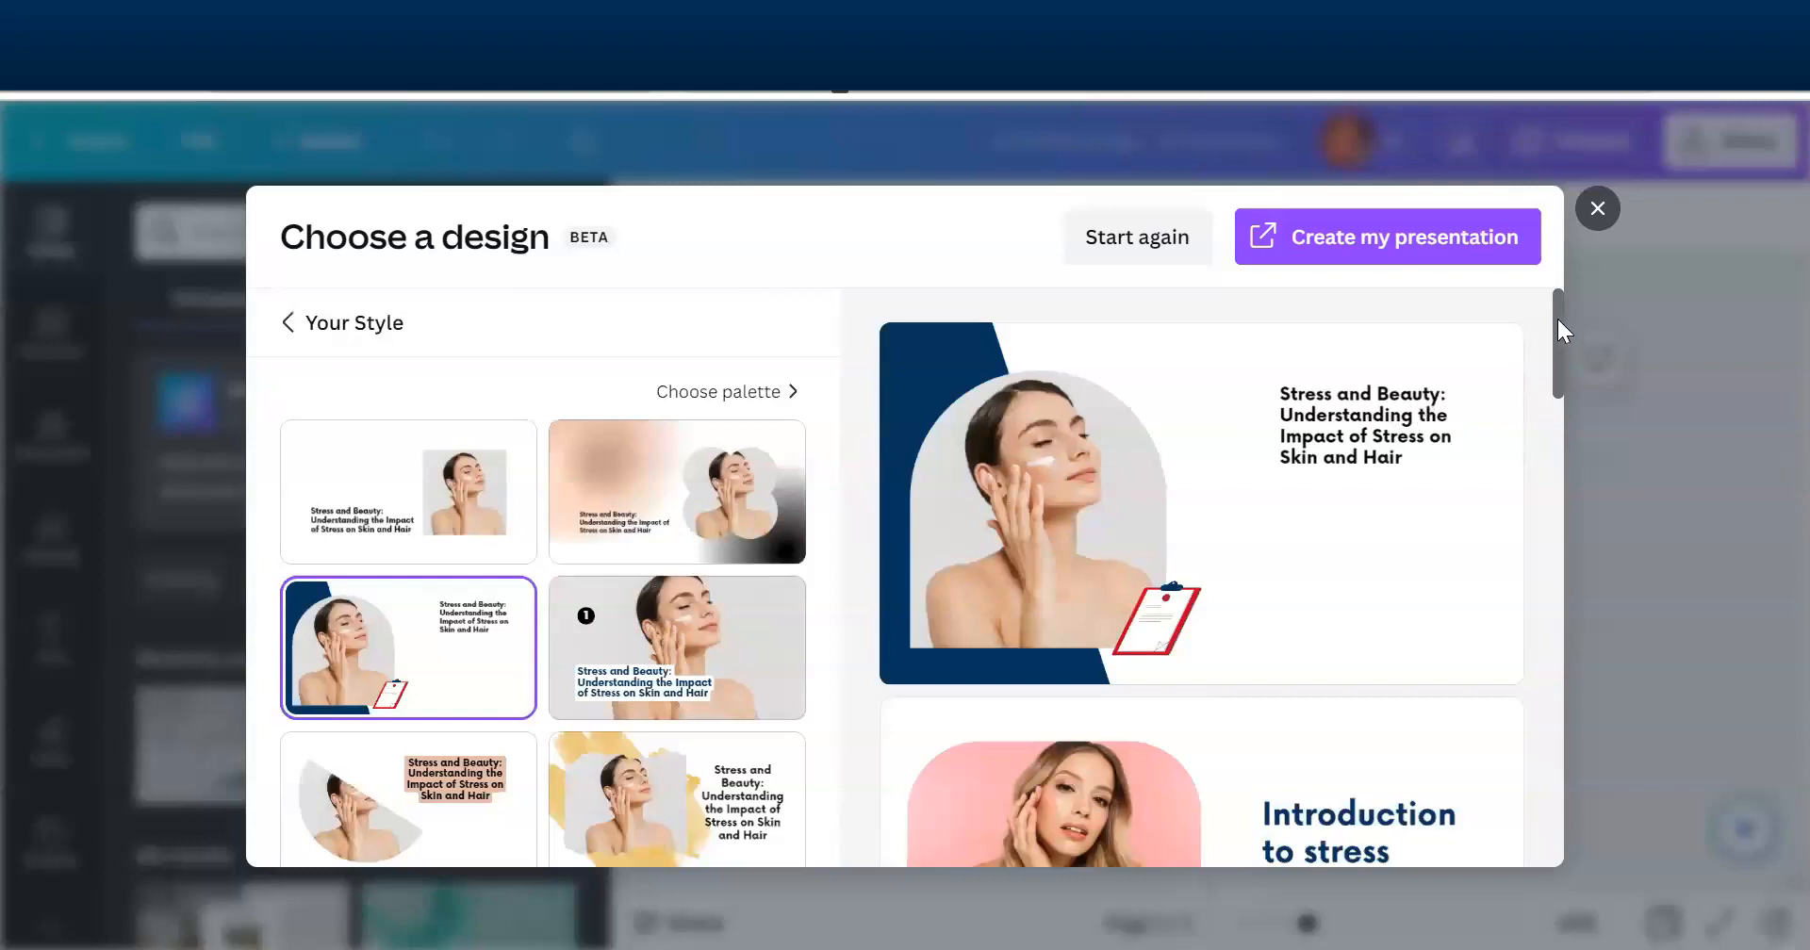
pyautogui.moveTo(1557, 321); pyautogui.dragTo(1565, 264)
pyautogui.click(1399, 247)
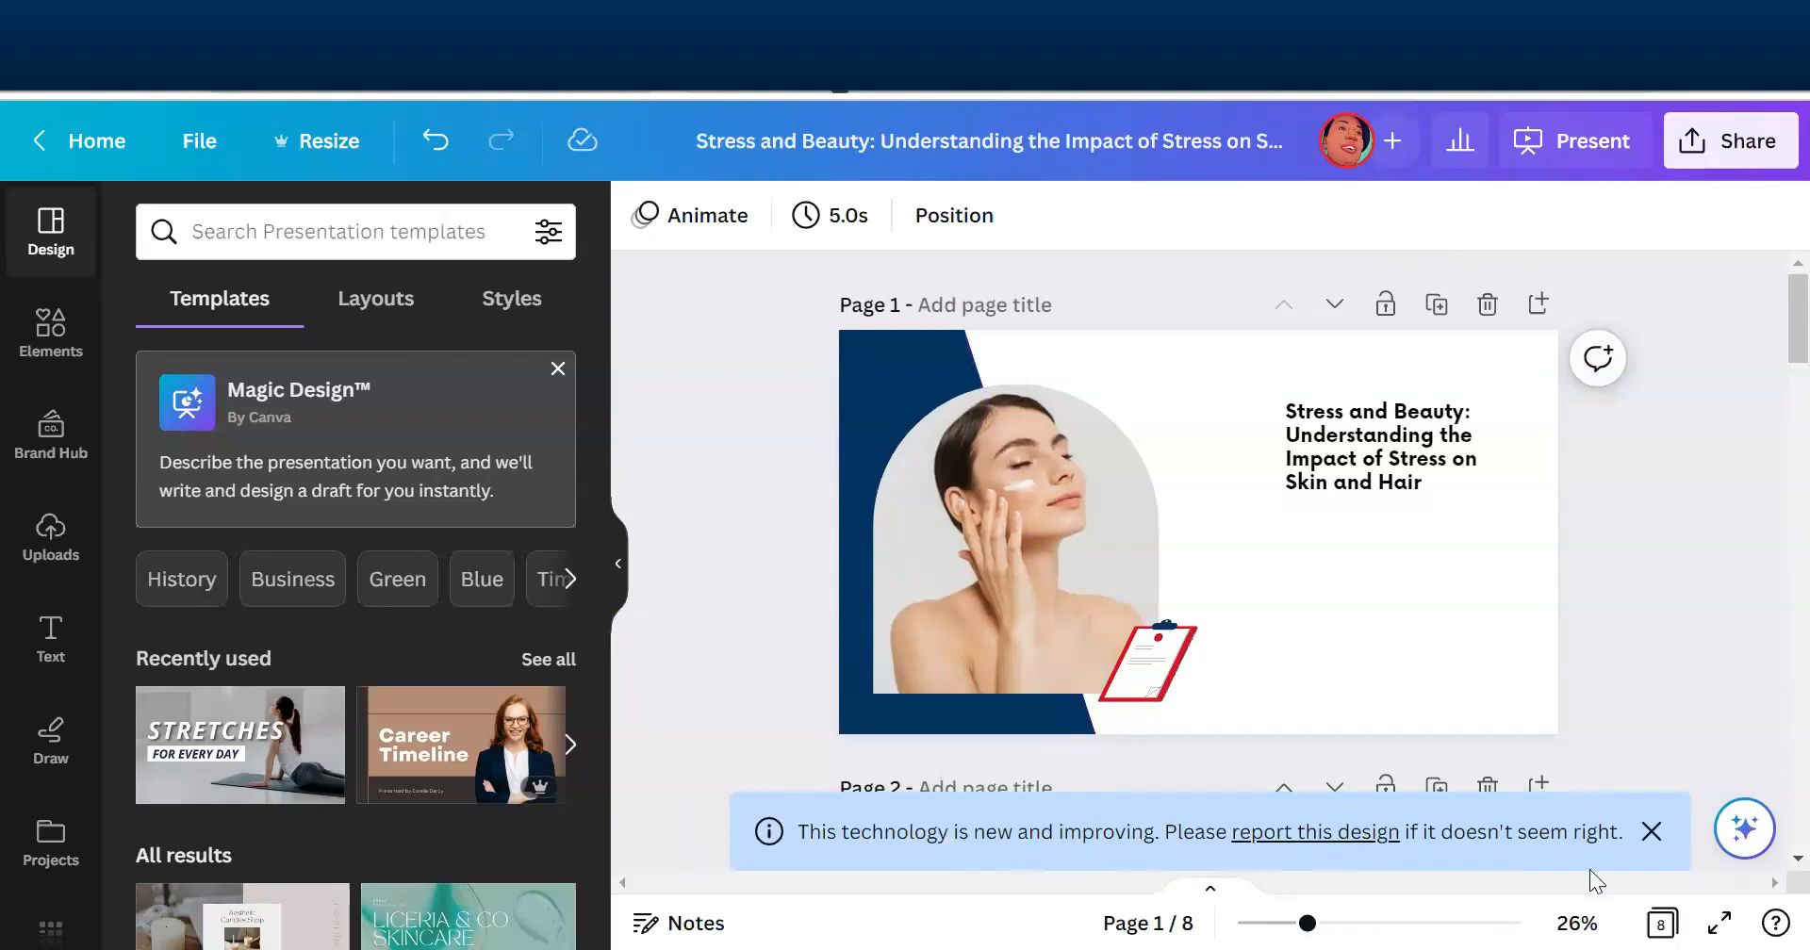
# - Dismiss the notice about the new technology and look over the generated slides in grid view and in the editor
pyautogui.click(1651, 833)
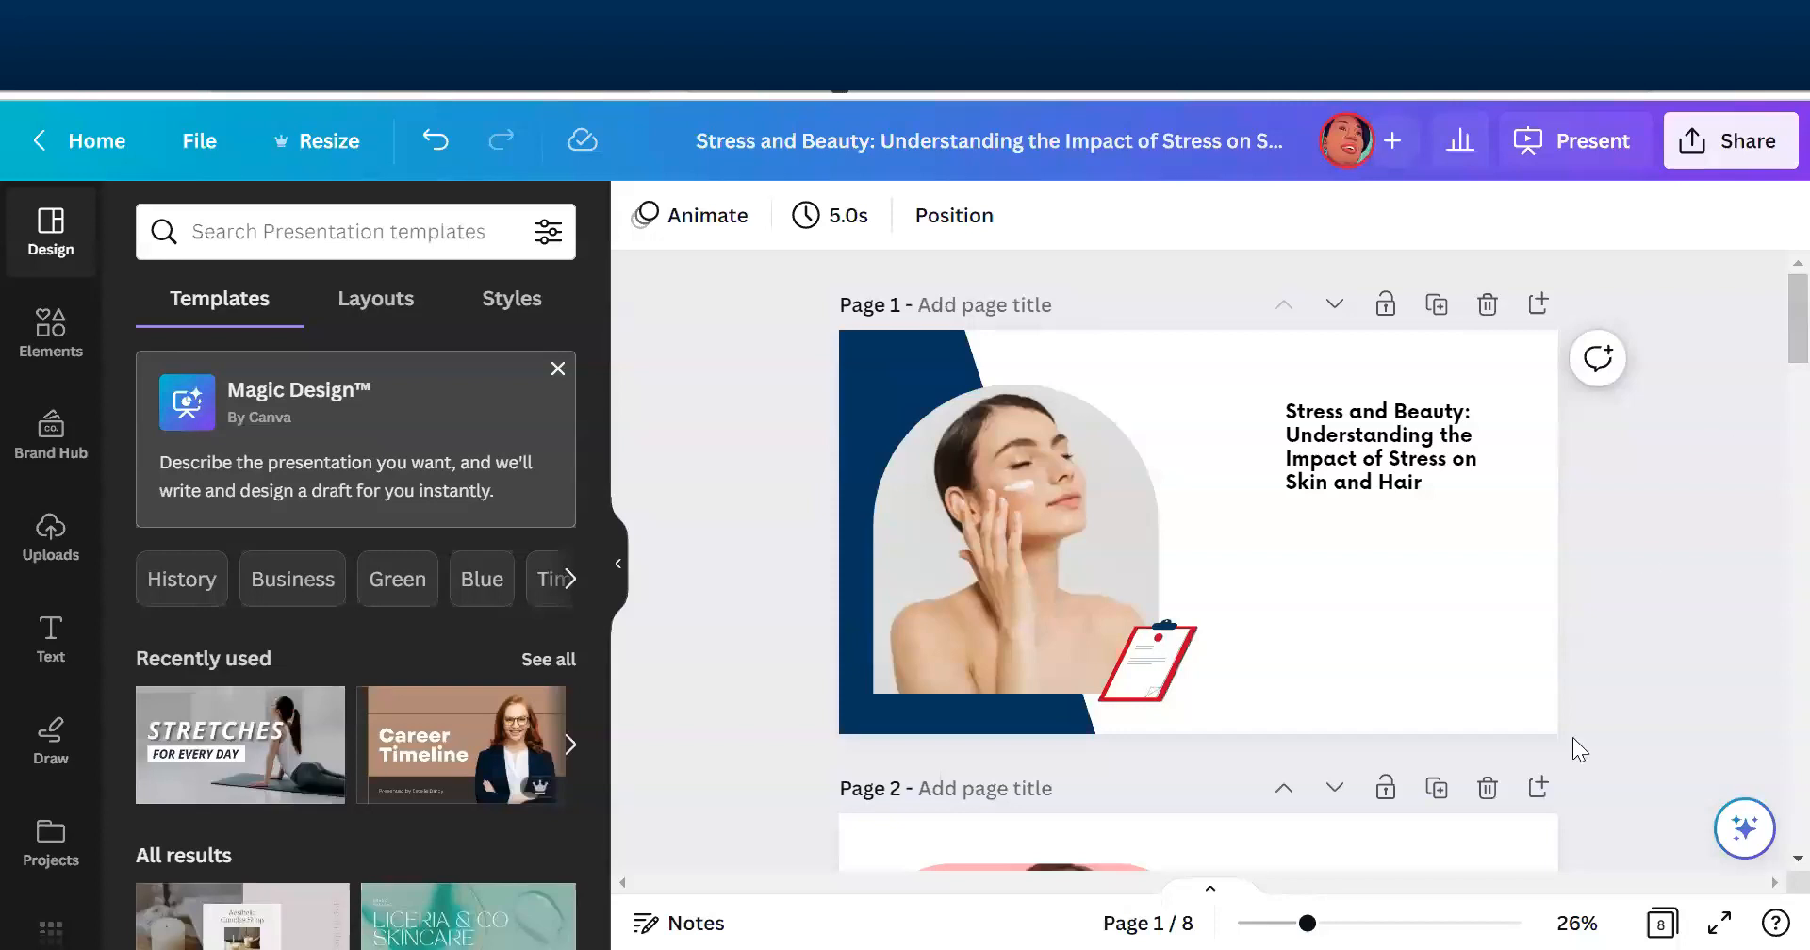
pyautogui.click(1657, 916)
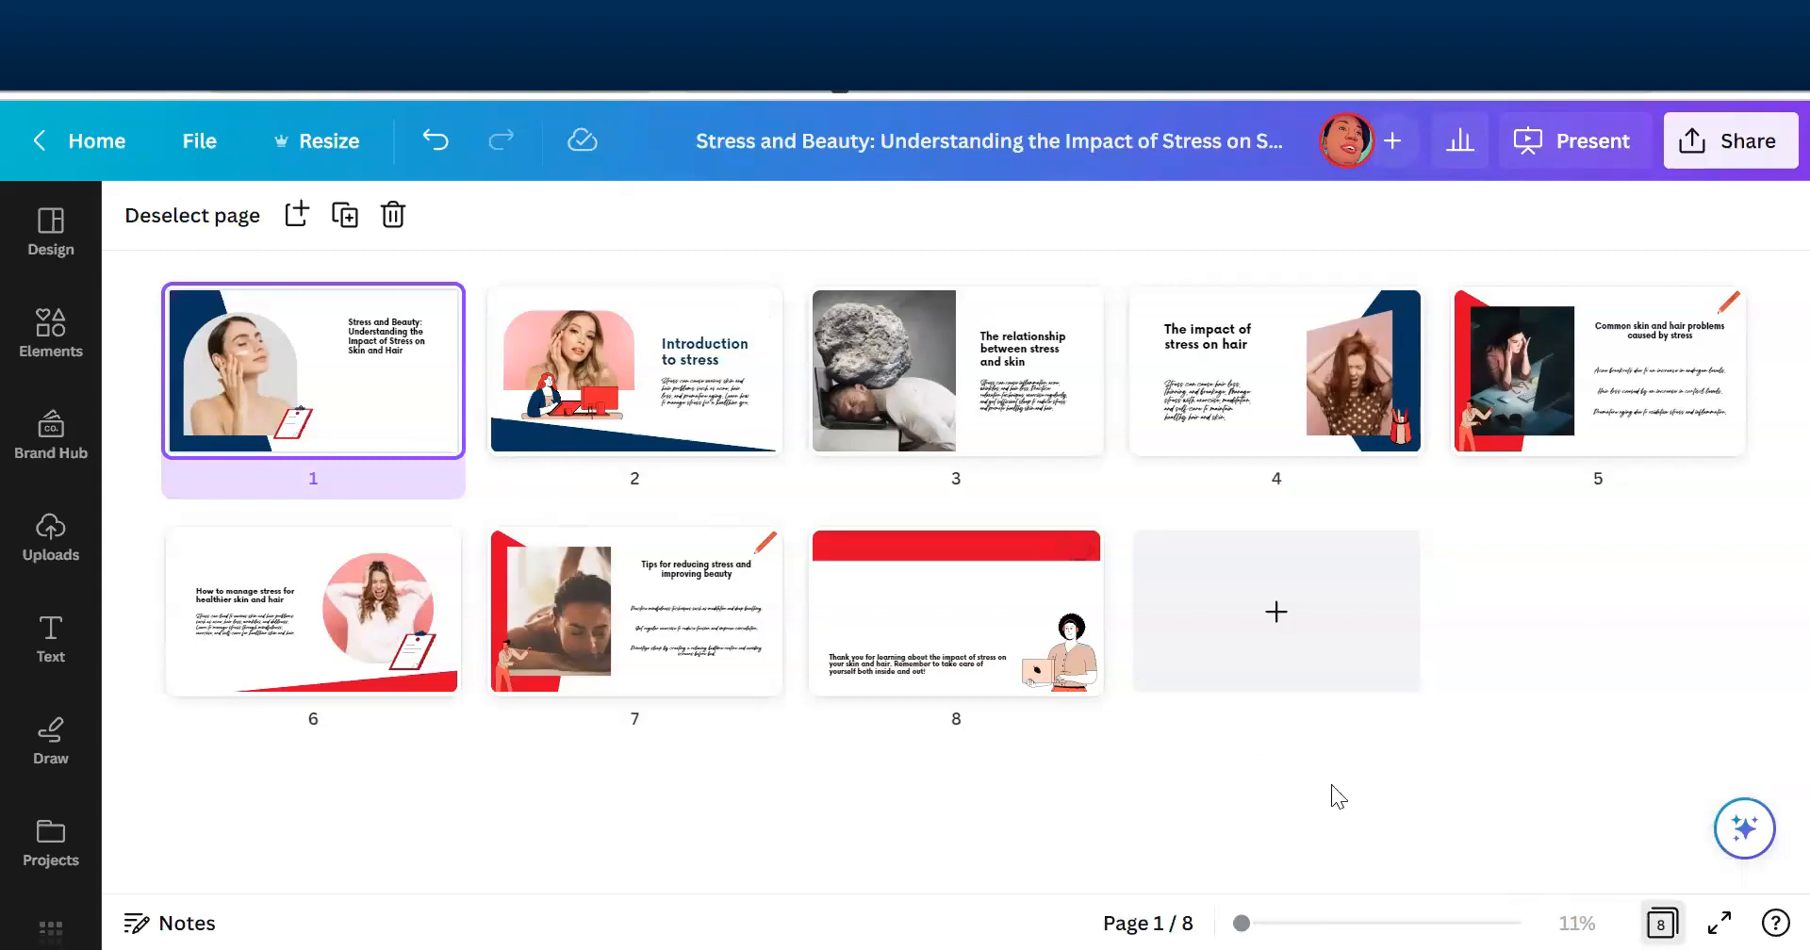
pyautogui.click(1661, 923)
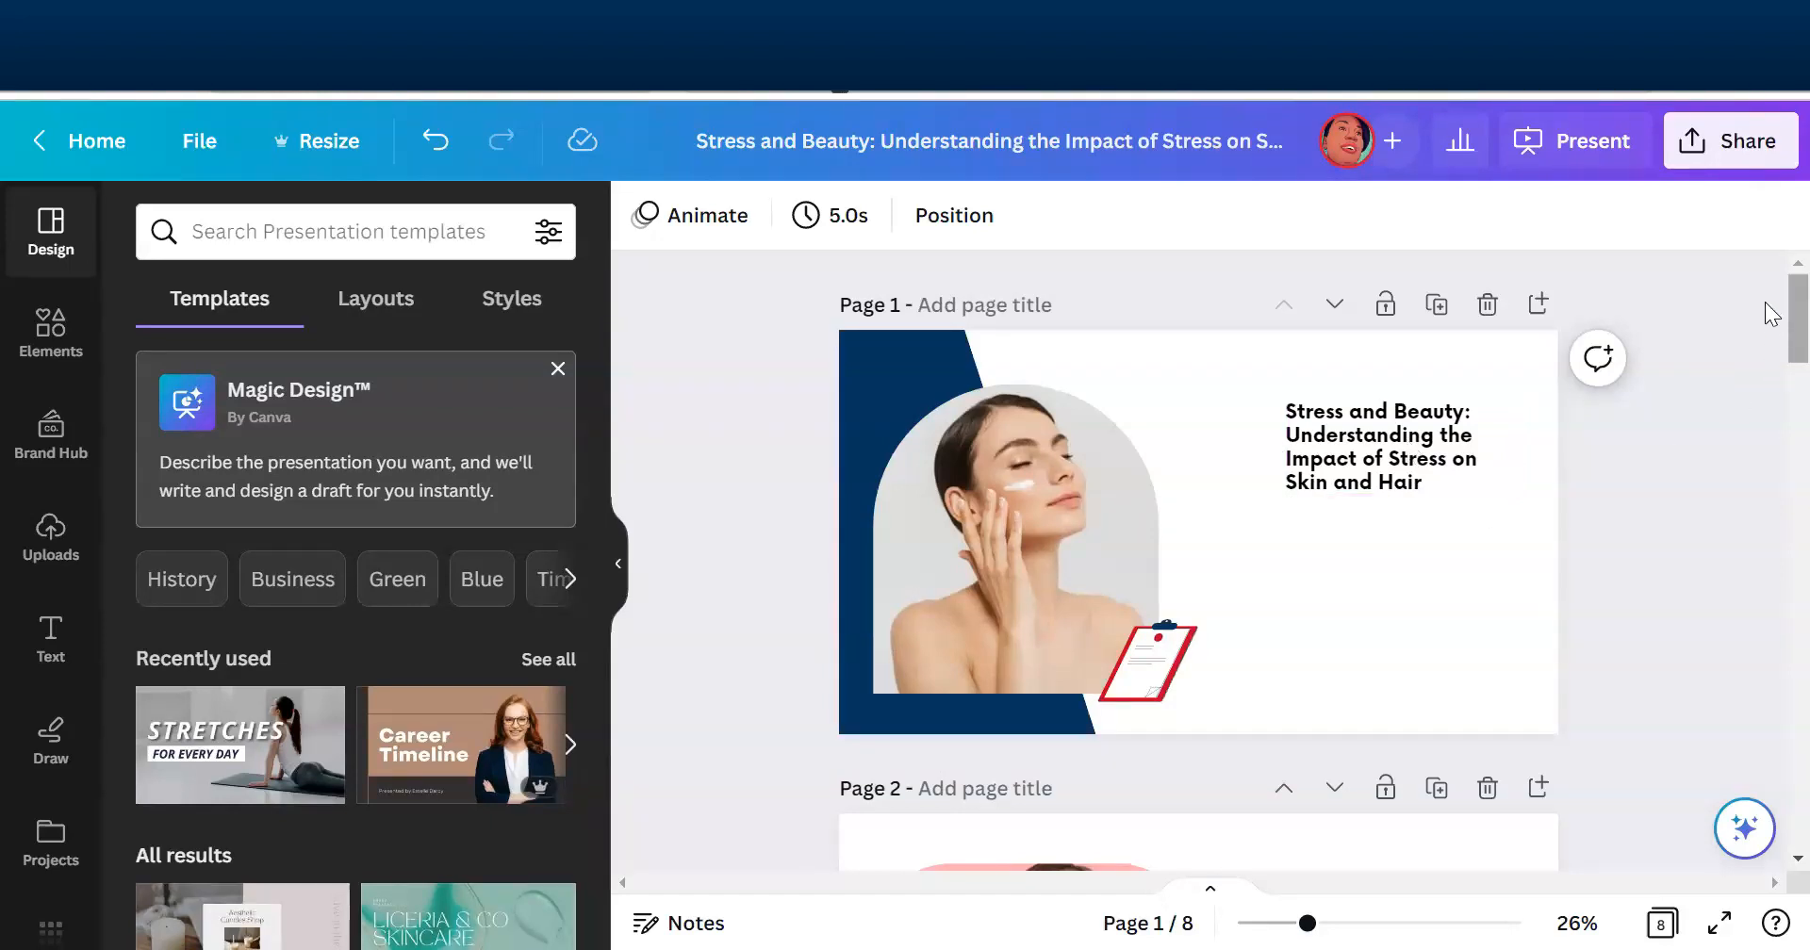
pyautogui.scroll(-5, 1770, 320)
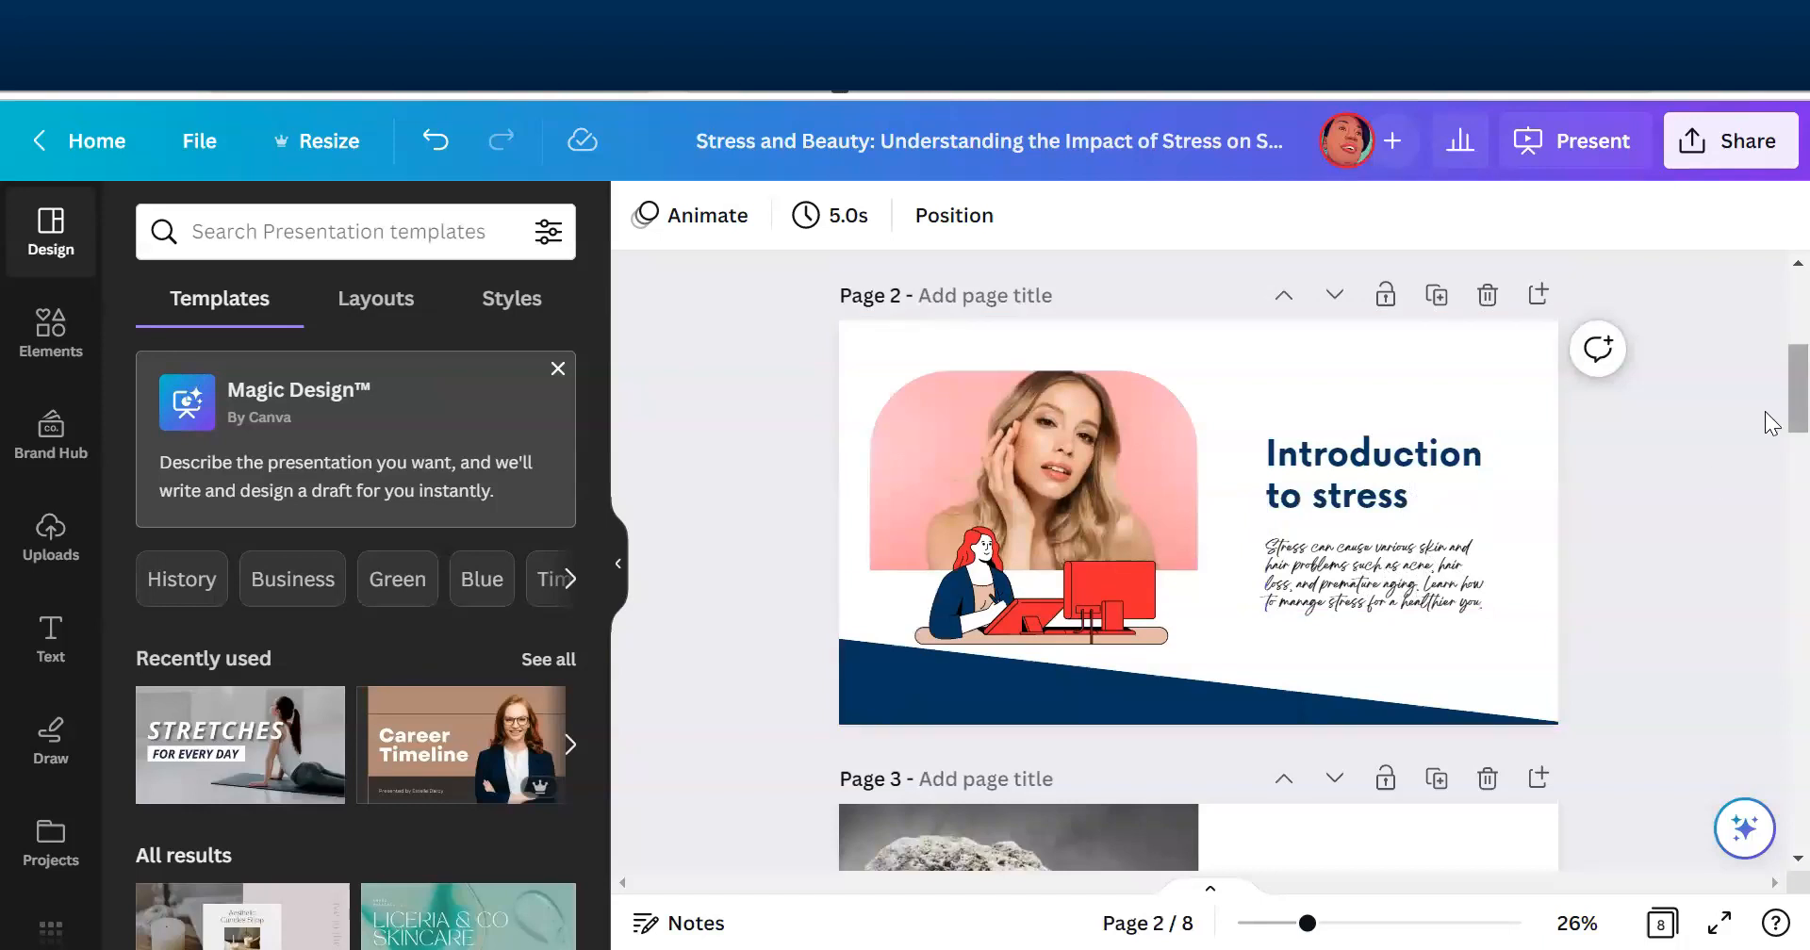
pyautogui.scroll(5, 1770, 392)
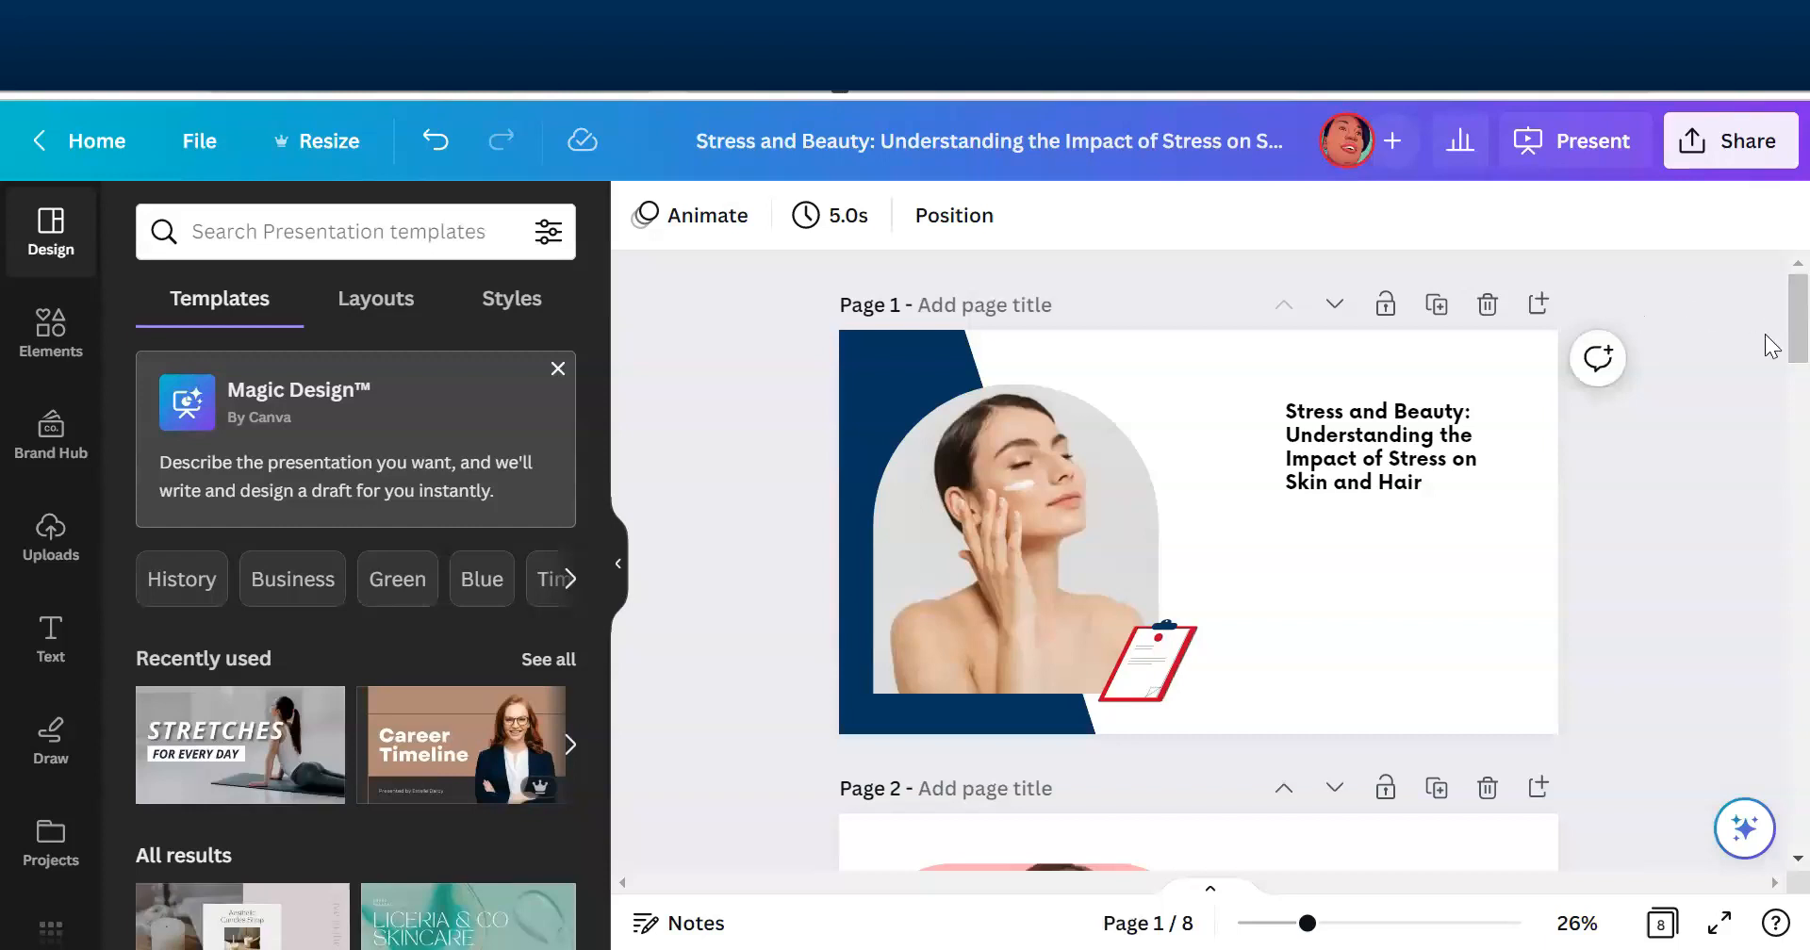
# - Move the title text on page 1 slightly down and closer to the woman's photo
pyautogui.click(1381, 447)
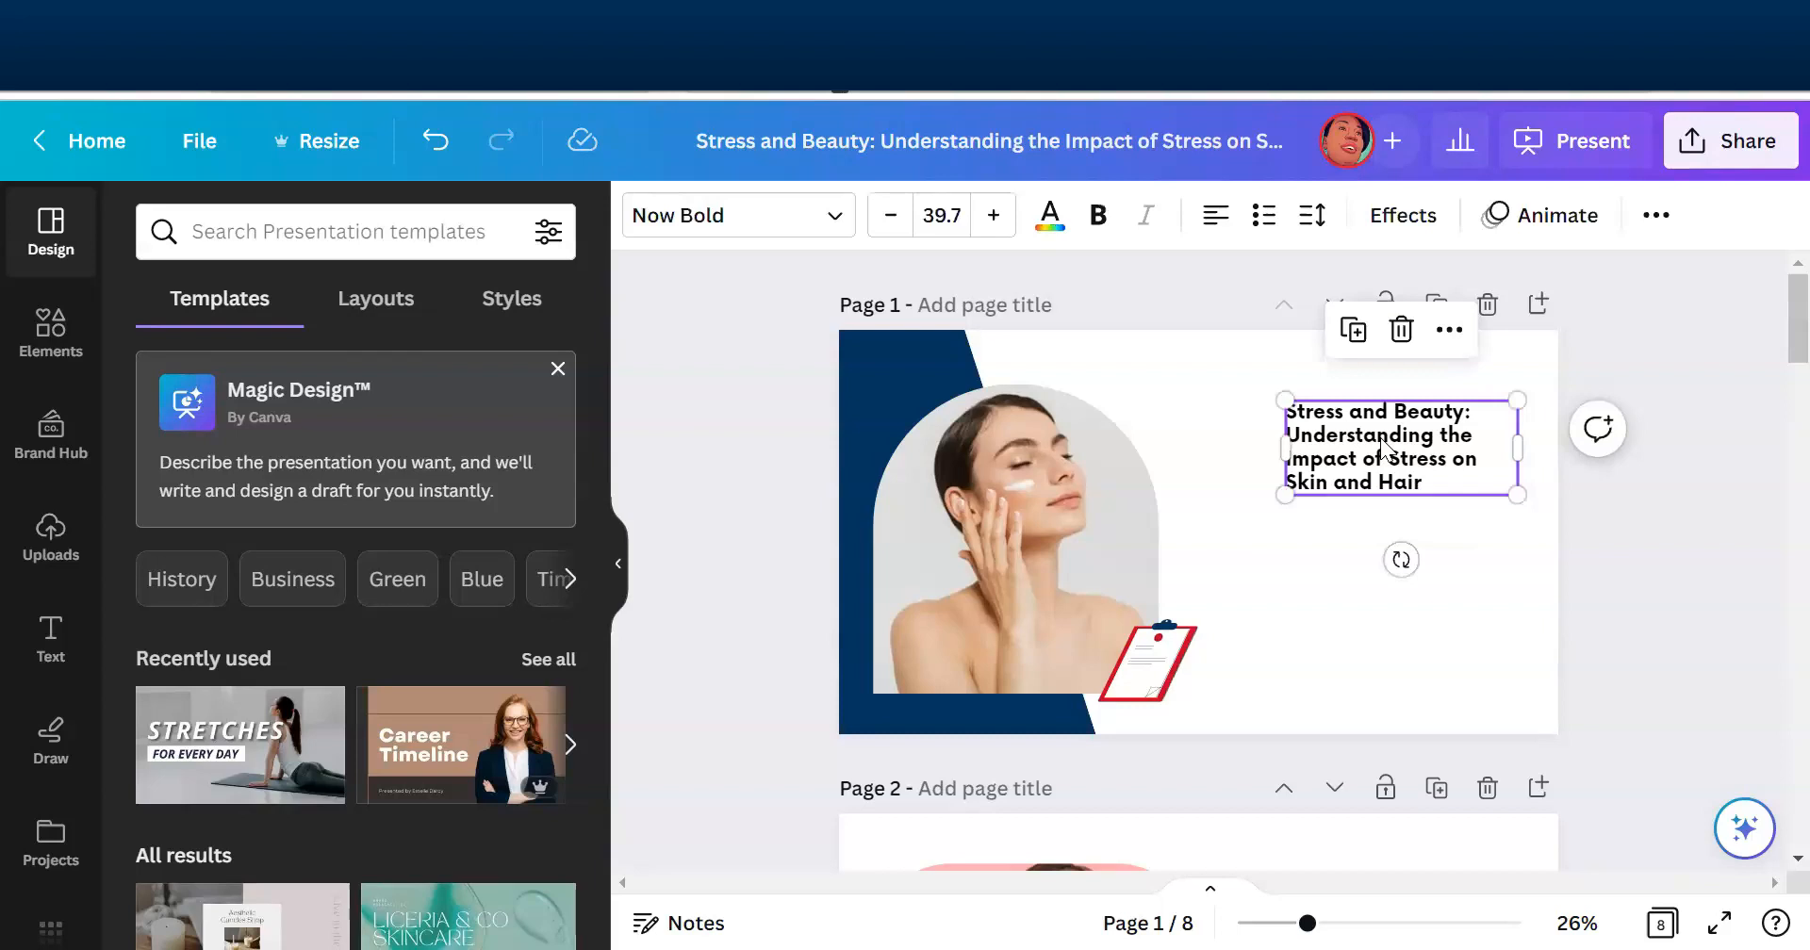
pyautogui.doubleClick(1382, 439)
pyautogui.moveTo(1382, 439); pyautogui.dragTo(1357, 460)
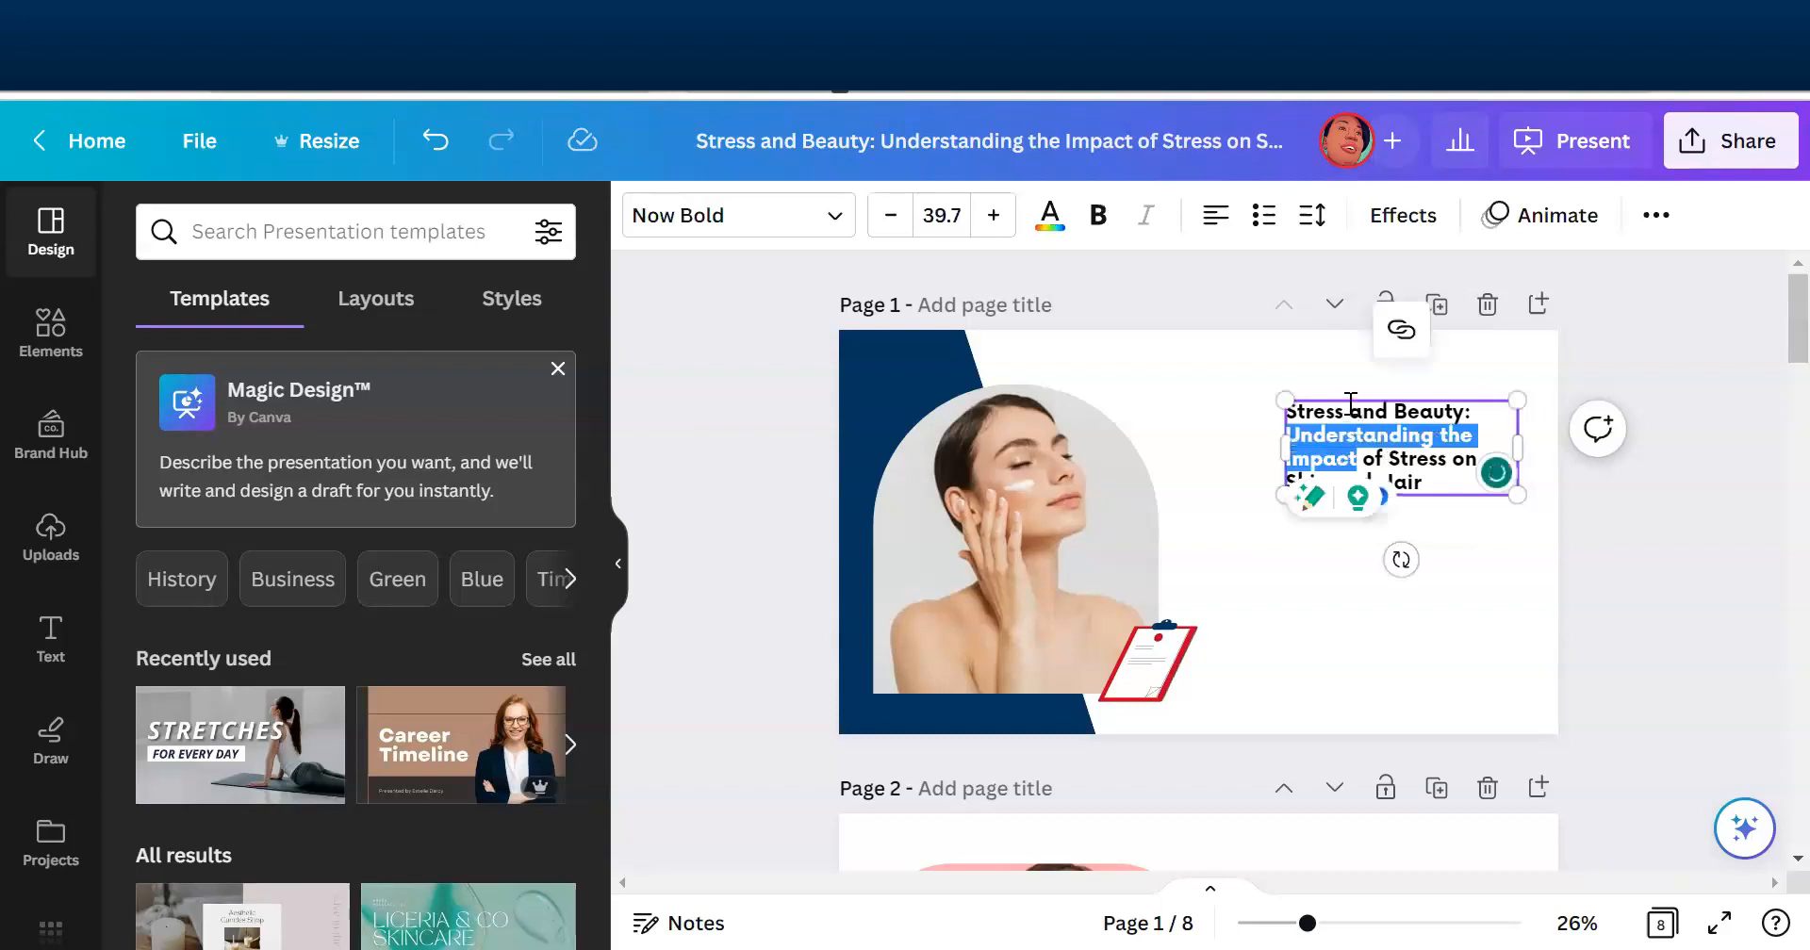
pyautogui.moveTo(1349, 391); pyautogui.dragTo(1295, 428)
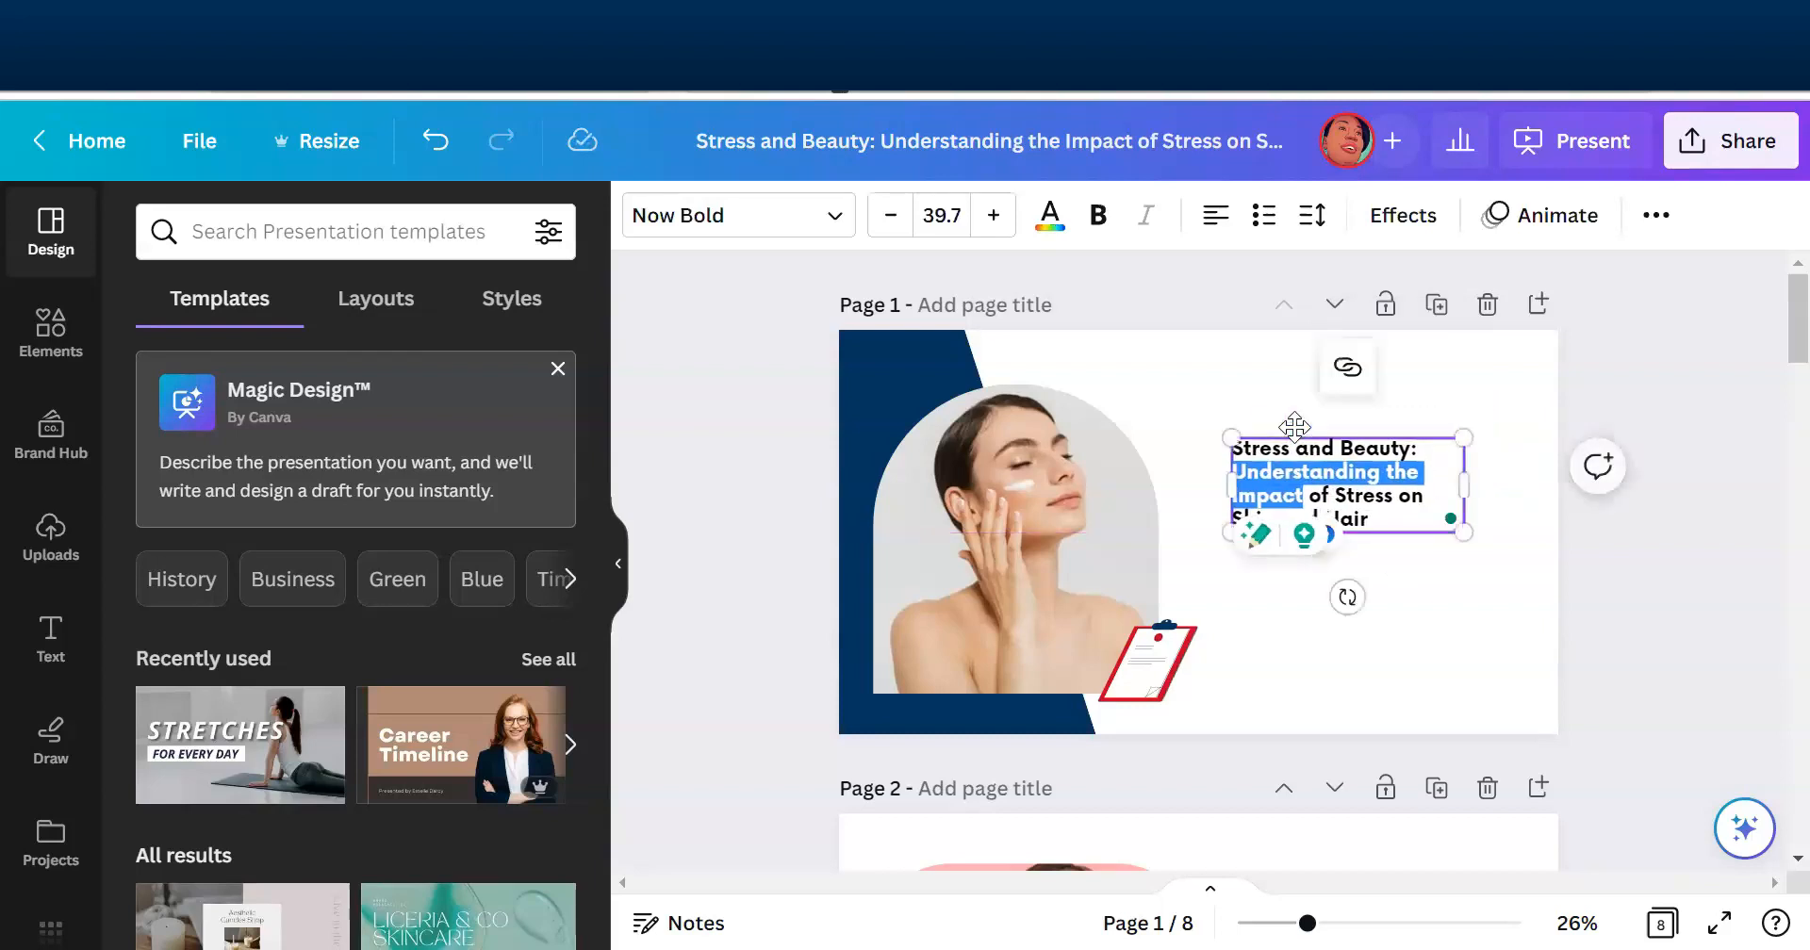
pyautogui.click(1422, 571)
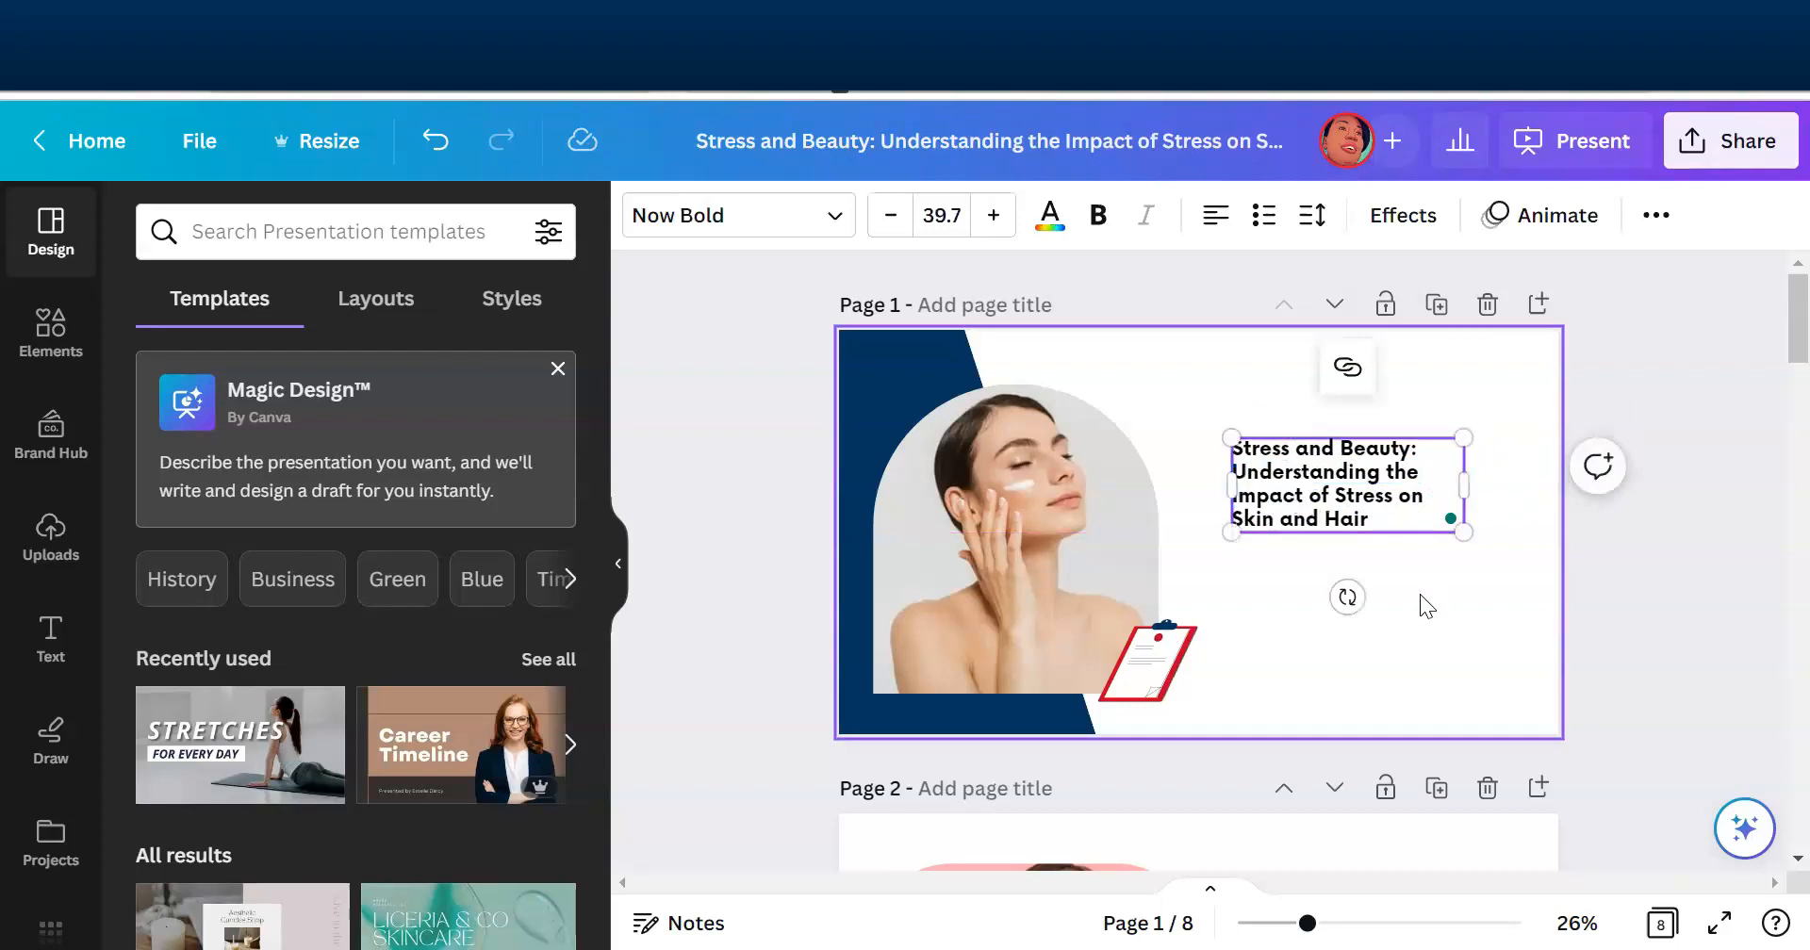
# - Change the page 1 title font to Poppins and replace Now Bold with it across the whole design
pyautogui.click(1386, 517)
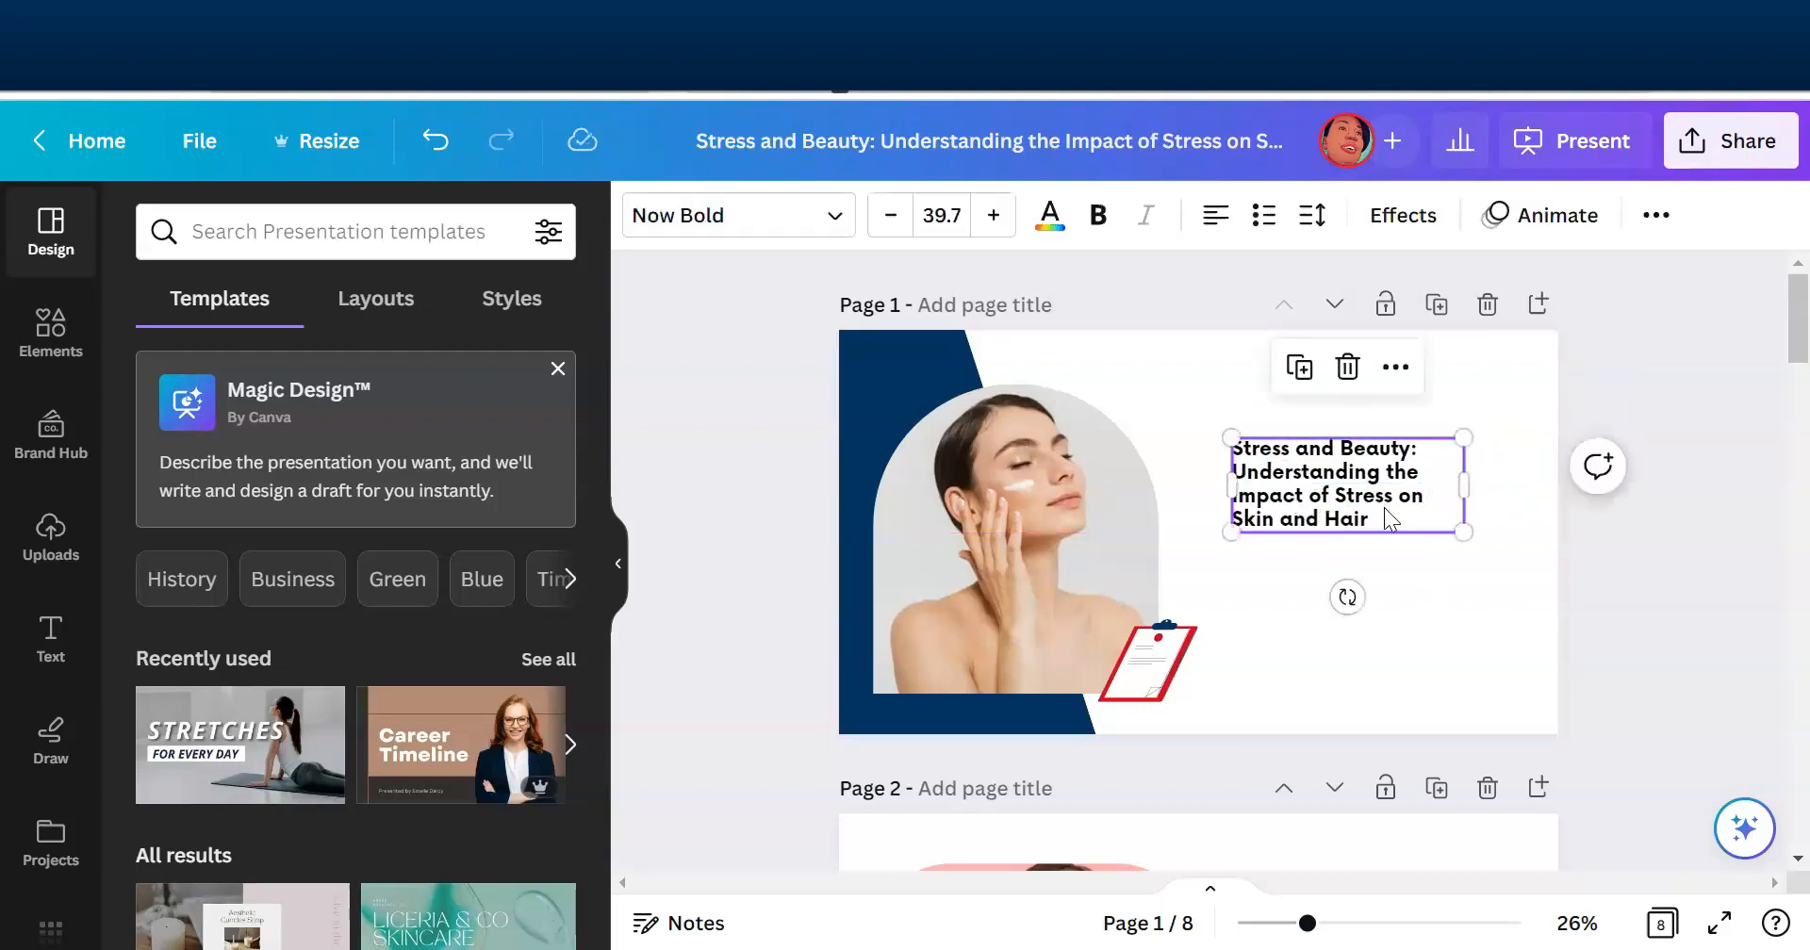
pyautogui.click(799, 228)
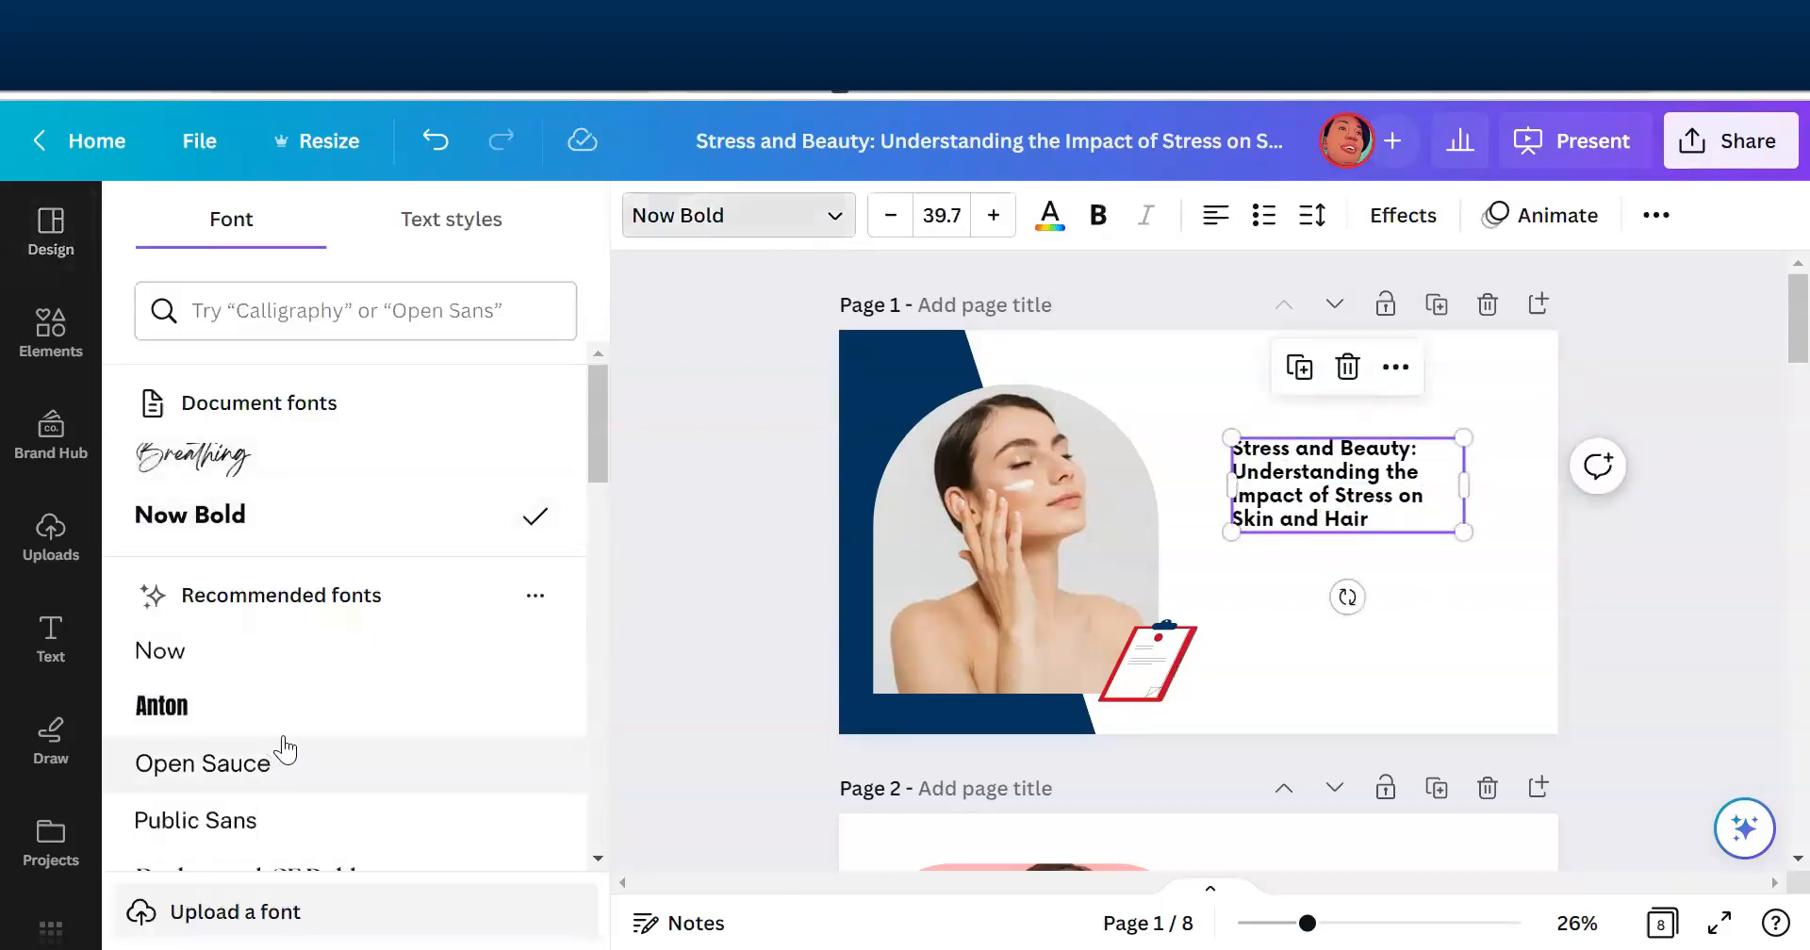
pyautogui.scroll(-1, 594, 471)
pyautogui.scroll(-5, 595, 492)
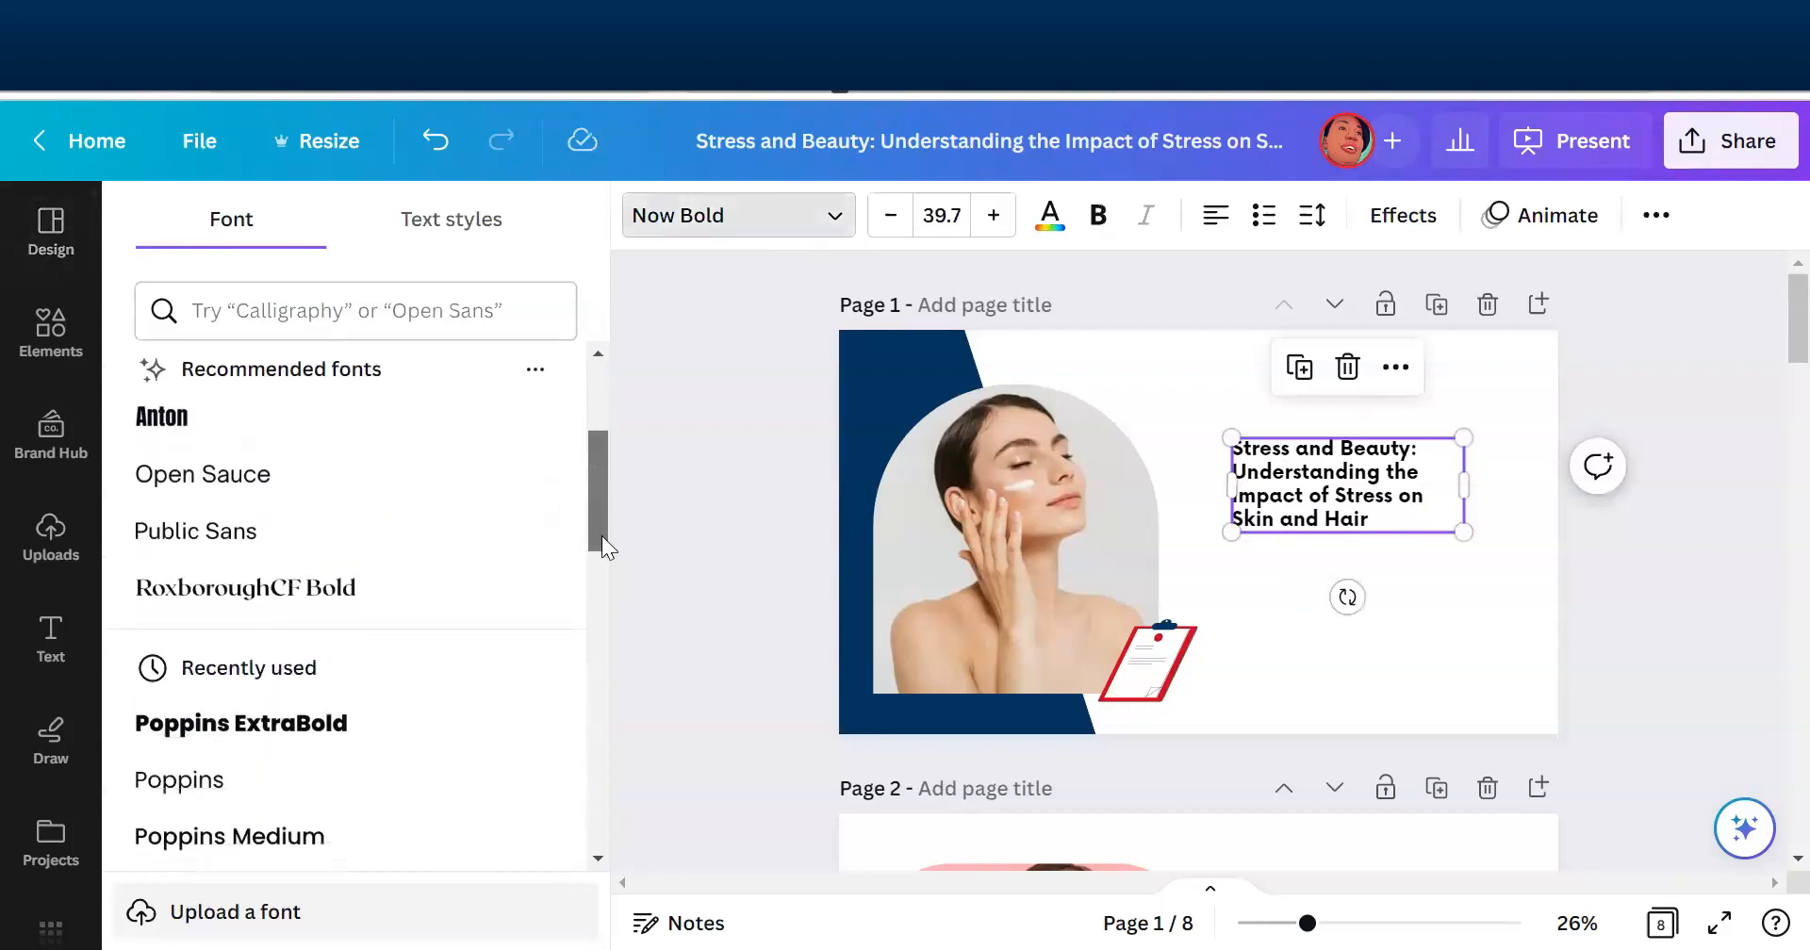
pyautogui.click(311, 539)
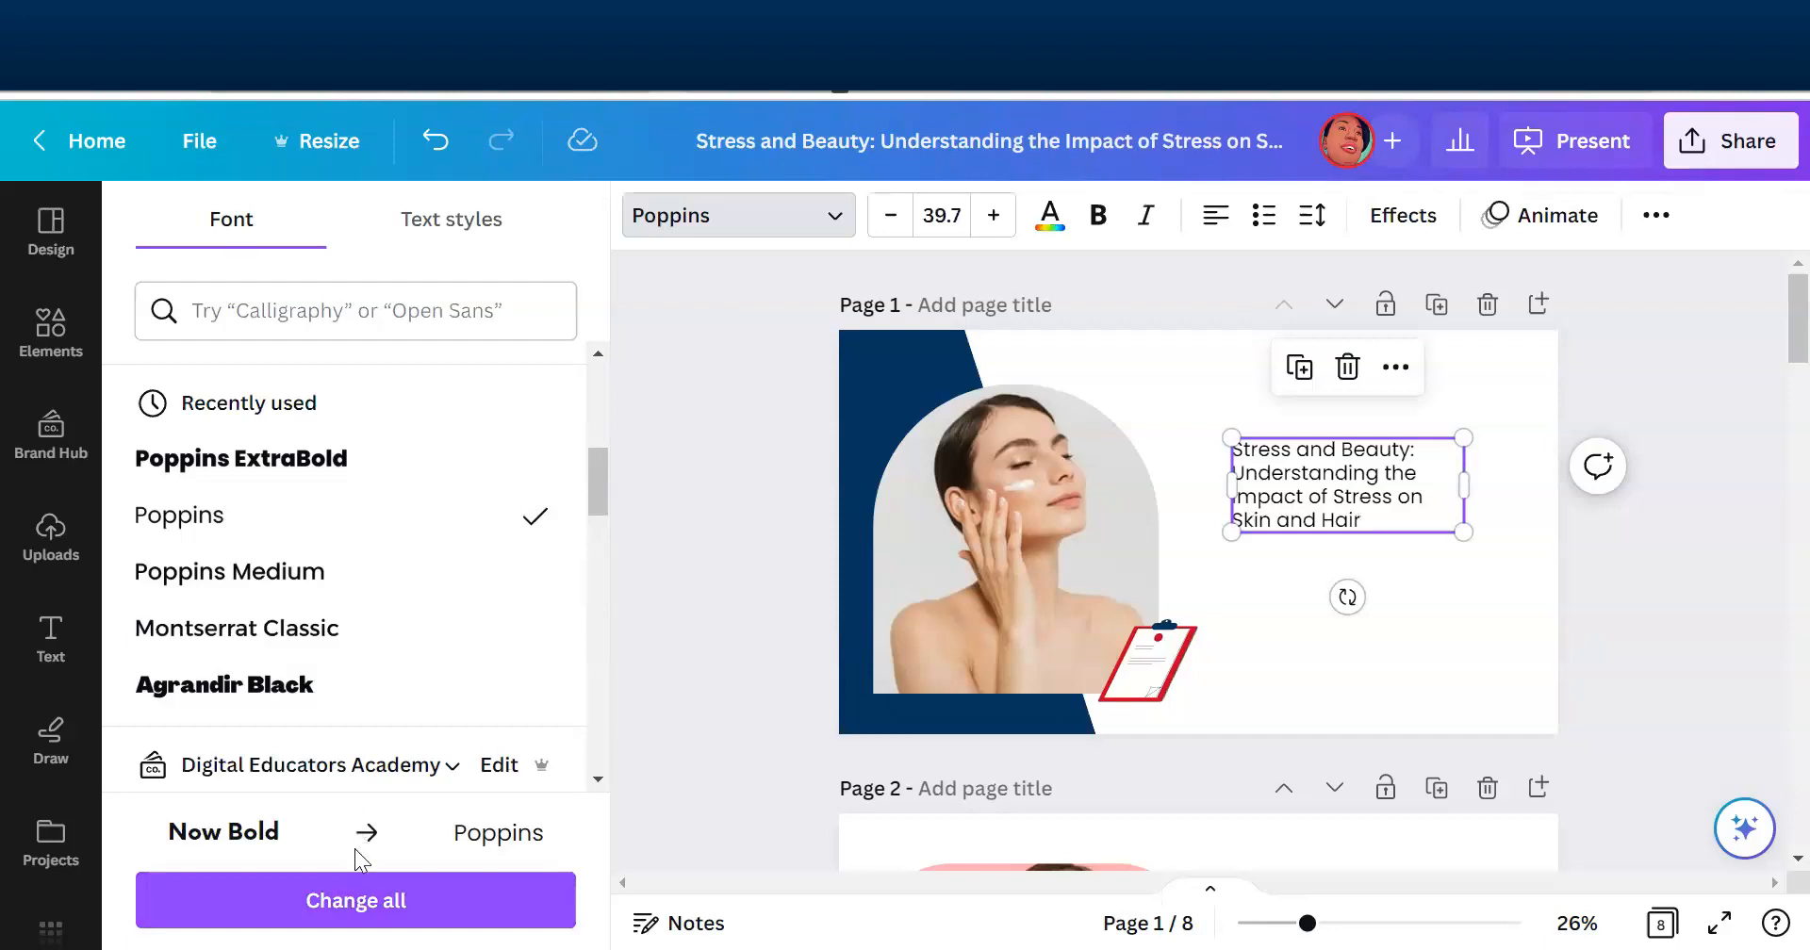
pyautogui.click(351, 900)
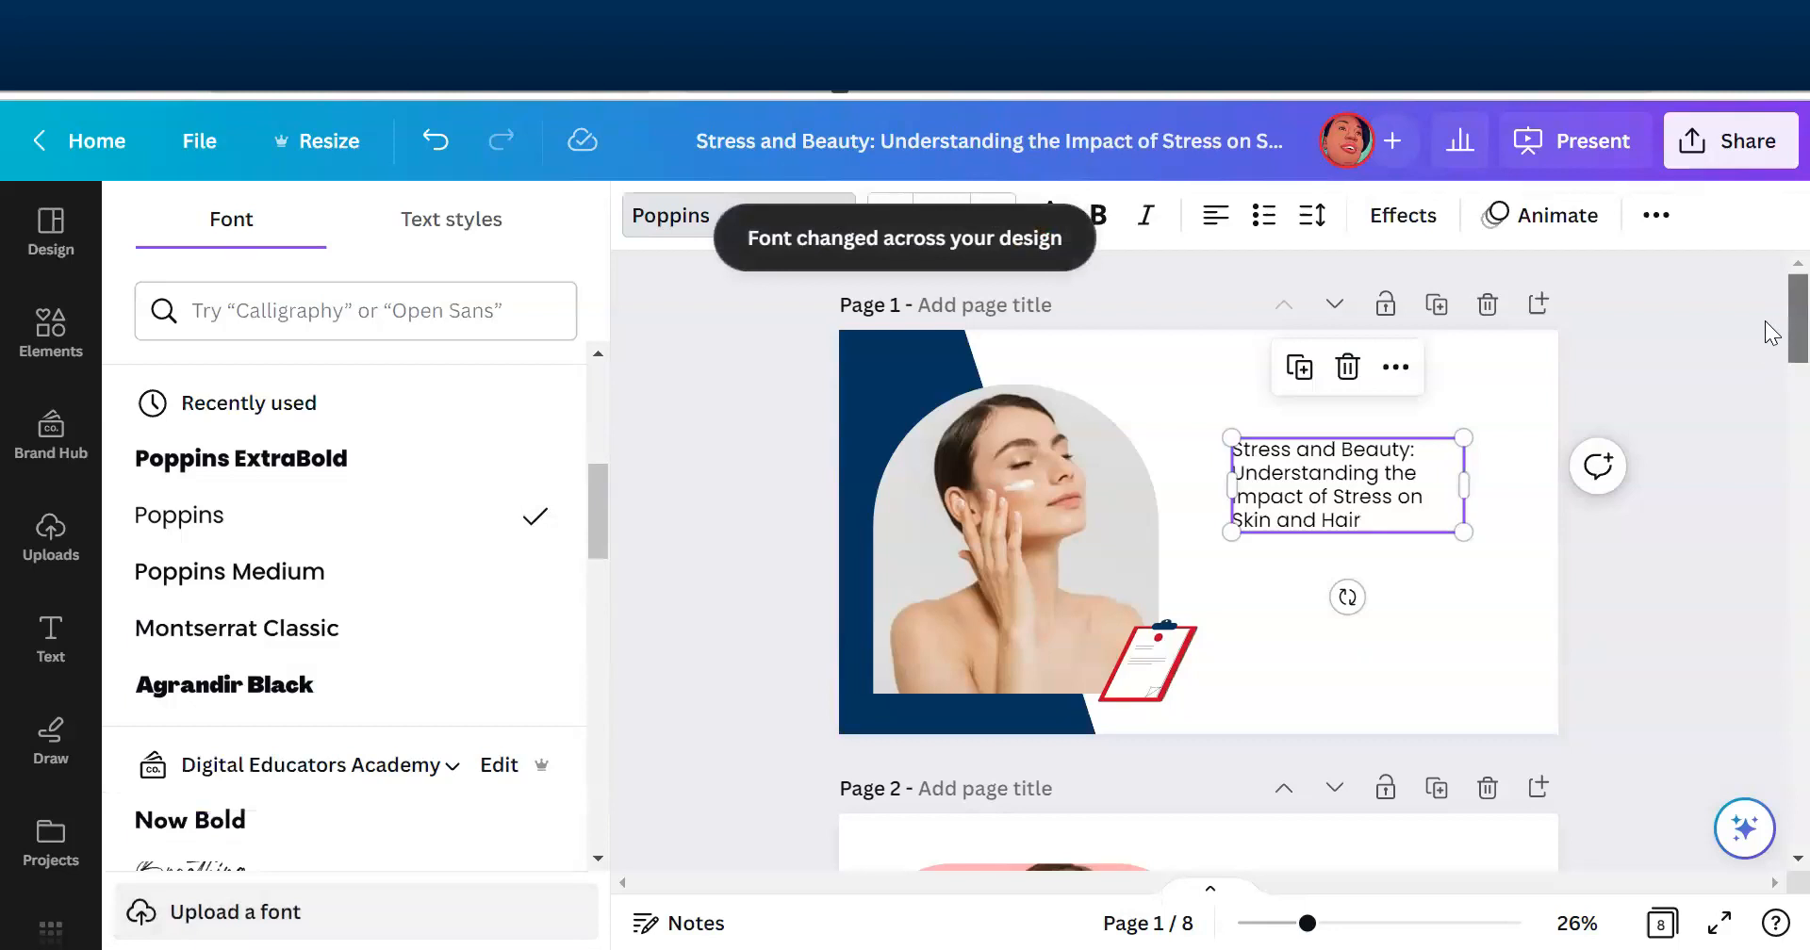
# - Set the body text under "Introduction to stress" on page 2 to Poppins, apply the font change to all pages, and check the slides
pyautogui.scroll(-3, 1771, 330)
pyautogui.scroll(3, 1772, 335)
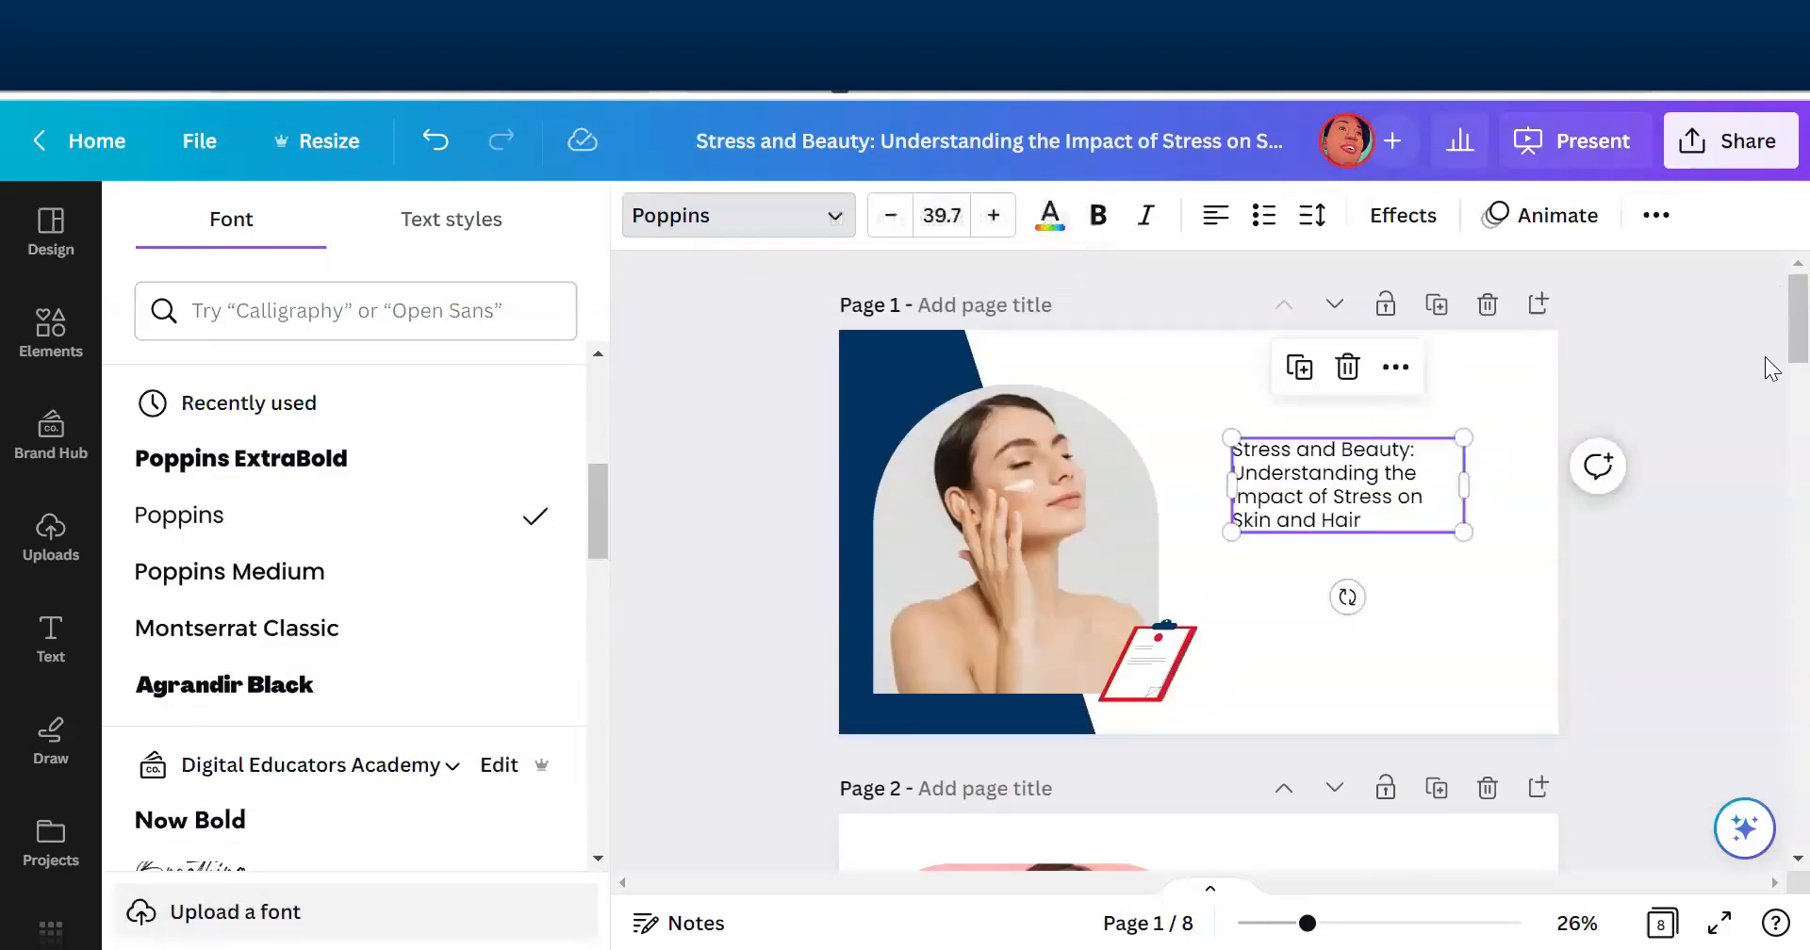
pyautogui.scroll(-8, 1771, 325)
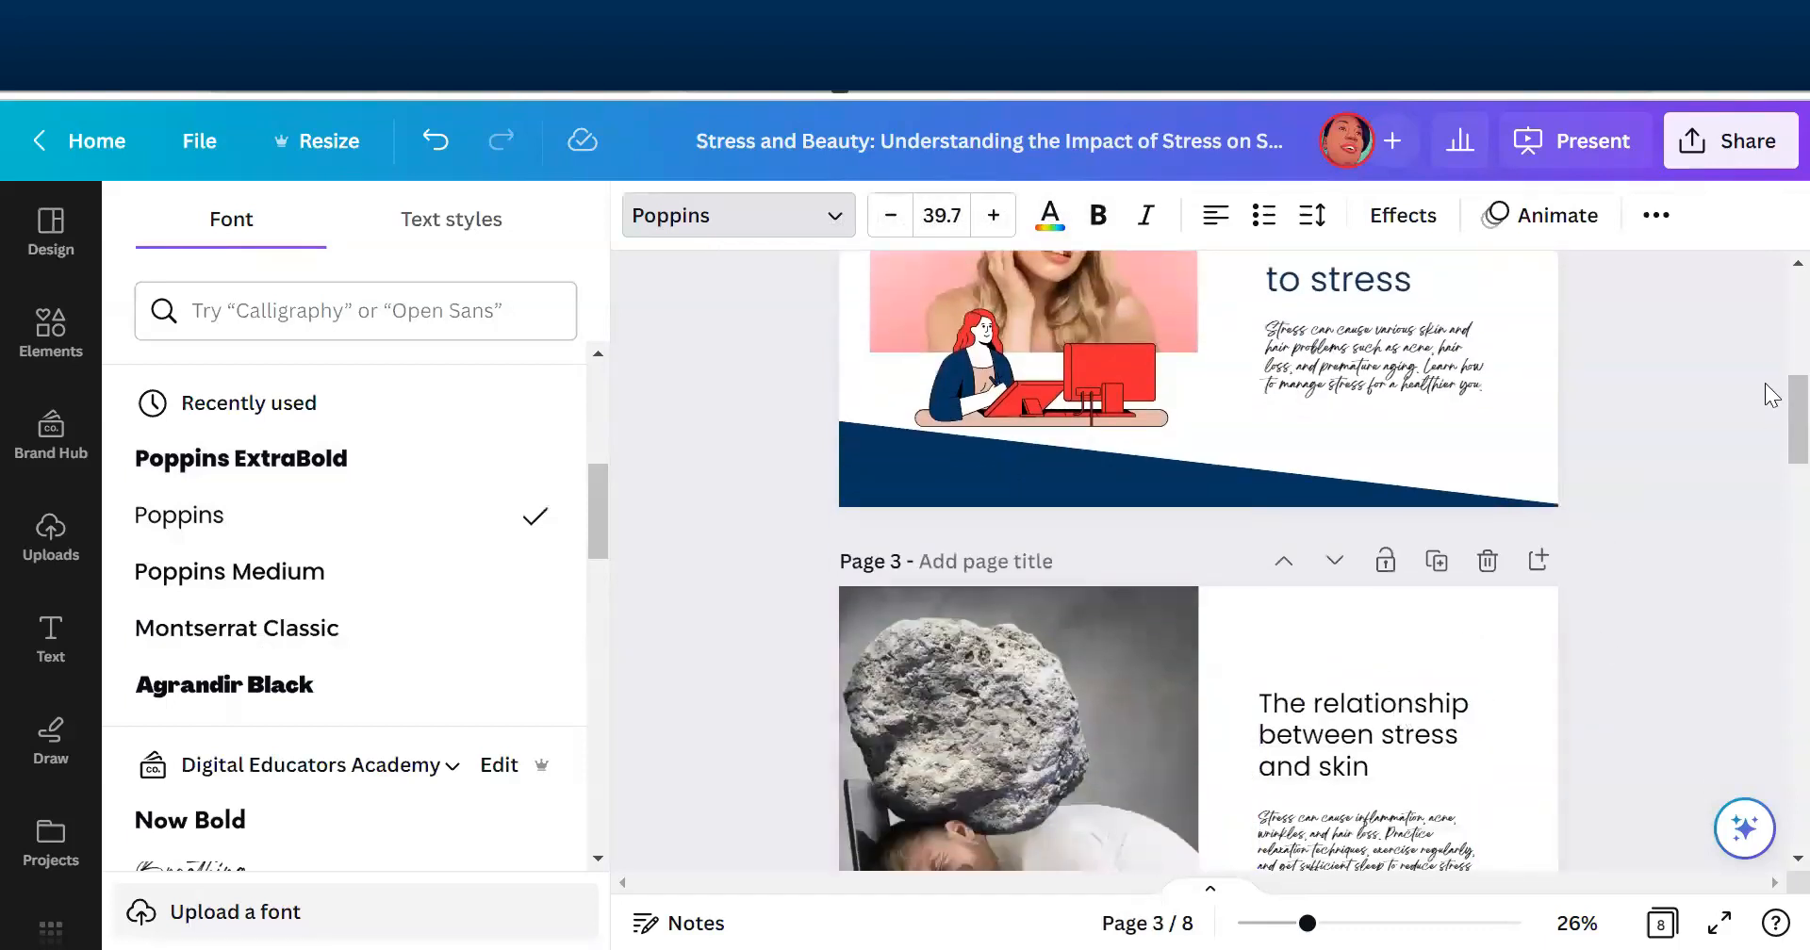
pyautogui.scroll(-1, 1771, 465)
pyautogui.scroll(-5, 1767, 476)
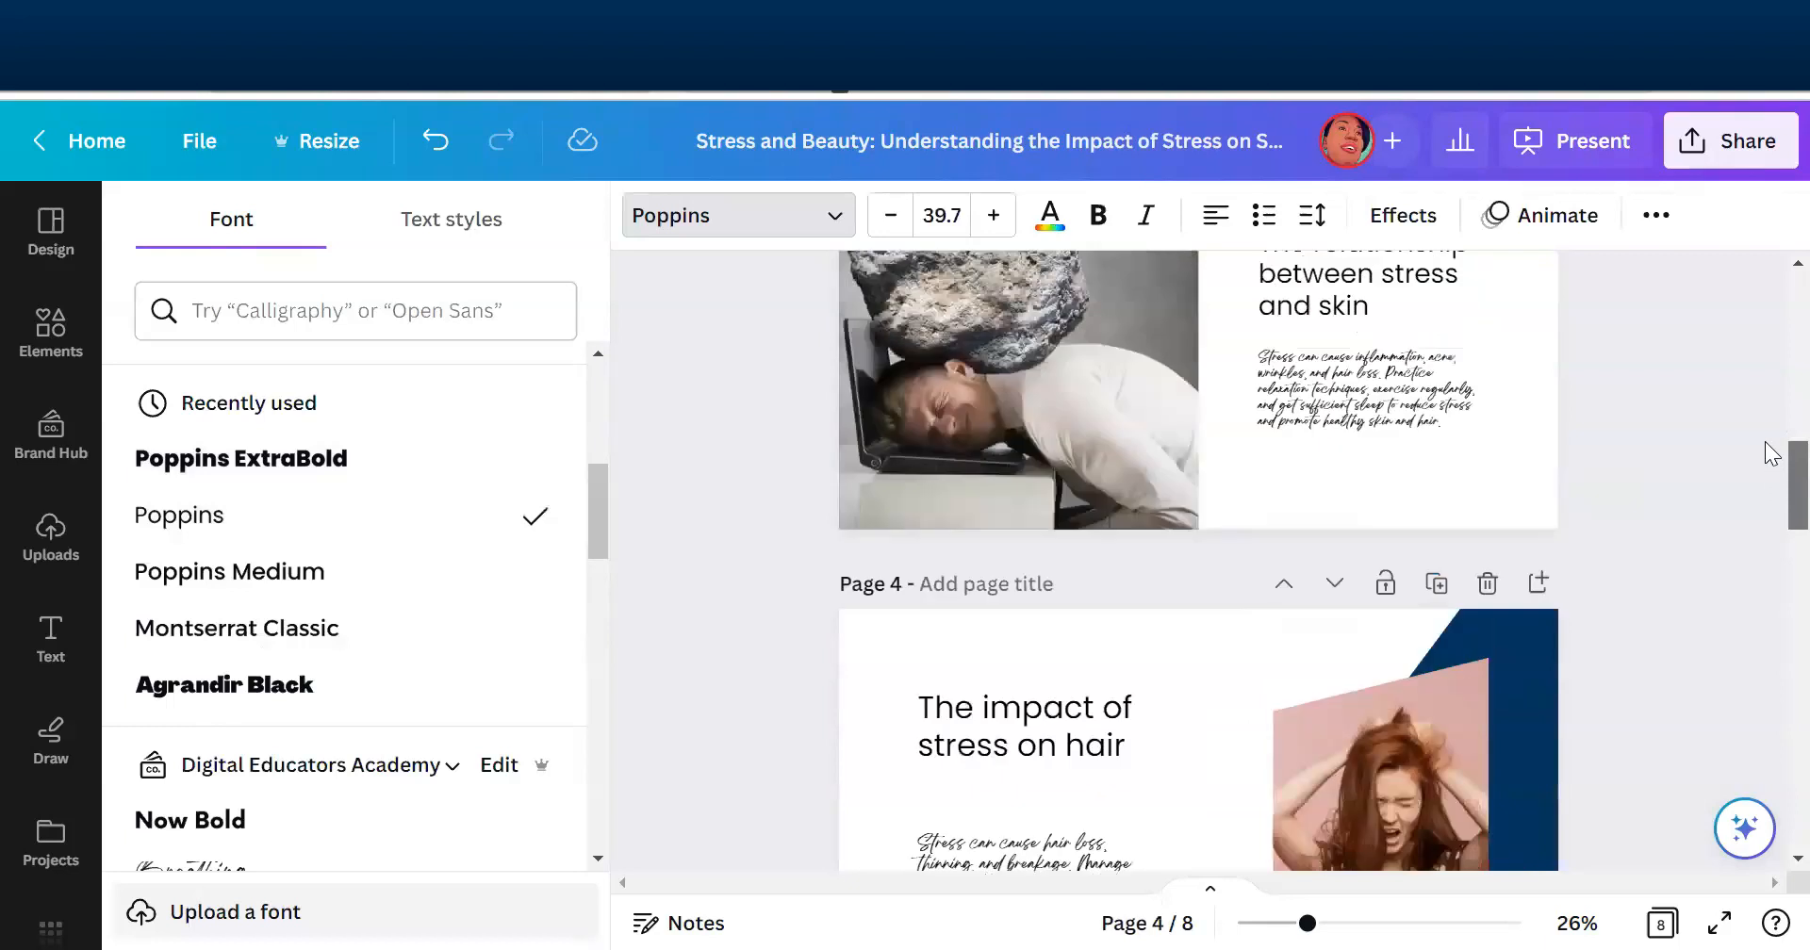
pyautogui.scroll(10, 1769, 396)
pyautogui.scroll(-4, 1774, 377)
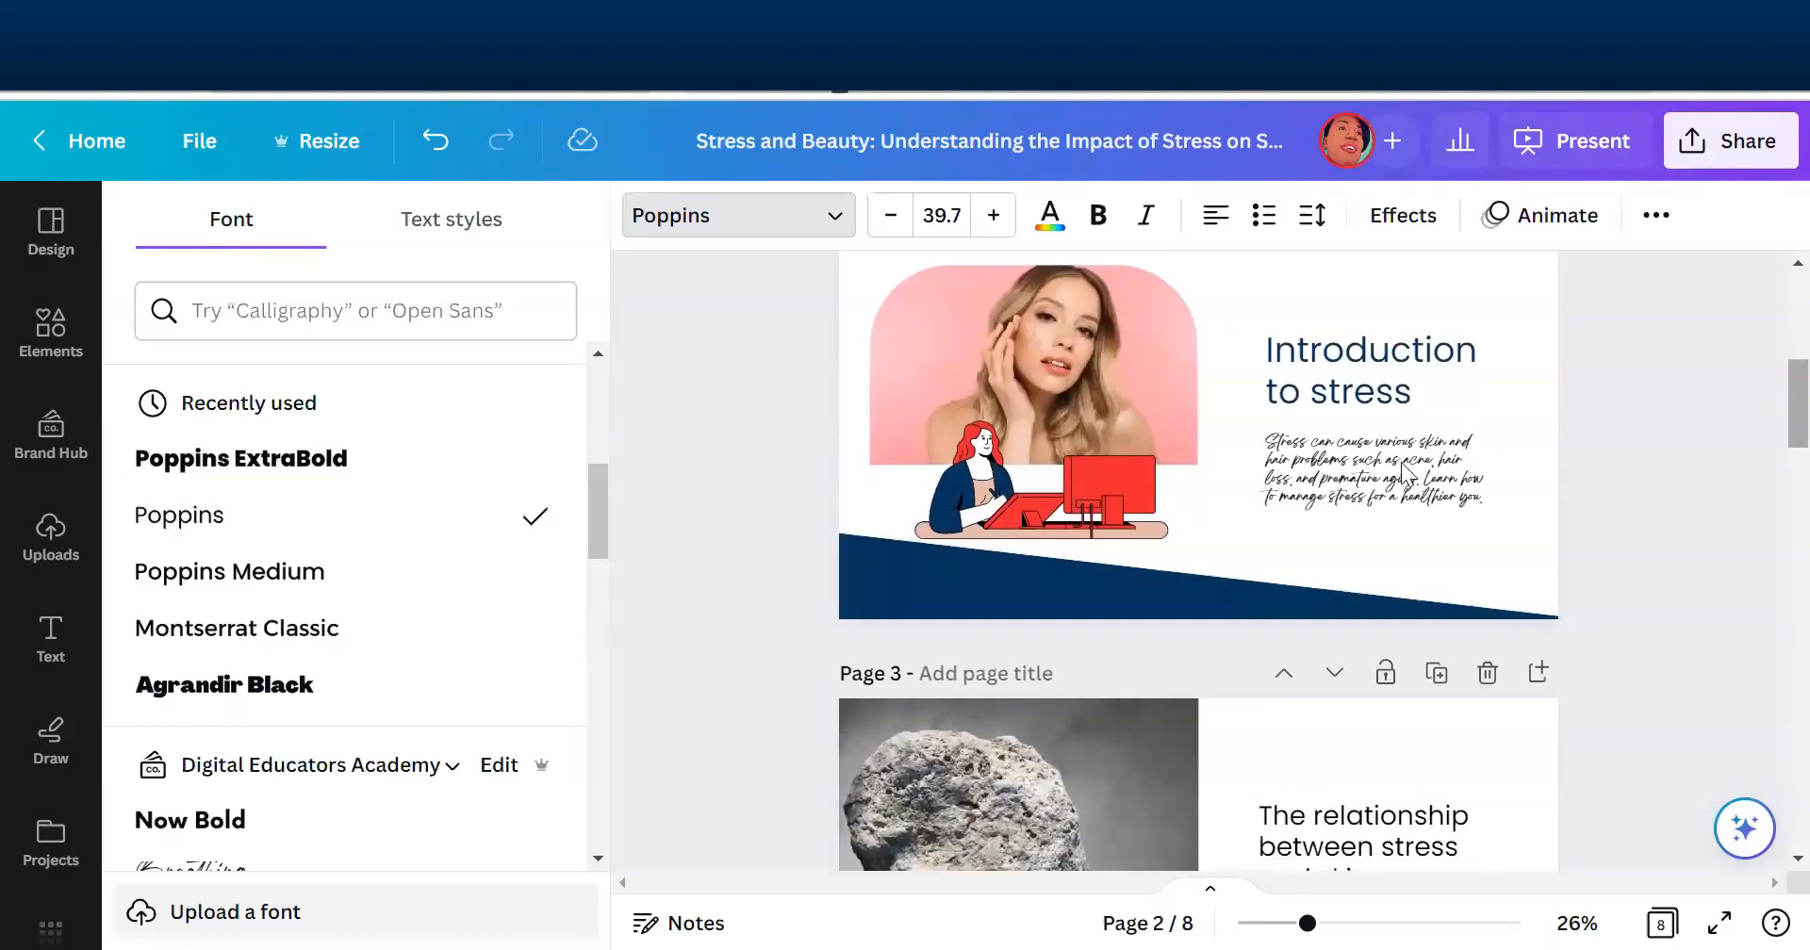
pyautogui.click(1364, 478)
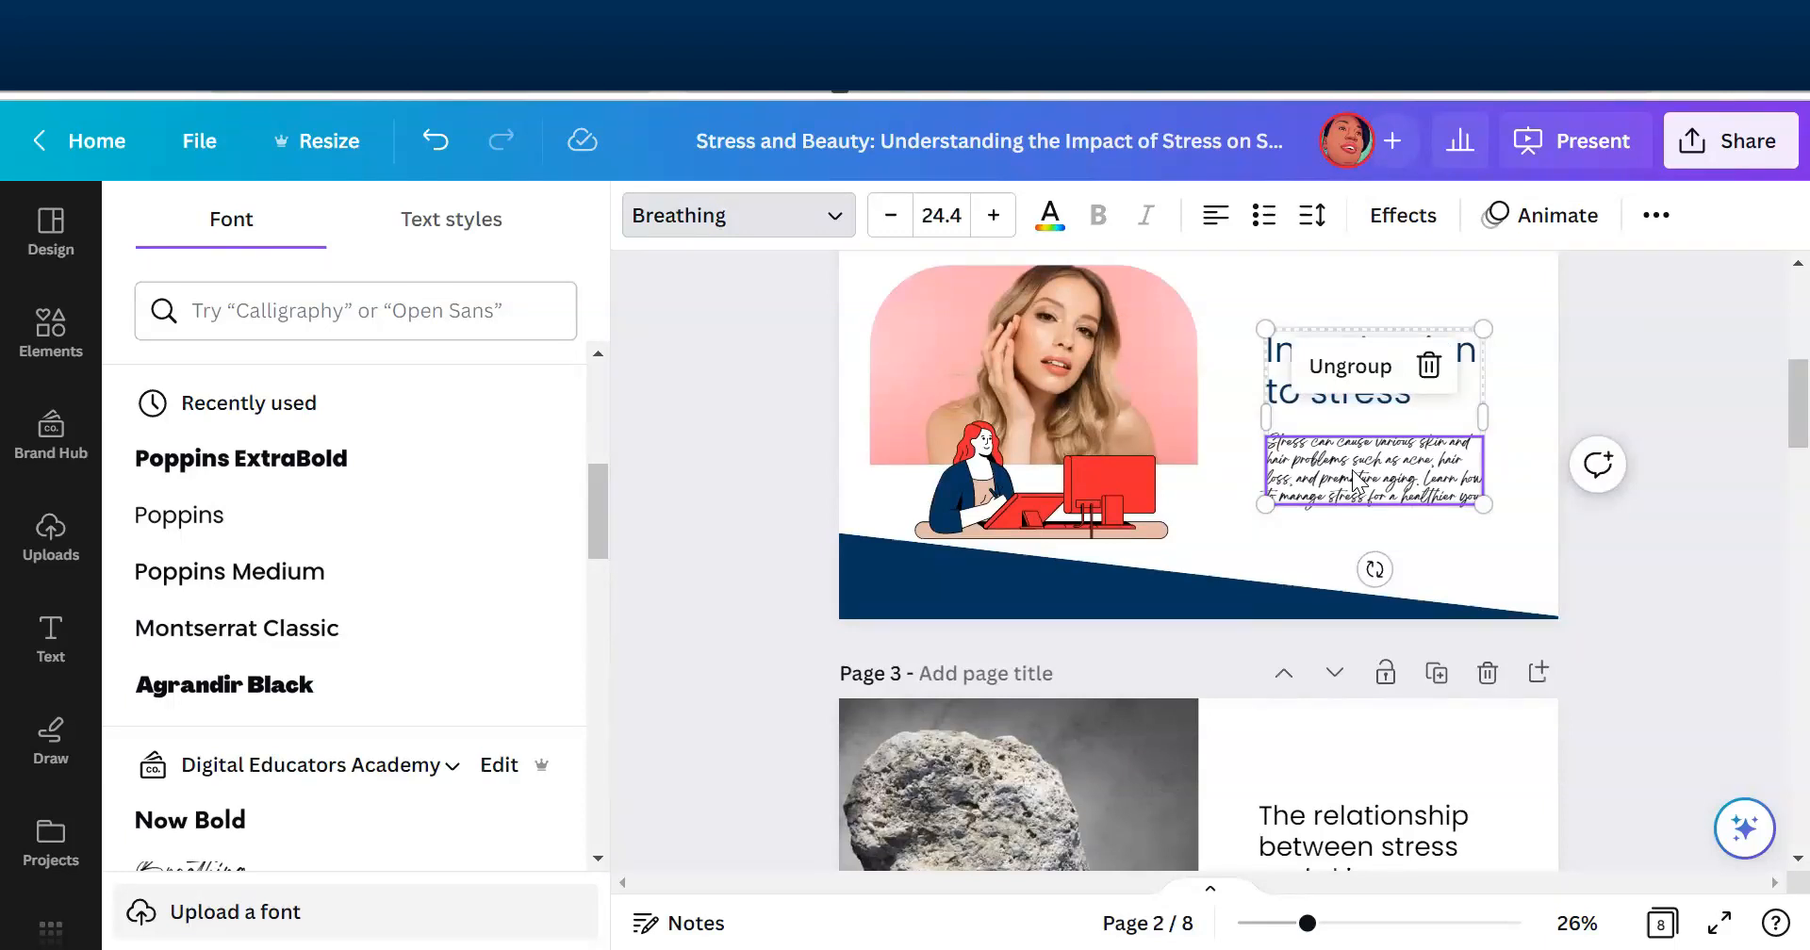
pyautogui.click(215, 529)
pyautogui.click(335, 902)
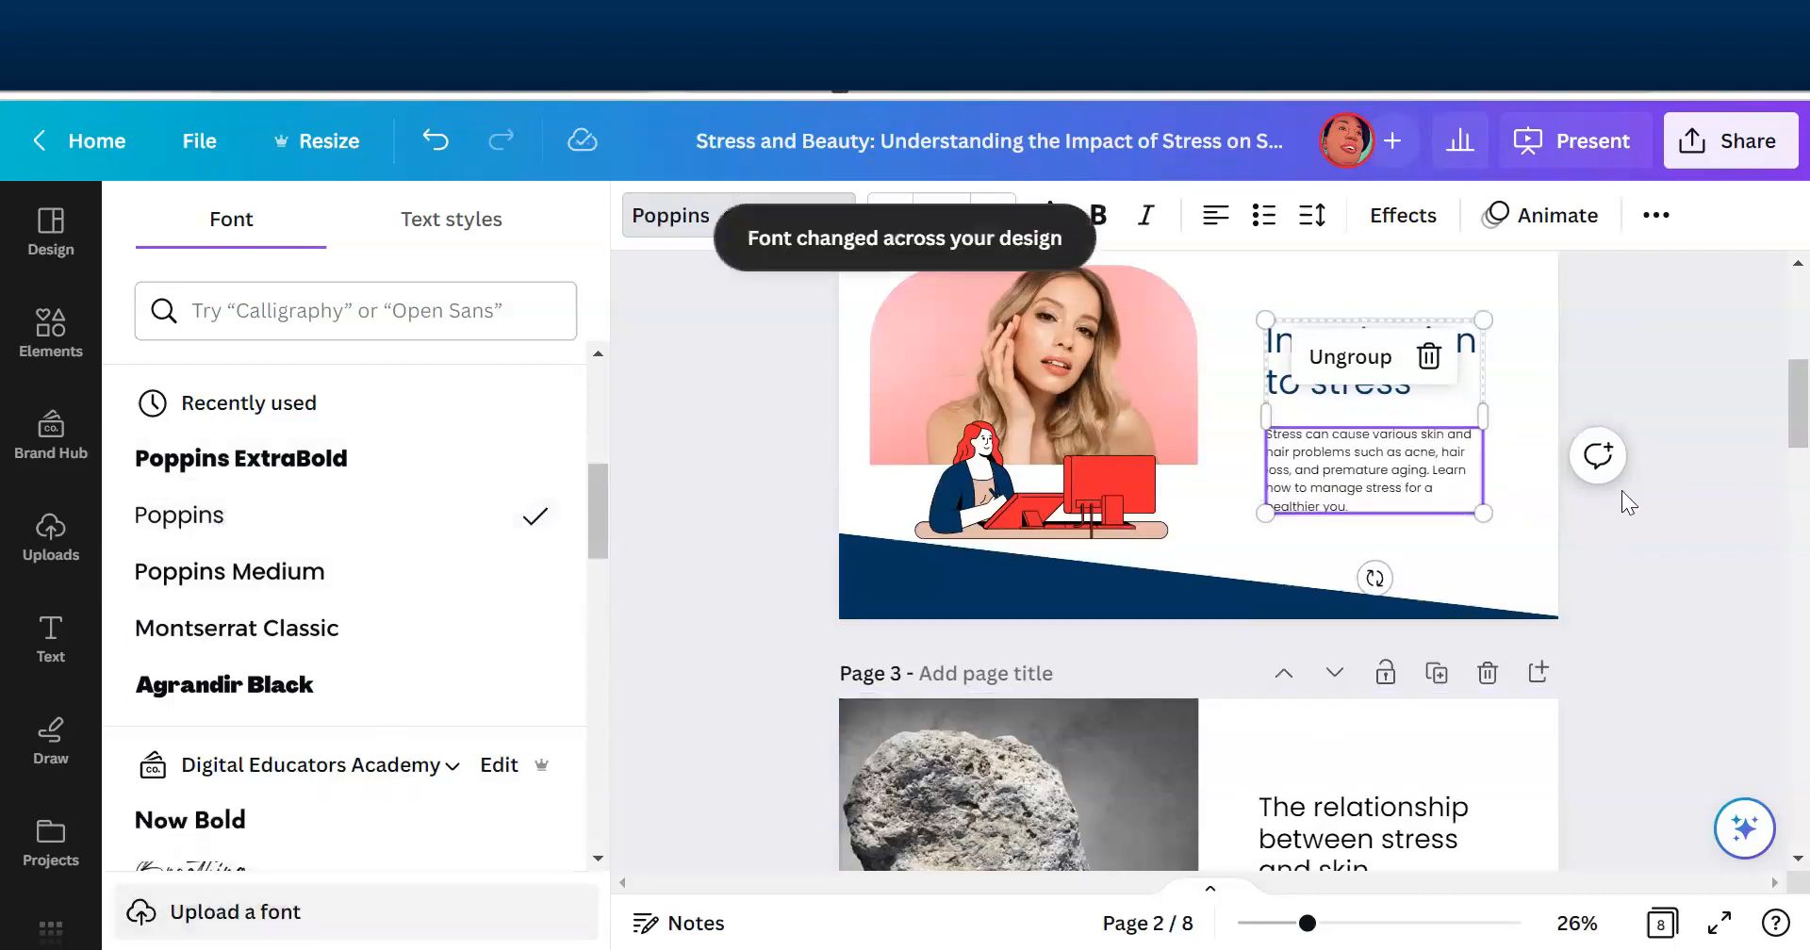
pyautogui.scroll(-5, 1715, 424)
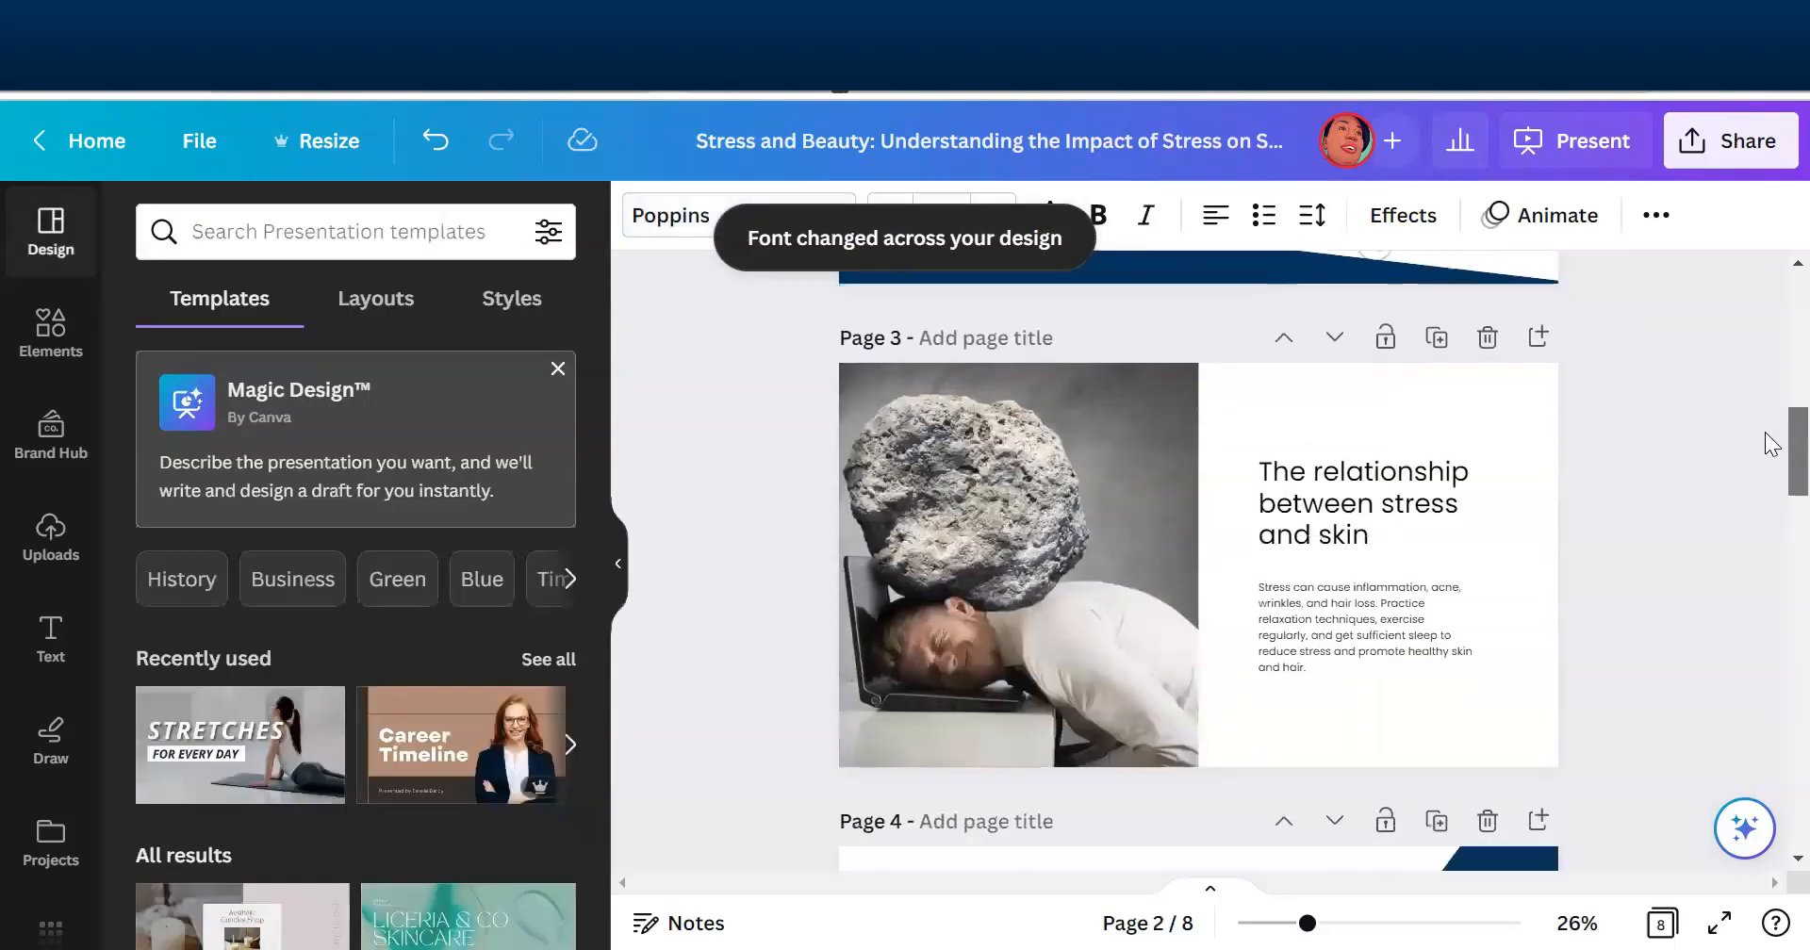
pyautogui.scroll(-10, 1770, 465)
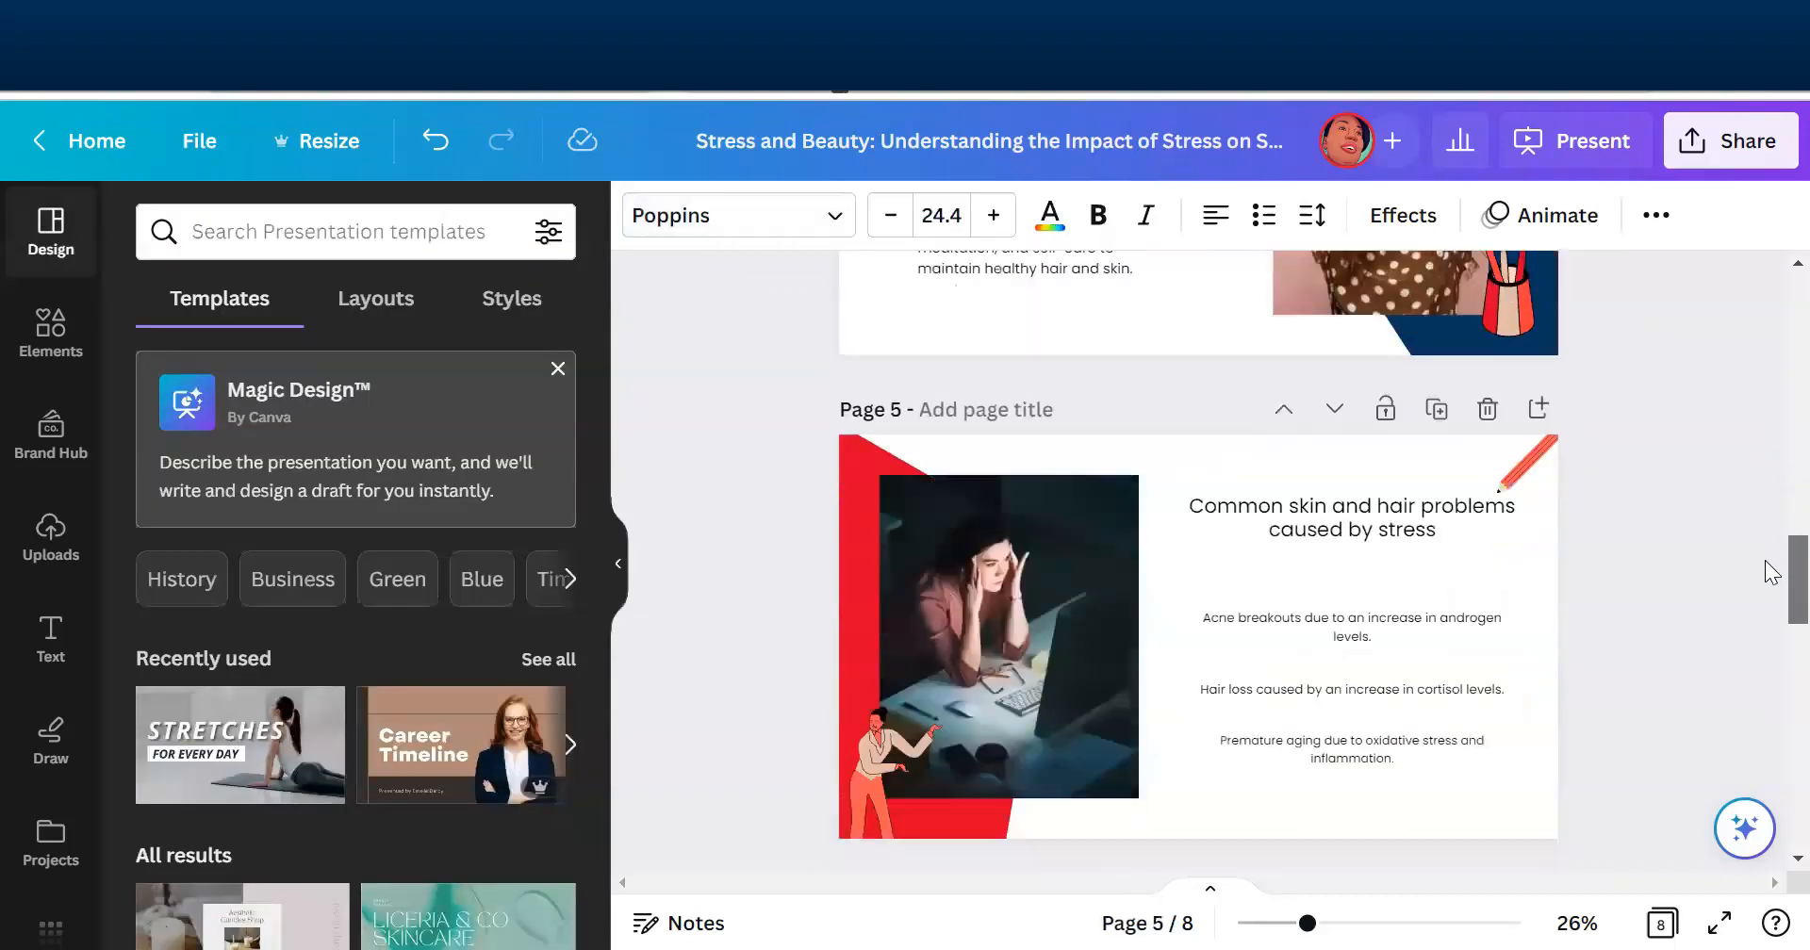
pyautogui.moveTo(1765, 614); pyautogui.dragTo(1770, 232)
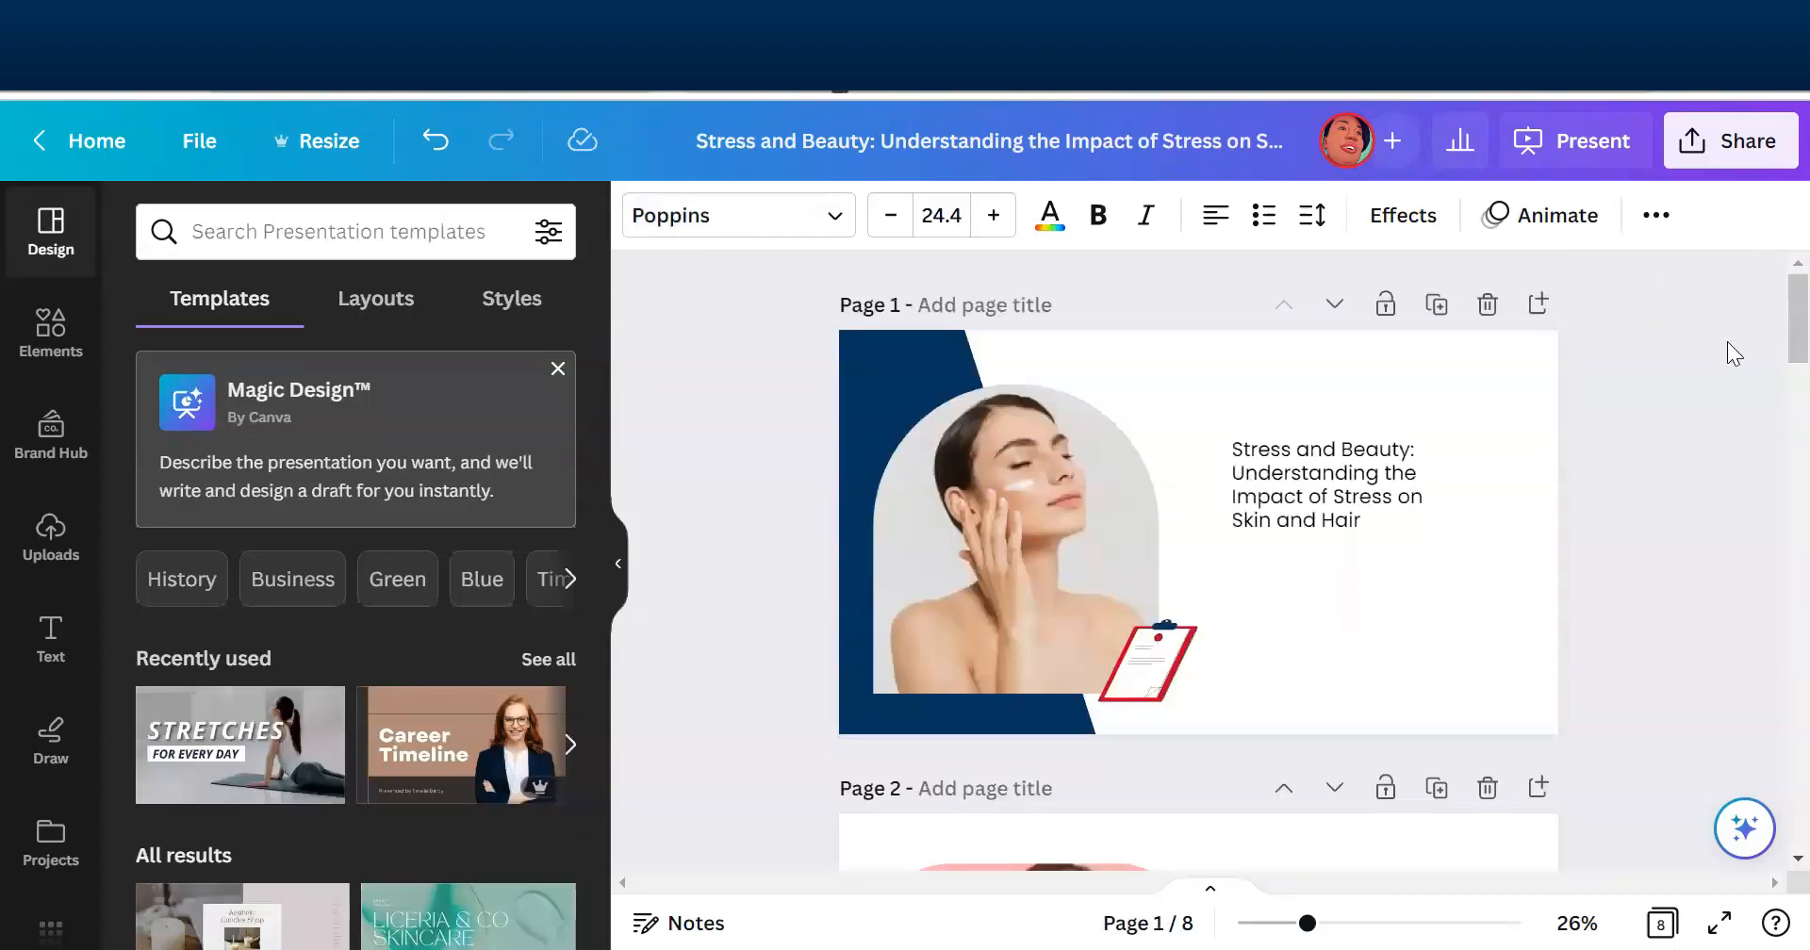
# - Apply the navy blue from the Digital Educators Academy colour palette to the slanted shape on page 1
pyautogui.moveTo(1766, 302)
pyautogui.mouseDown()
pyautogui.moveTo(1764, 417)
pyautogui.moveTo(1764, 321)
pyautogui.mouseUp()
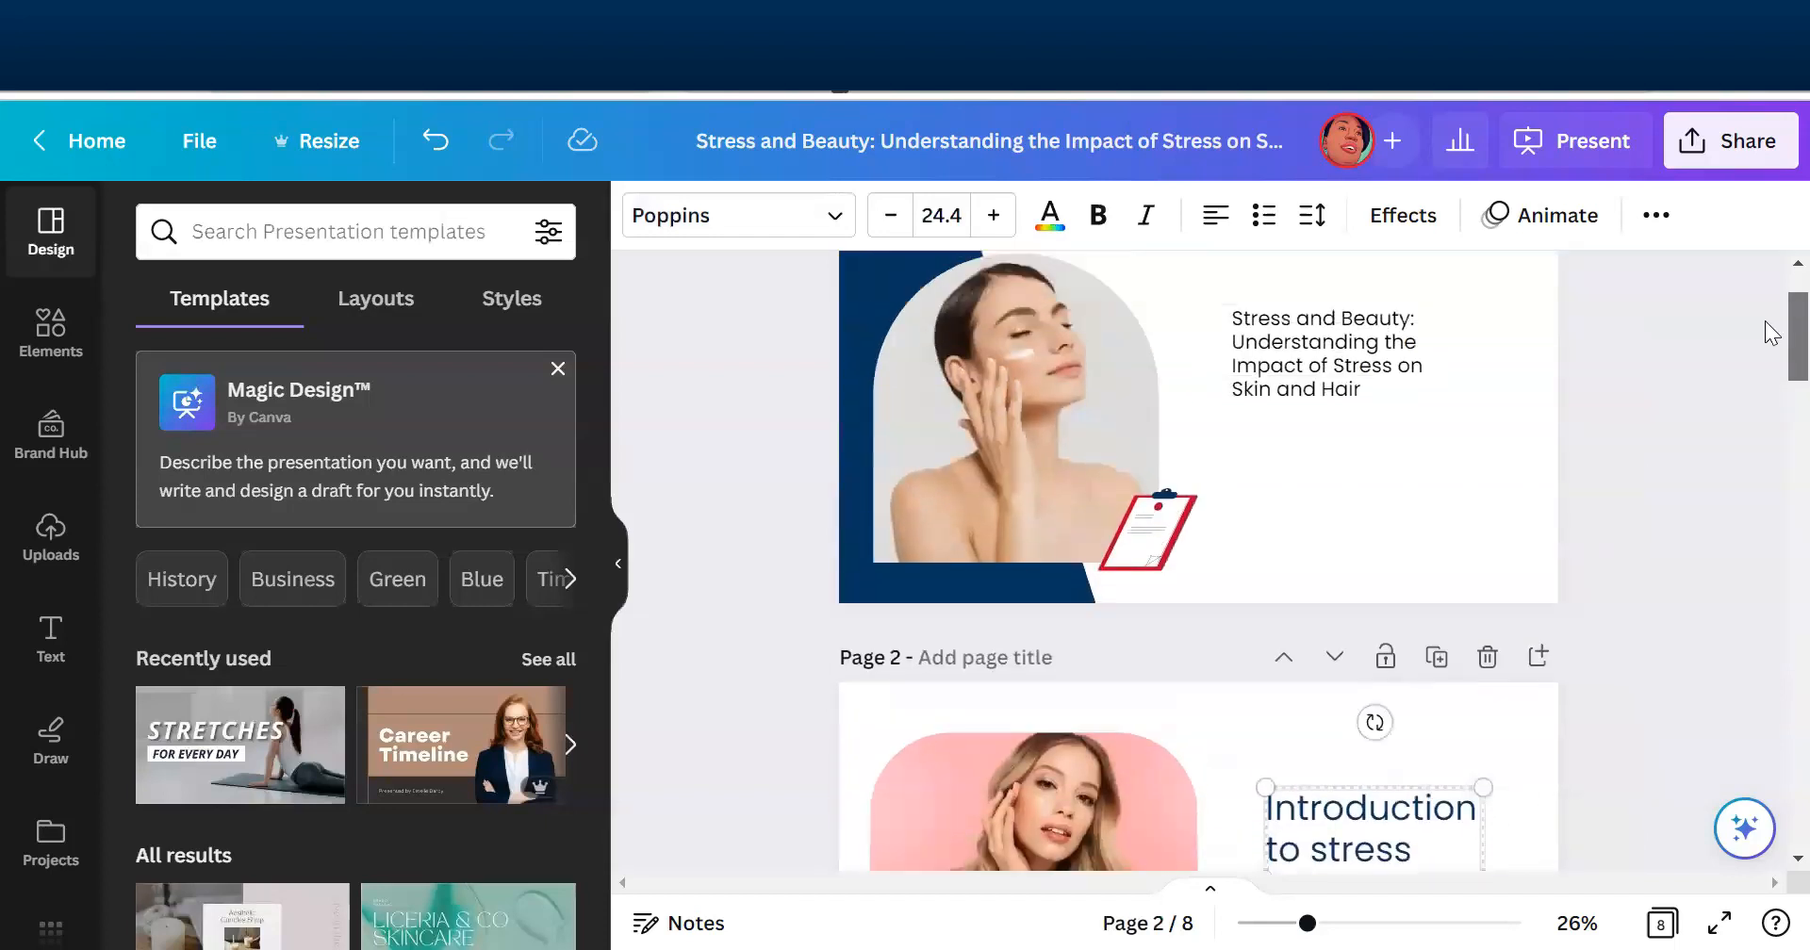
pyautogui.click(851, 325)
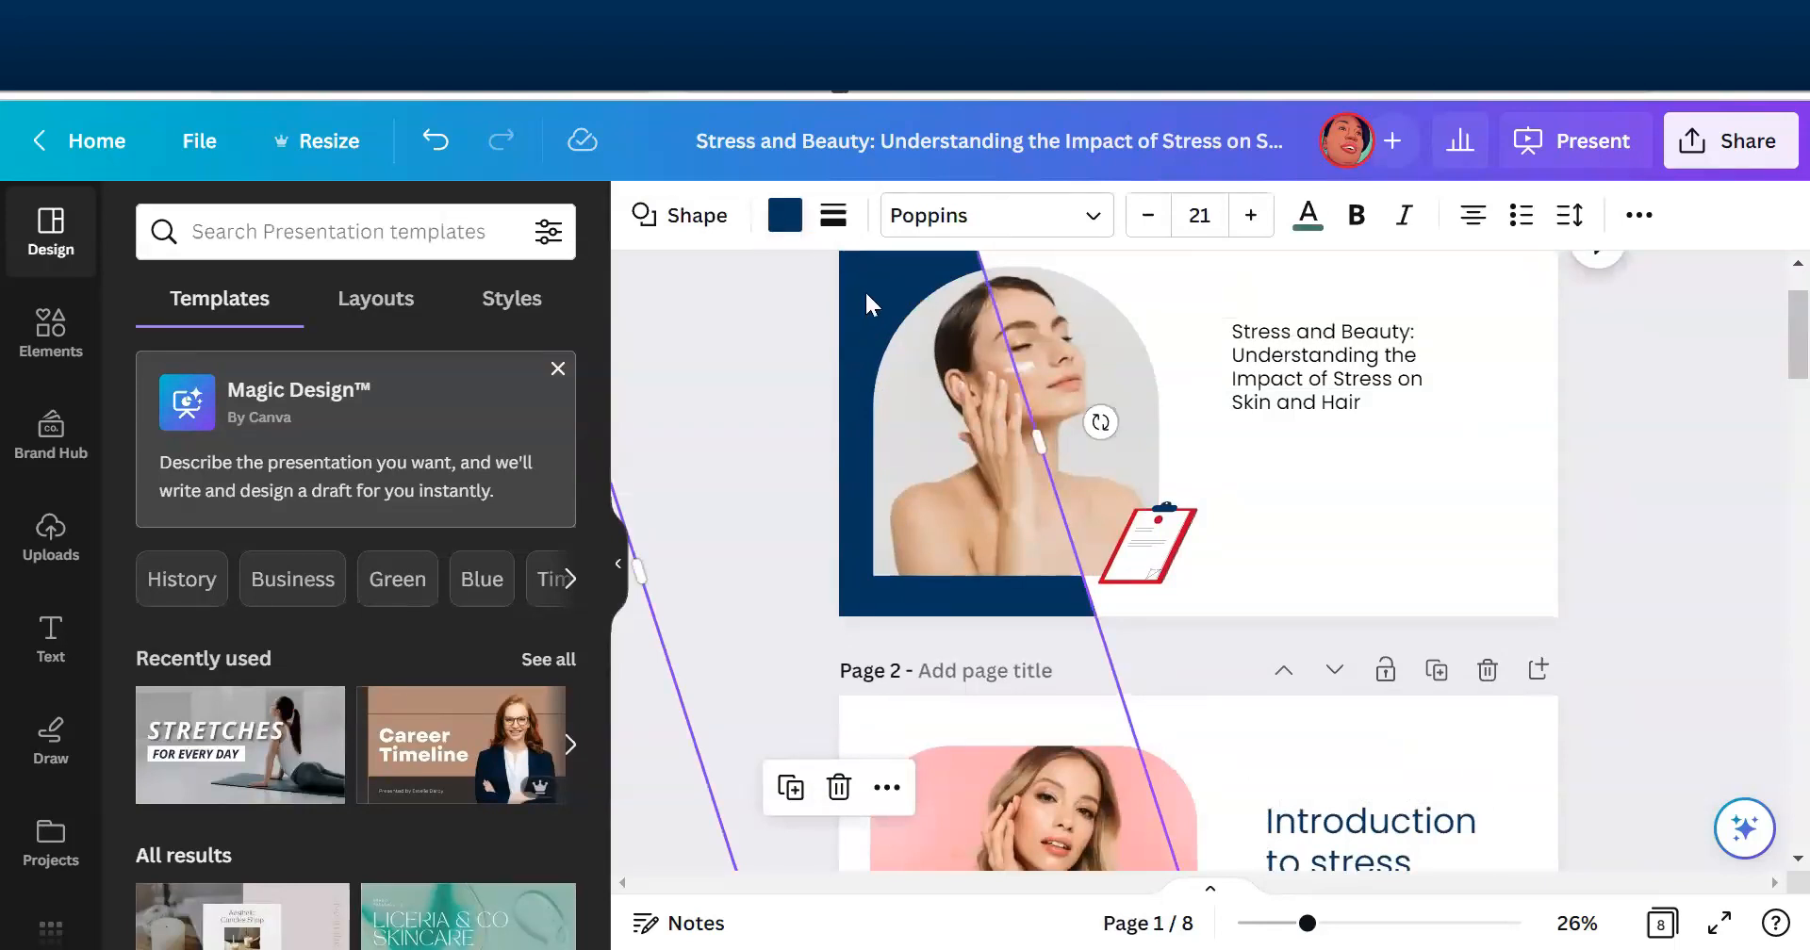
pyautogui.click(788, 217)
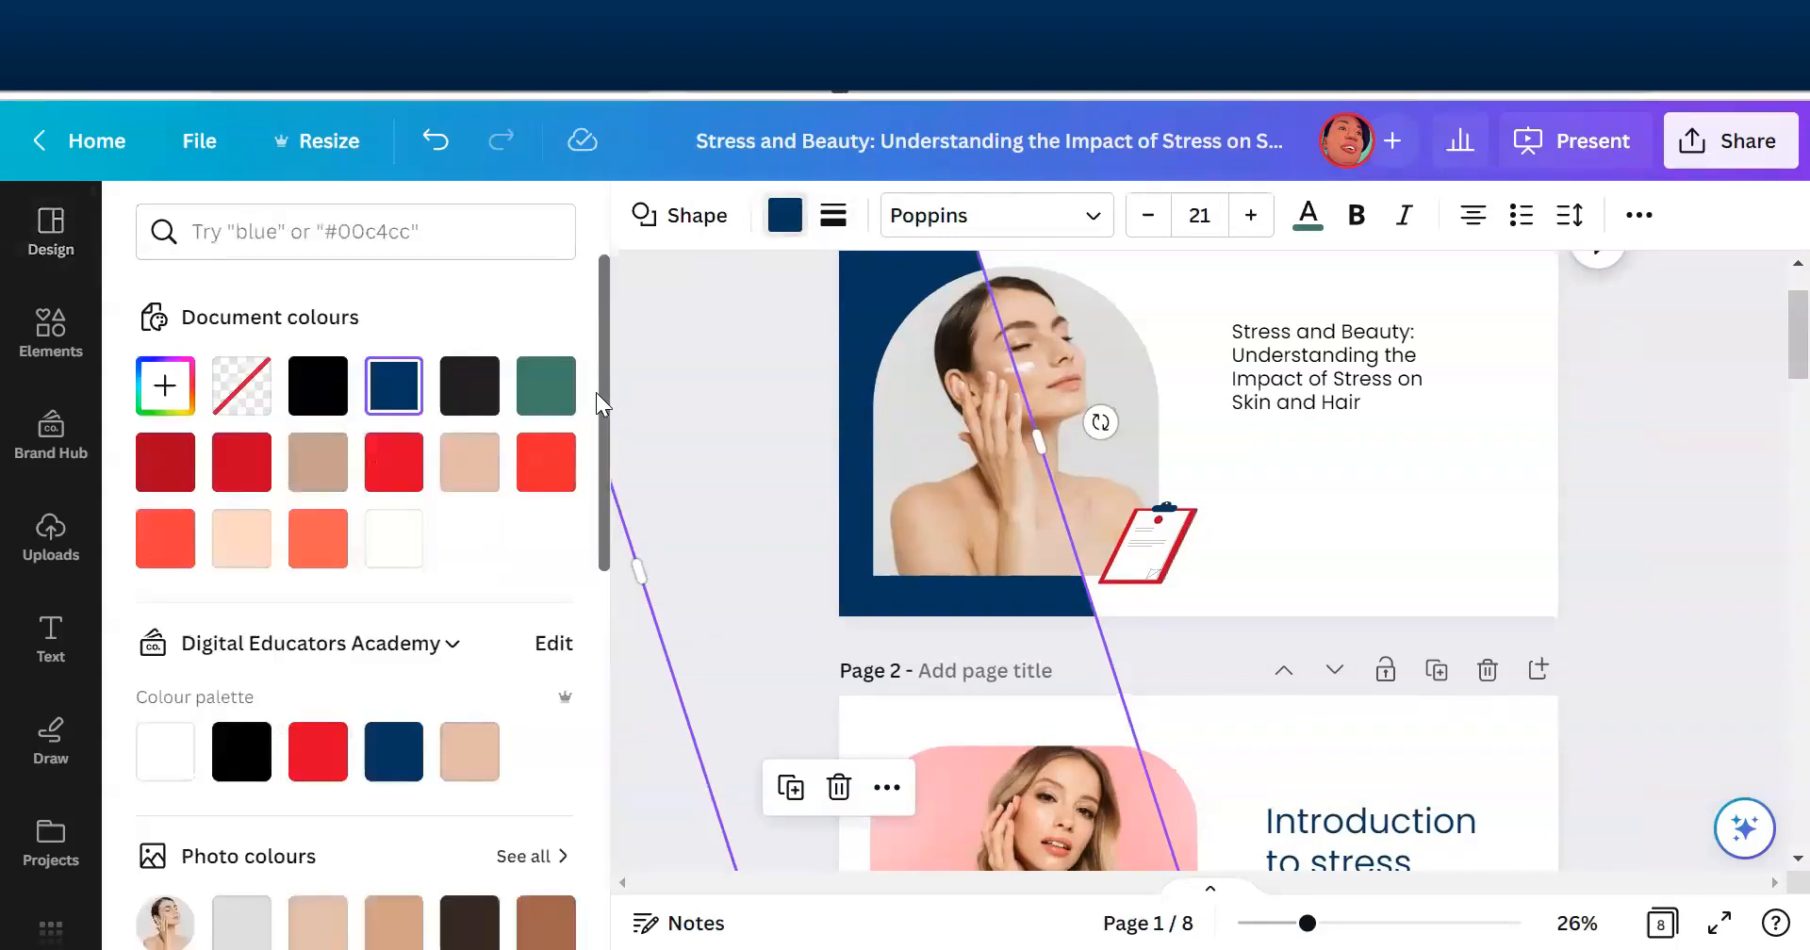
pyautogui.click(384, 768)
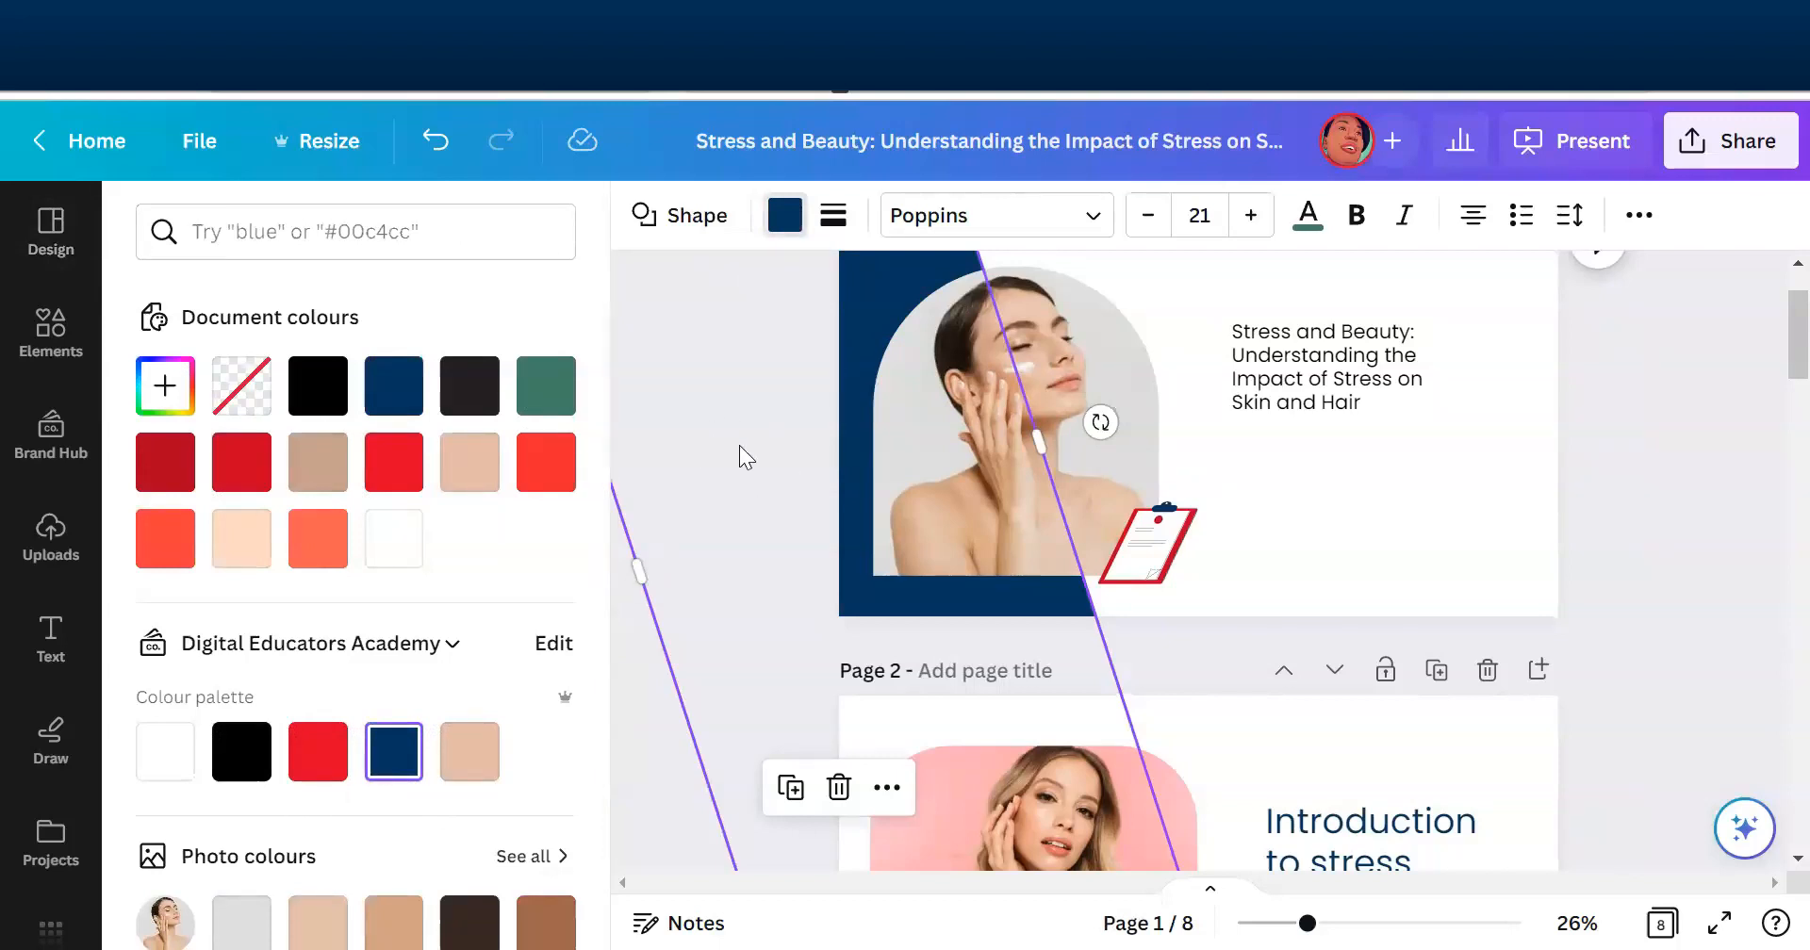
pyautogui.press('Escape')
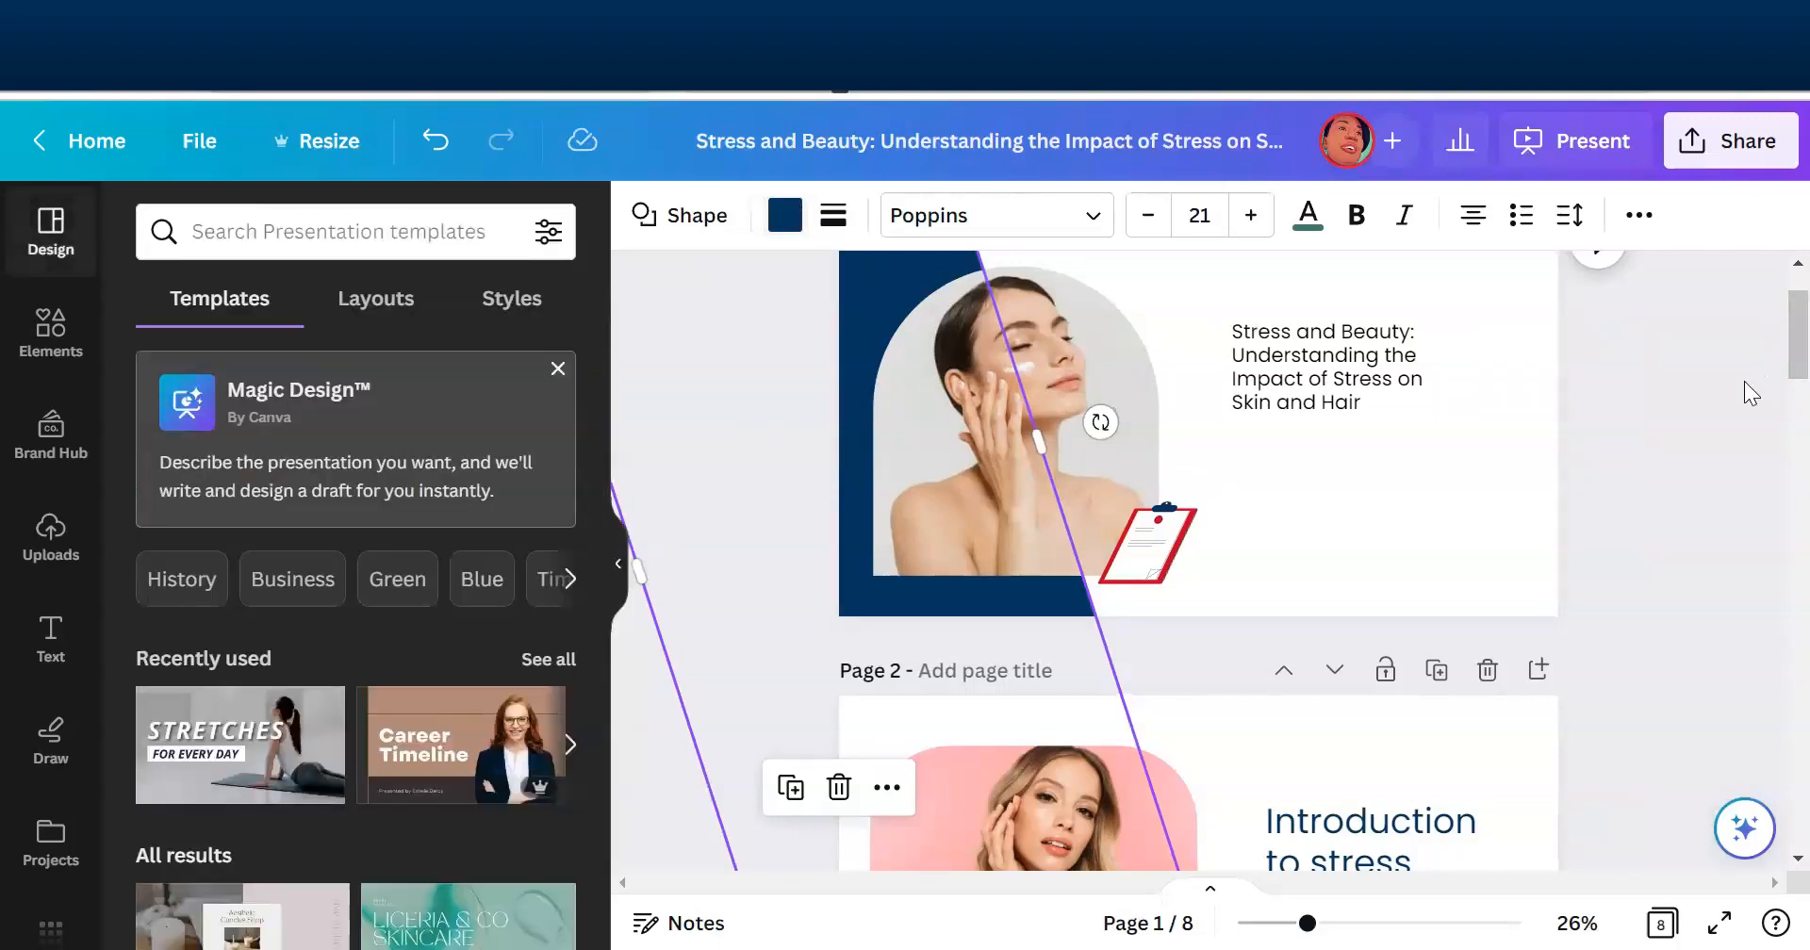
# - Recolour the red background shape on page 5 navy blue and replace that red with navy across all pages
pyautogui.click(1764, 342)
pyautogui.scroll(-10, 1770, 364)
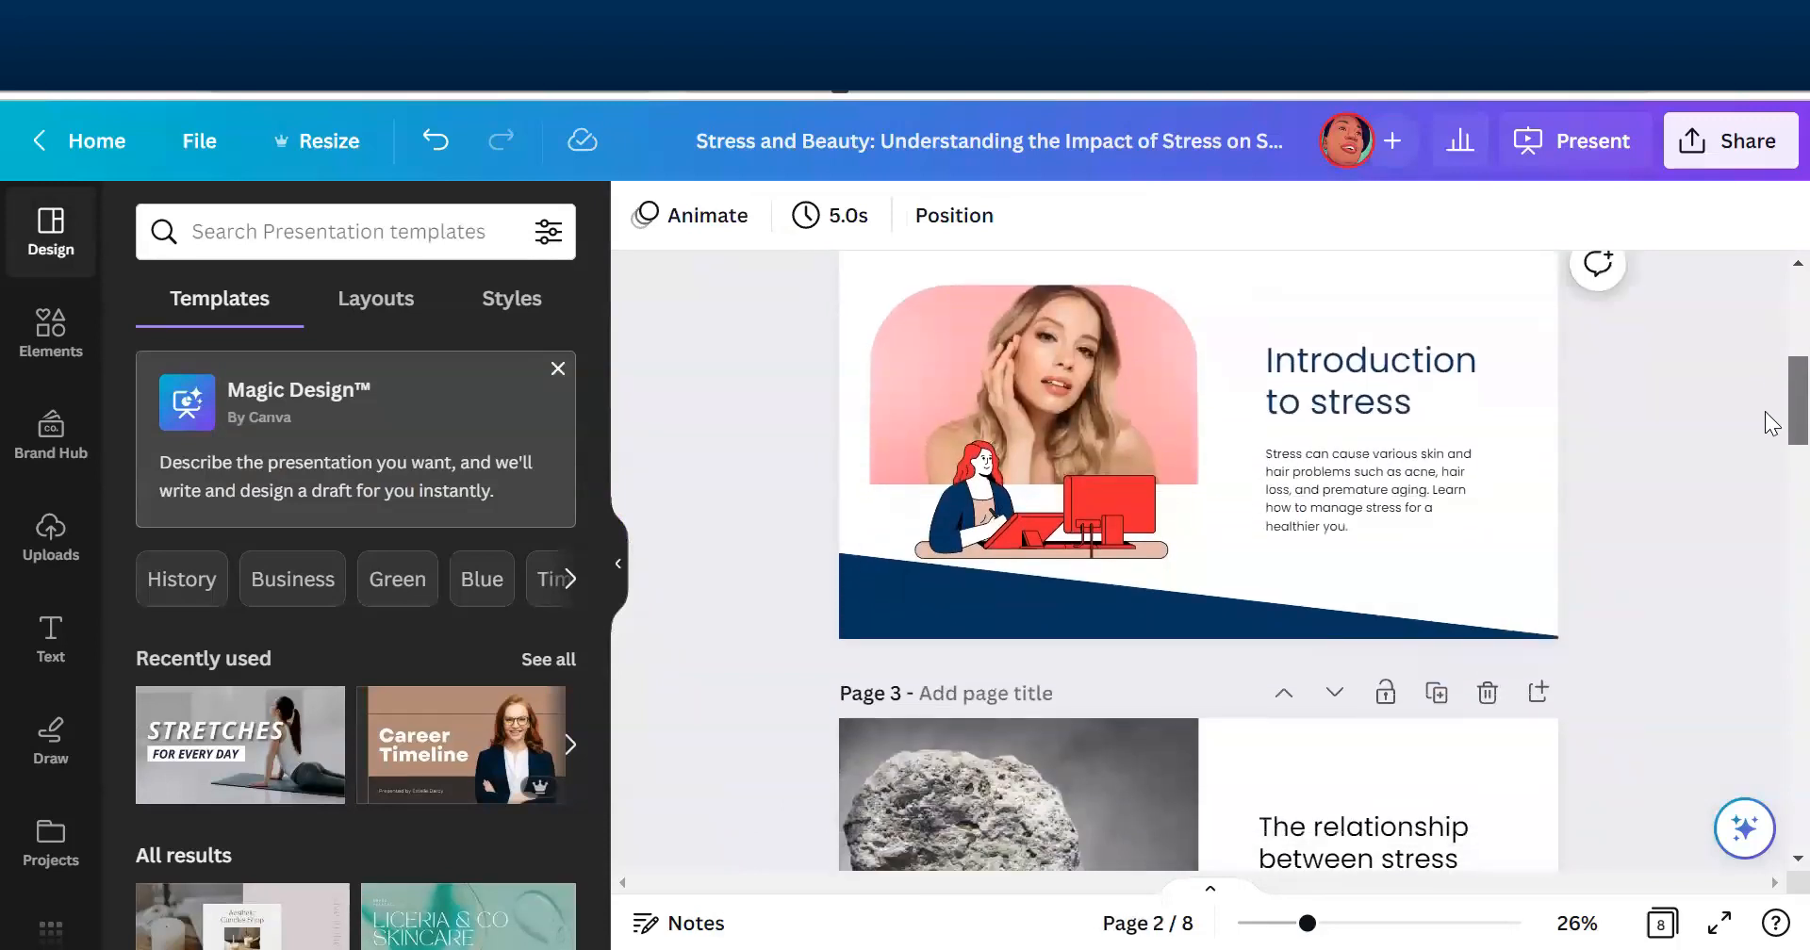
pyautogui.scroll(-8, 1770, 511)
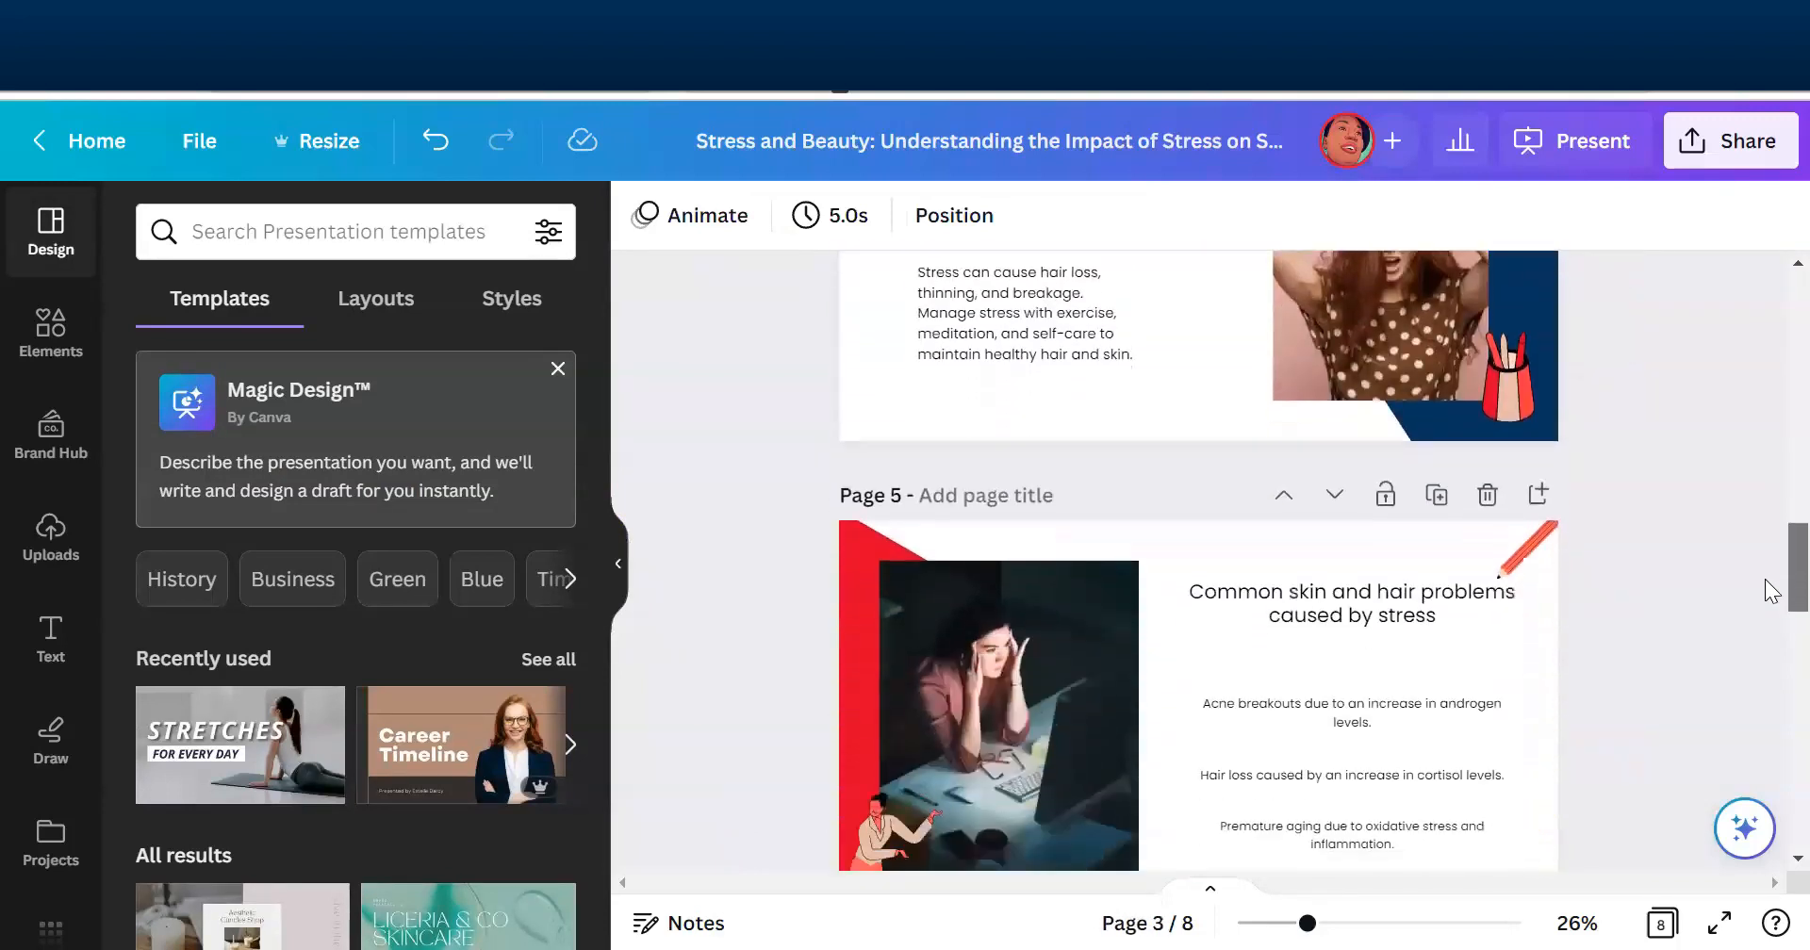
pyautogui.scroll(1, 1770, 620)
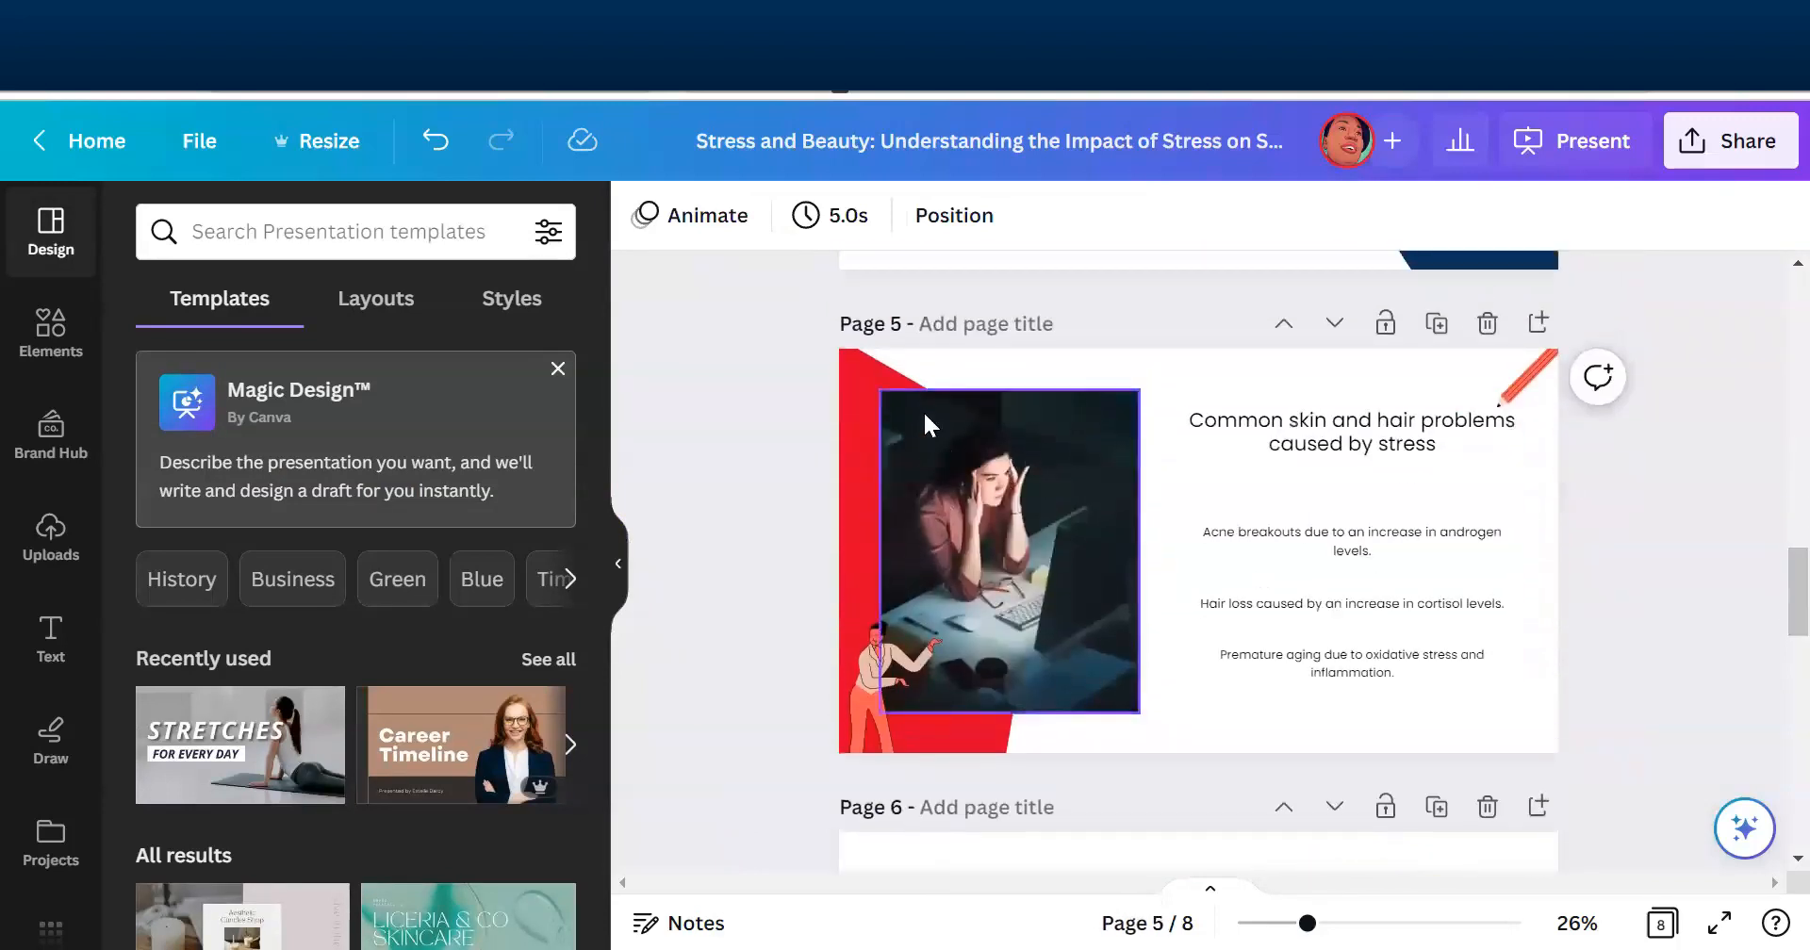
pyautogui.click(847, 389)
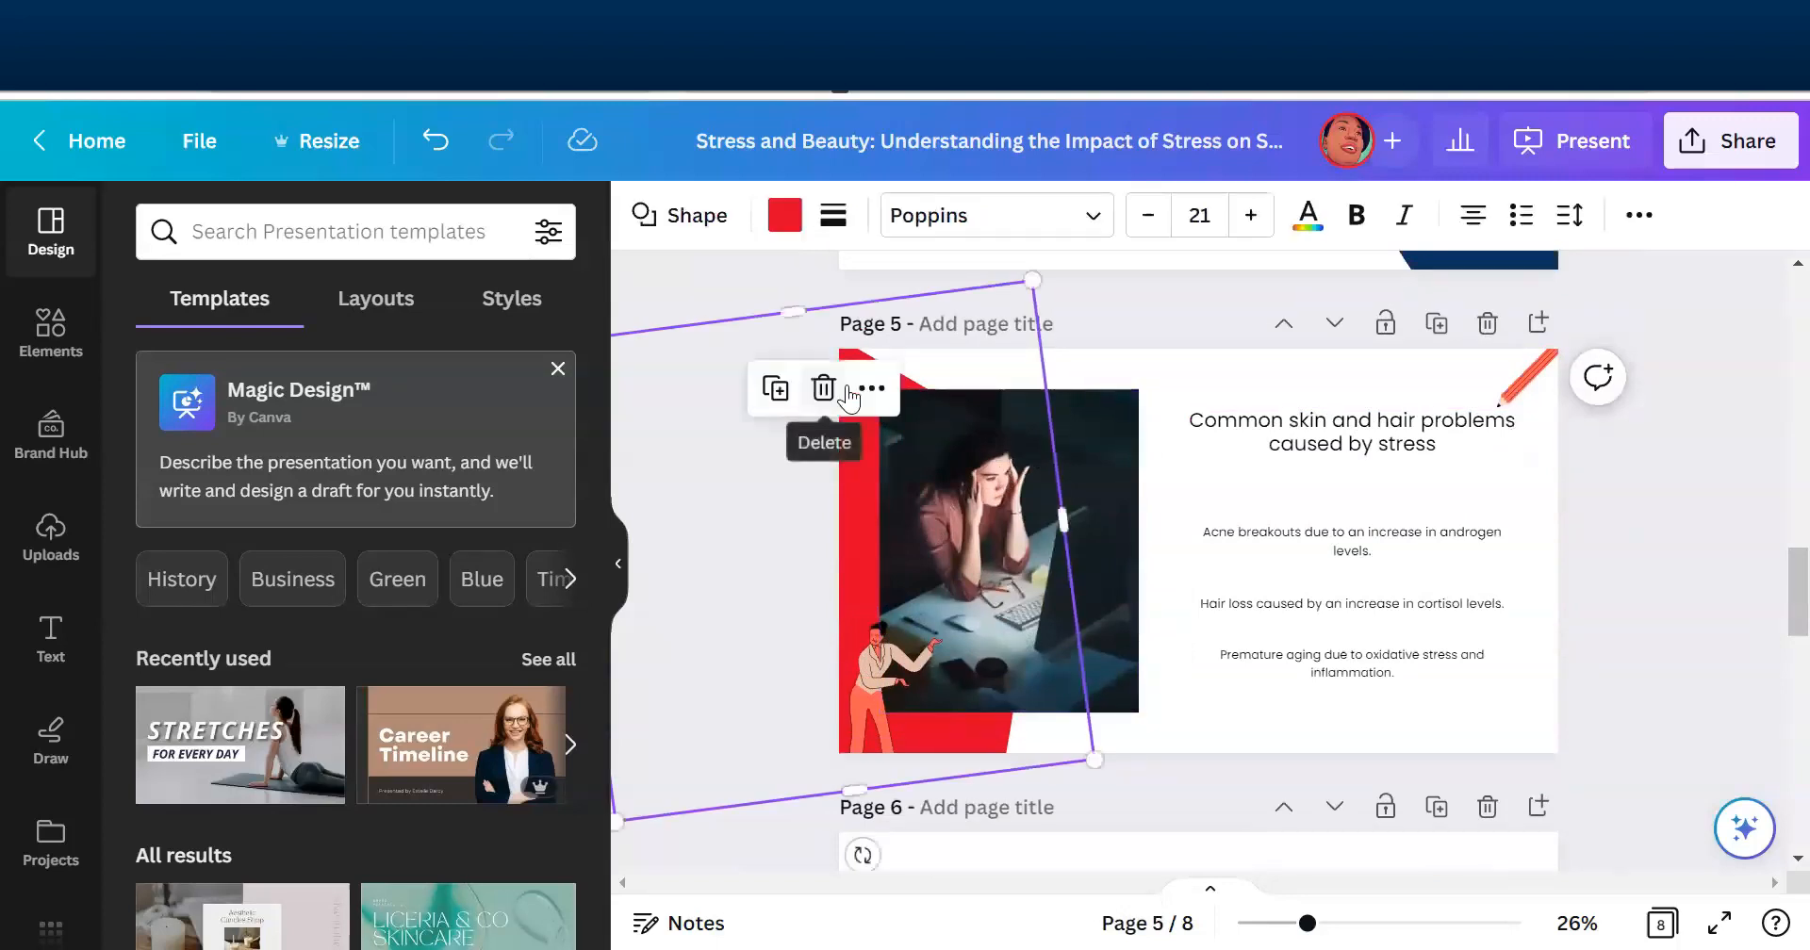
pyautogui.click(782, 222)
pyautogui.click(388, 392)
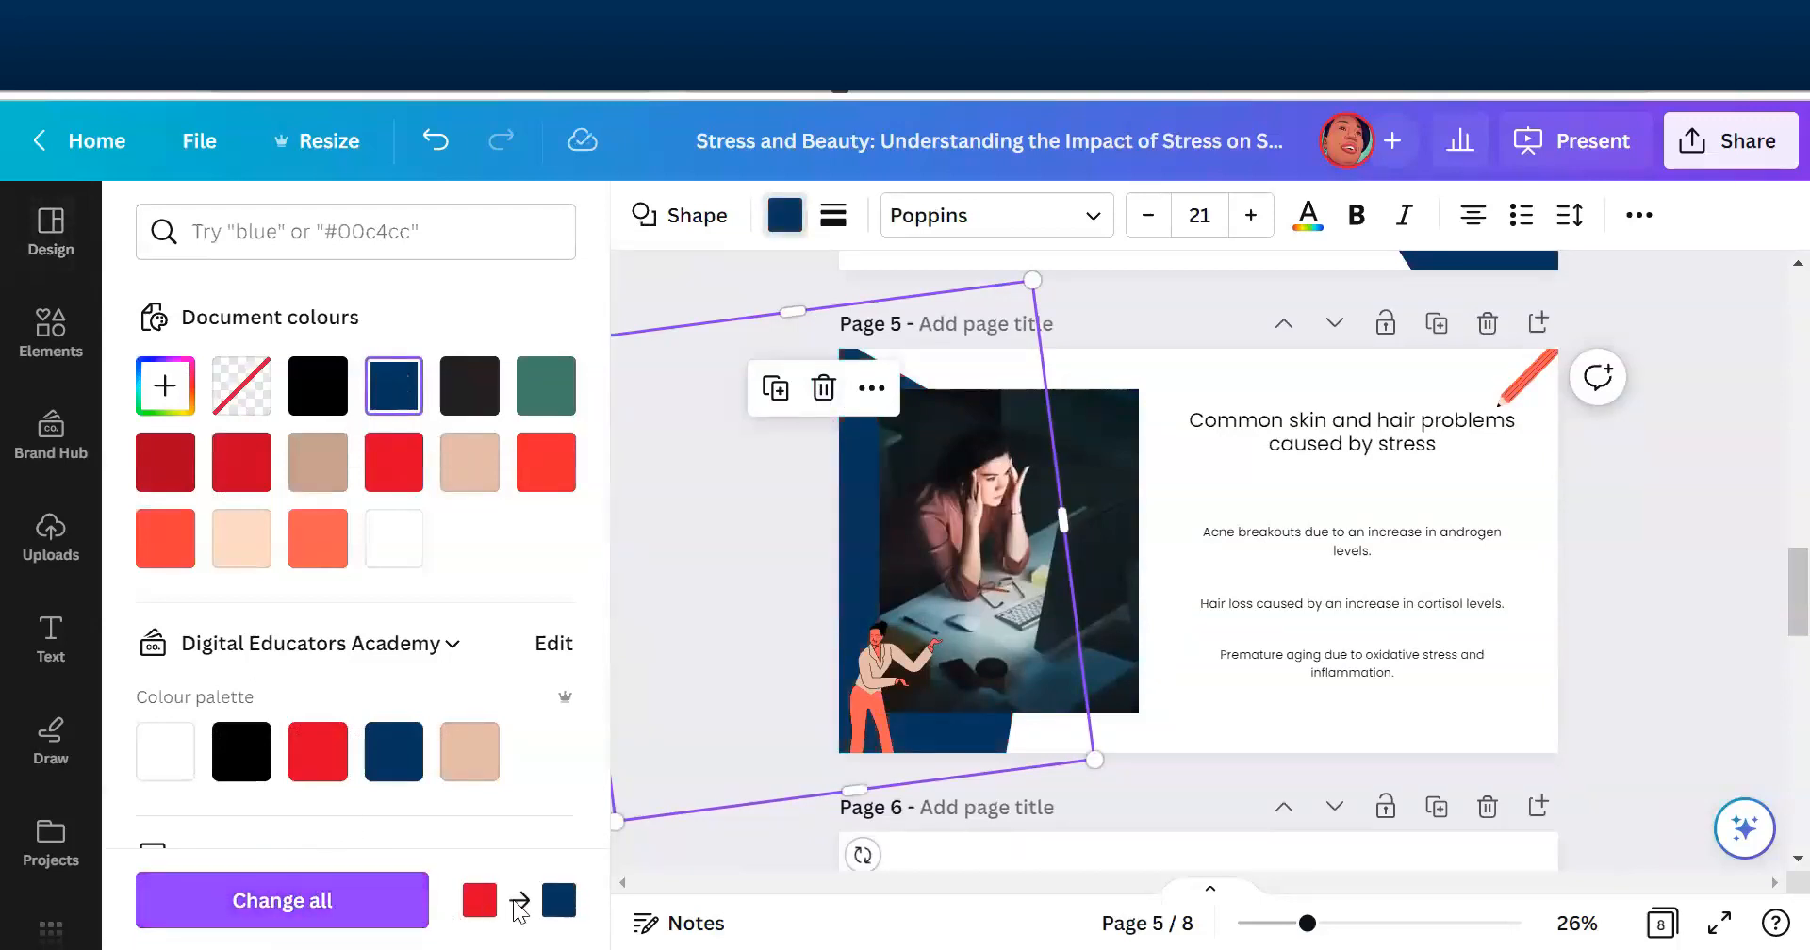
pyautogui.click(325, 914)
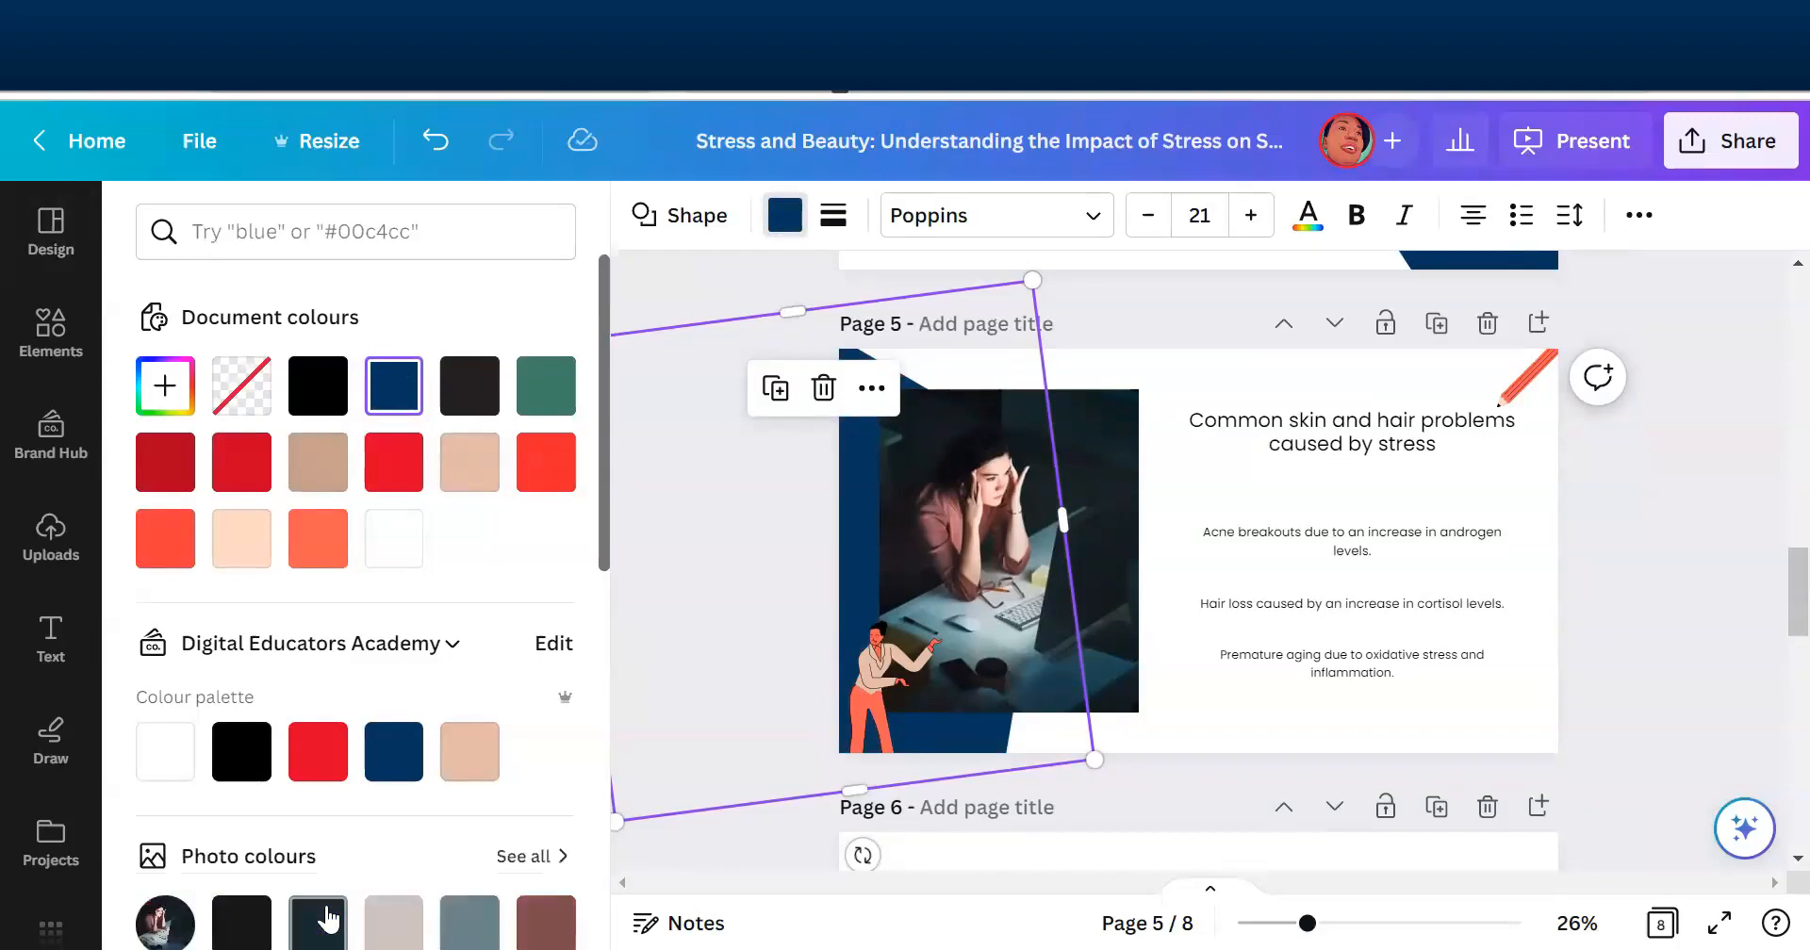
# - Check the recoloured slides, and on page 1 enlarge the title text to size 54.6 and fit it beside the woman's photo
pyautogui.scroll(-4, 1771, 672)
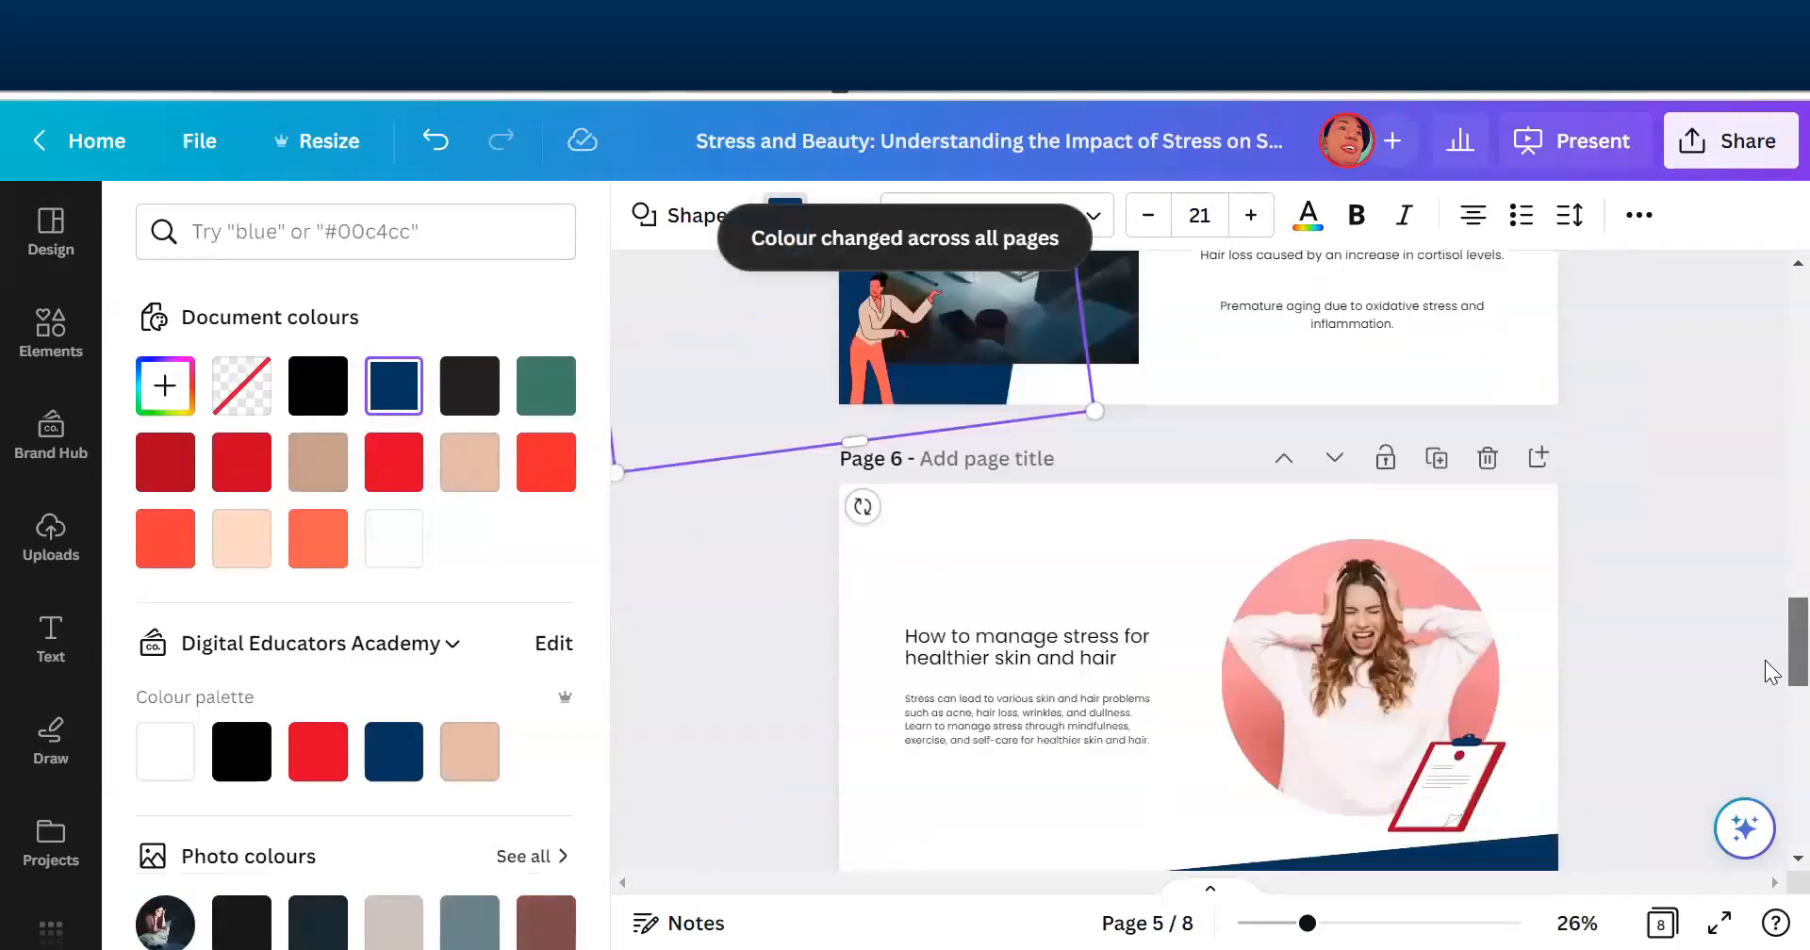
pyautogui.scroll(-10, 1770, 672)
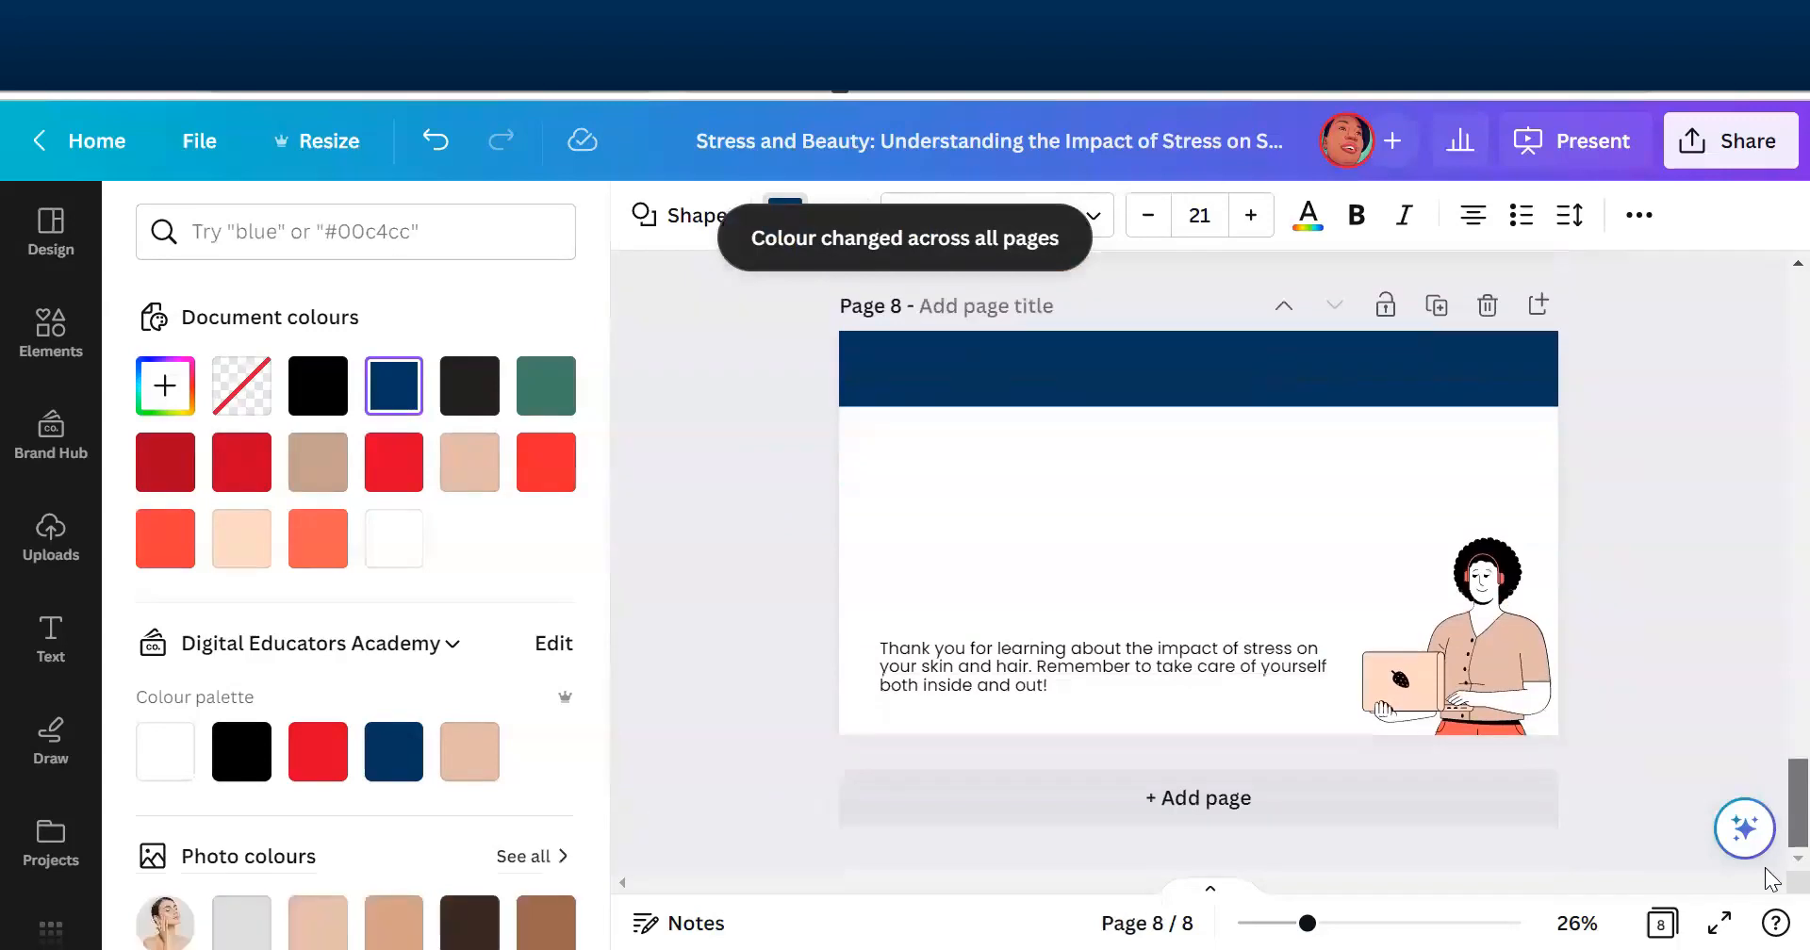
pyautogui.scroll(12, 1772, 820)
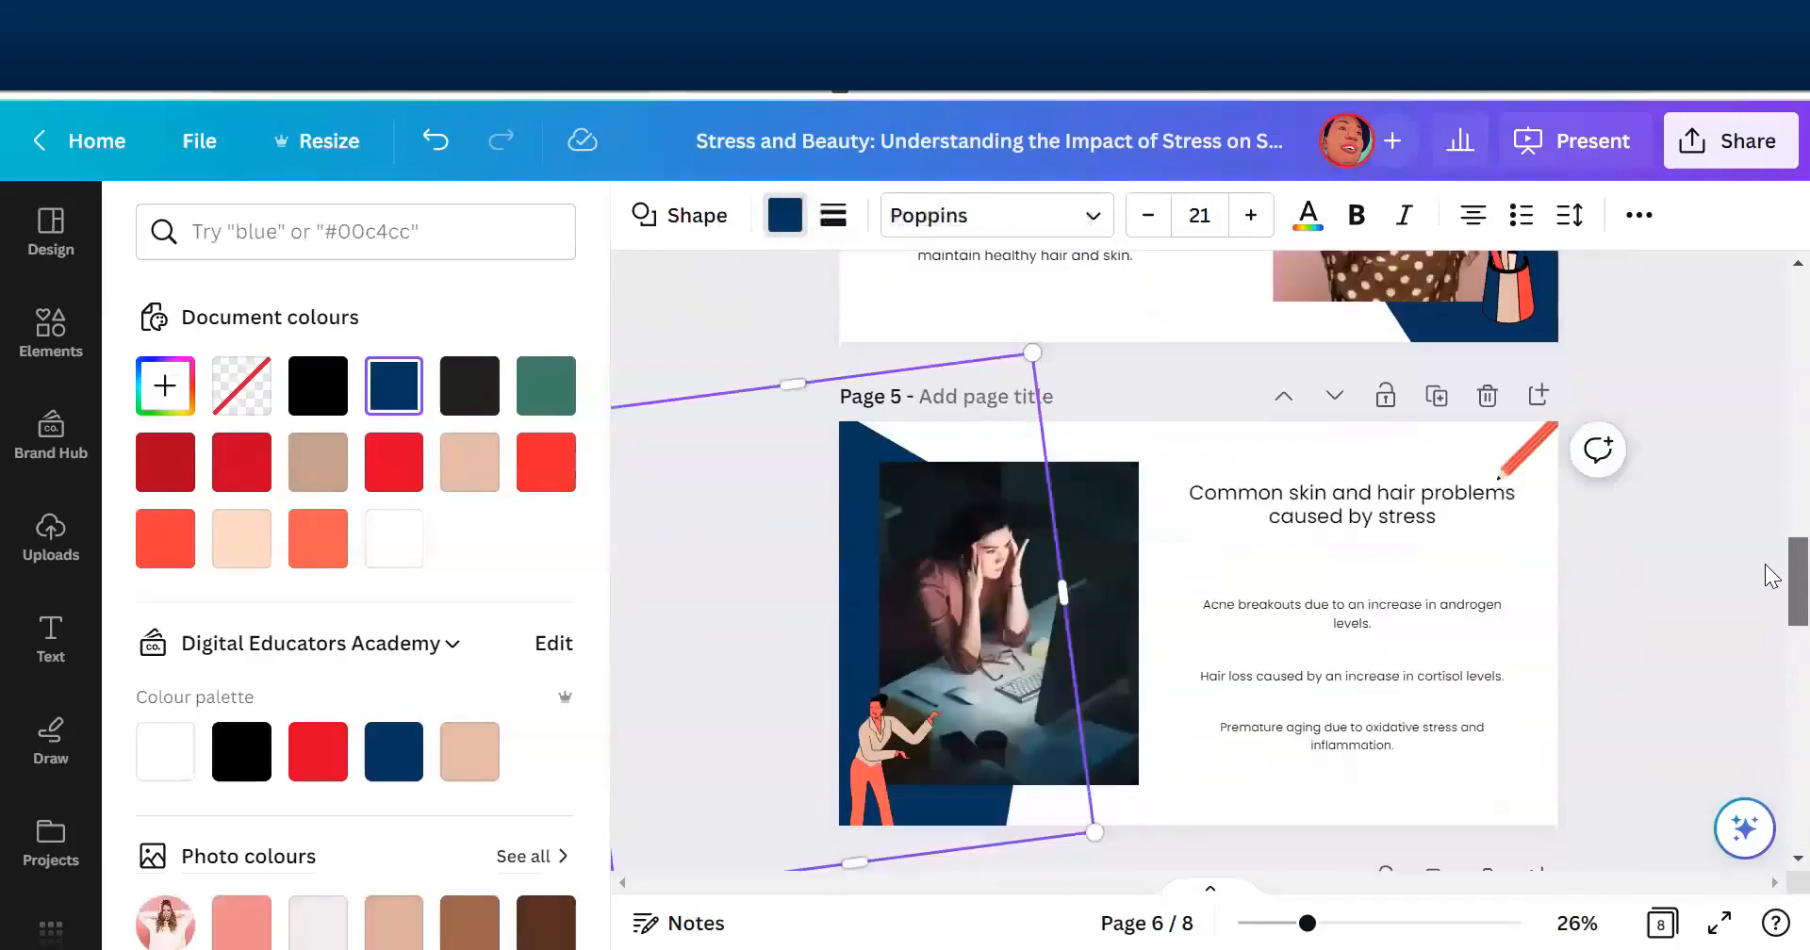
pyautogui.scroll(10, 1770, 577)
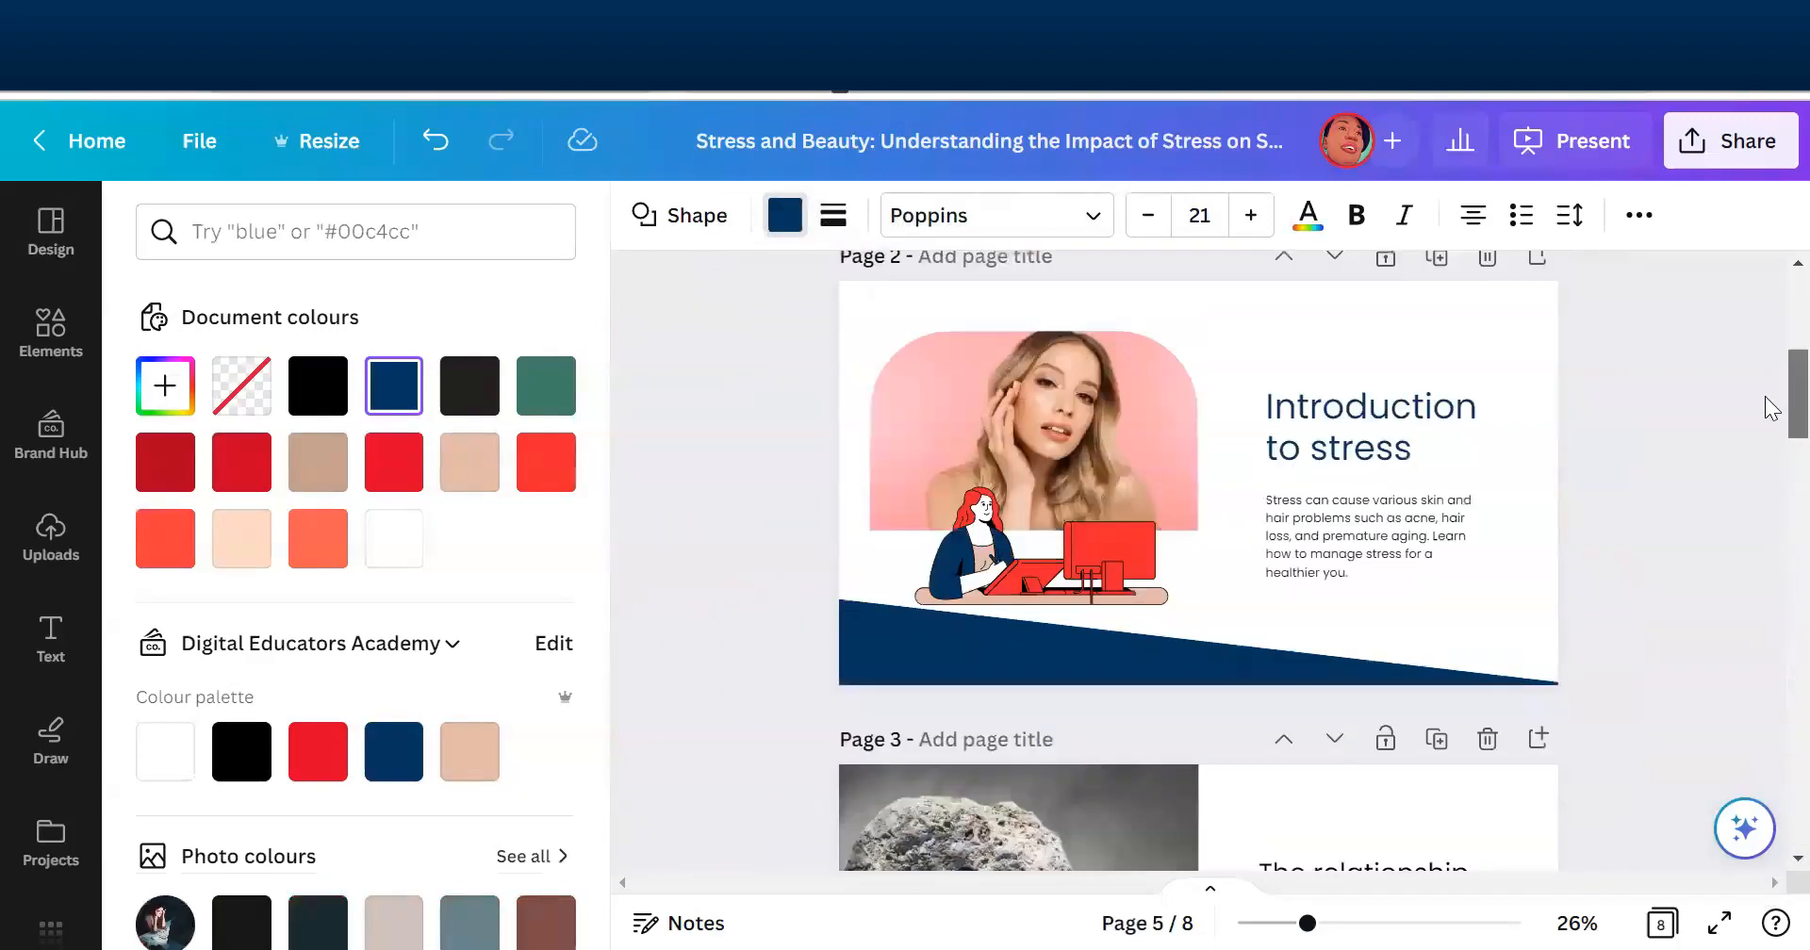
pyautogui.scroll(4, 1769, 377)
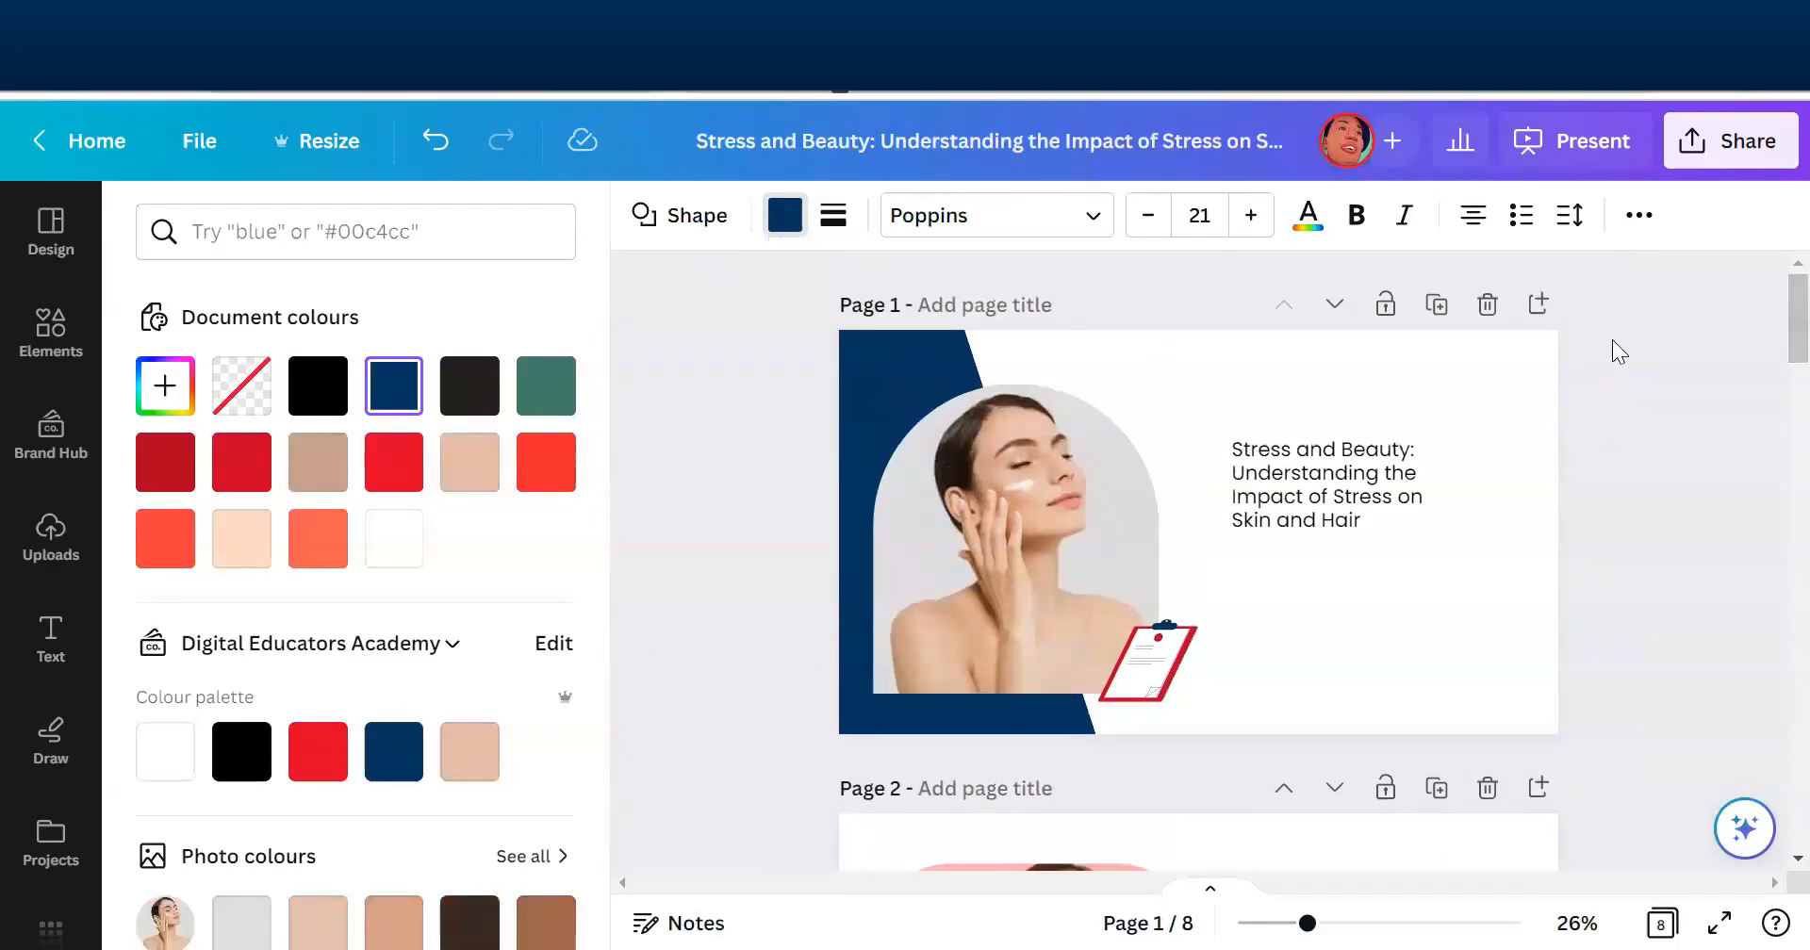
pyautogui.moveTo(1362, 471)
pyautogui.mouseDown()
pyautogui.moveTo(1304, 478)
pyautogui.moveTo(1328, 479)
pyautogui.mouseUp()
pyautogui.moveTo(1431, 541); pyautogui.dragTo(1518, 576)
pyautogui.moveTo(1519, 516); pyautogui.dragTo(1402, 517)
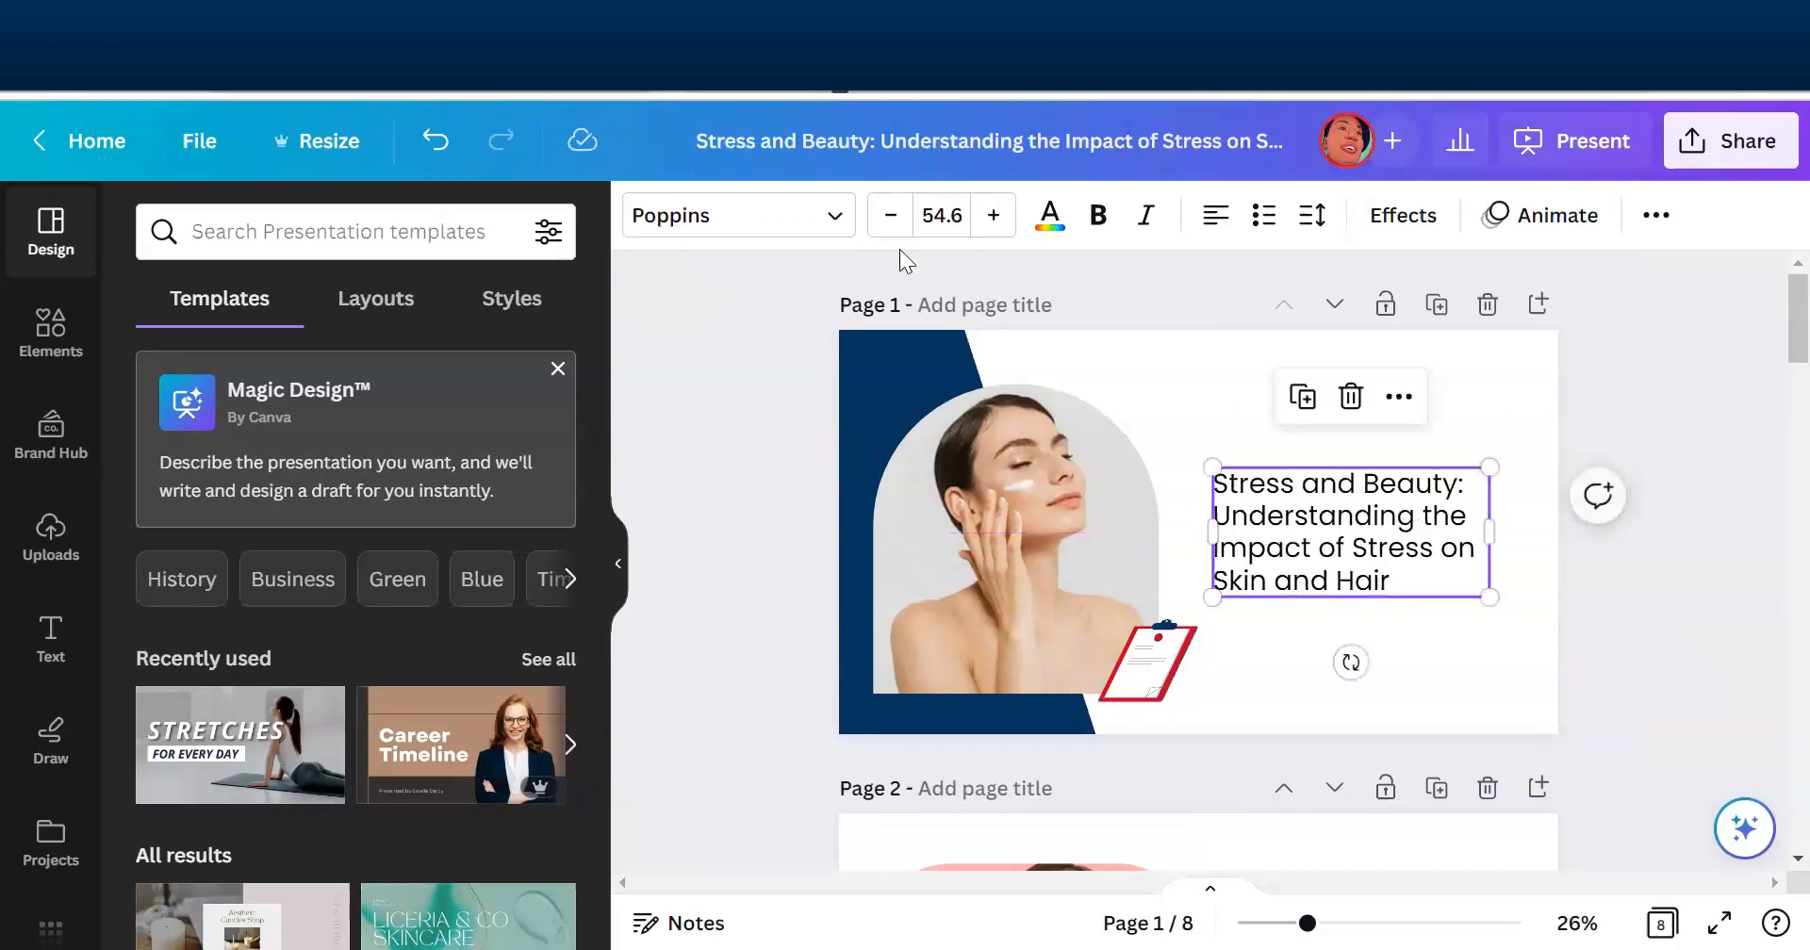
# - Try Poppins ExtraBold on the page 1 title and settle on Poppins Medium for that title only
pyautogui.click(804, 237)
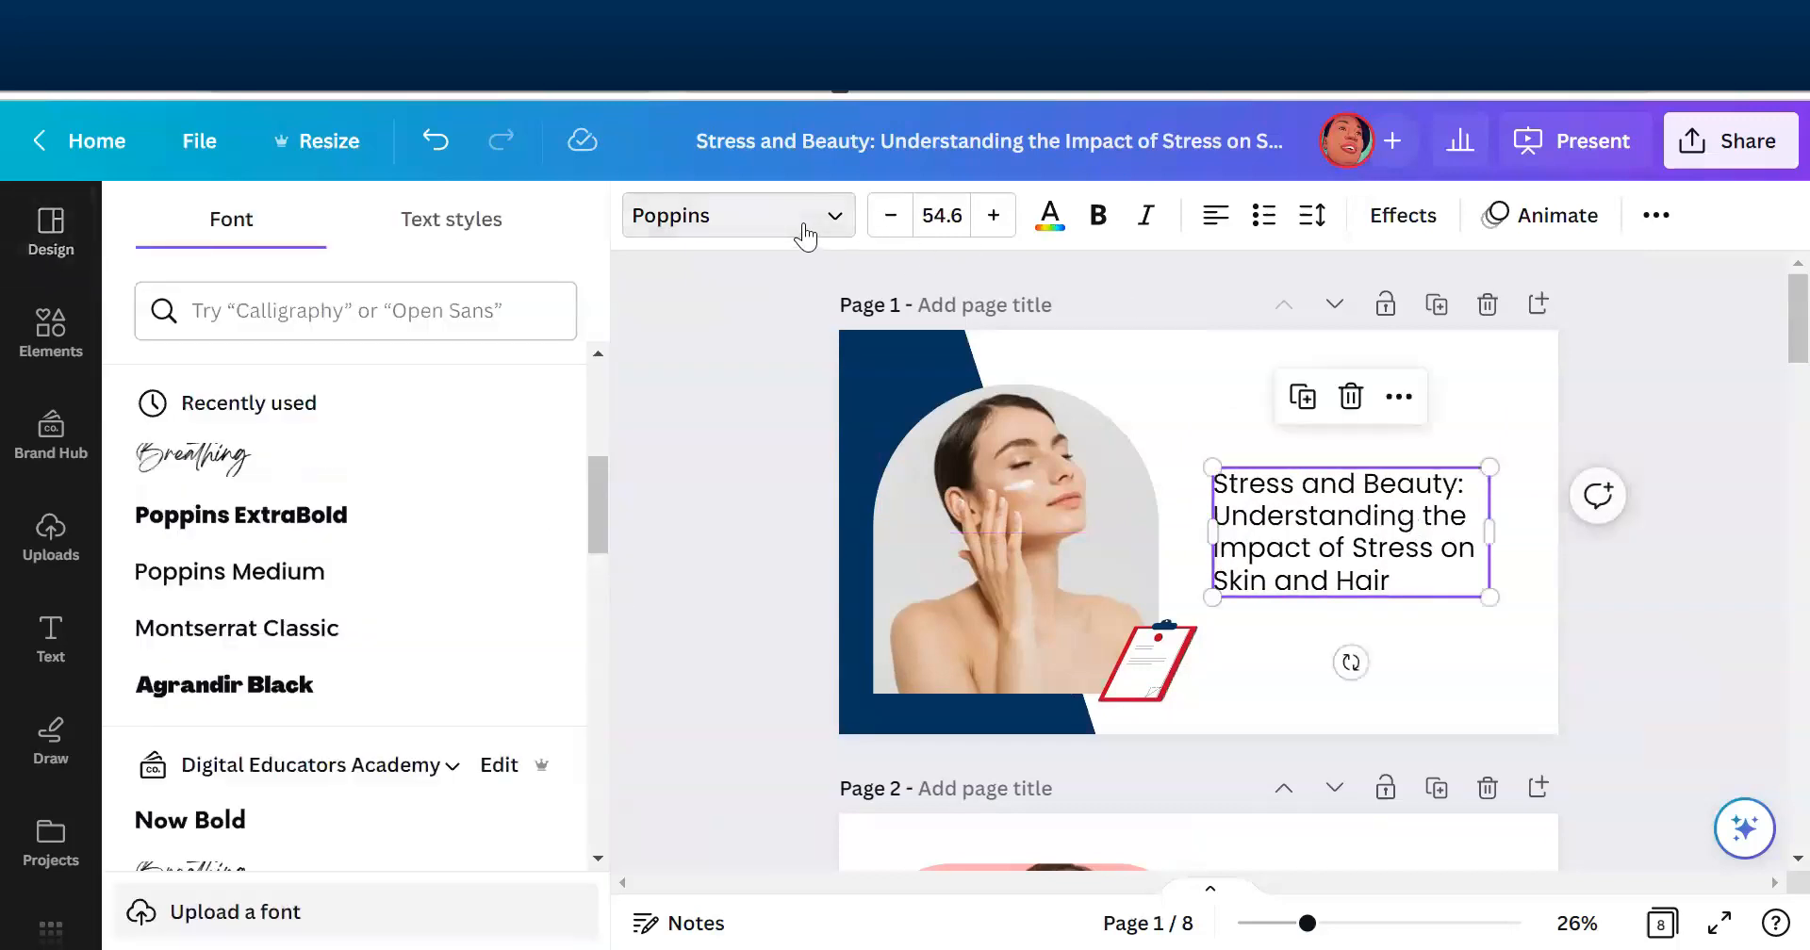
pyautogui.click(281, 526)
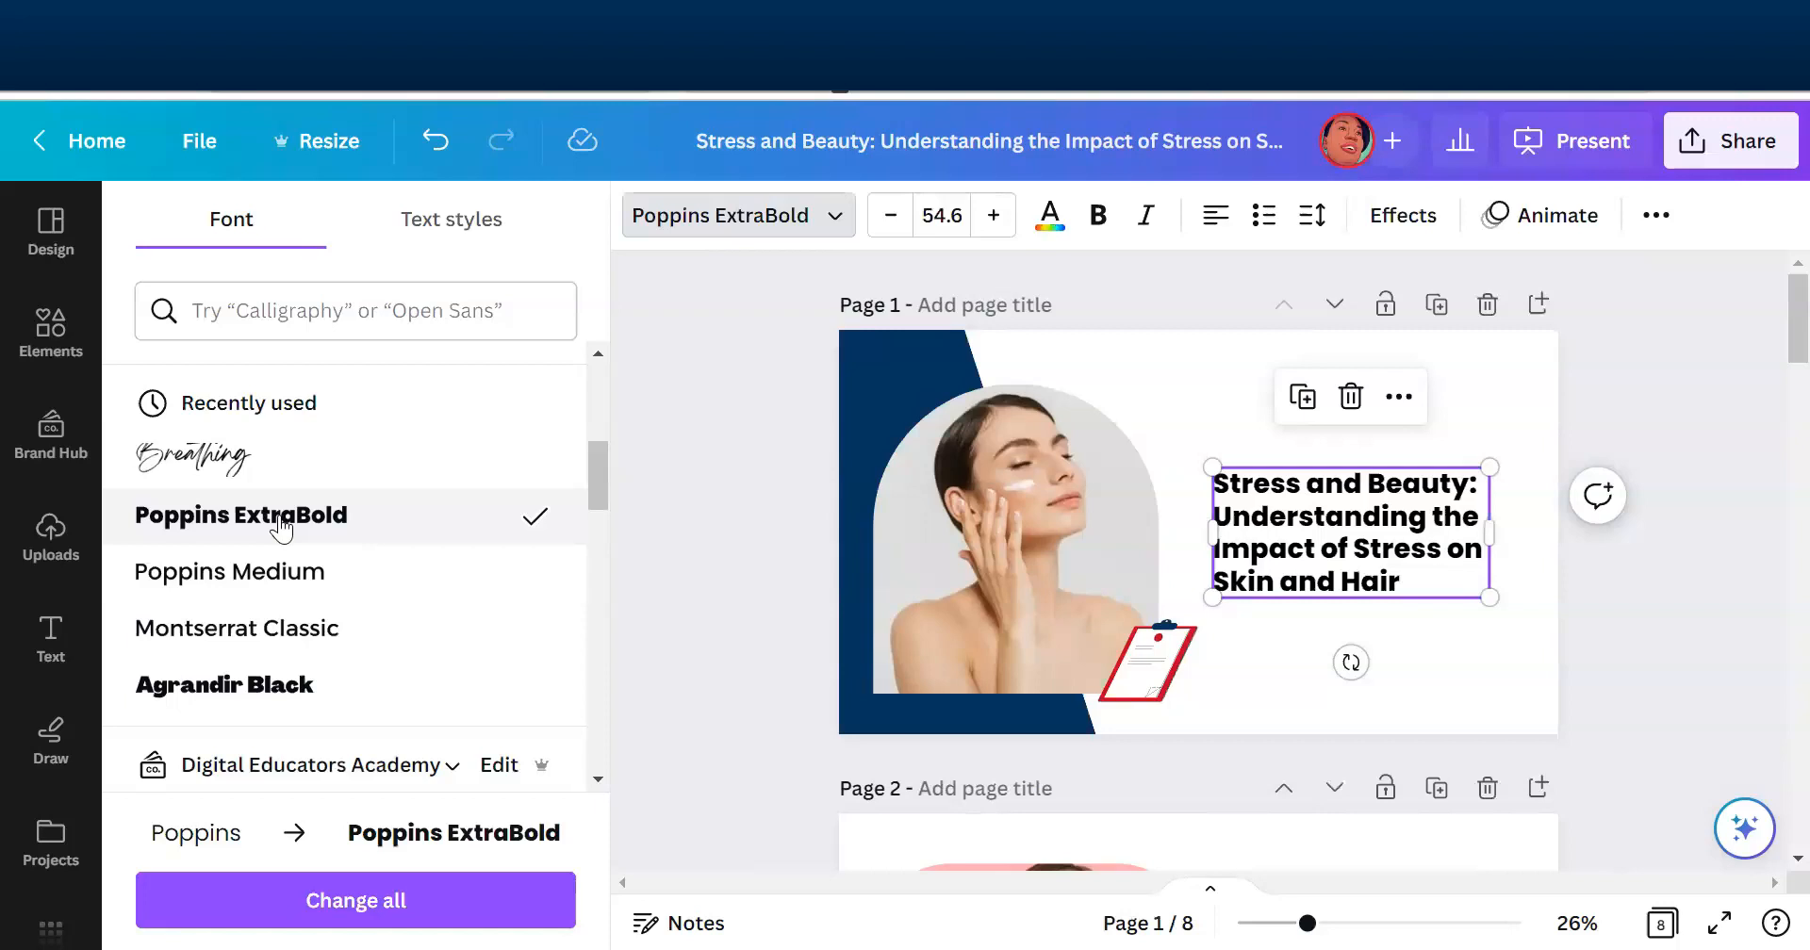
pyautogui.click(300, 577)
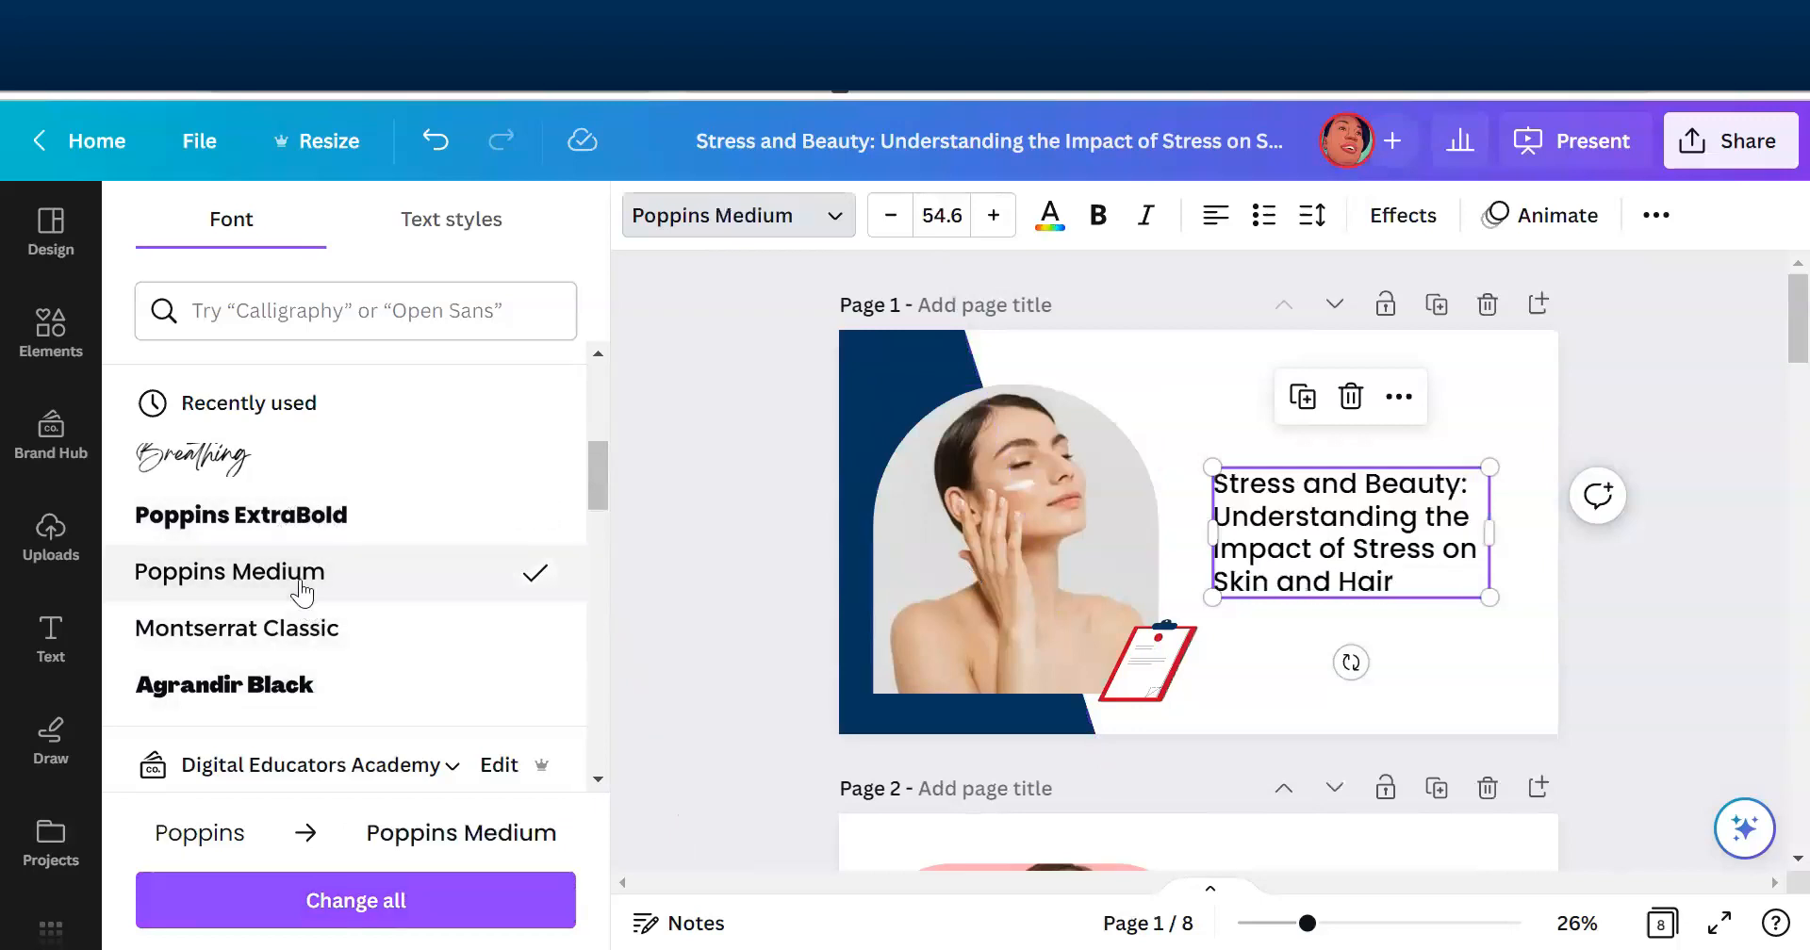
pyautogui.click(1668, 600)
pyautogui.click(1698, 612)
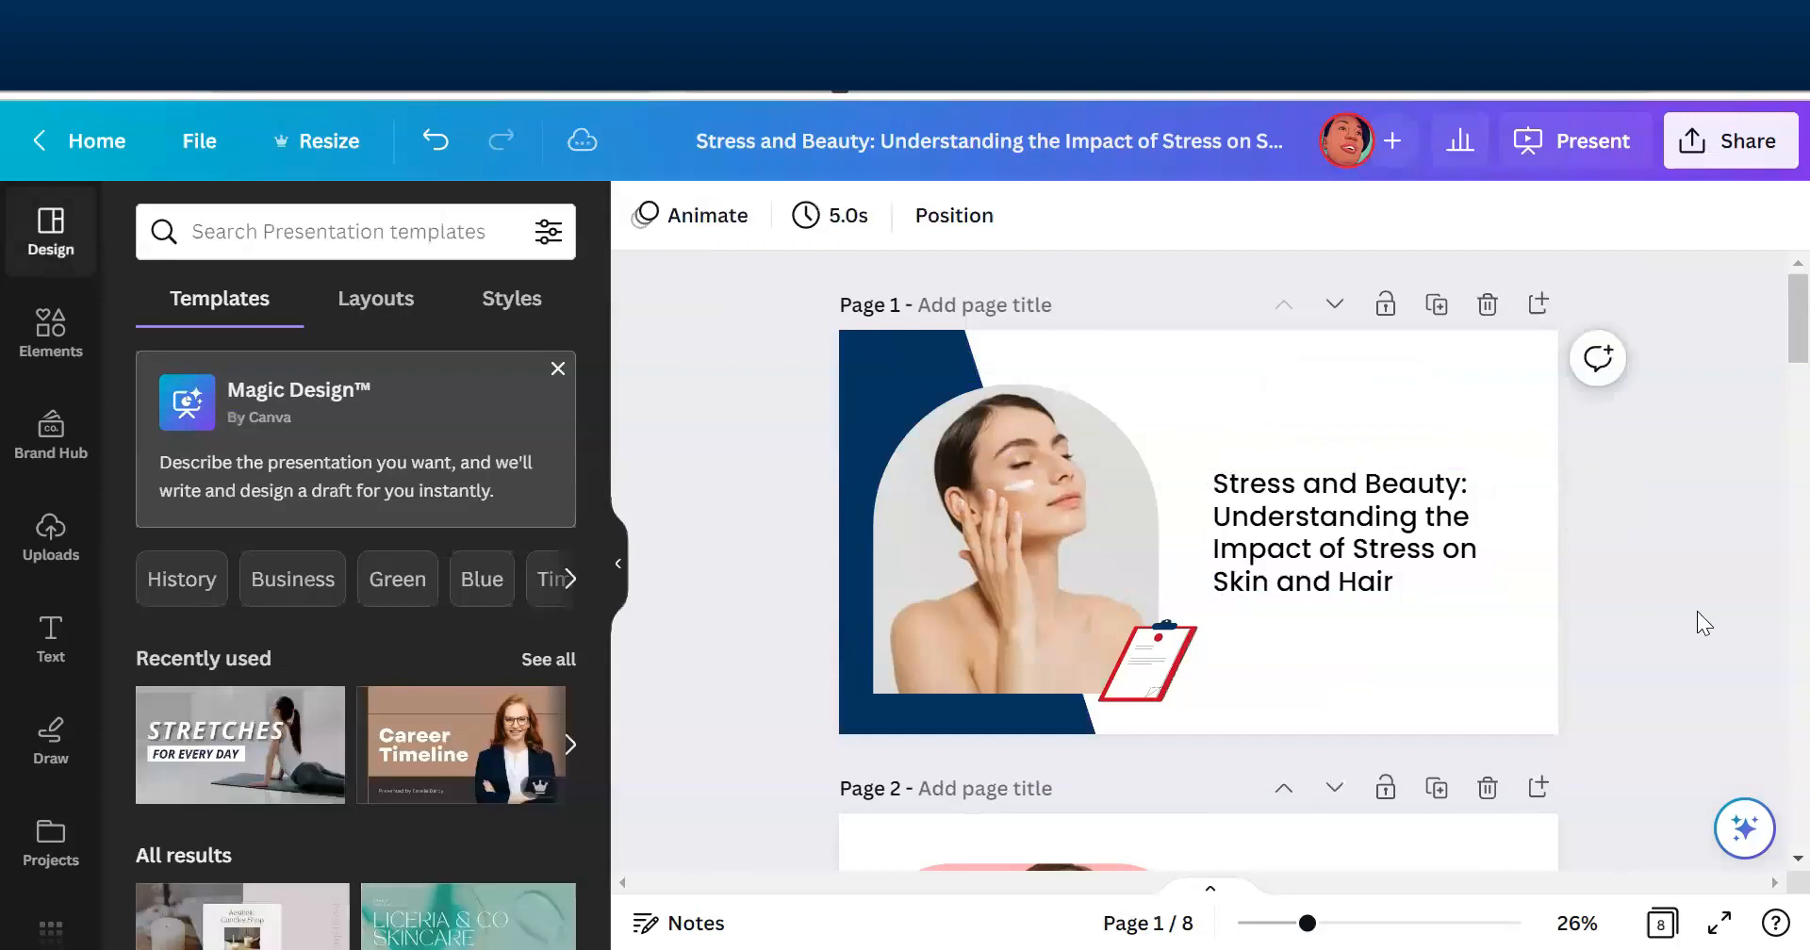
# - Delete the red clipboard graphic overlapping the woman's photo on page 1
pyautogui.click(1135, 650)
pyautogui.press('Delete')
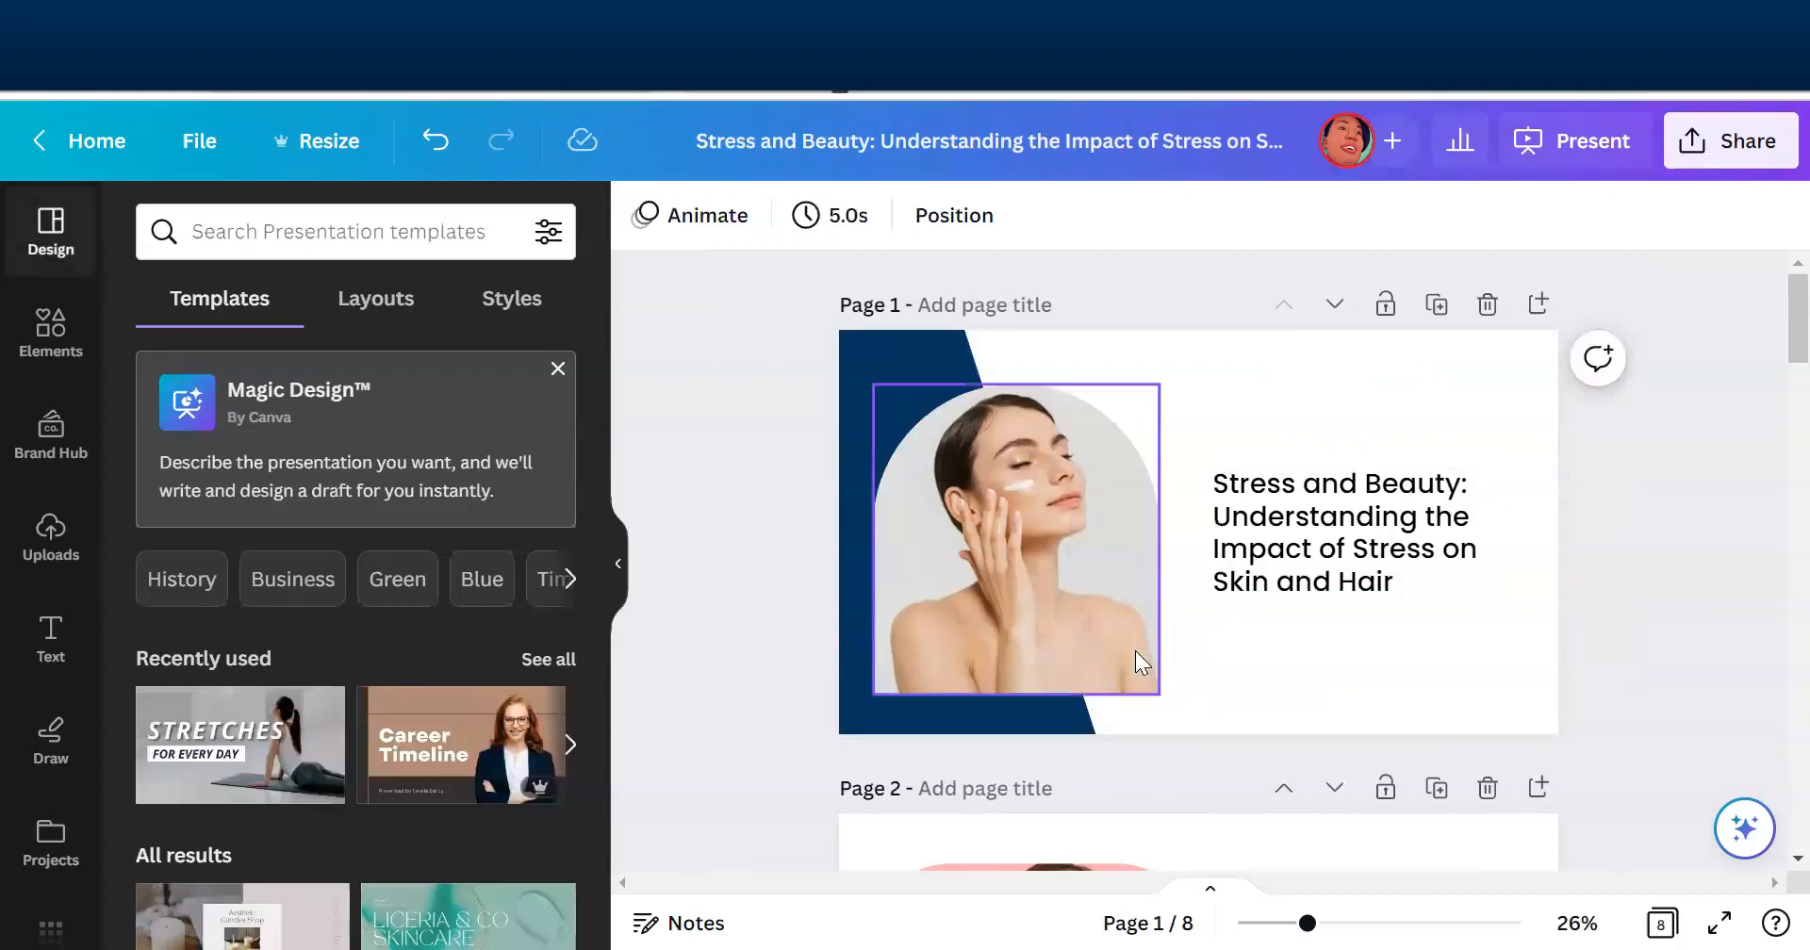
pyautogui.scroll(-6, 1764, 340)
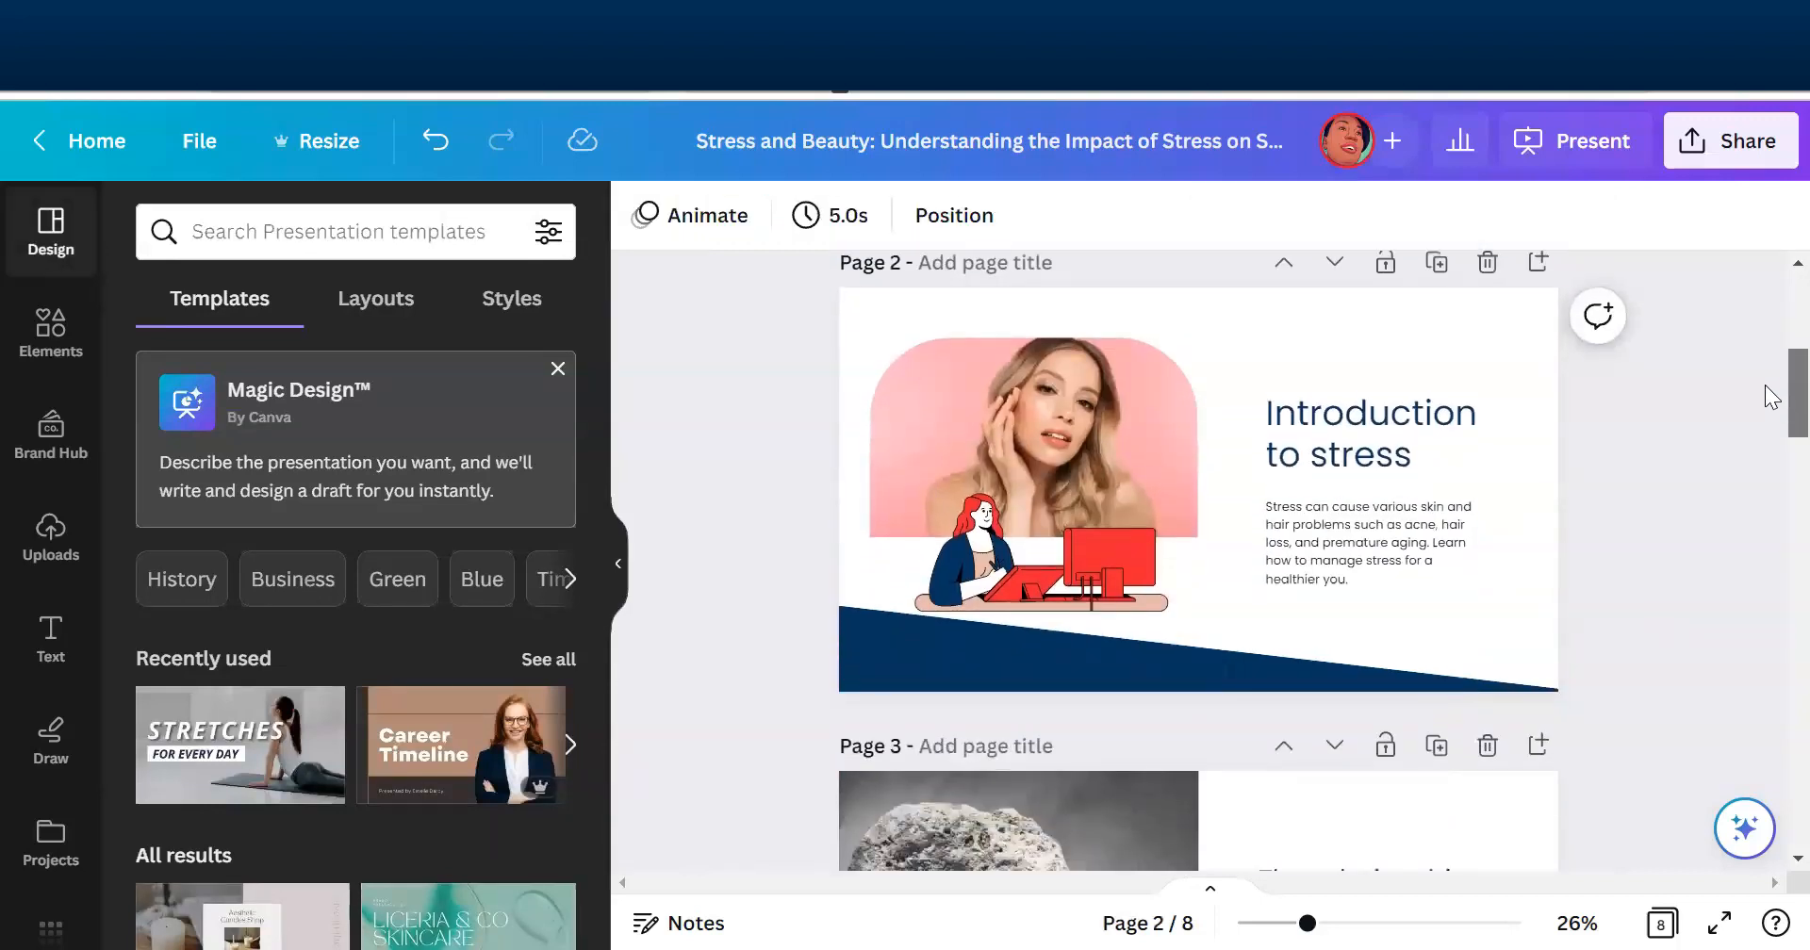
pyautogui.scroll(5, 1764, 388)
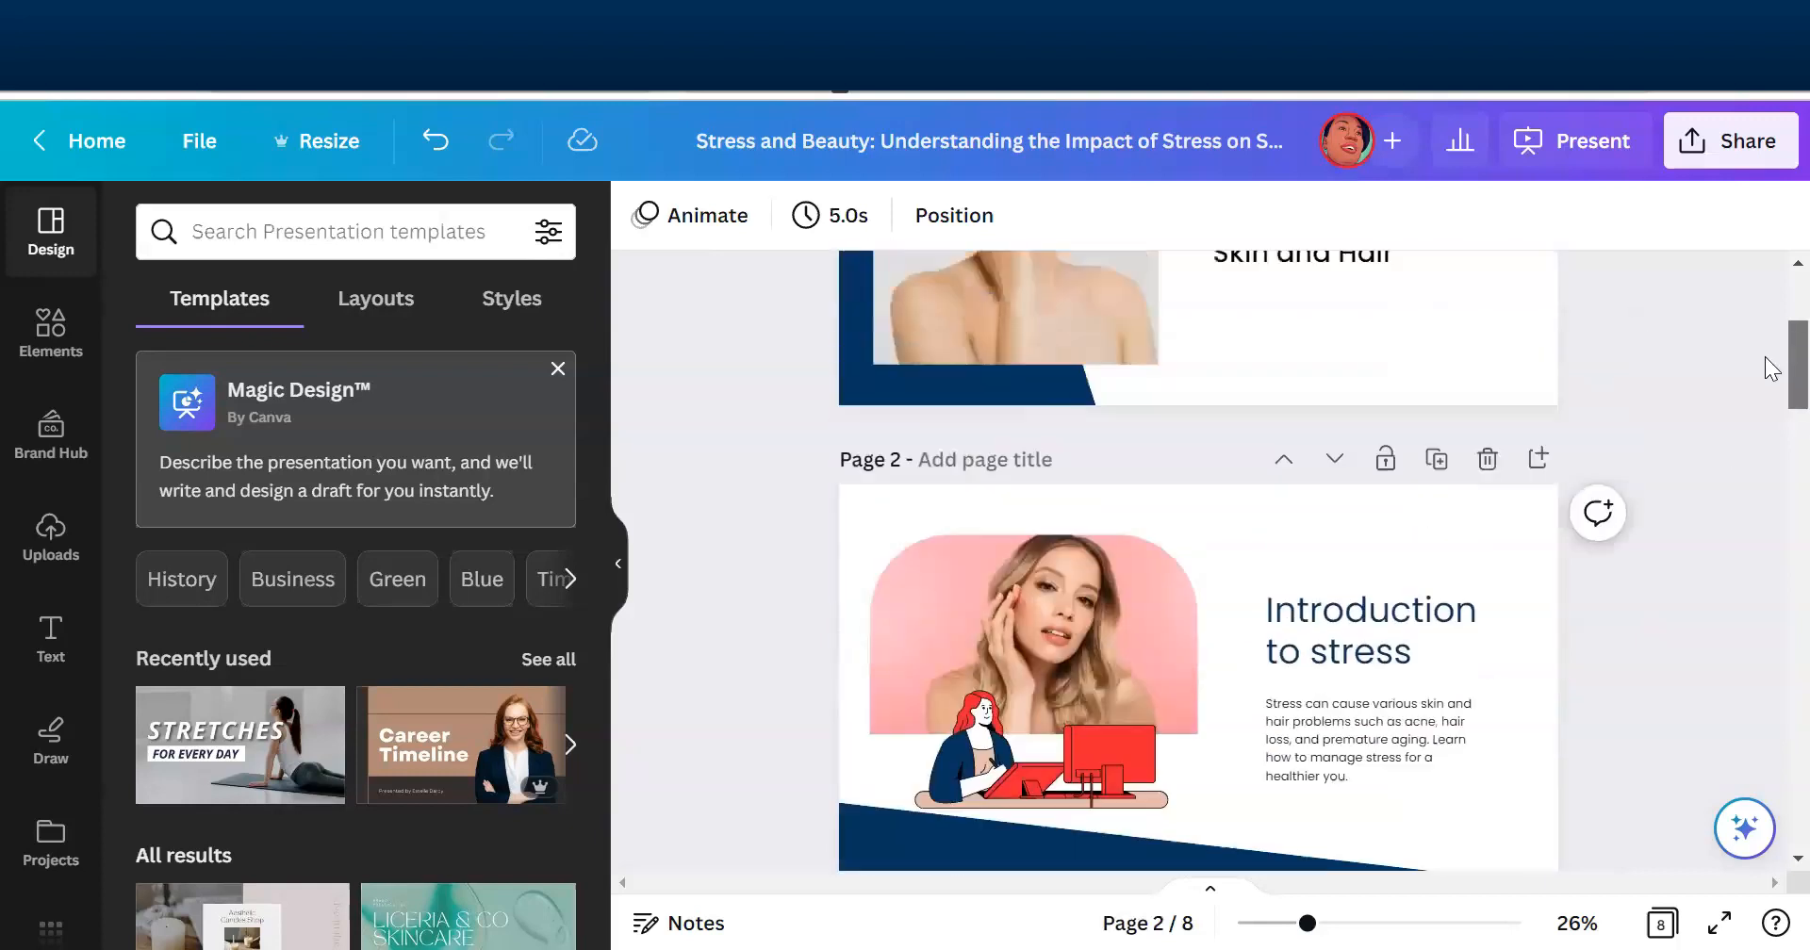
# - Swap the page 1 layout, moving the woman's photo to the slide's right side and the title to the left over the navy shape
pyautogui.moveTo(1435, 494); pyautogui.dragTo(1394, 559)
pyautogui.moveTo(1069, 528); pyautogui.dragTo(1547, 517)
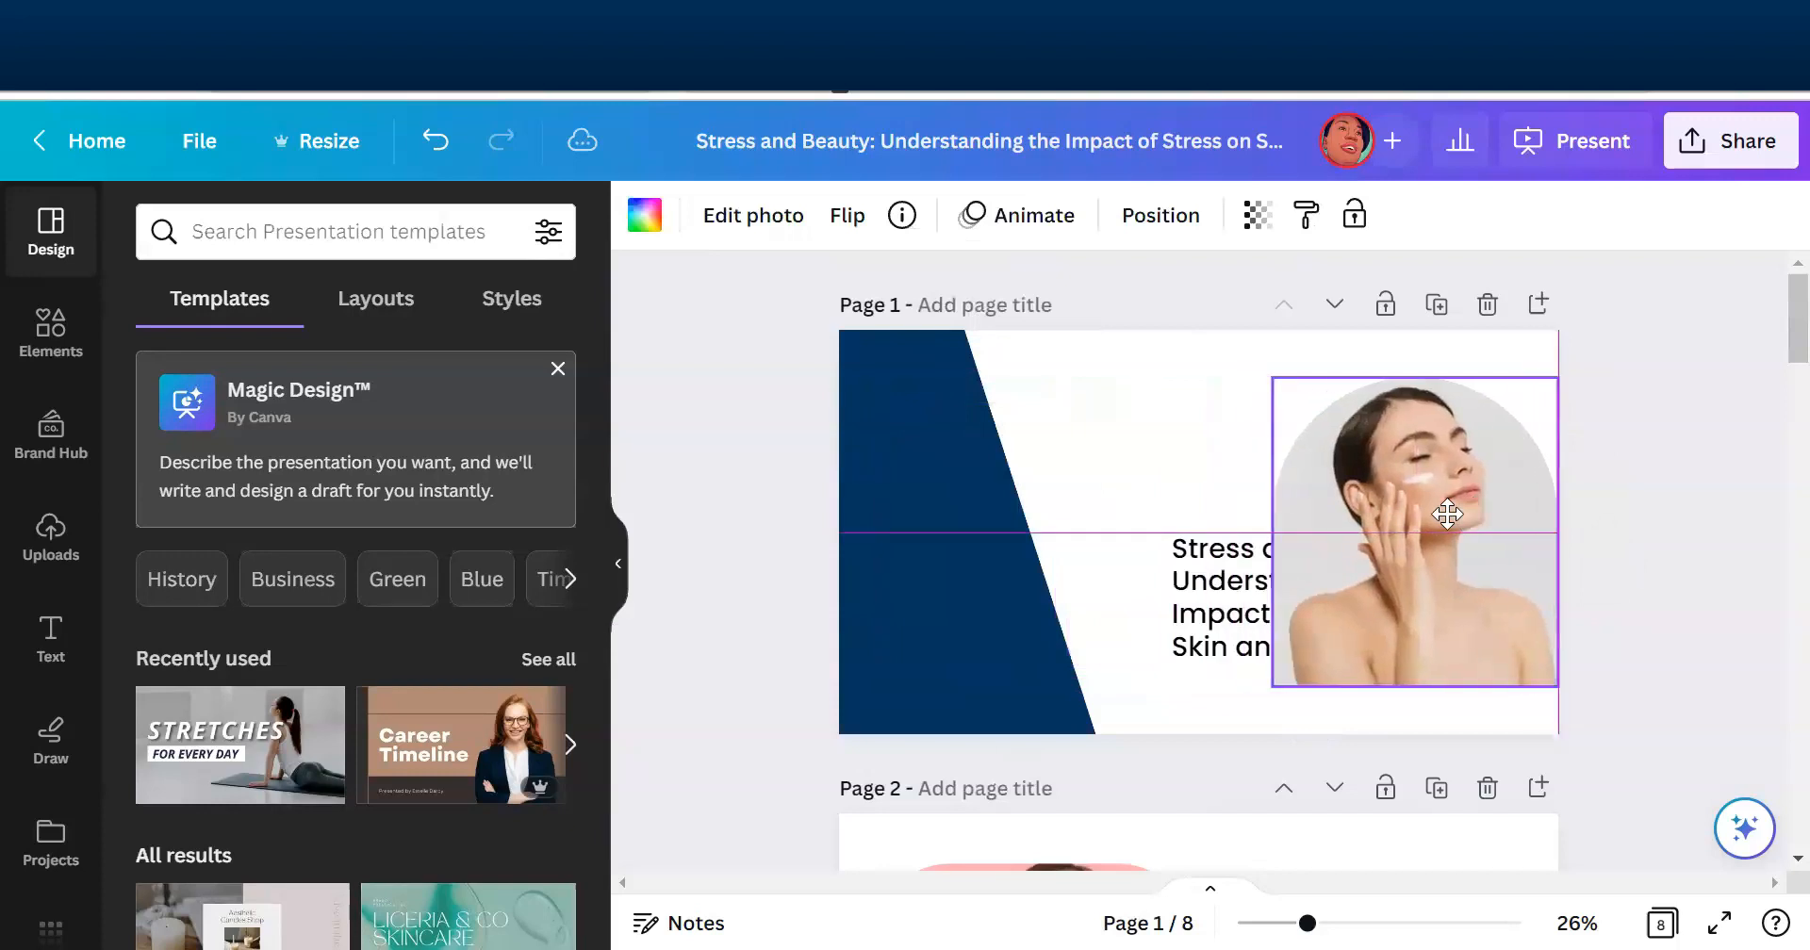
pyautogui.click(974, 536)
pyautogui.moveTo(974, 536); pyautogui.dragTo(935, 567)
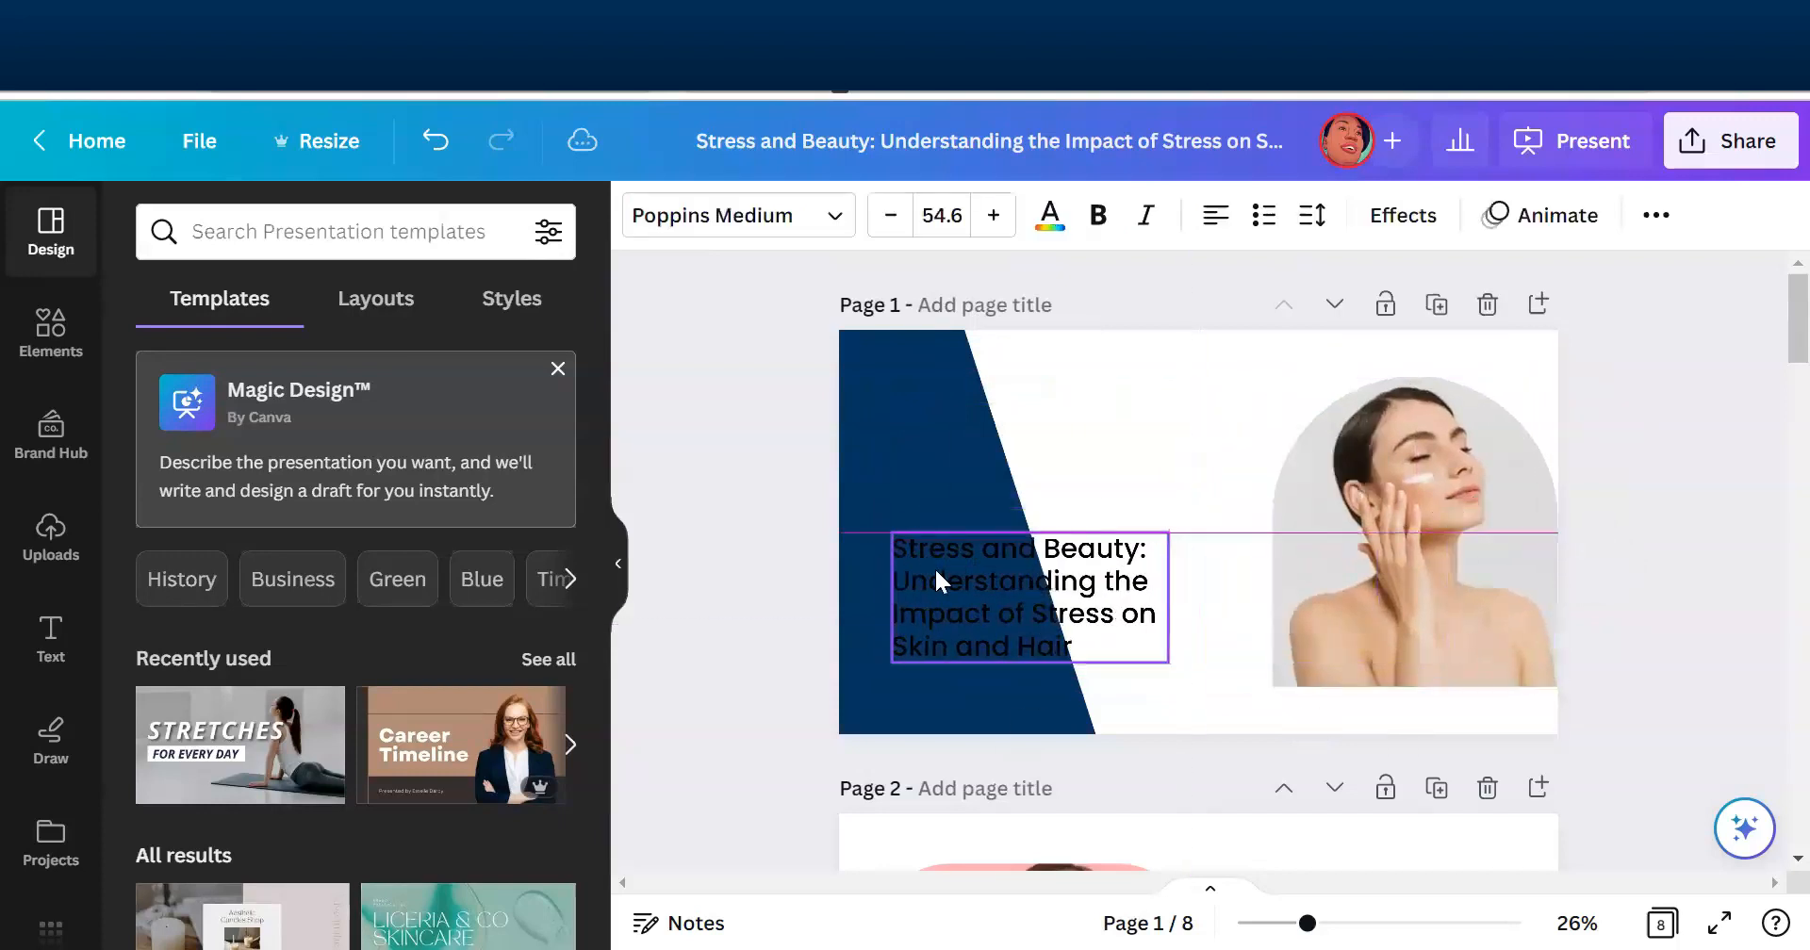
pyautogui.moveTo(1392, 484); pyautogui.dragTo(1345, 481)
pyautogui.click(1345, 477)
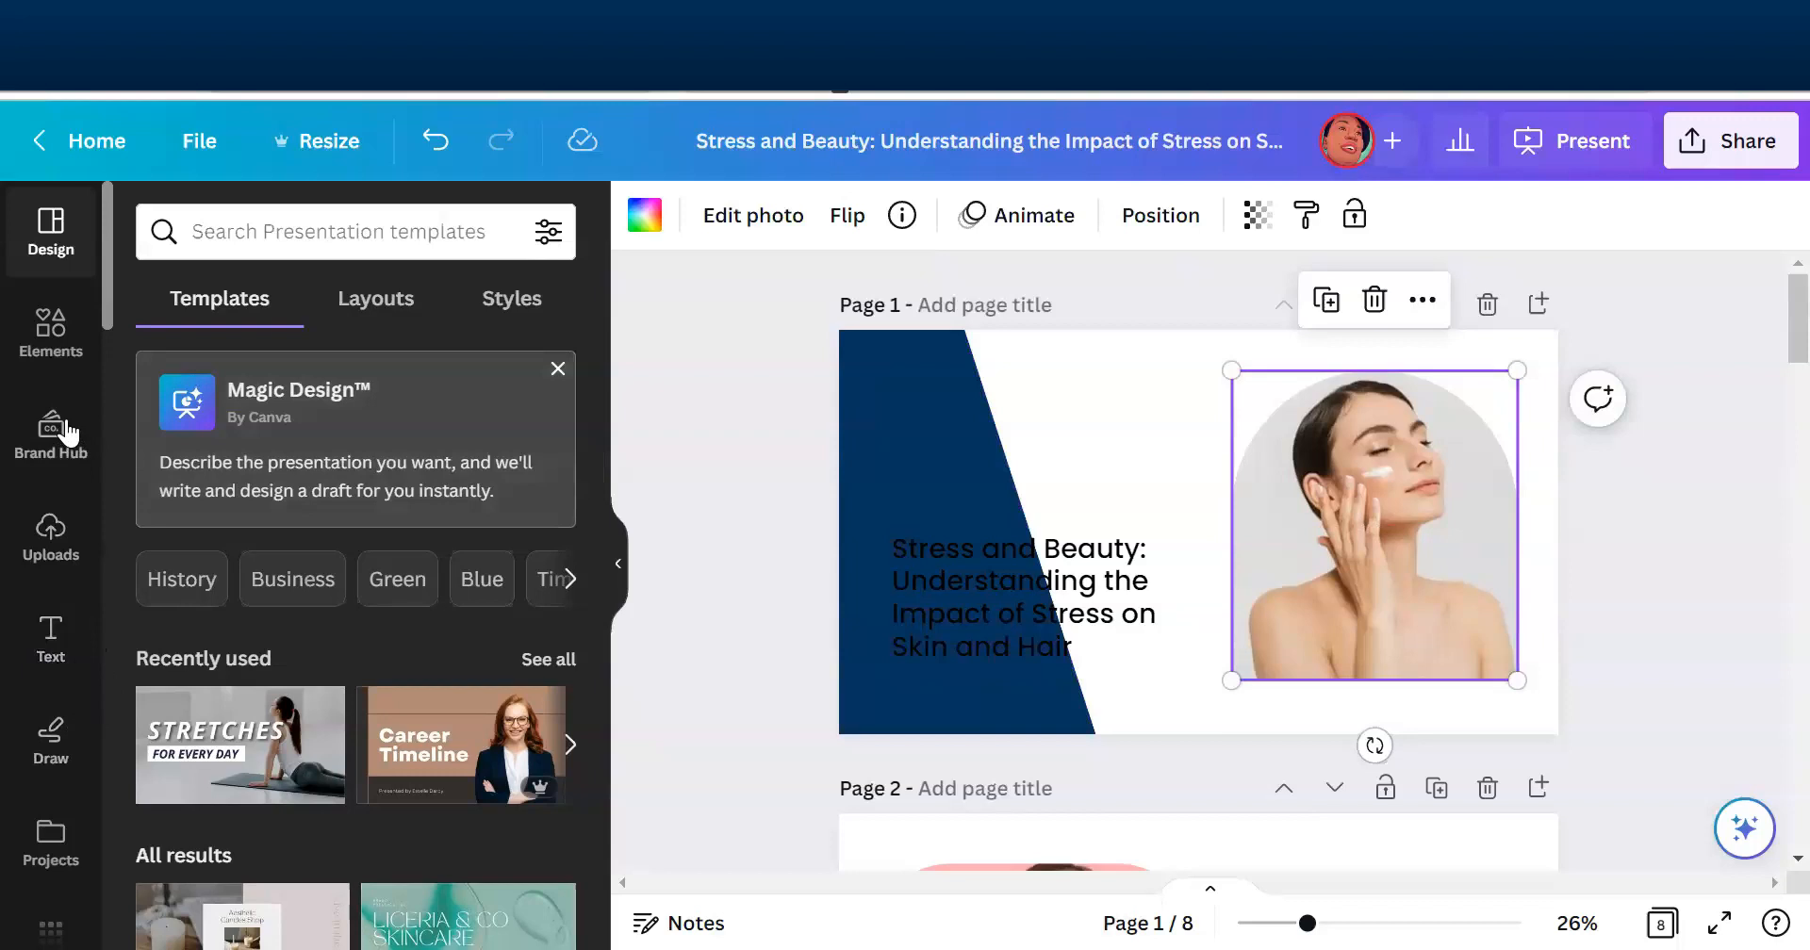
# - Add a square to page 1, stretch it into a rectangle behind the title, and move the photo against its right edge
pyautogui.click(39, 341)
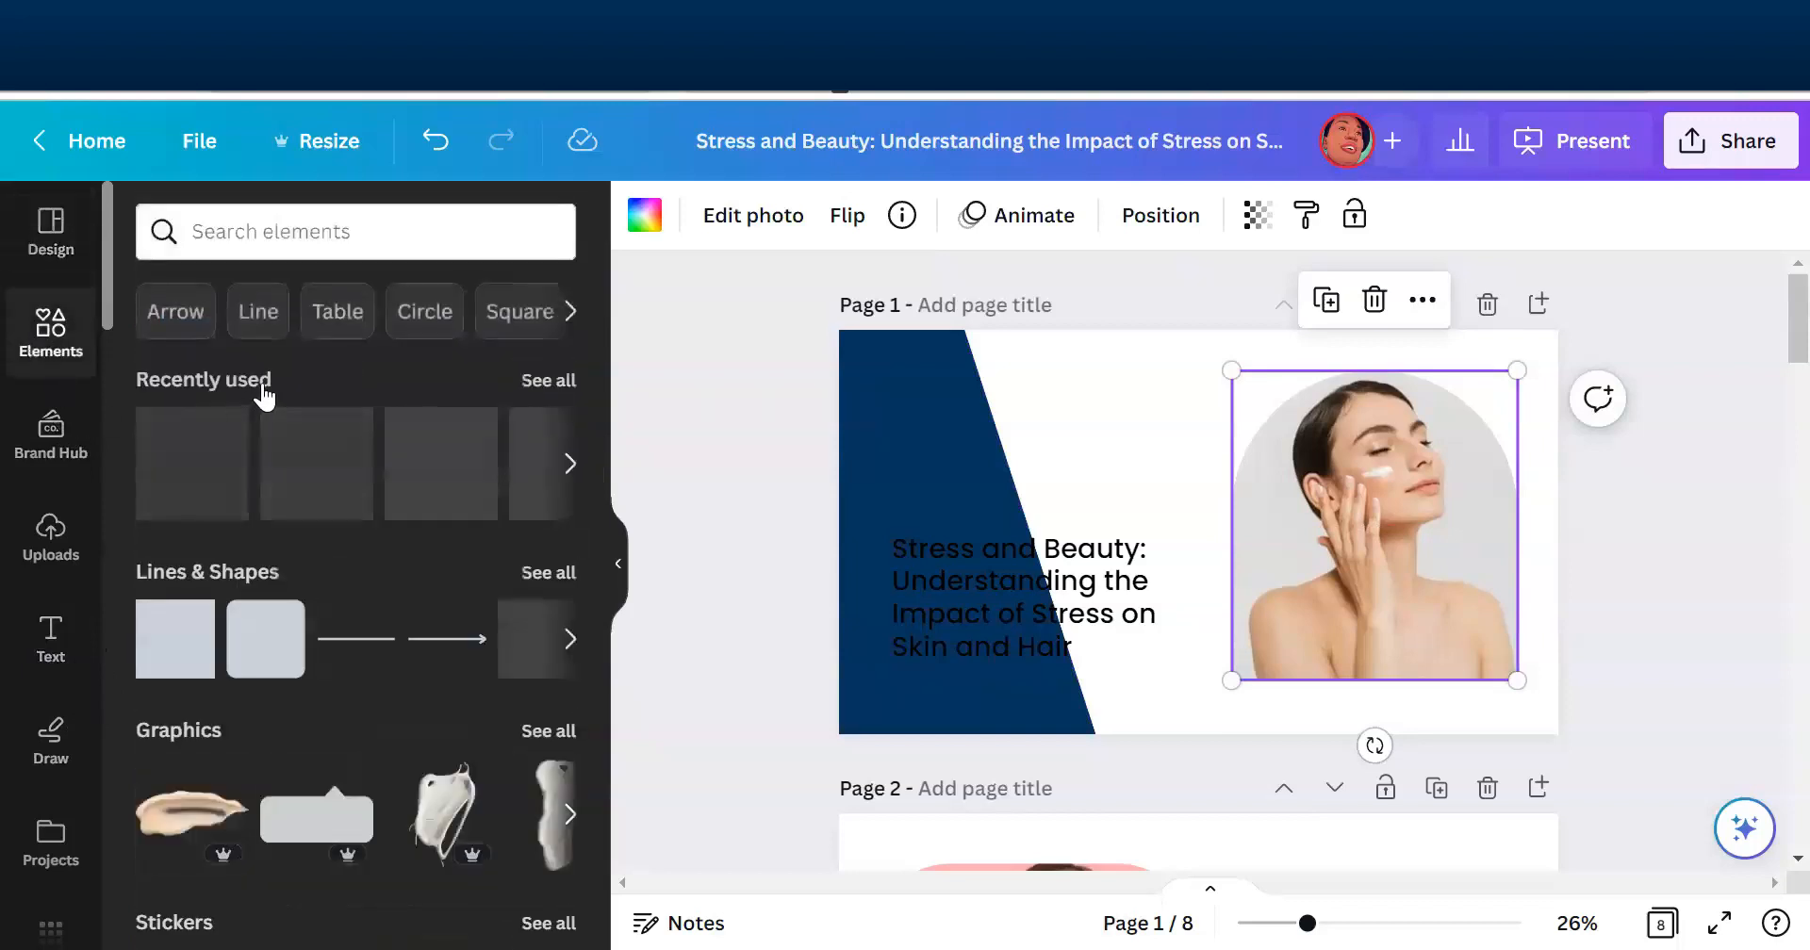
pyautogui.click(157, 673)
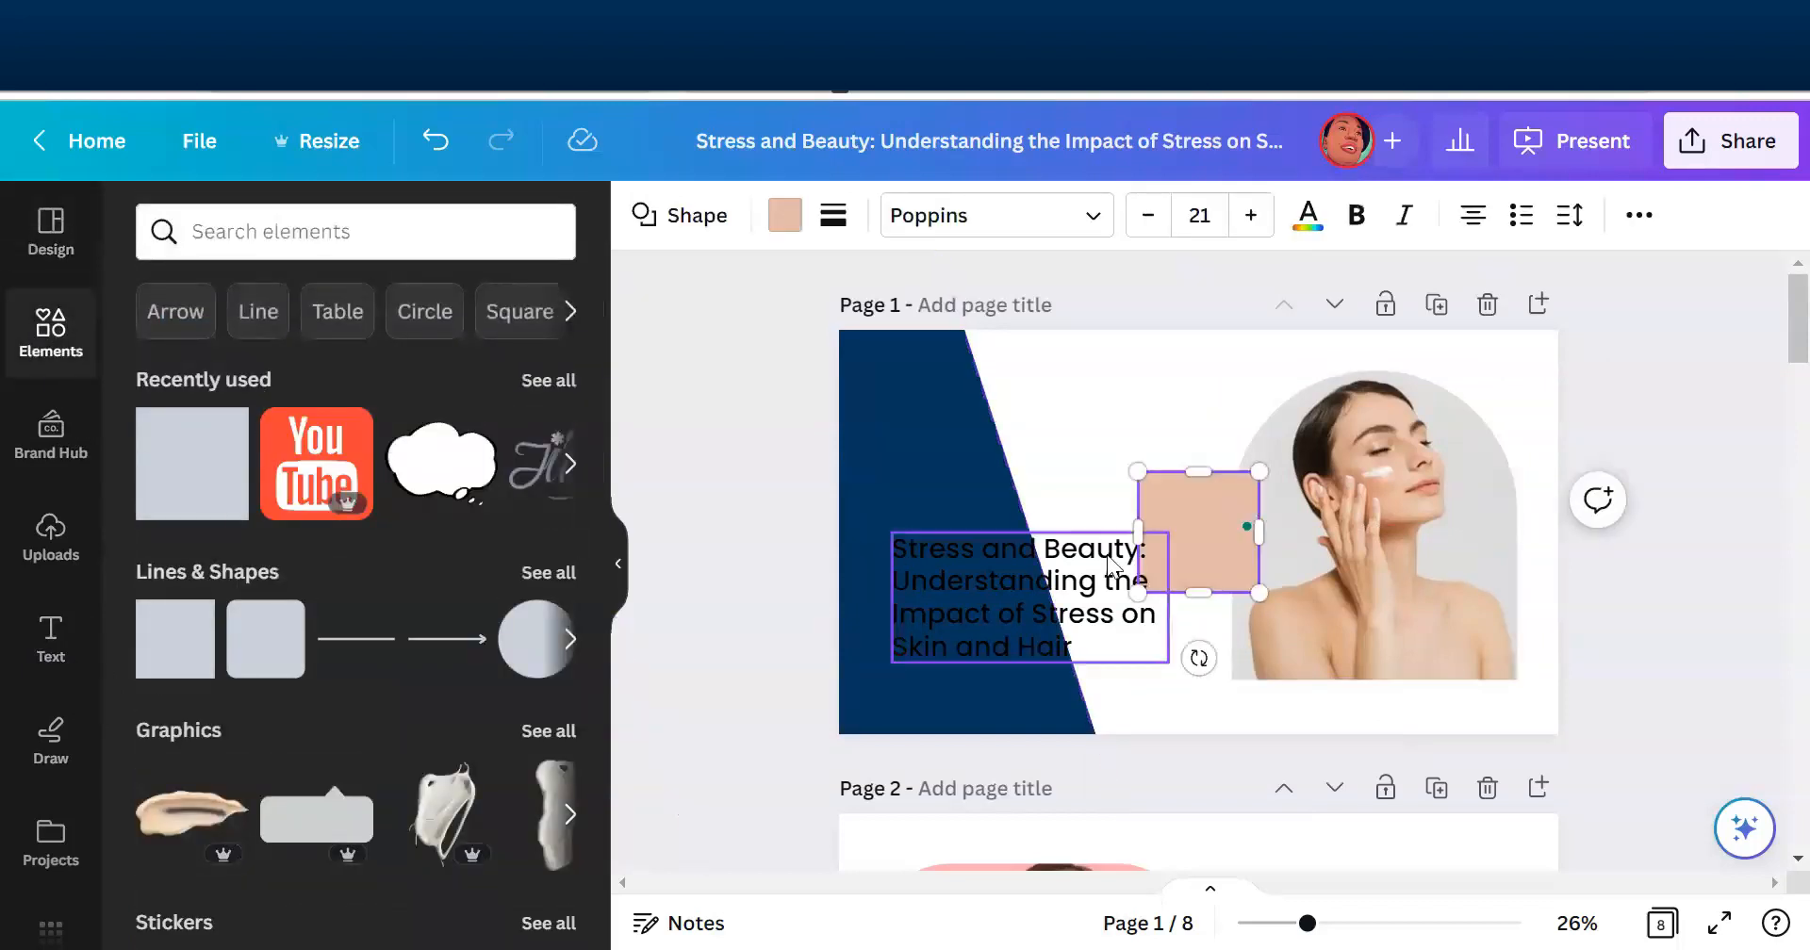
pyautogui.moveTo(1204, 515); pyautogui.dragTo(936, 548)
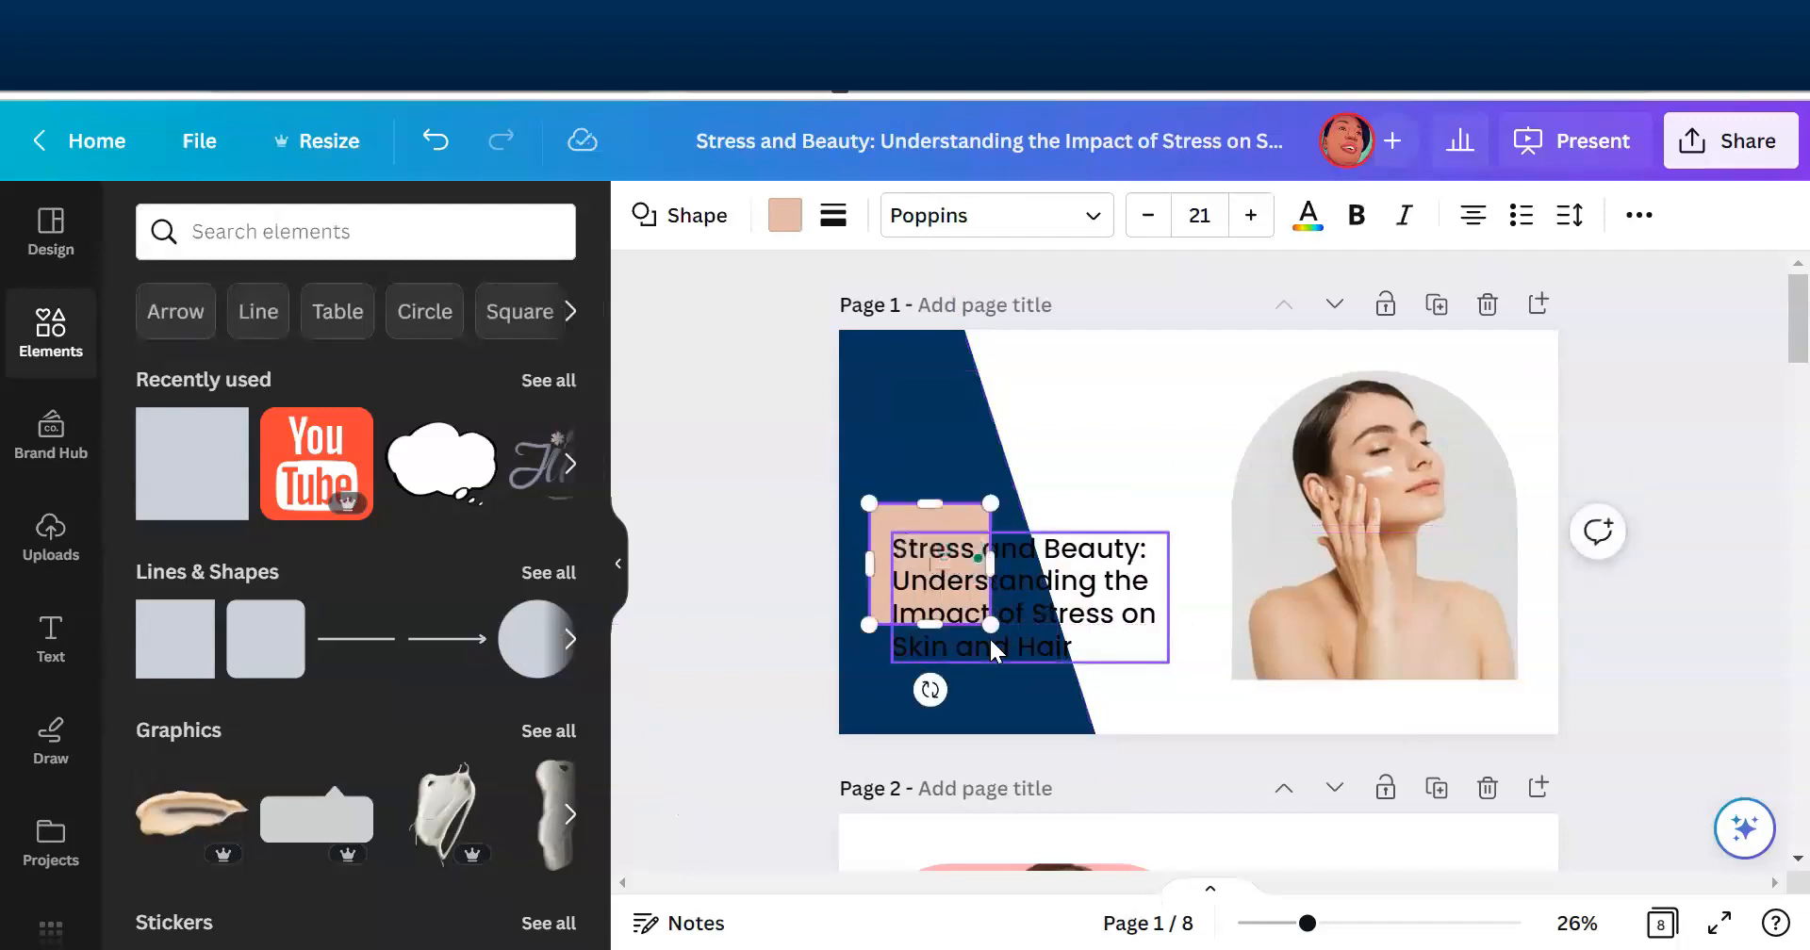
pyautogui.moveTo(992, 628); pyautogui.dragTo(1207, 688)
pyautogui.moveTo(1320, 586); pyautogui.dragTo(1295, 595)
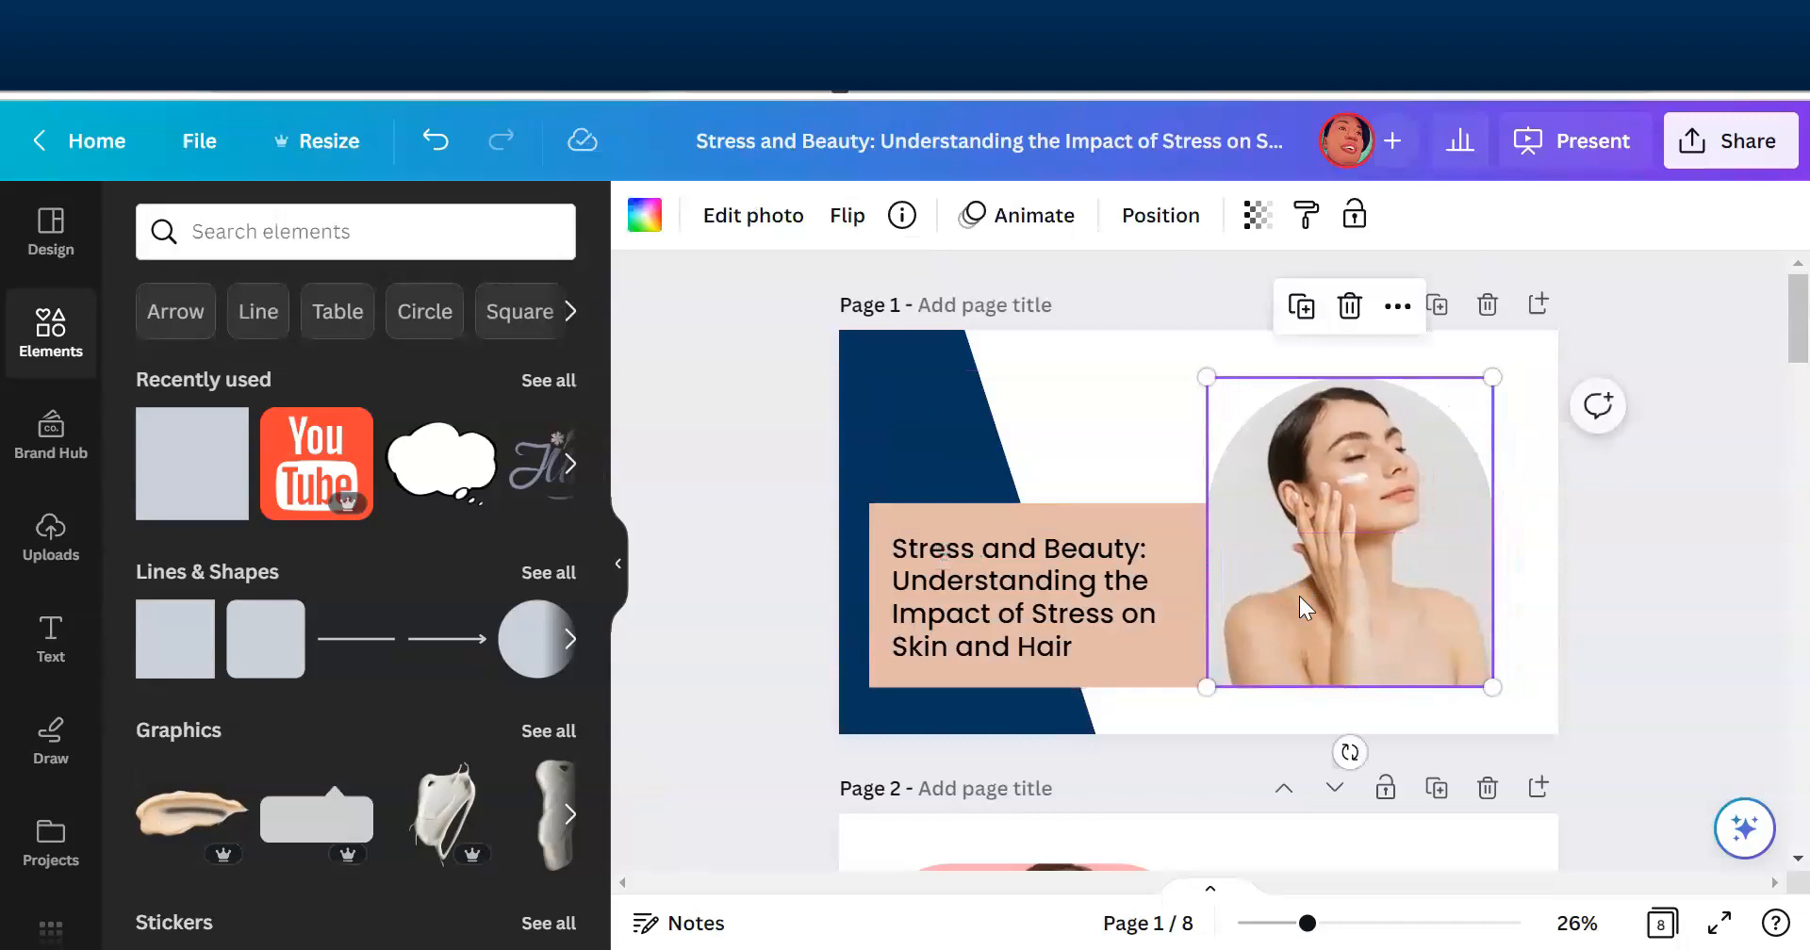
pyautogui.click(1636, 641)
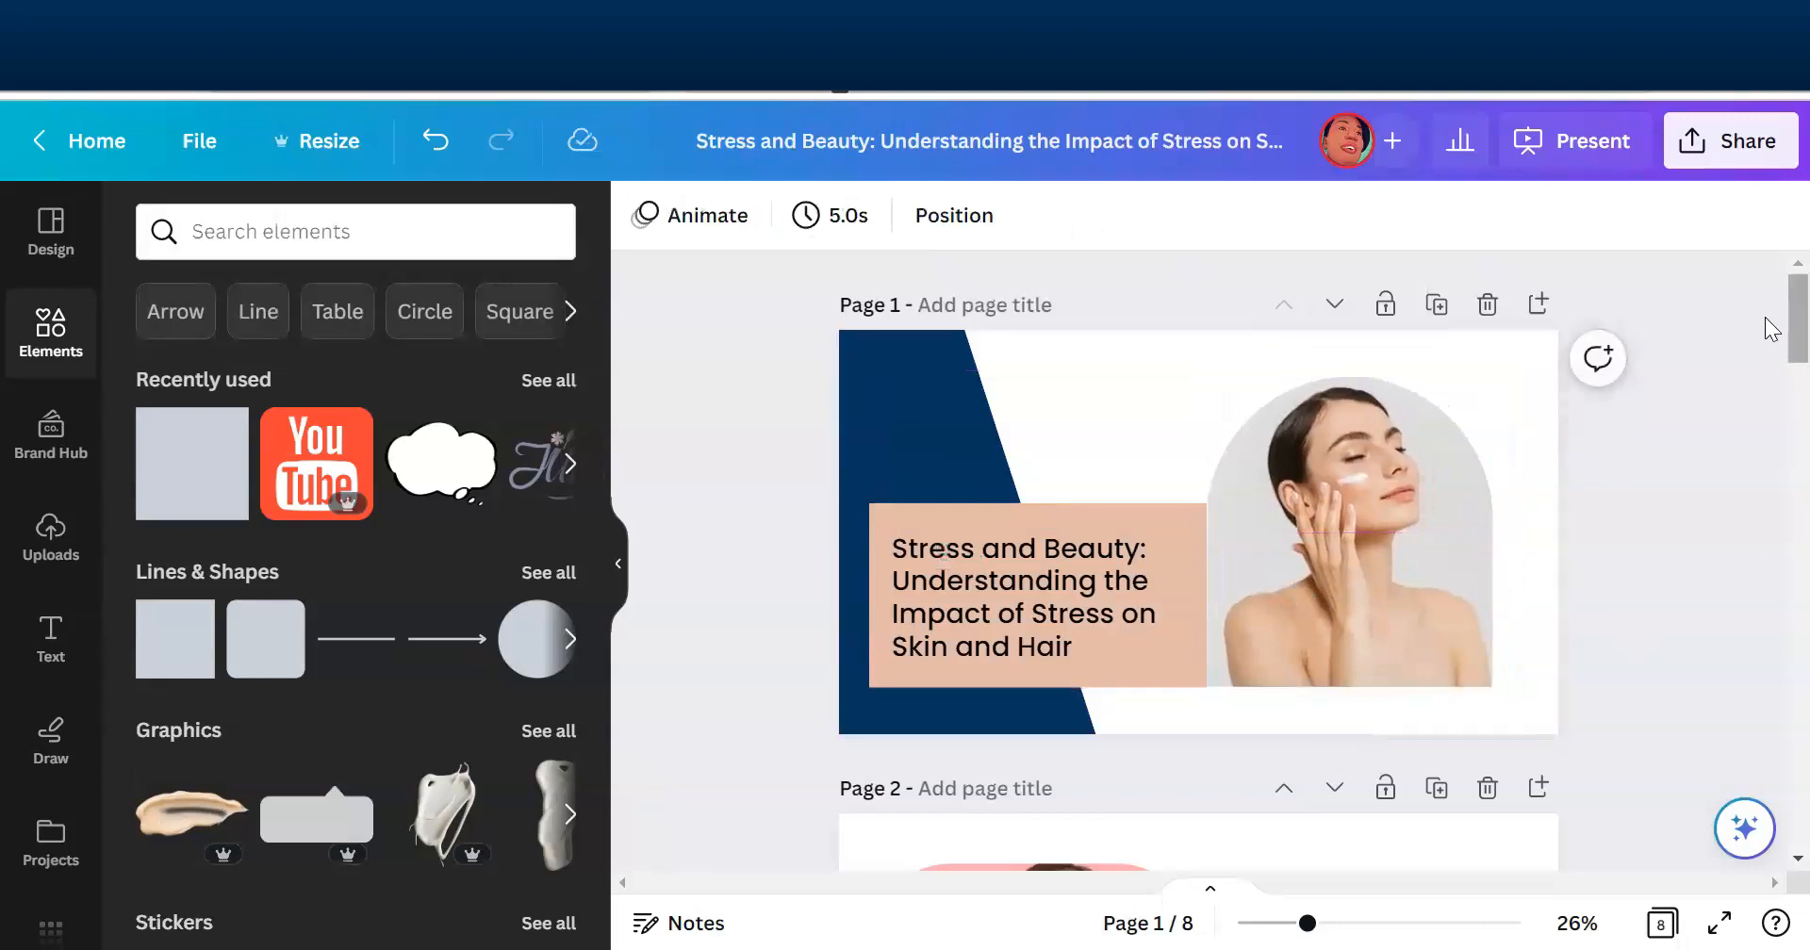
# - Ungroup the "Introduction to stress" heading and its body text on page 2
pyautogui.scroll(-2, 1771, 366)
pyautogui.scroll(-2, 1770, 366)
pyautogui.scroll(3, 1770, 368)
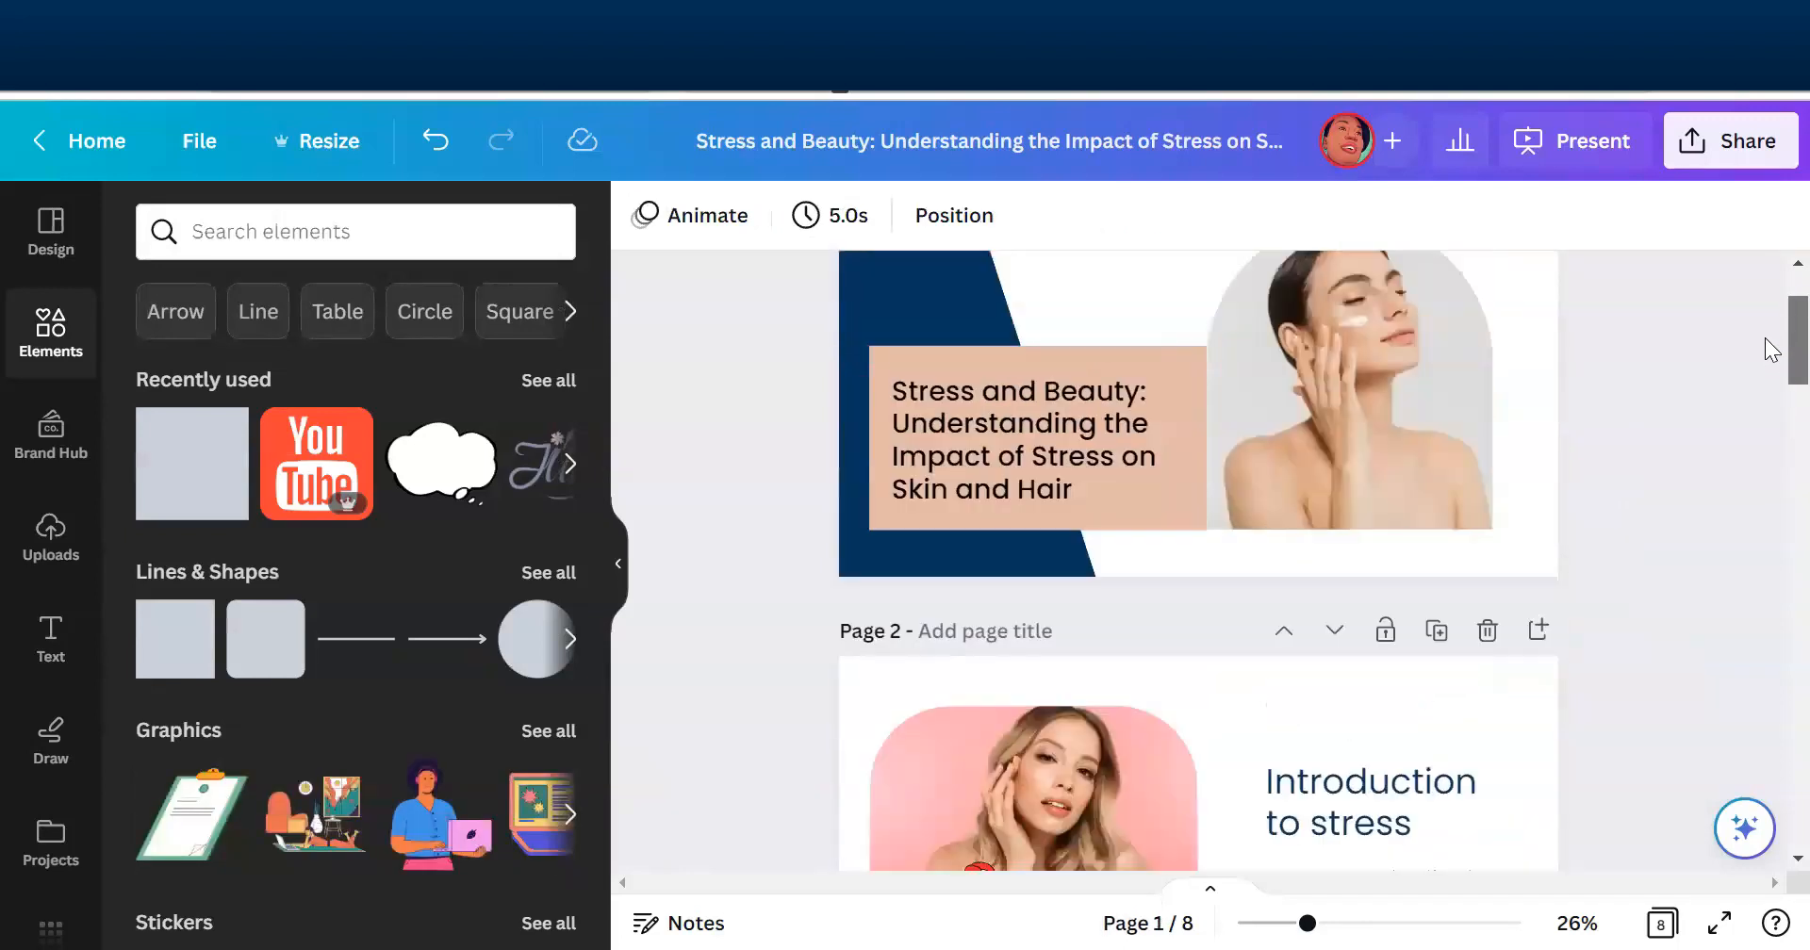
pyautogui.scroll(-1, 1770, 376)
pyautogui.scroll(-2, 1770, 382)
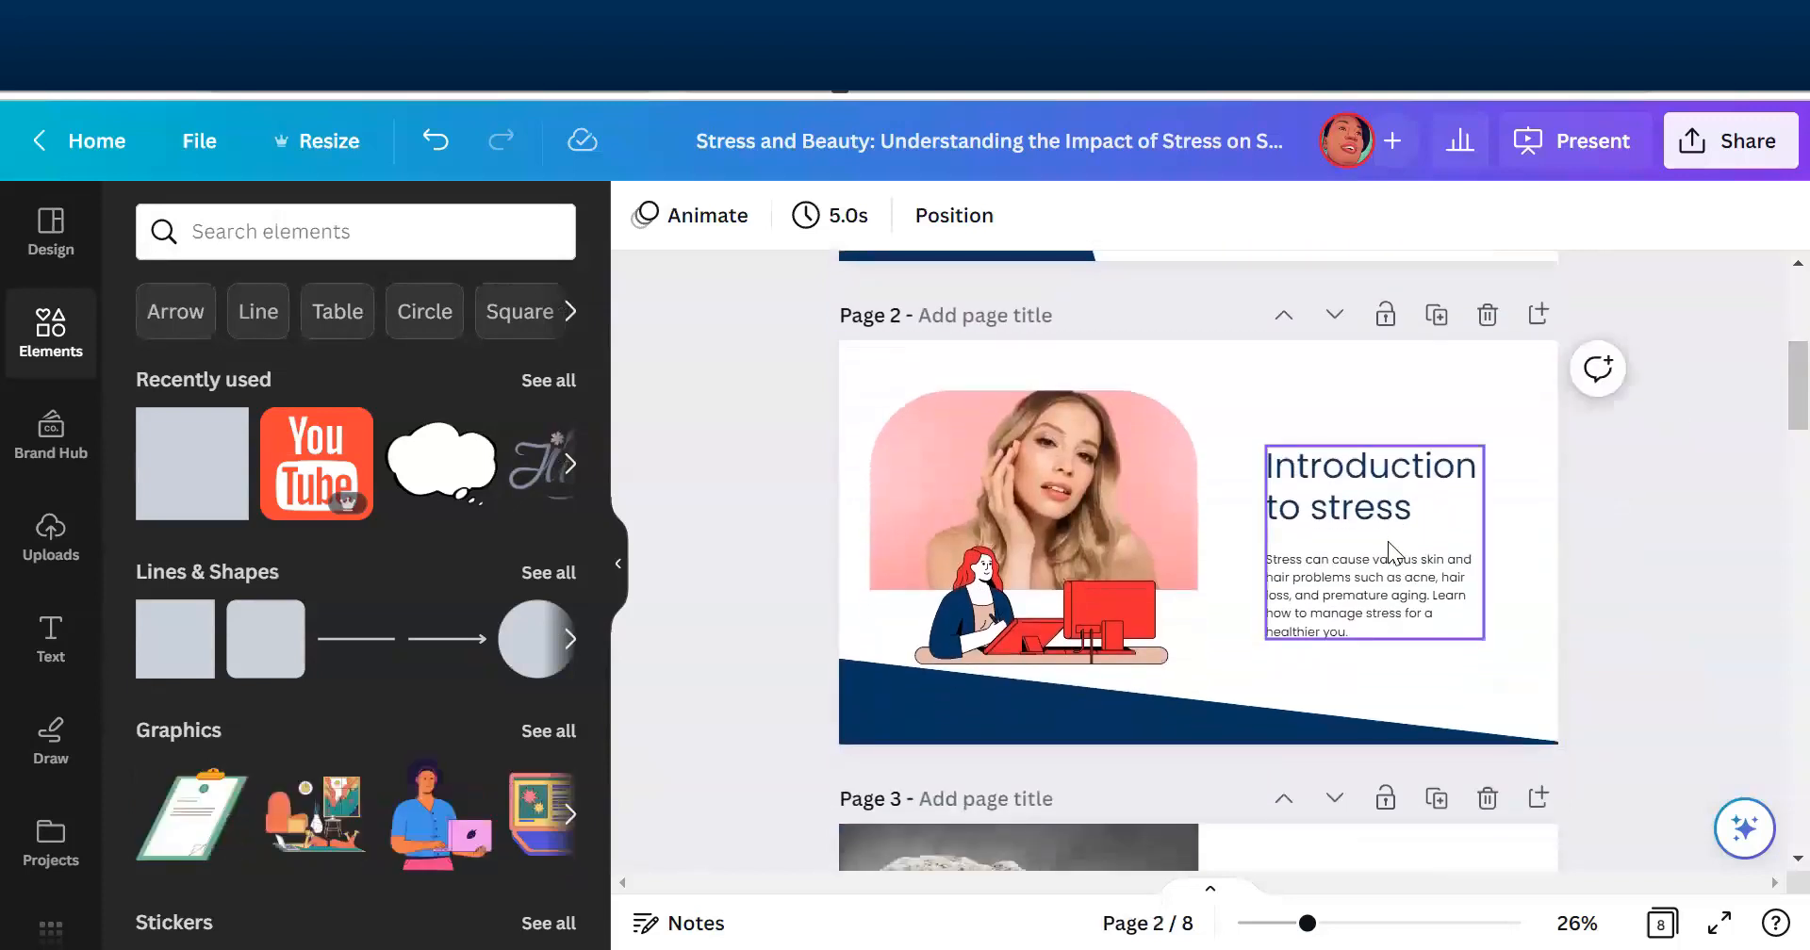
pyautogui.click(1397, 594)
pyautogui.click(1398, 592)
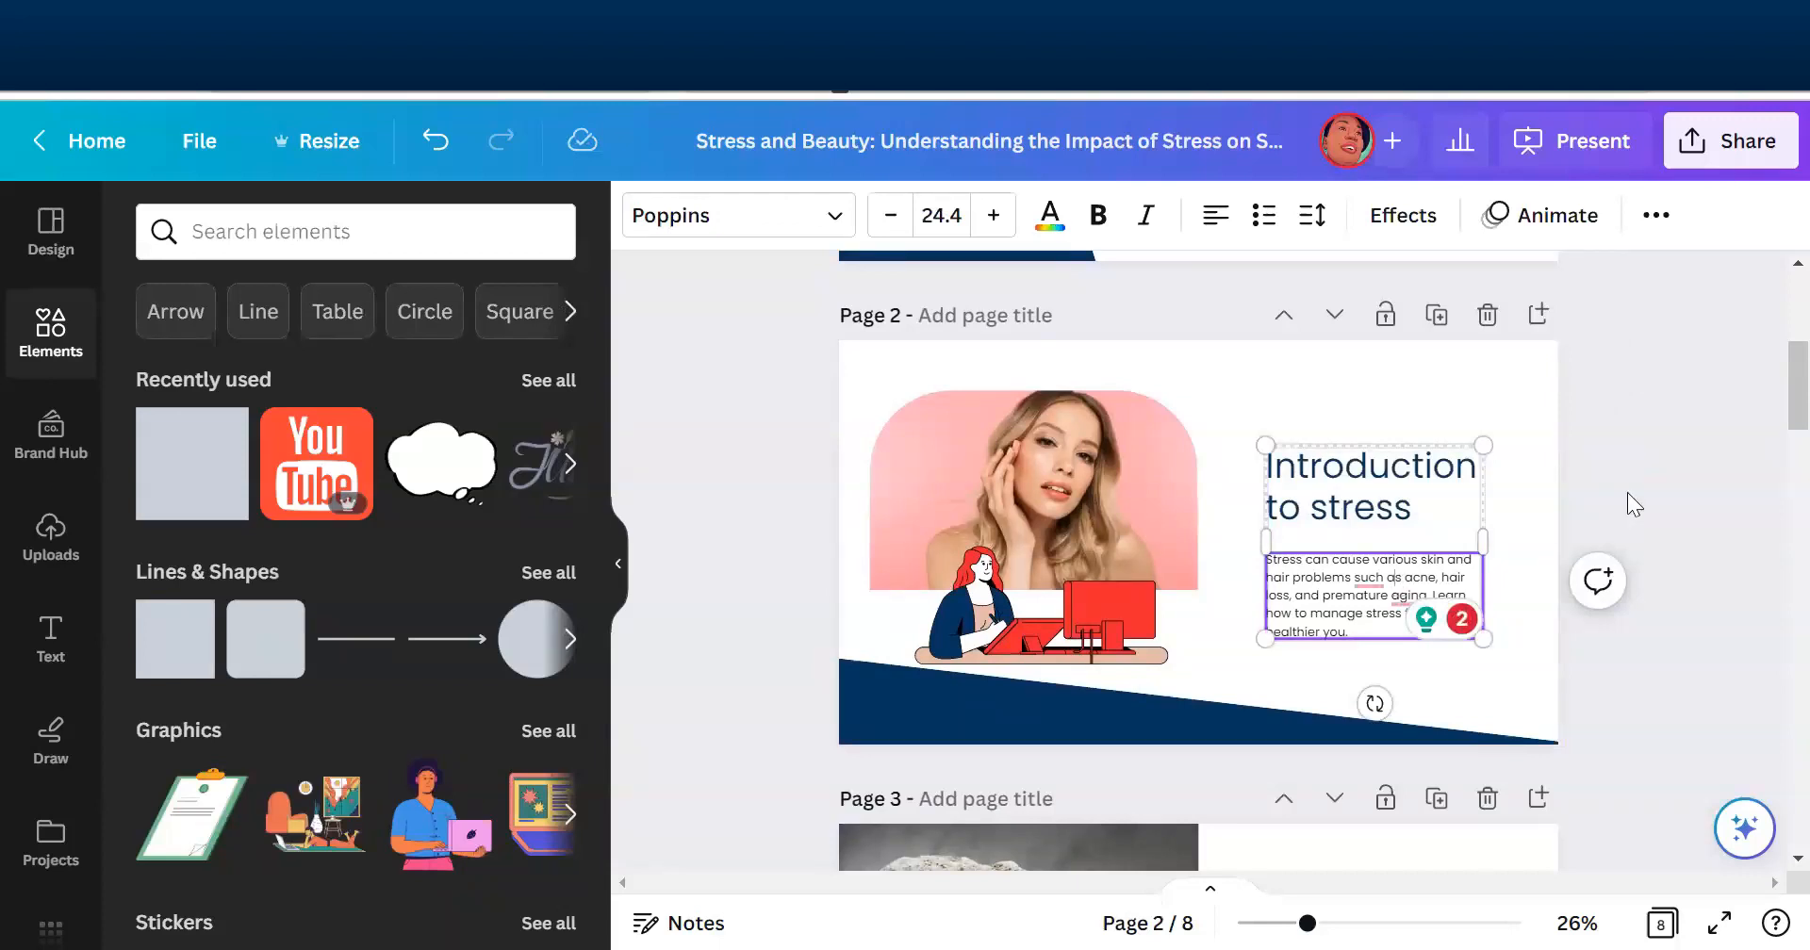
pyautogui.click(1682, 465)
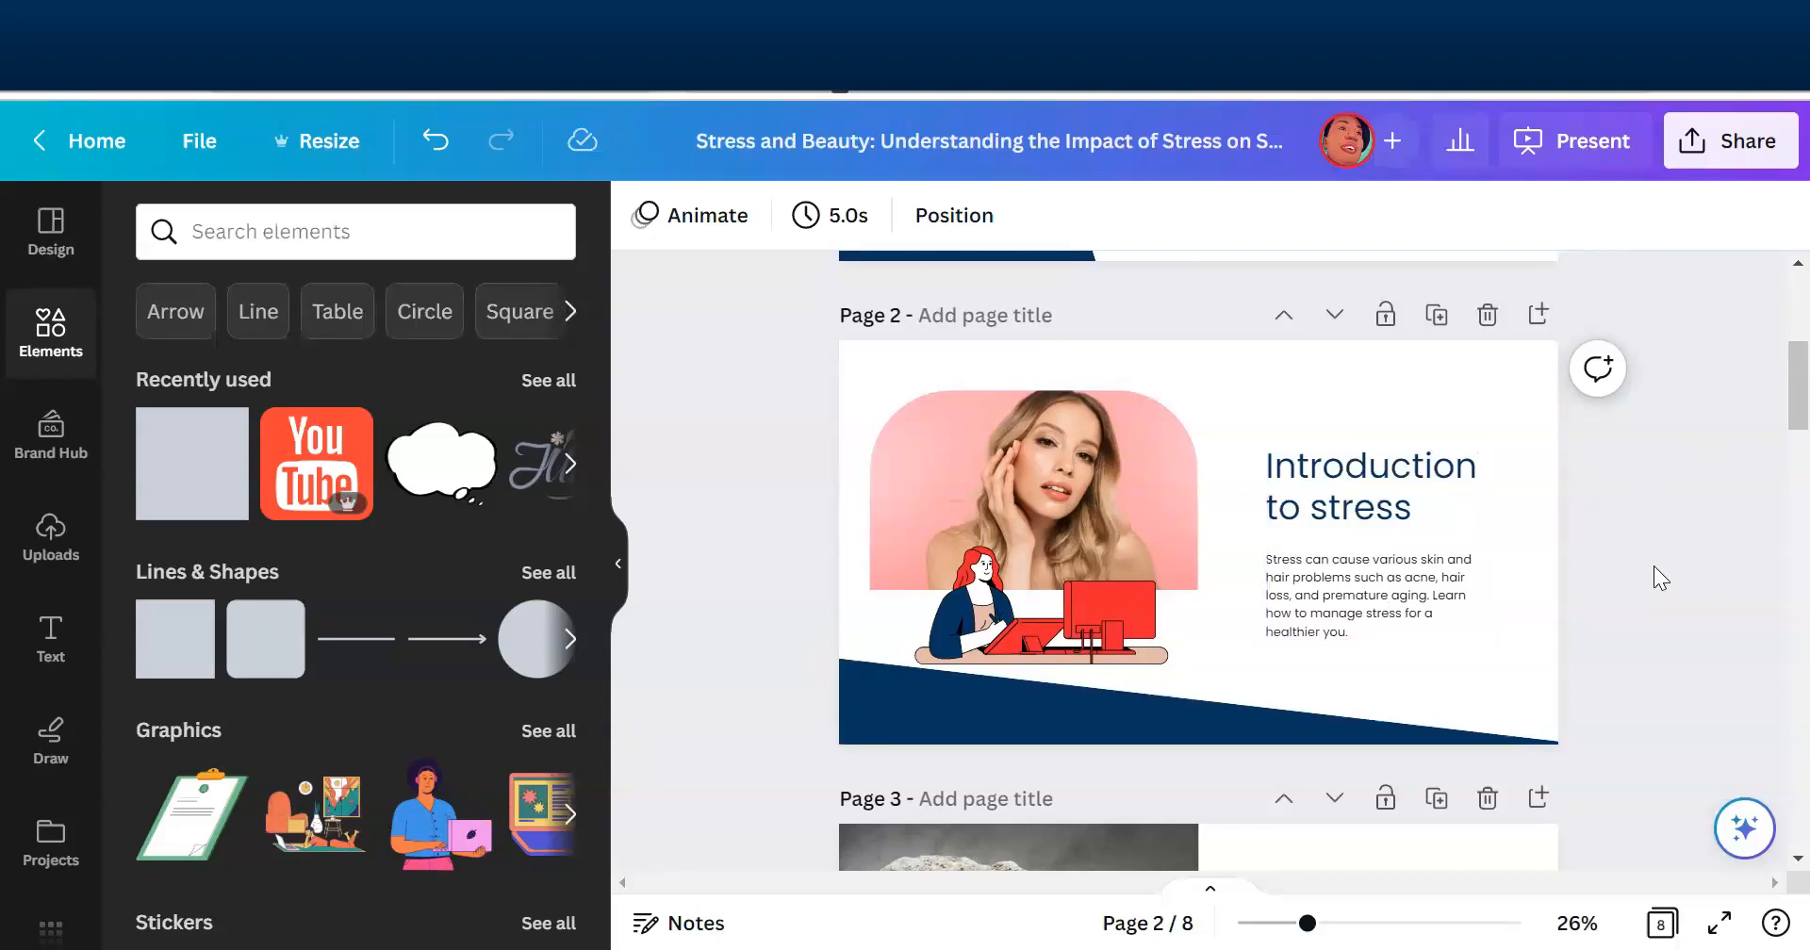
pyautogui.click(1386, 590)
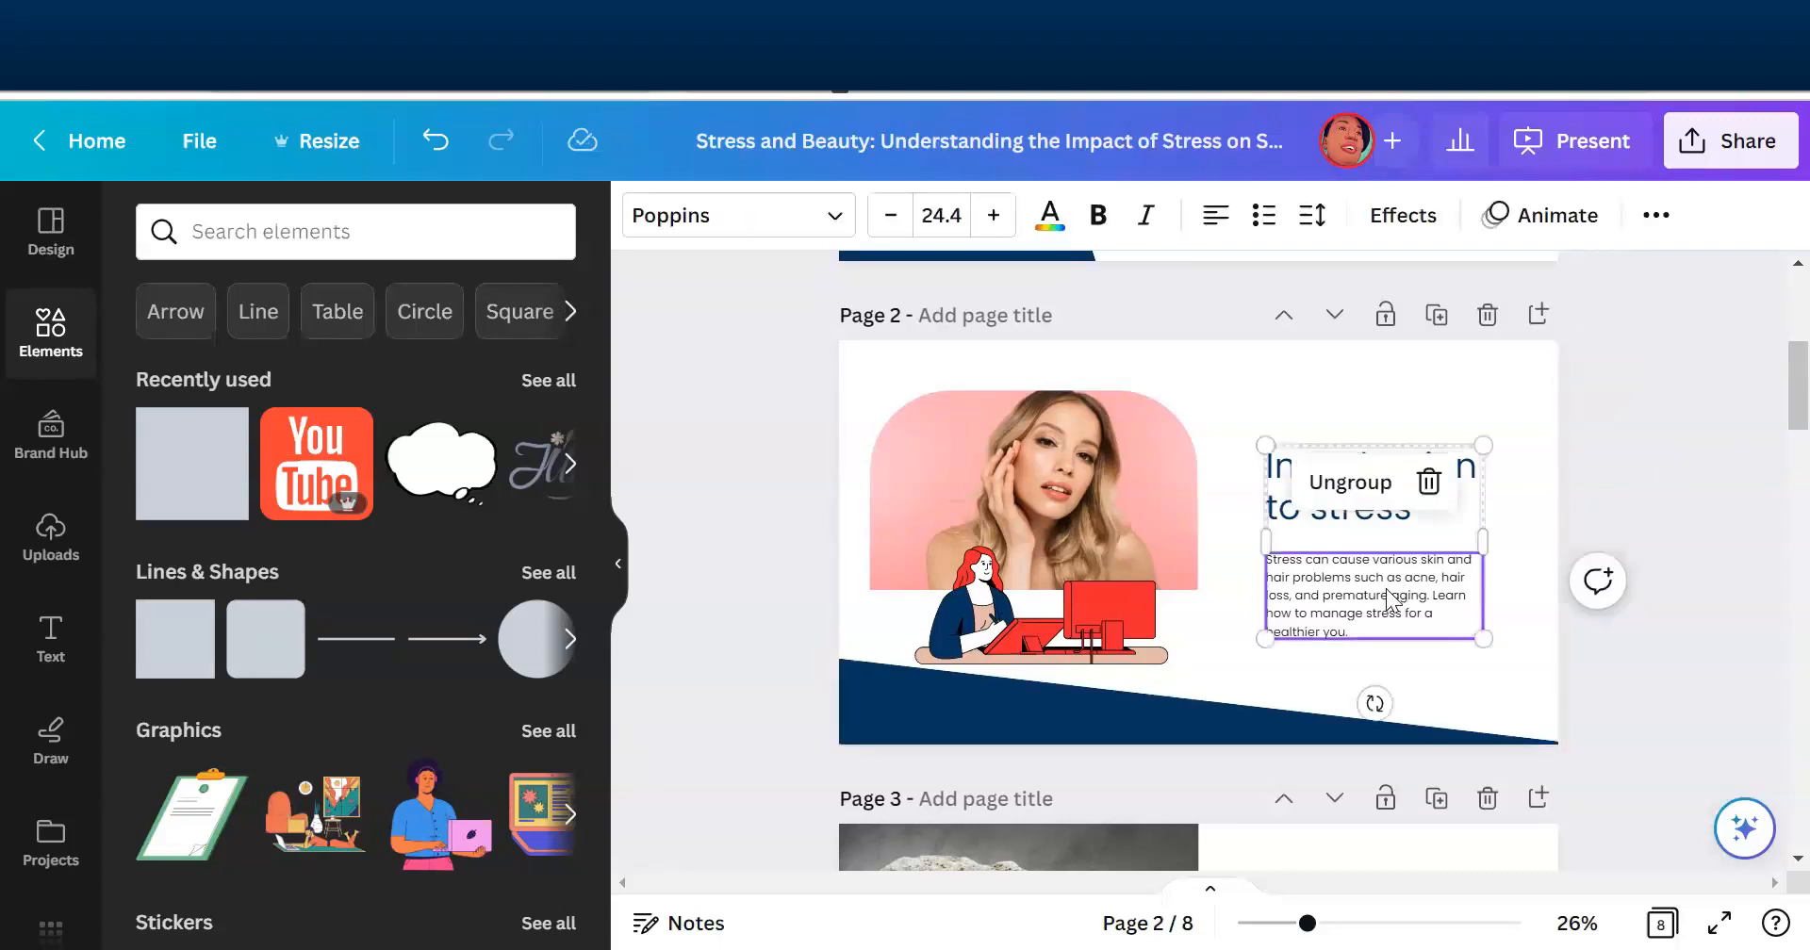
pyautogui.click(1674, 581)
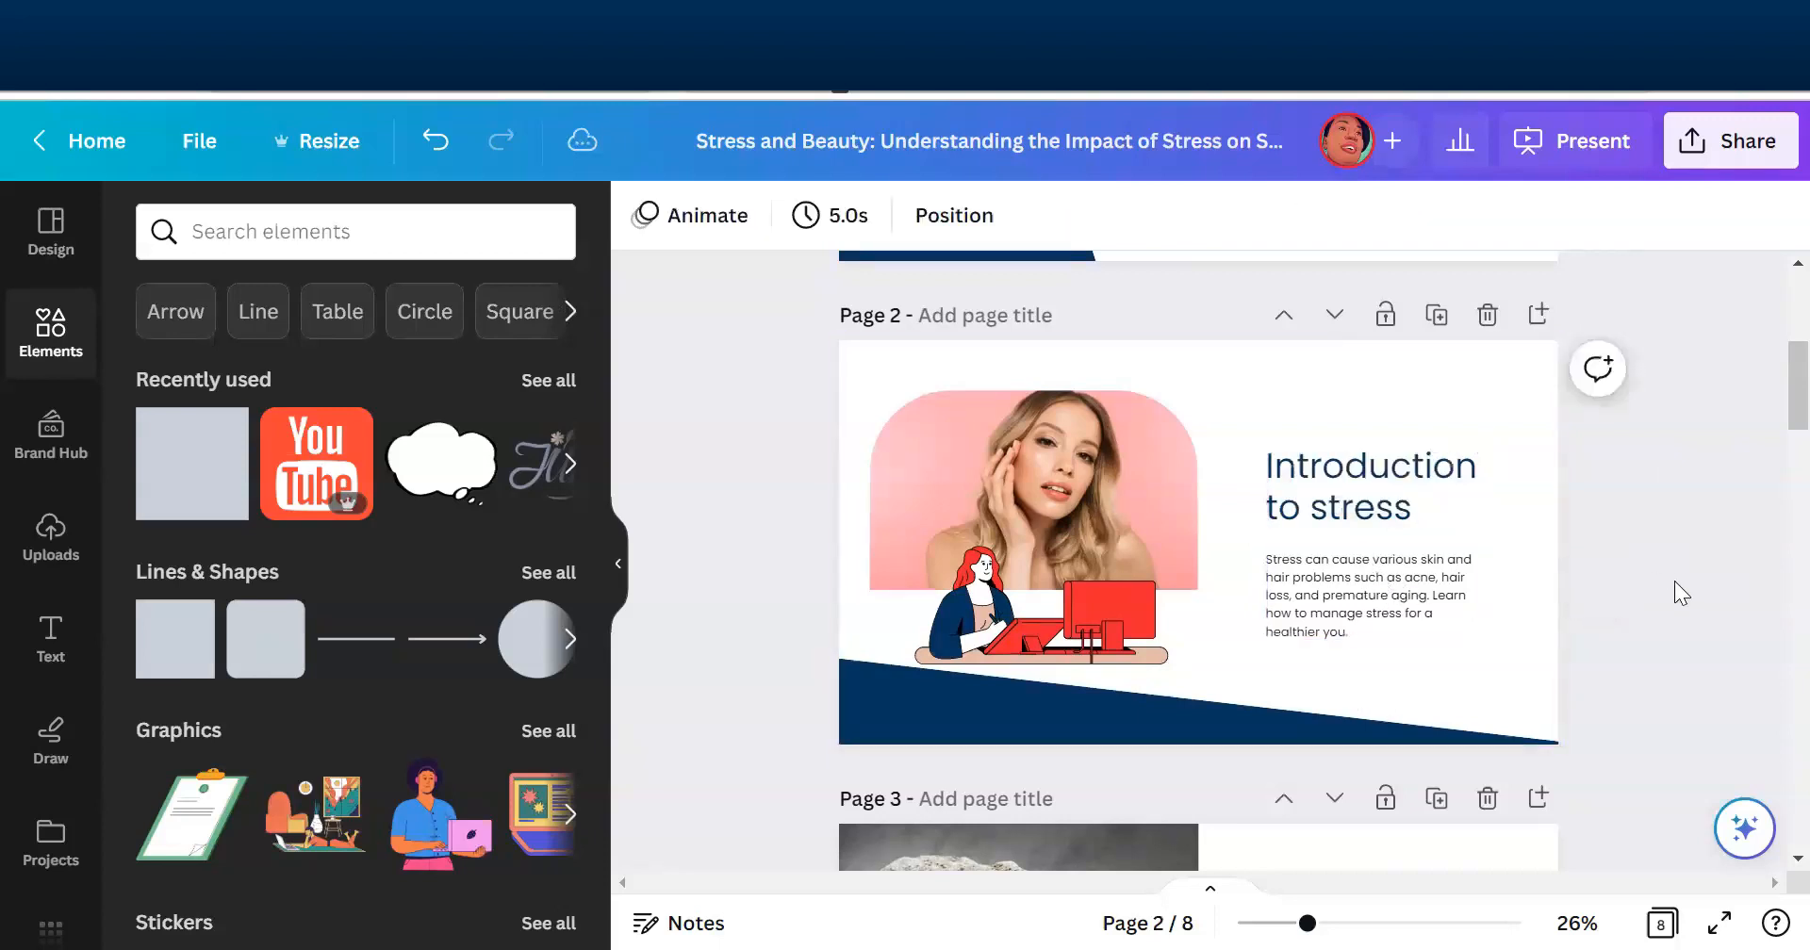
pyautogui.click(1378, 484)
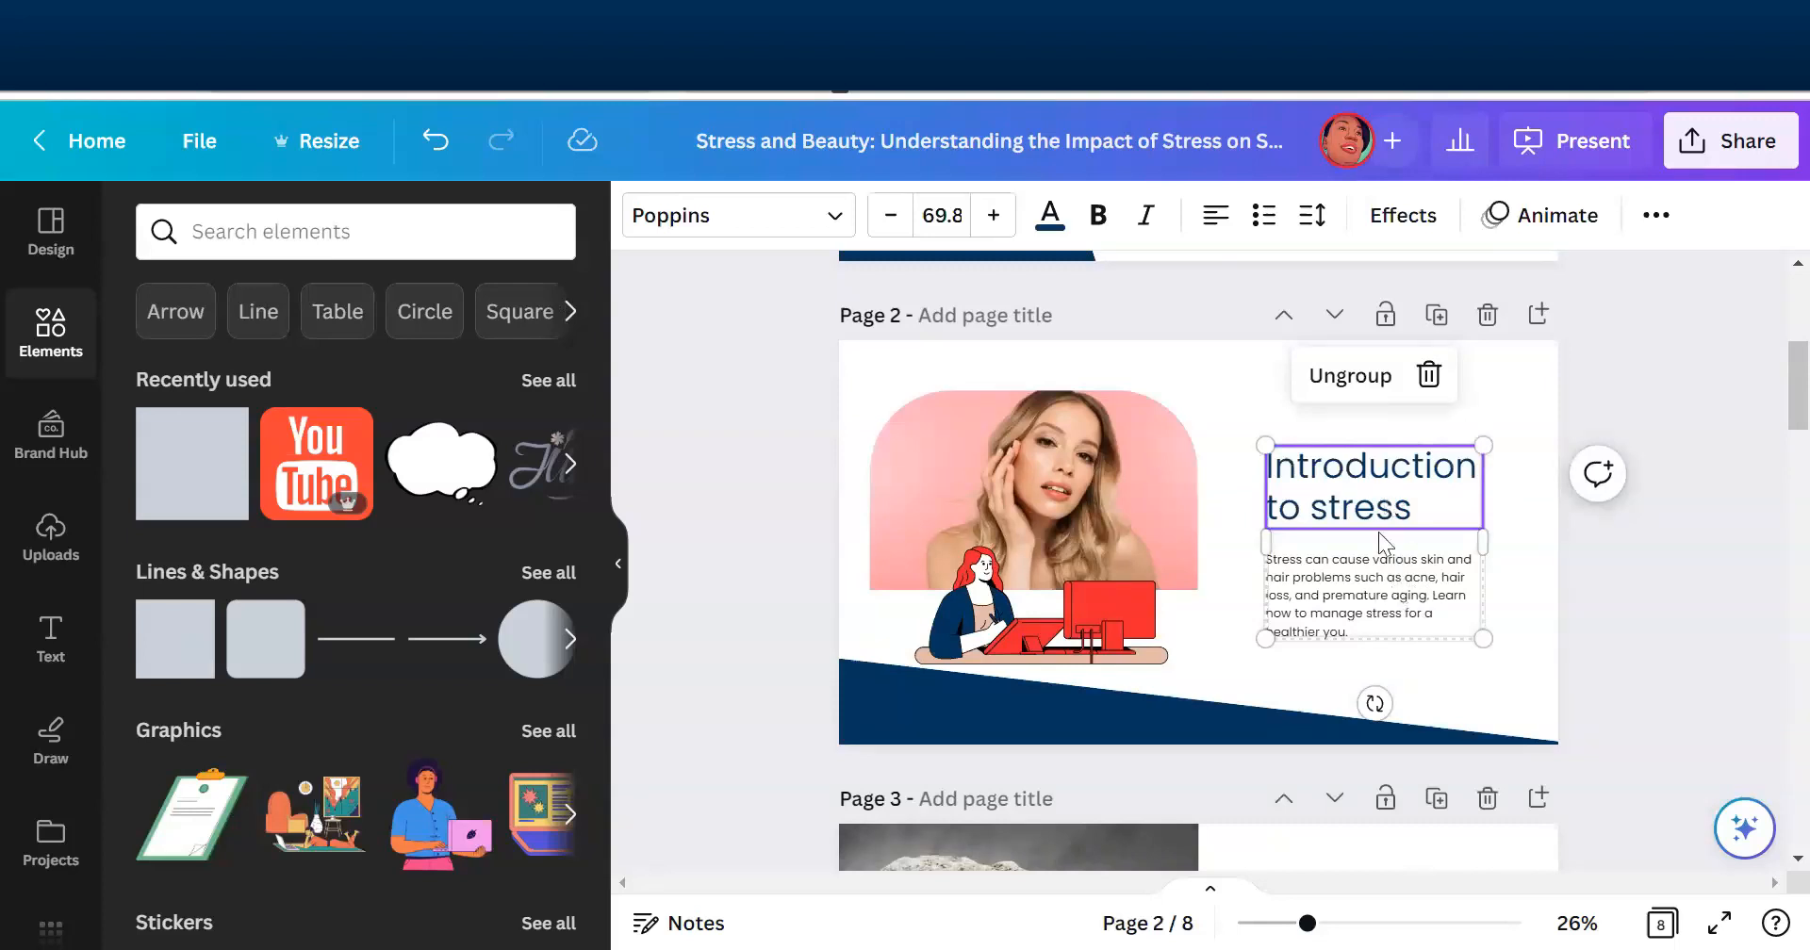
pyautogui.click(1348, 376)
pyautogui.click(1692, 567)
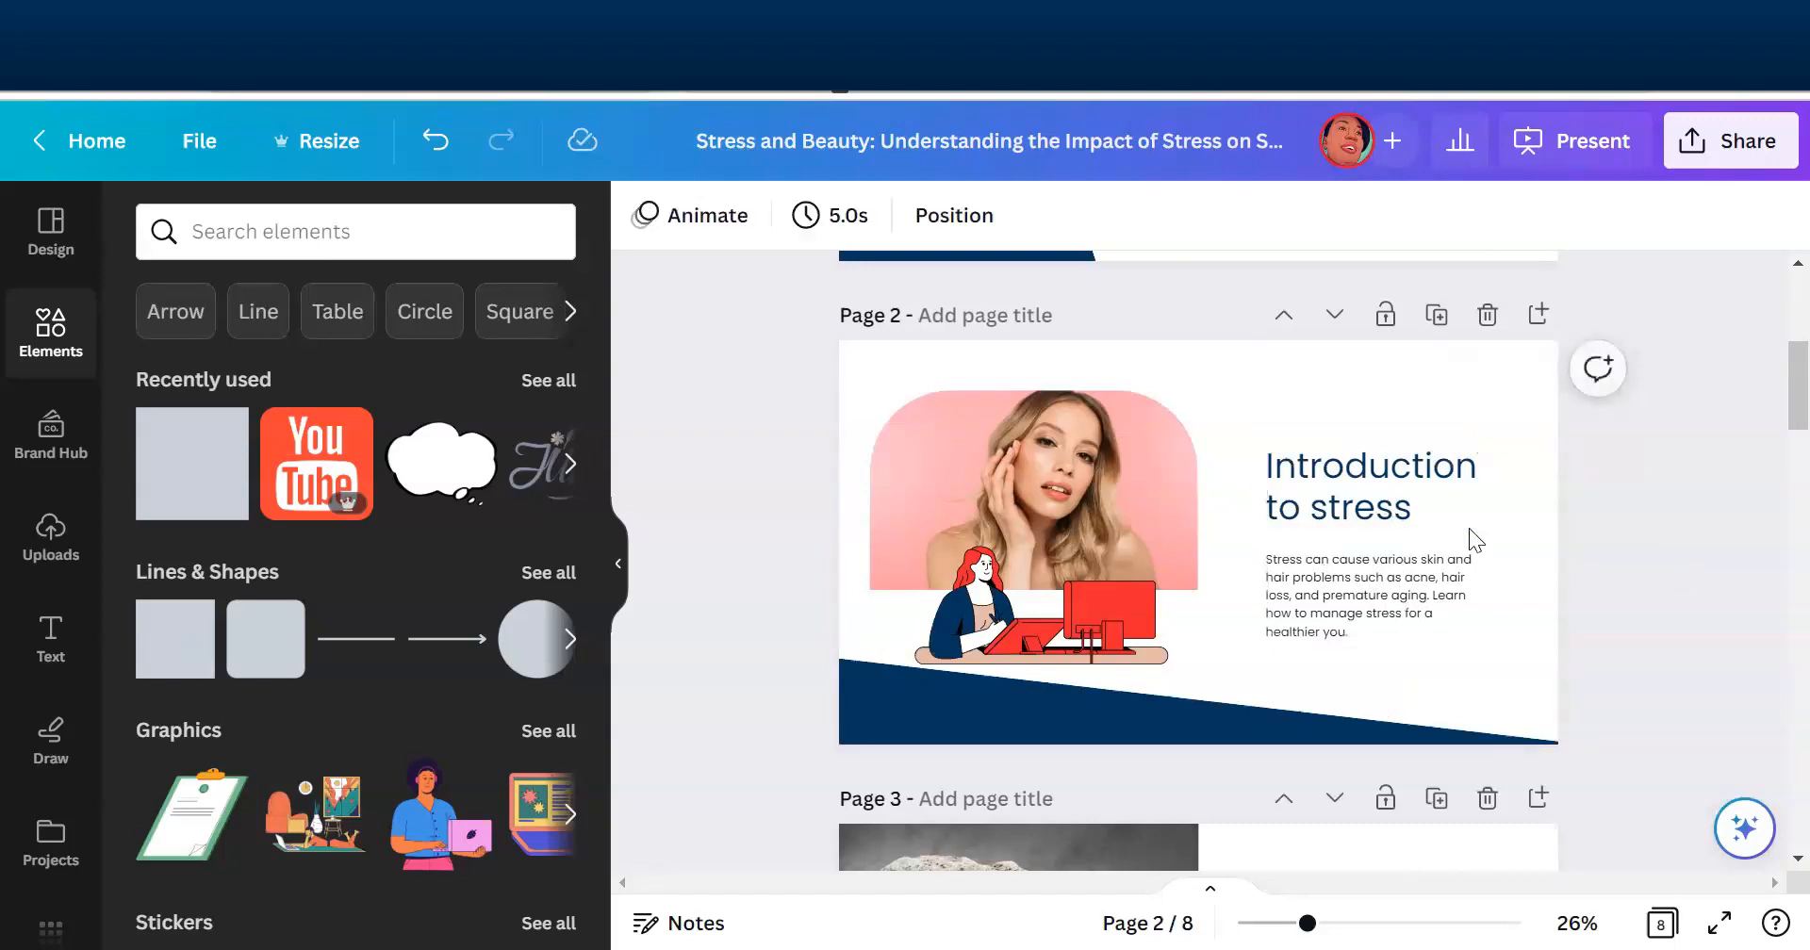
# - Enlarge the page 2 heading to about 83.8 level with the photo's top edge, and move the body text beneath it, scaled to about 29.3
pyautogui.moveTo(1433, 505); pyautogui.dragTo(1495, 520)
pyautogui.click(1708, 622)
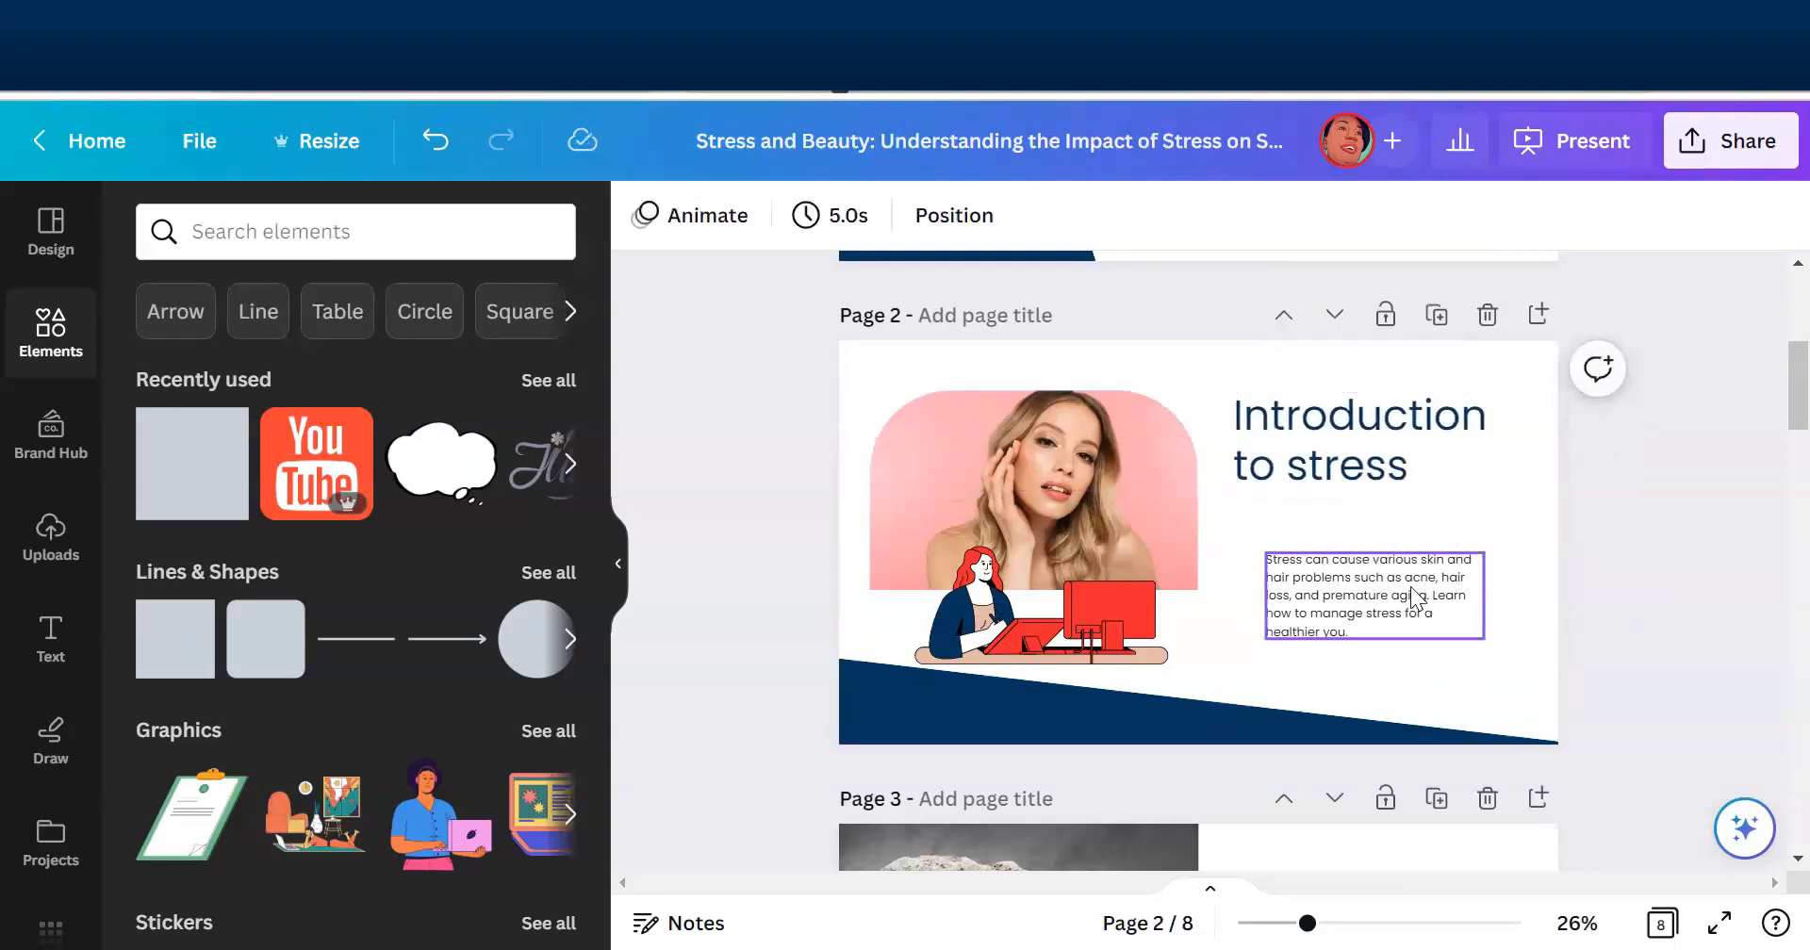
pyautogui.moveTo(1402, 588); pyautogui.dragTo(1370, 541)
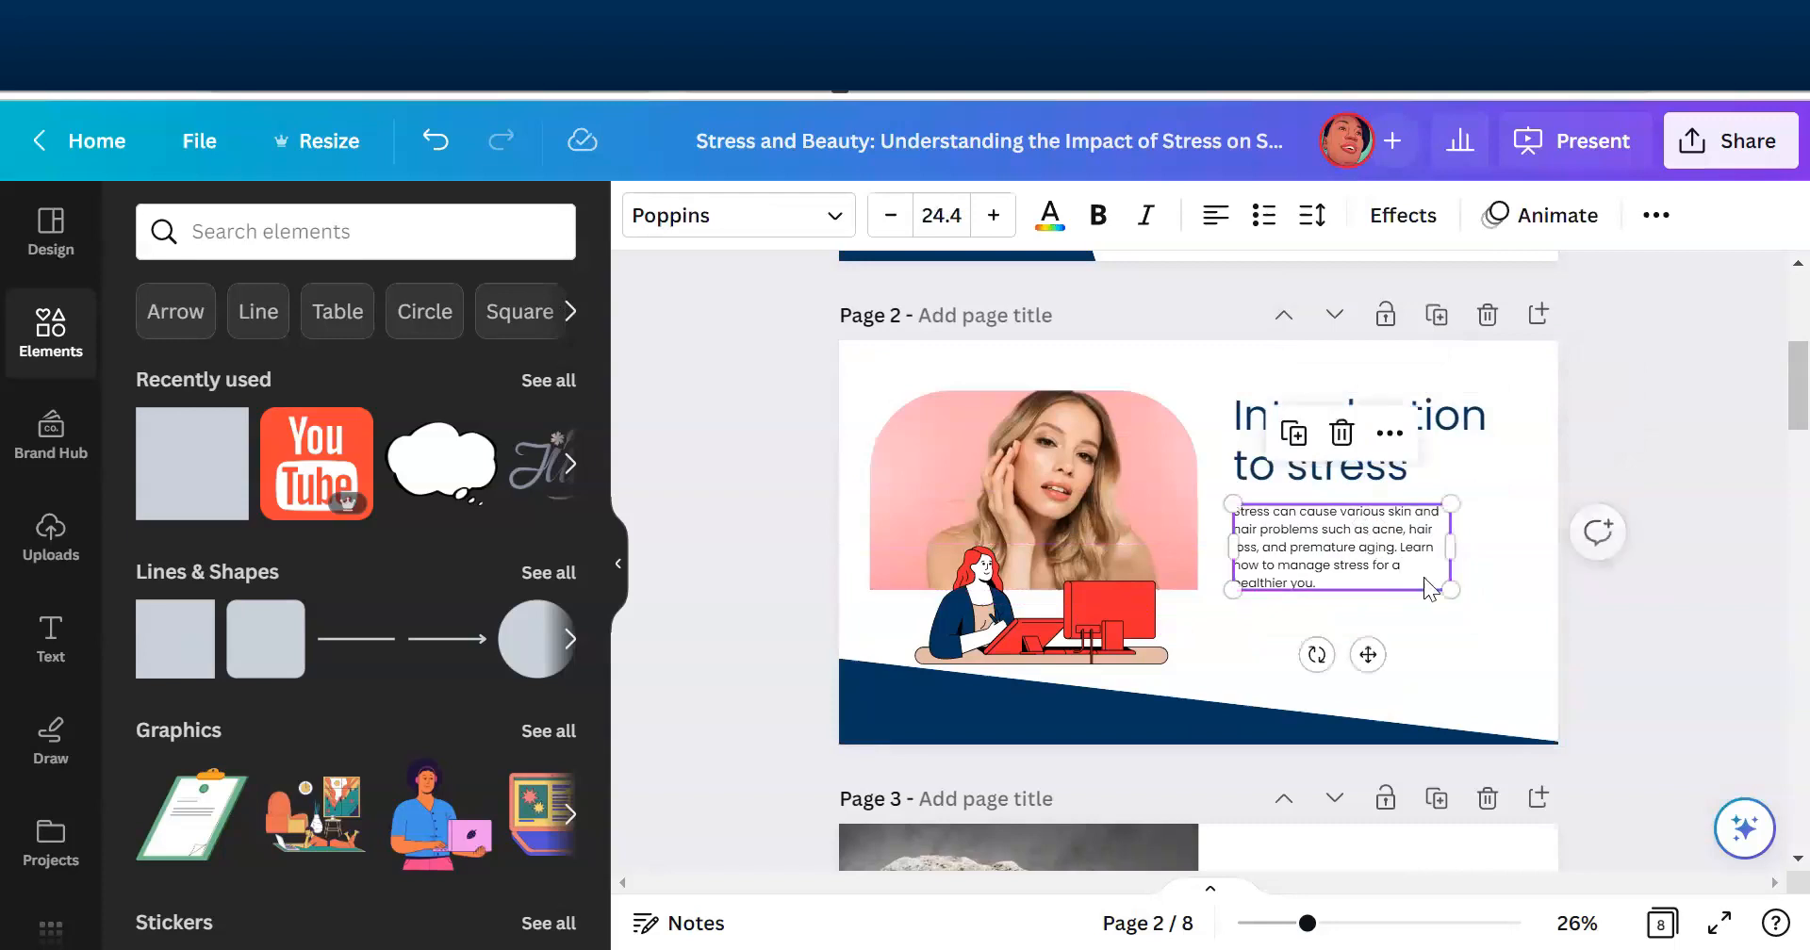
pyautogui.moveTo(1455, 591); pyautogui.dragTo(1495, 638)
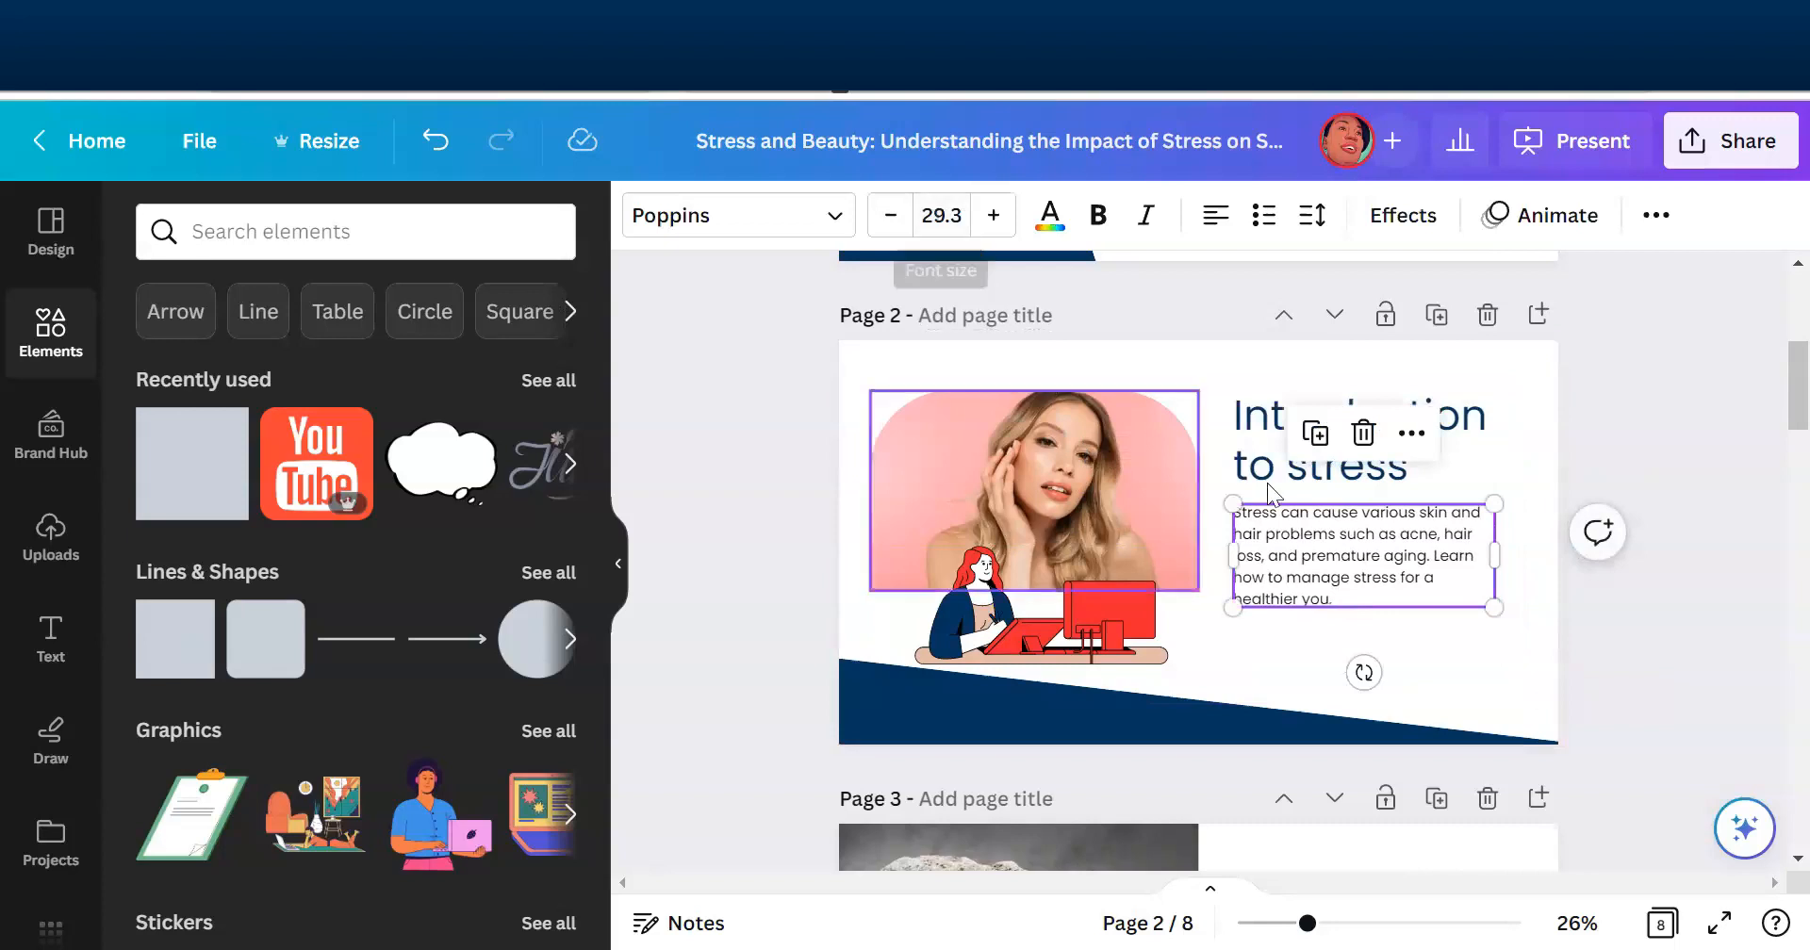
pyautogui.click(1693, 650)
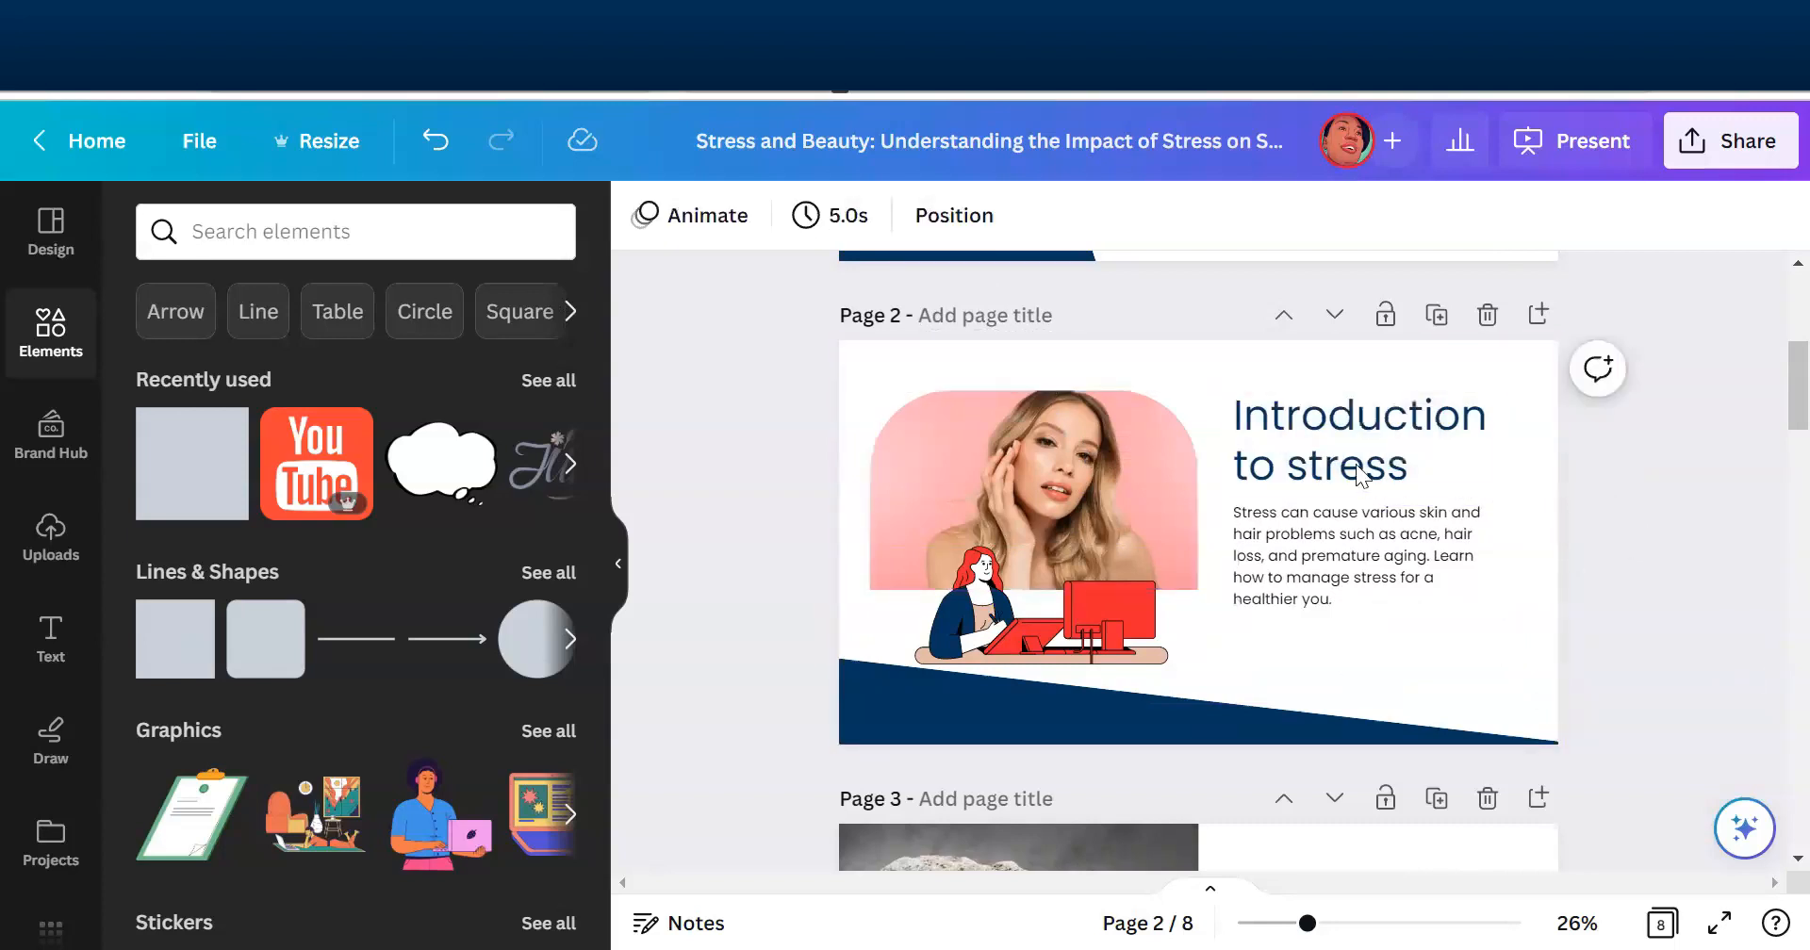
# - Group the "Introduction to stress" heading with the body text beneath it on page 2
pyautogui.click(1370, 472)
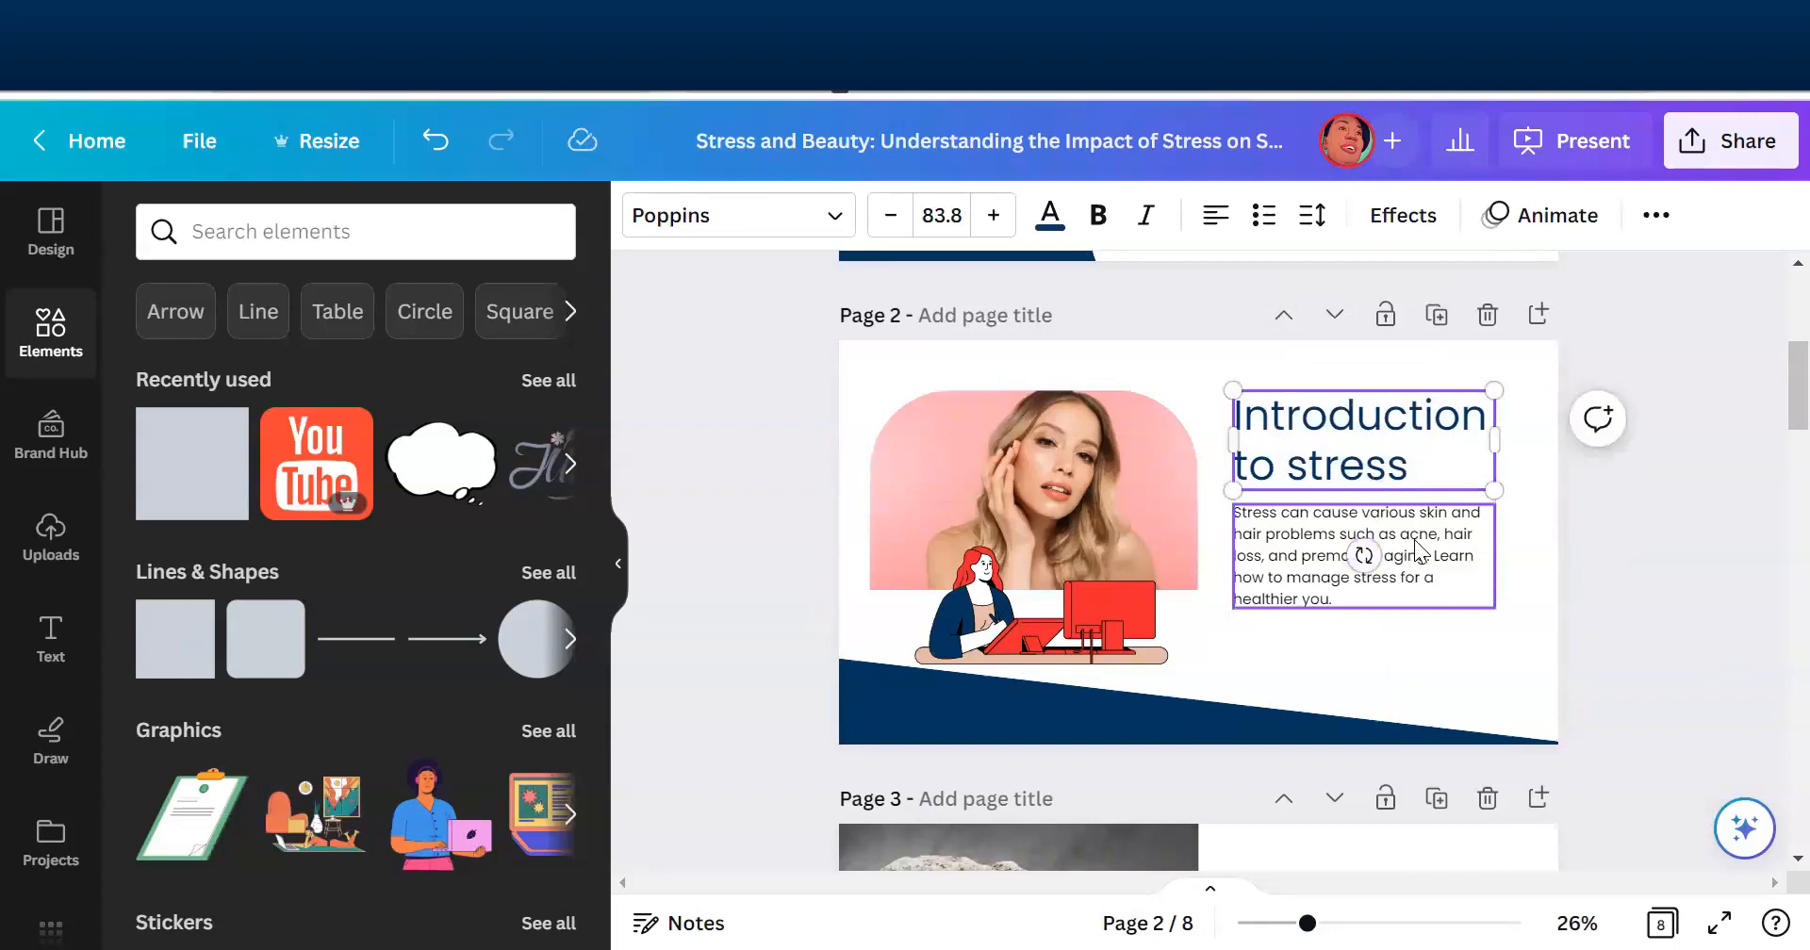
pyautogui.keyDown('shift'); pyautogui.click(1367, 556); pyautogui.keyUp('shift')
pyautogui.click(1623, 598)
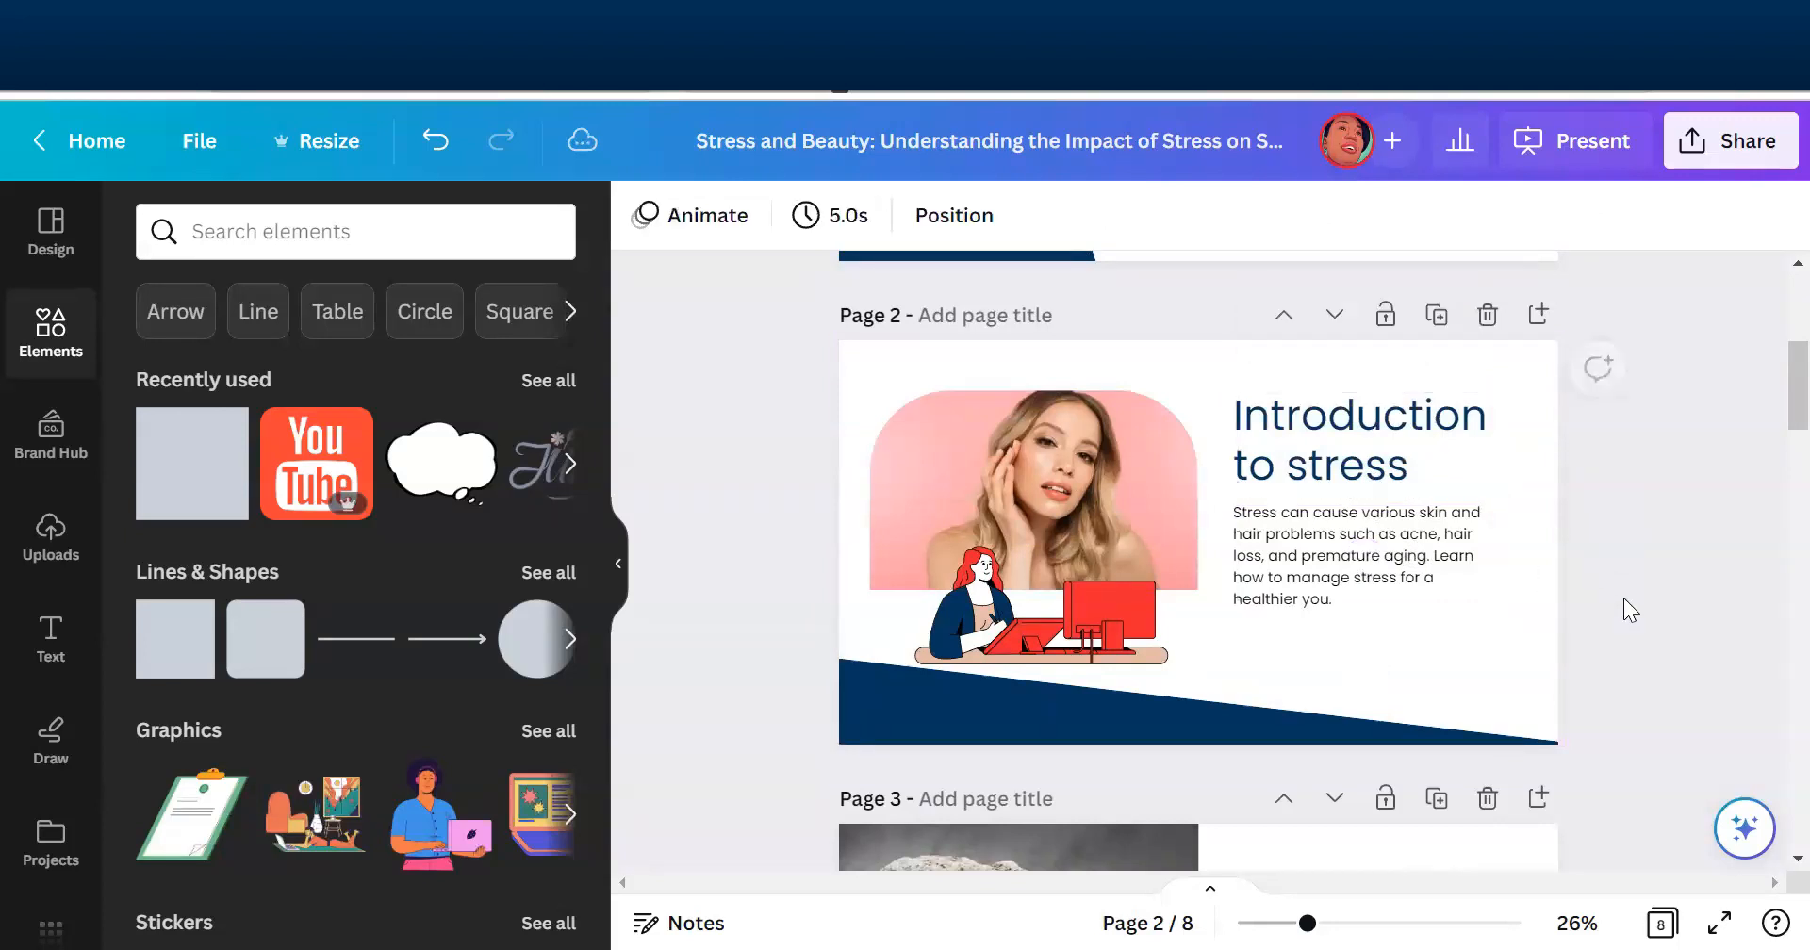
pyautogui.click(1365, 431)
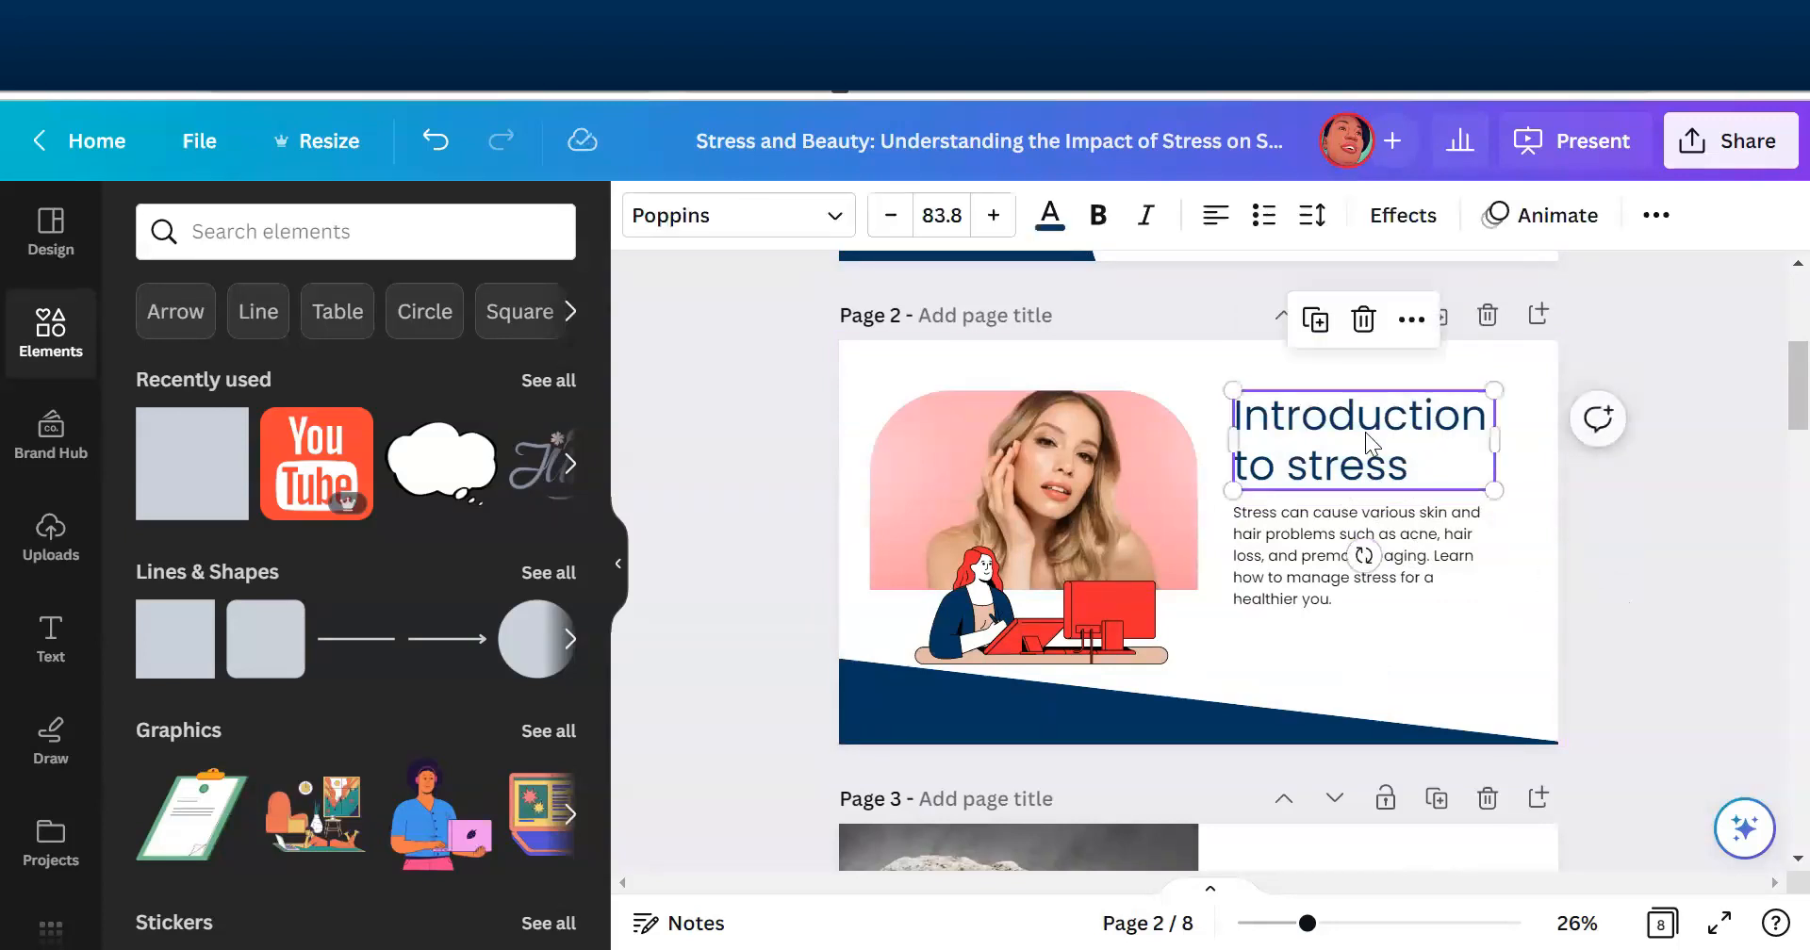
pyautogui.keyDown('shift'); pyautogui.click(1411, 541); pyautogui.keyUp('shift')
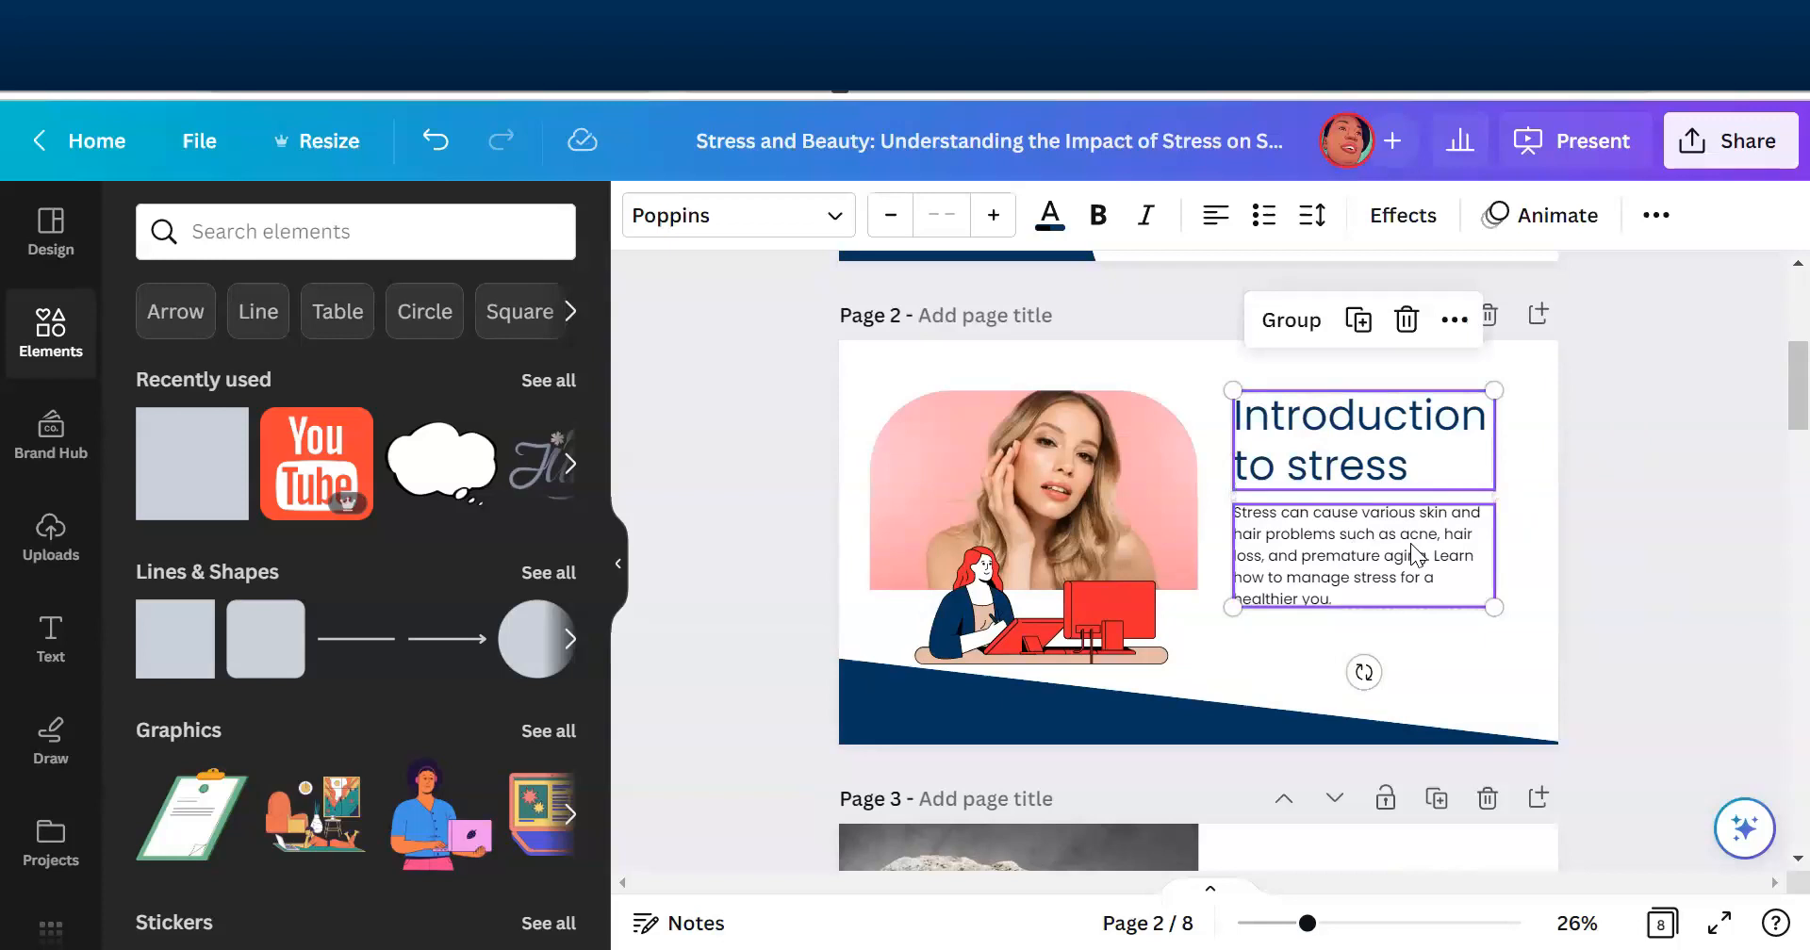
pyautogui.hotkey('ctrl', 'g')
pyautogui.click(1714, 573)
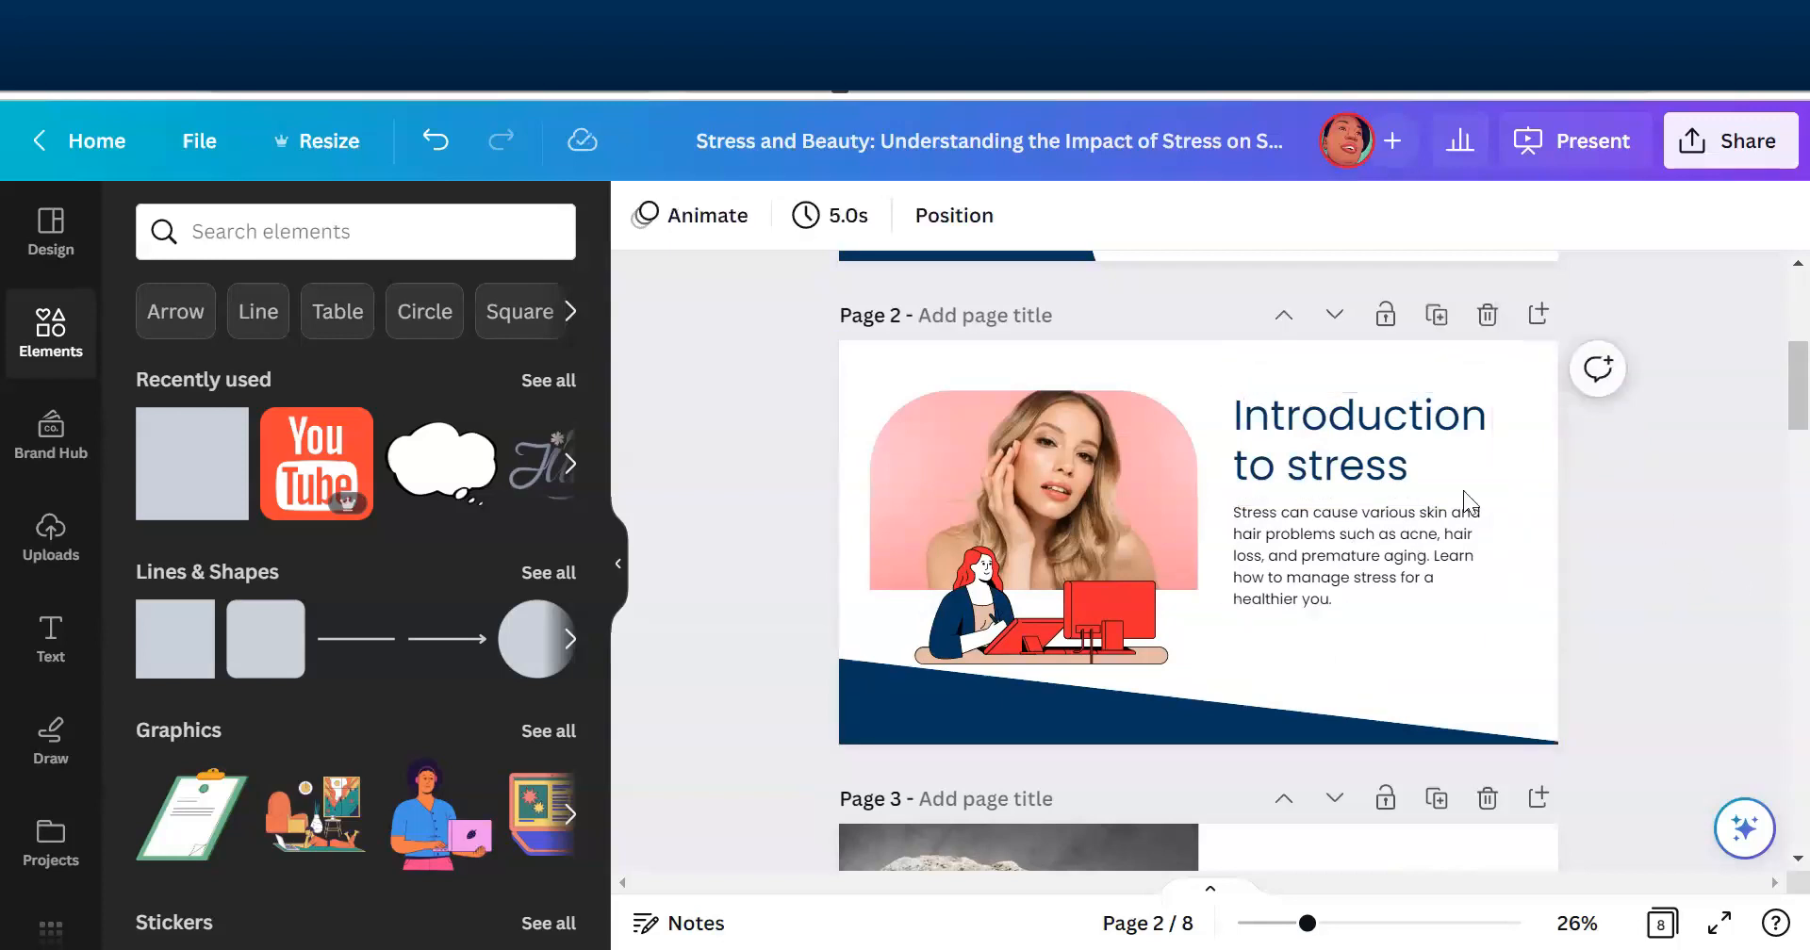
pyautogui.click(1386, 464)
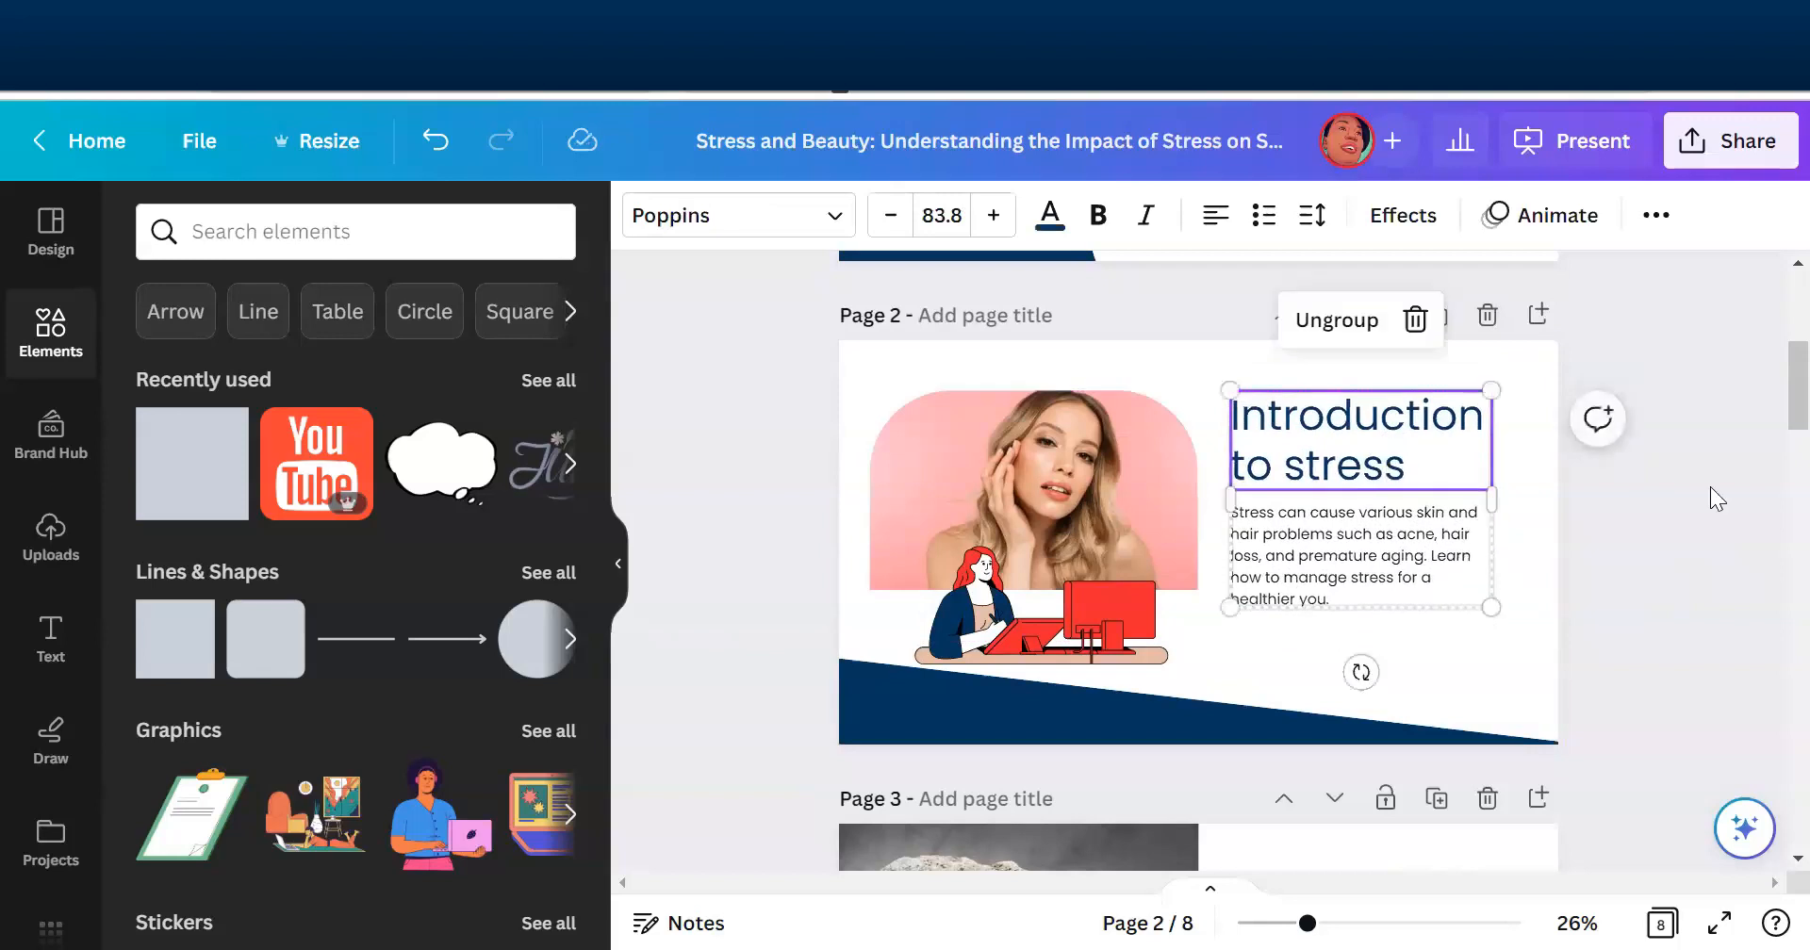
# - Add the presenter note "Stress and Beauty: Understanding the Impact of Stress on Skin and Hair" to page 2
pyautogui.scroll(-3, 1765, 374)
pyautogui.scroll(6, 1772, 419)
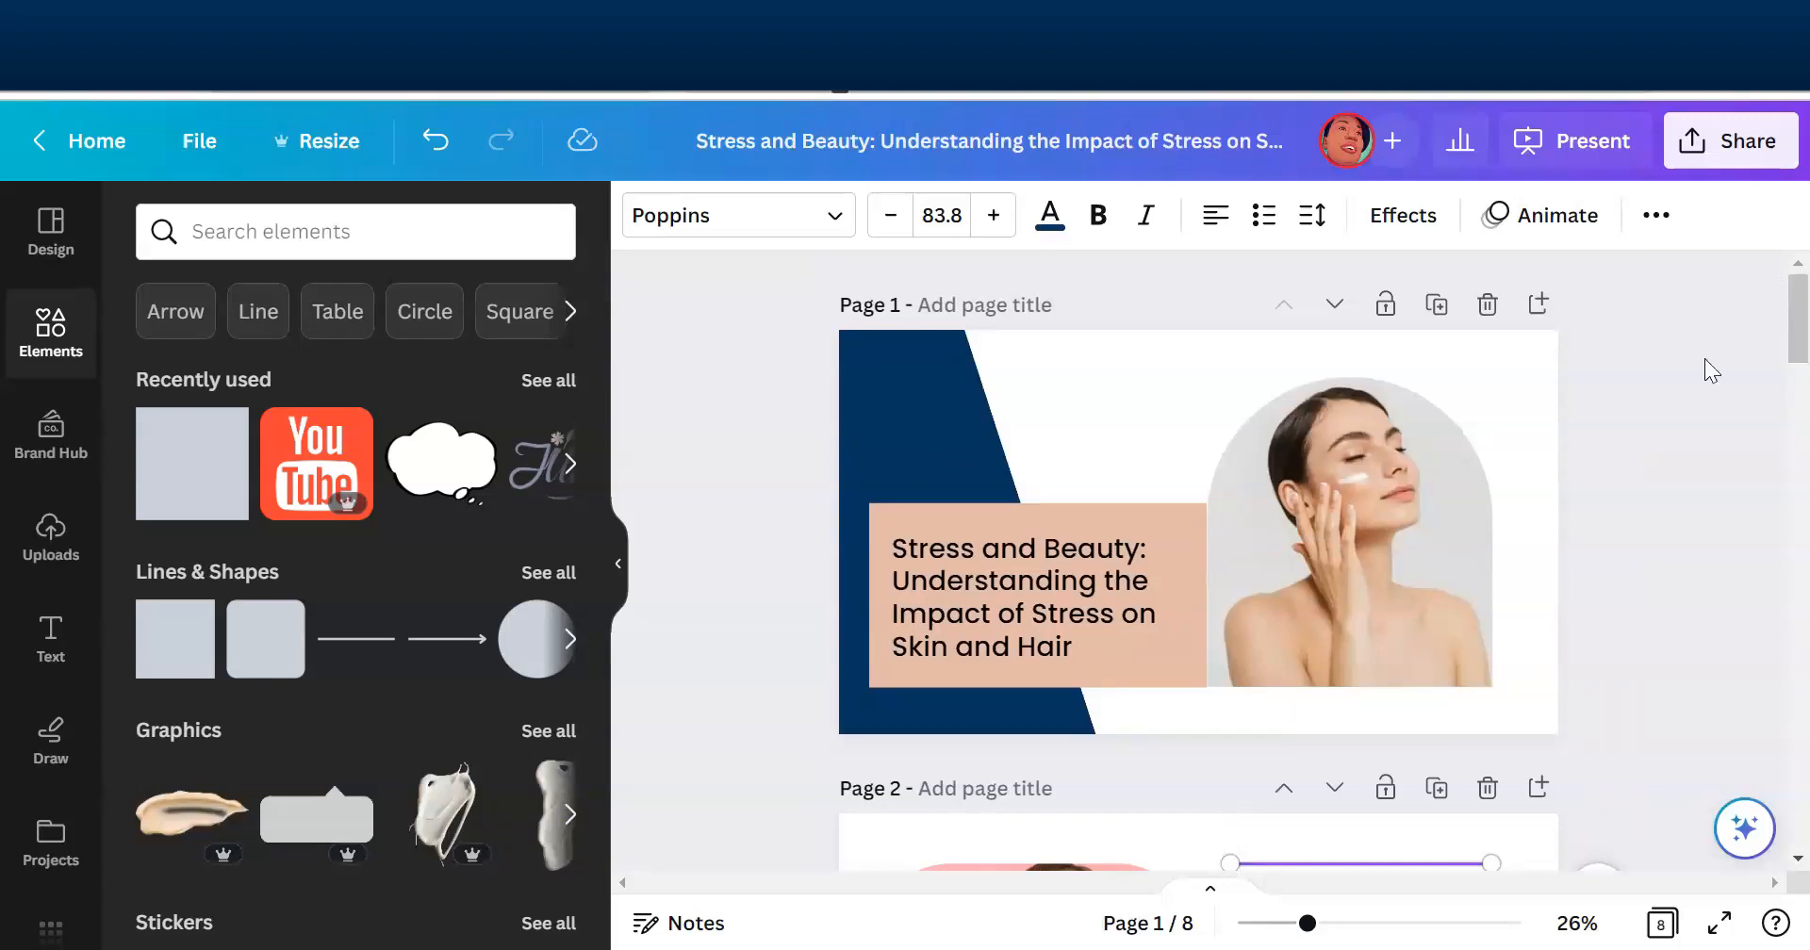
pyautogui.click(1708, 434)
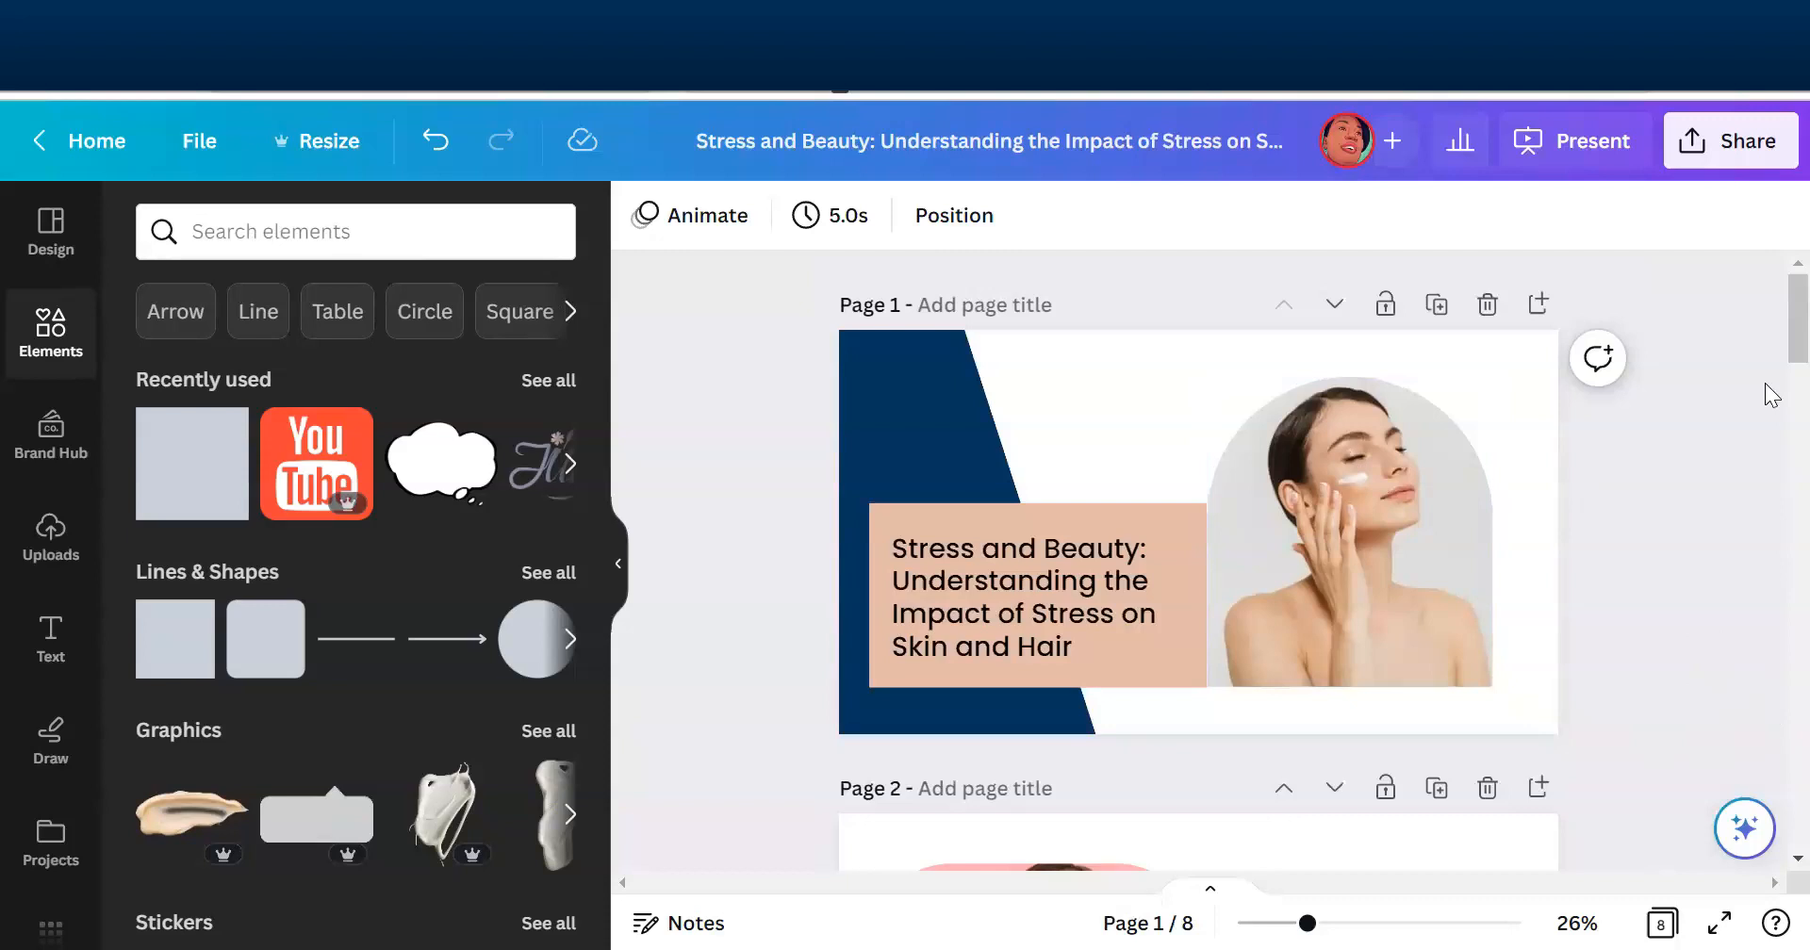
pyautogui.scroll(-5, 1770, 325)
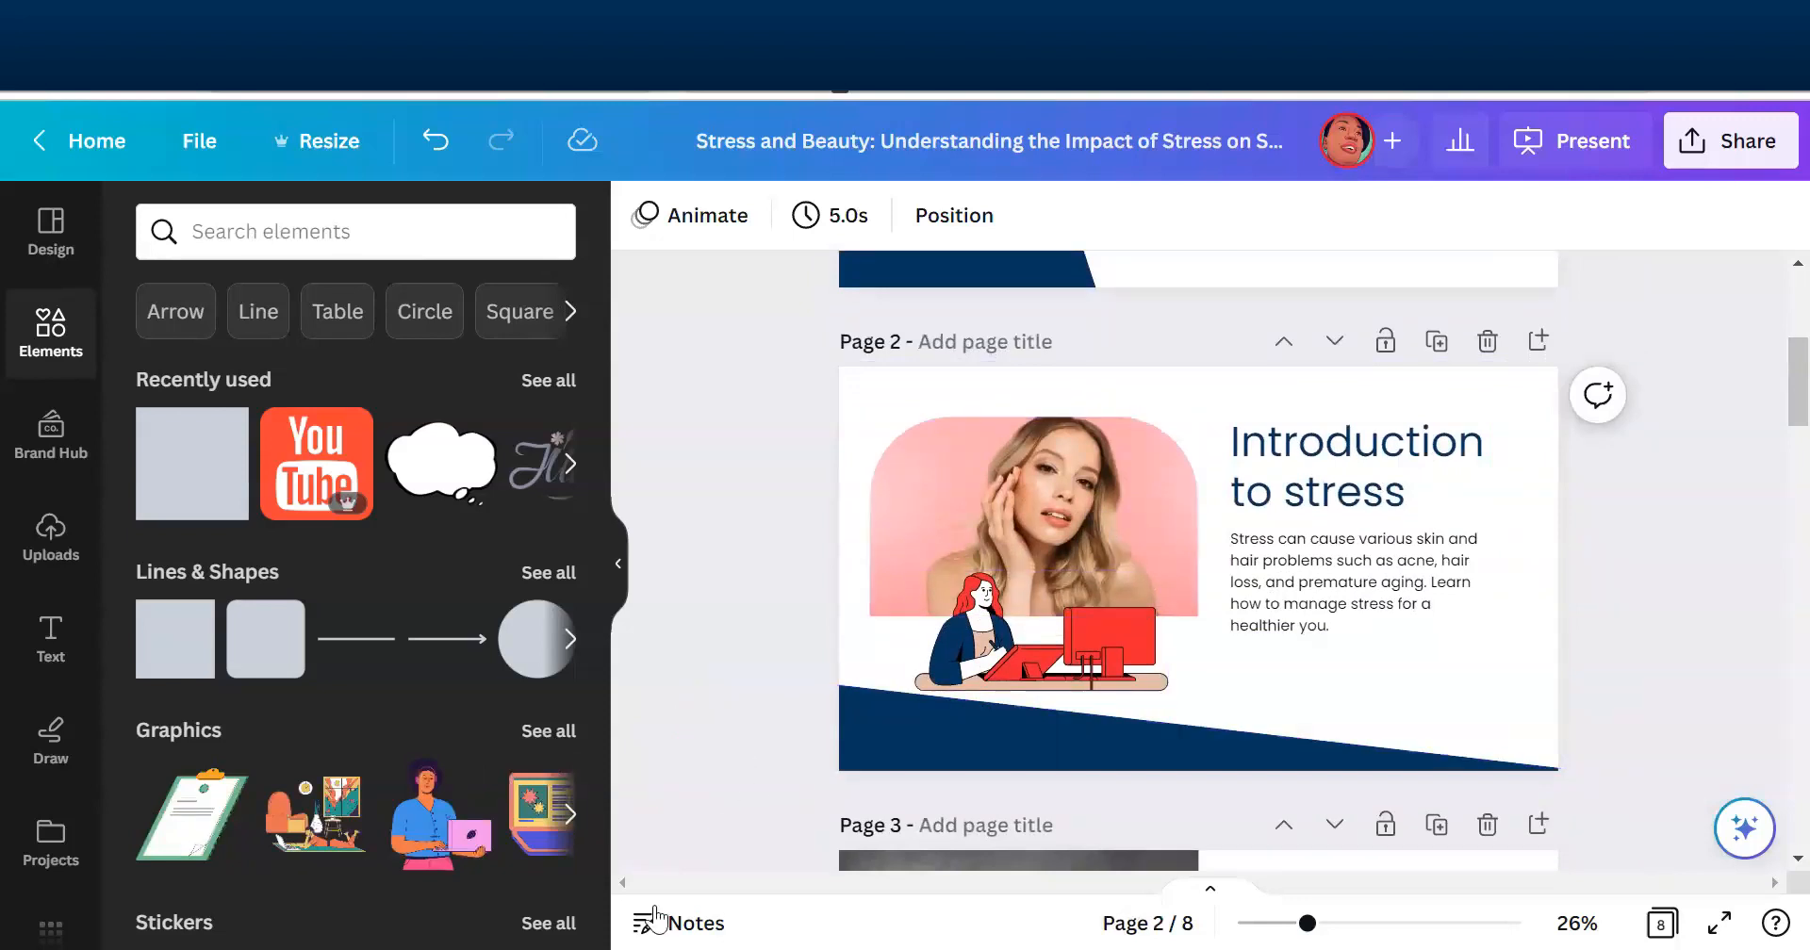
pyautogui.click(683, 919)
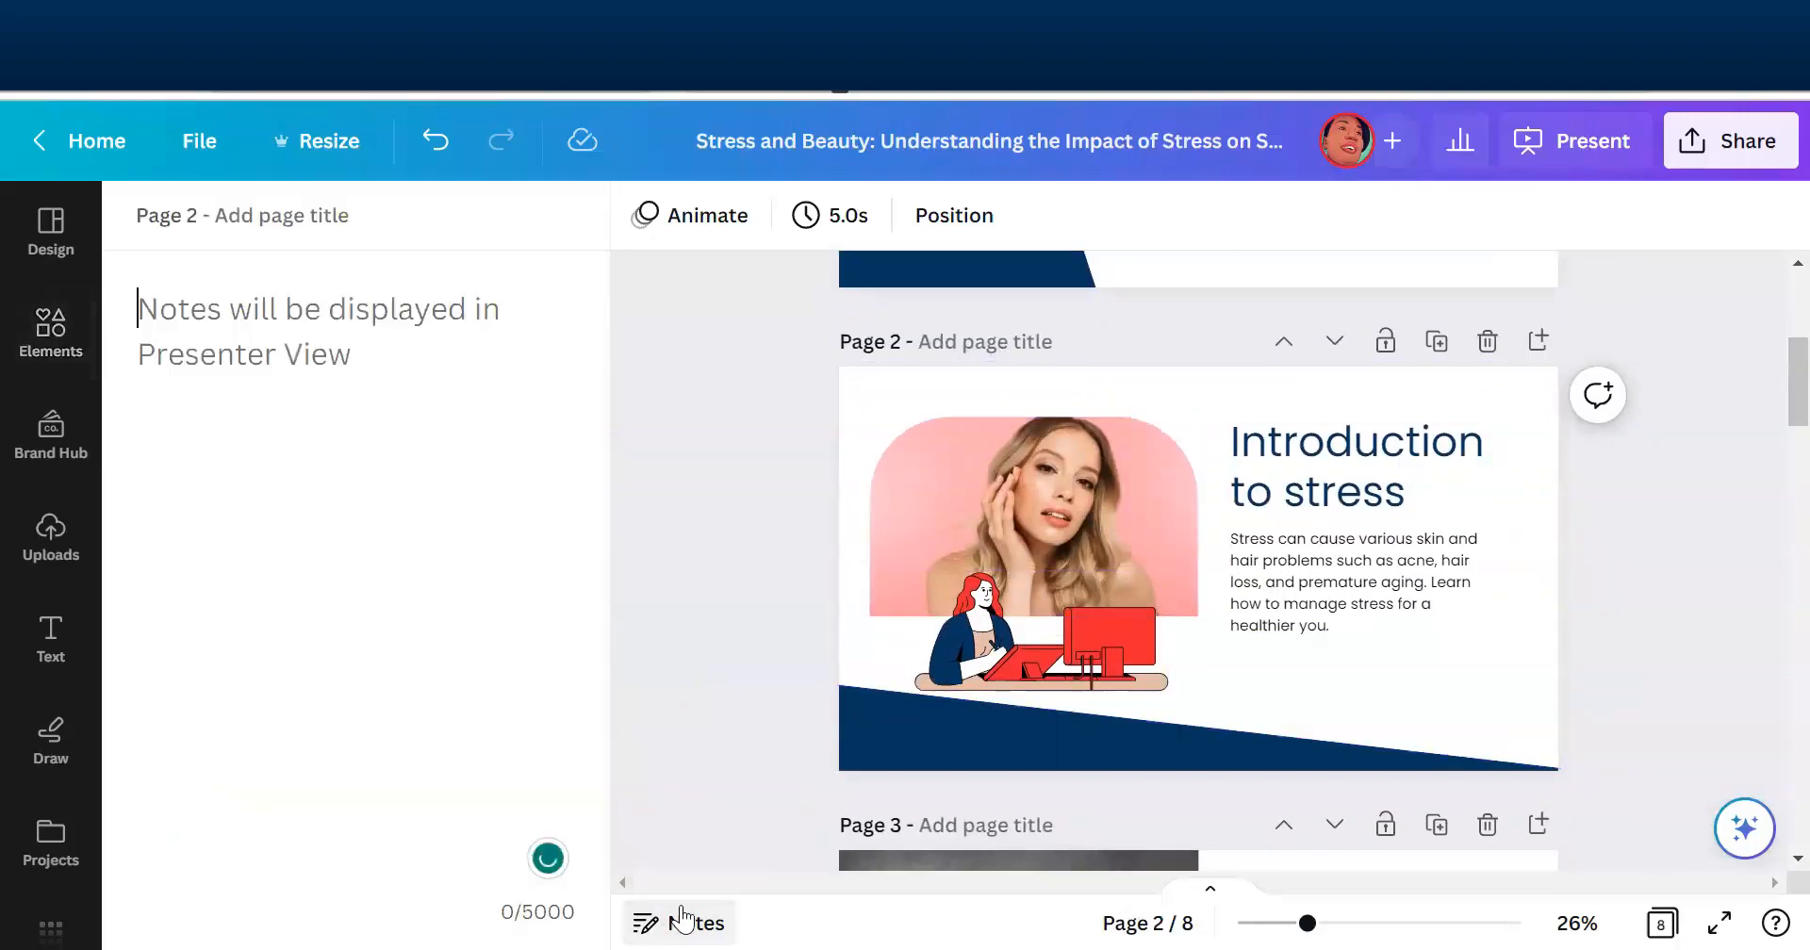
pyautogui.write('Stress and Beauty: Understanding the Impact of Stress on Skin and Hair')
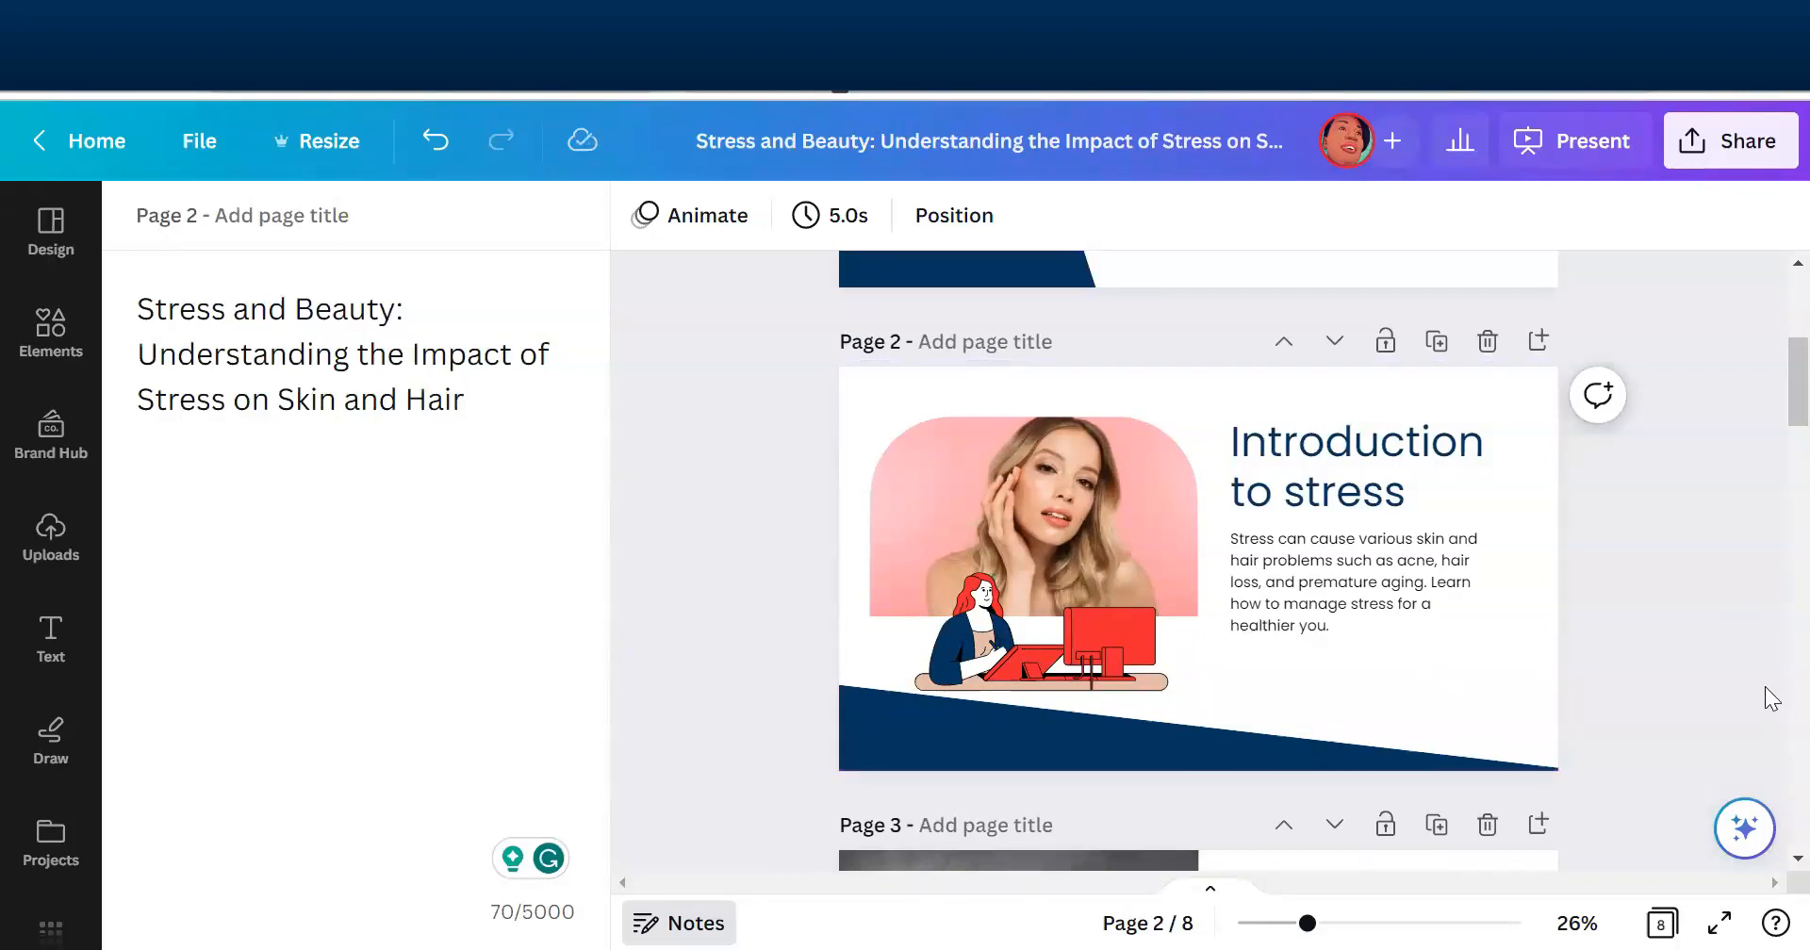
# - Show all pages in Grid view, go to the notes of page 3 from there, and open its notes
pyautogui.click(1661, 921)
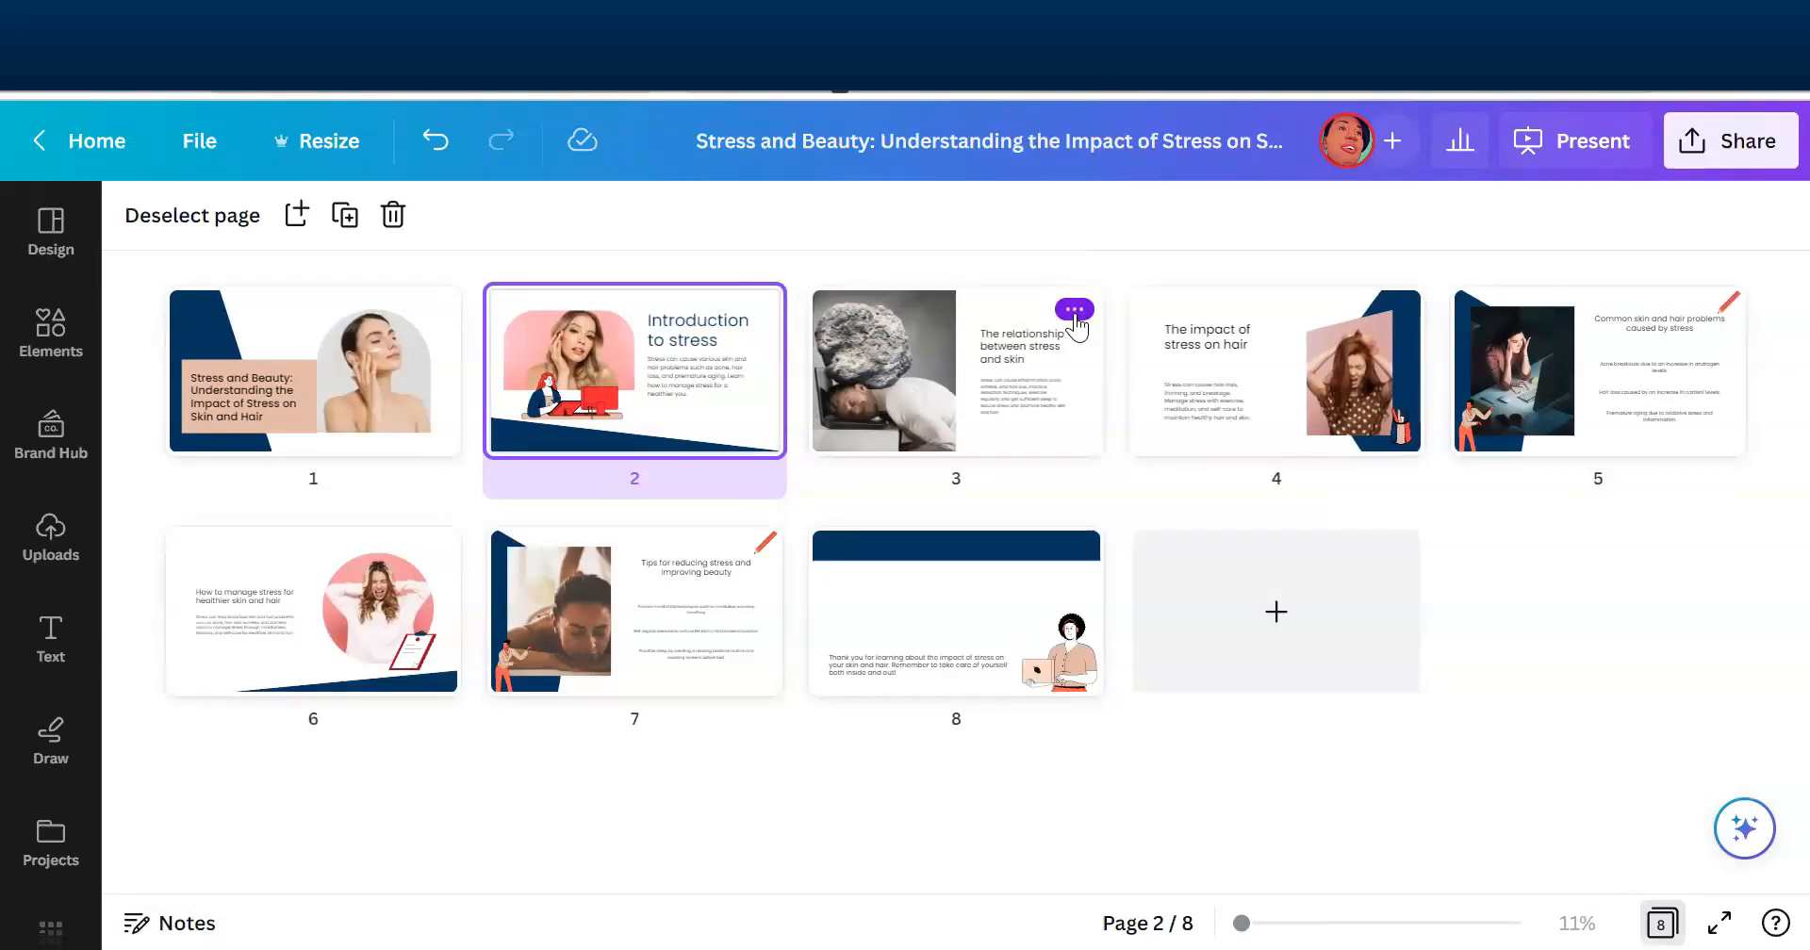
pyautogui.click(1074, 311)
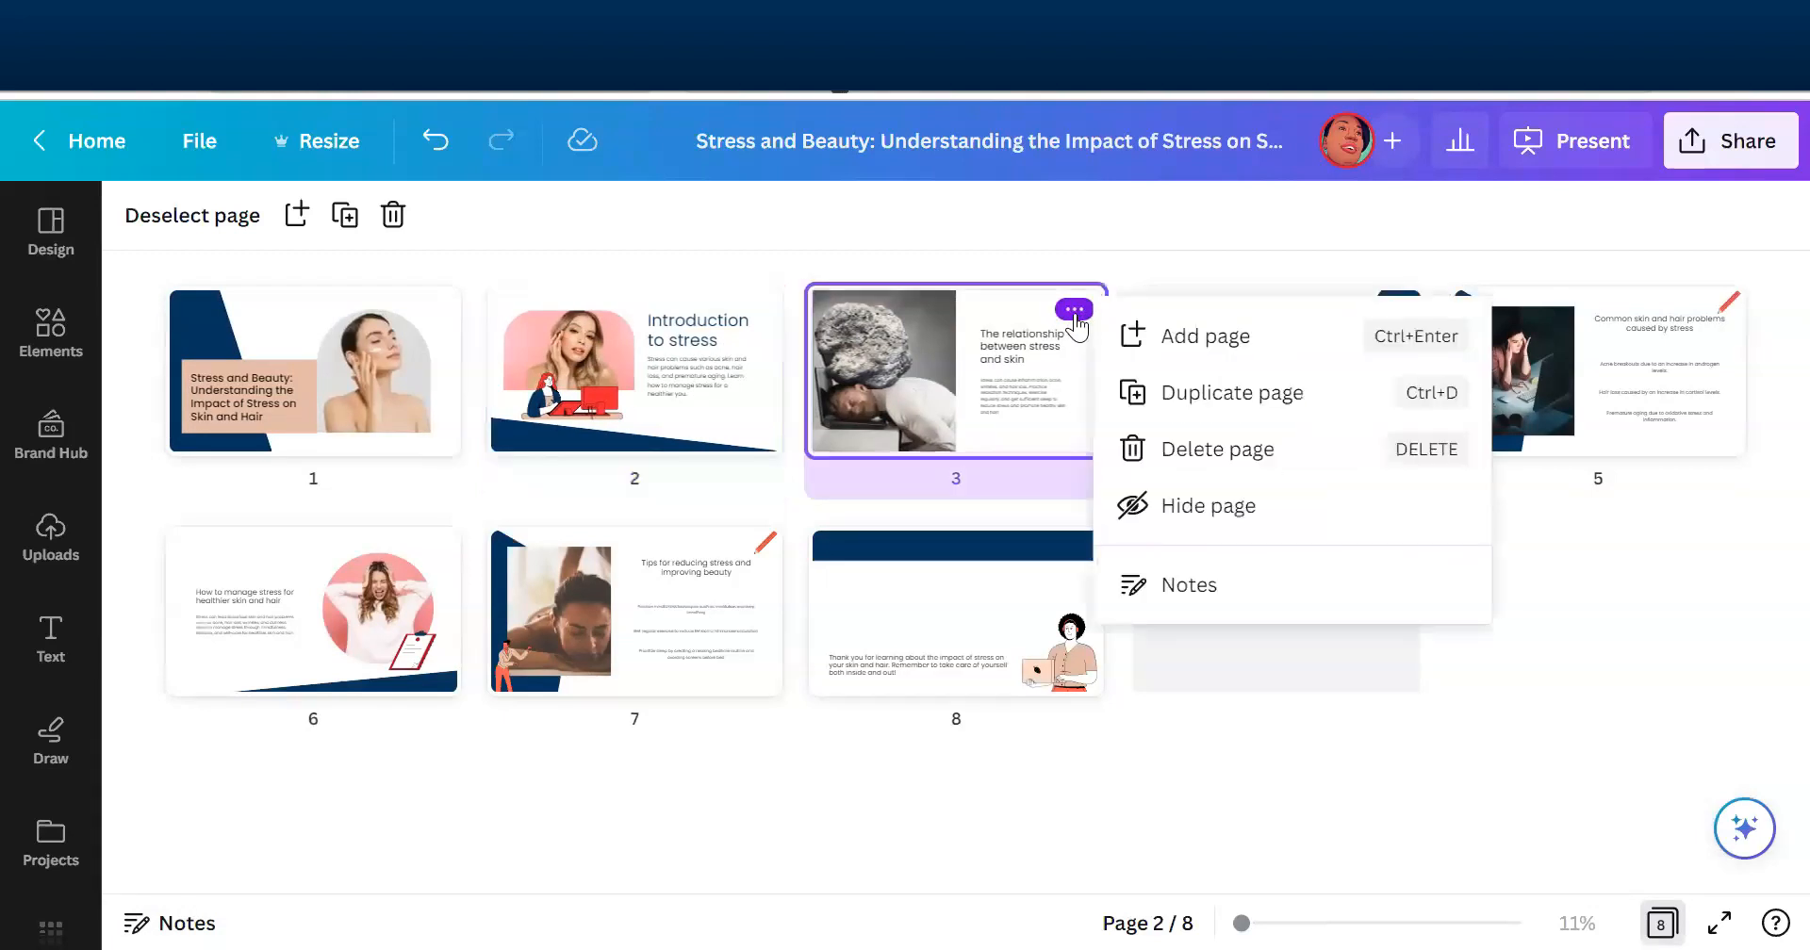
pyautogui.click(1191, 589)
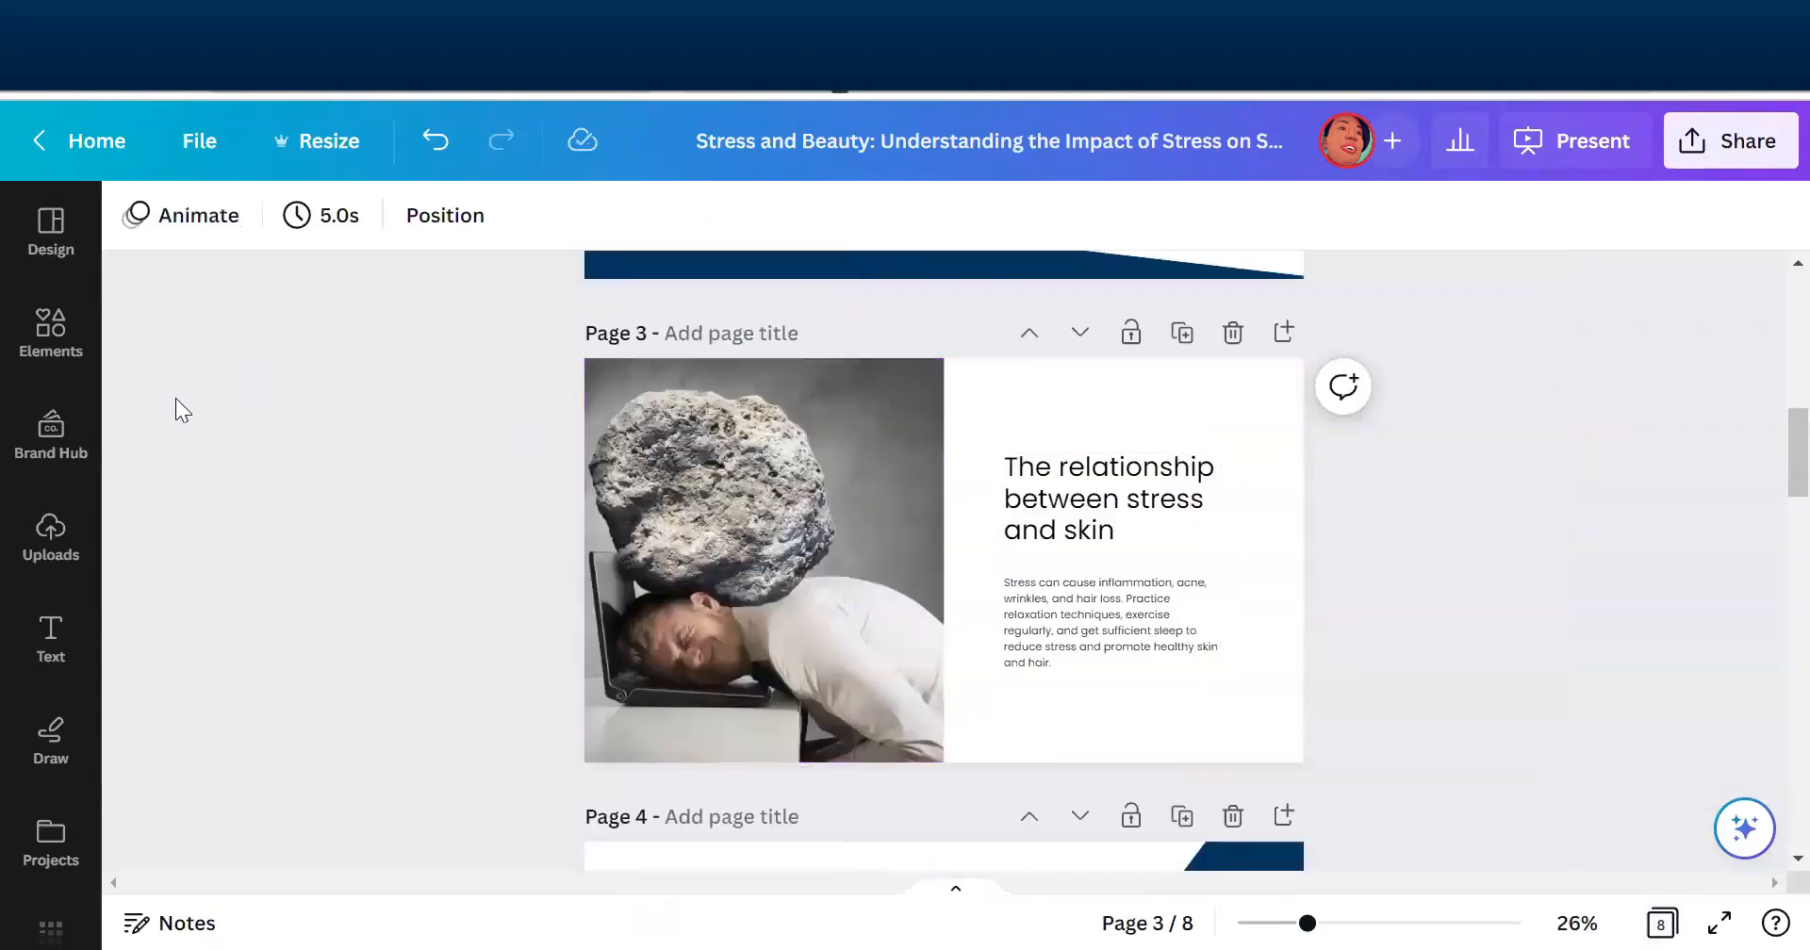
pyautogui.click(158, 920)
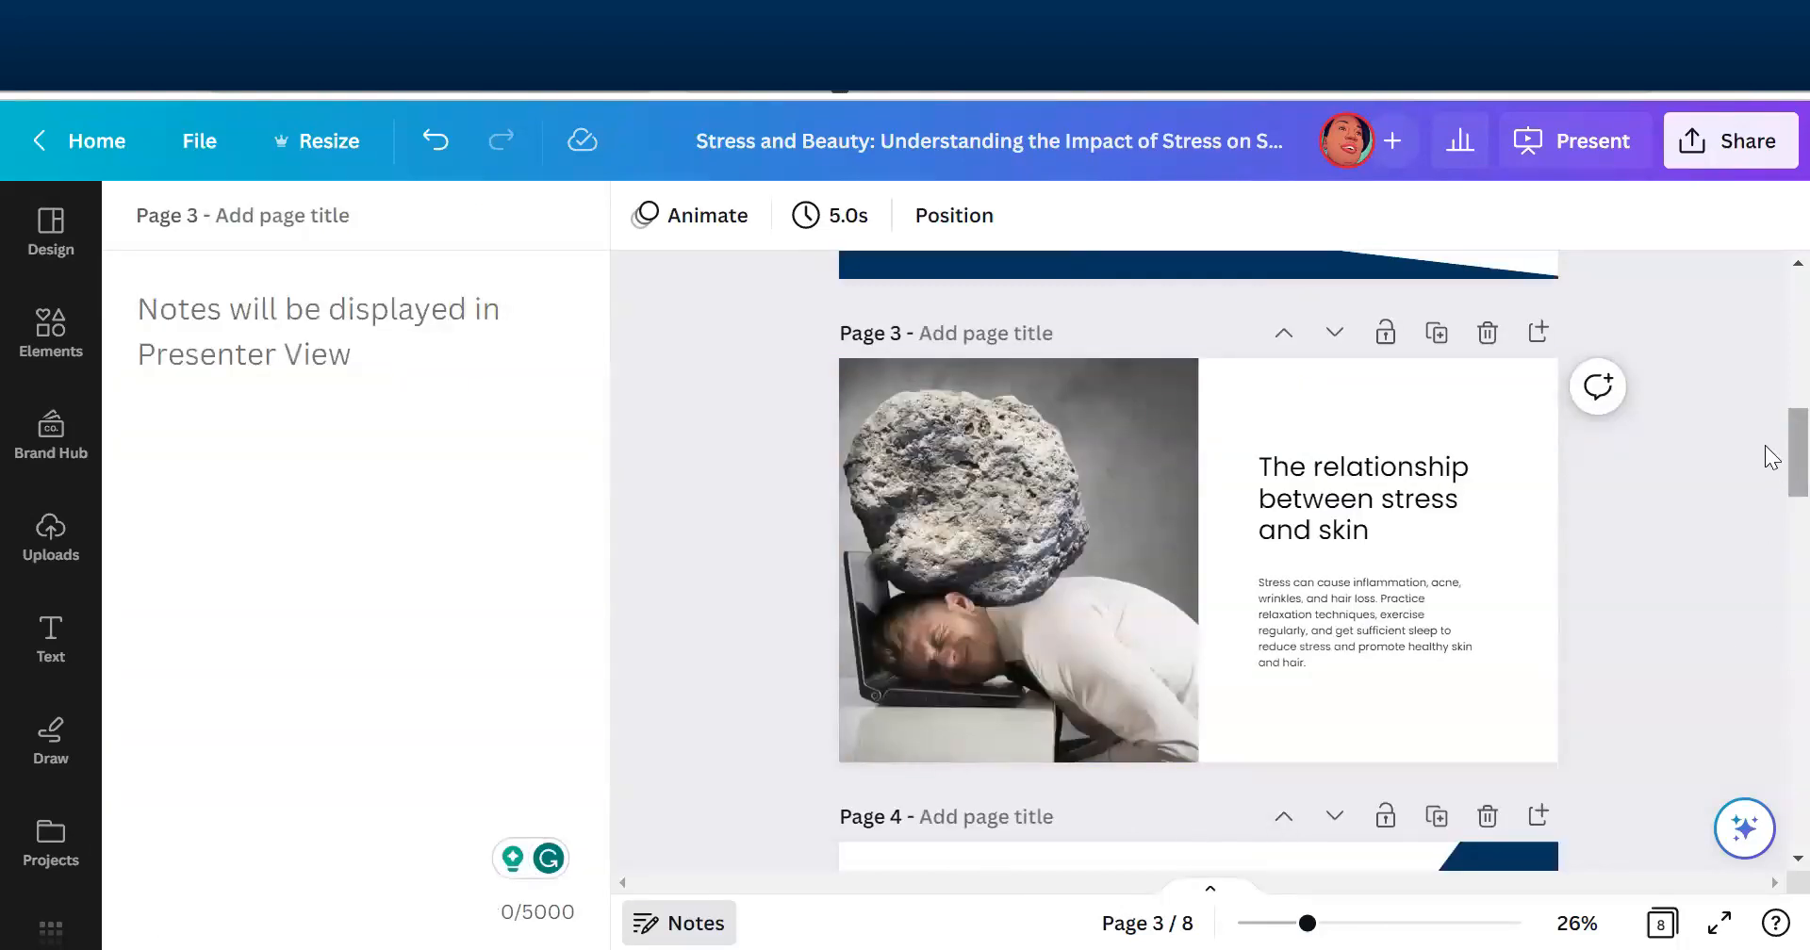
# - Narrow the closing thank-you text box on page 8 to leave more space before the laptop illustration
pyautogui.scroll(10, 1774, 466)
pyautogui.scroll(-10, 1772, 358)
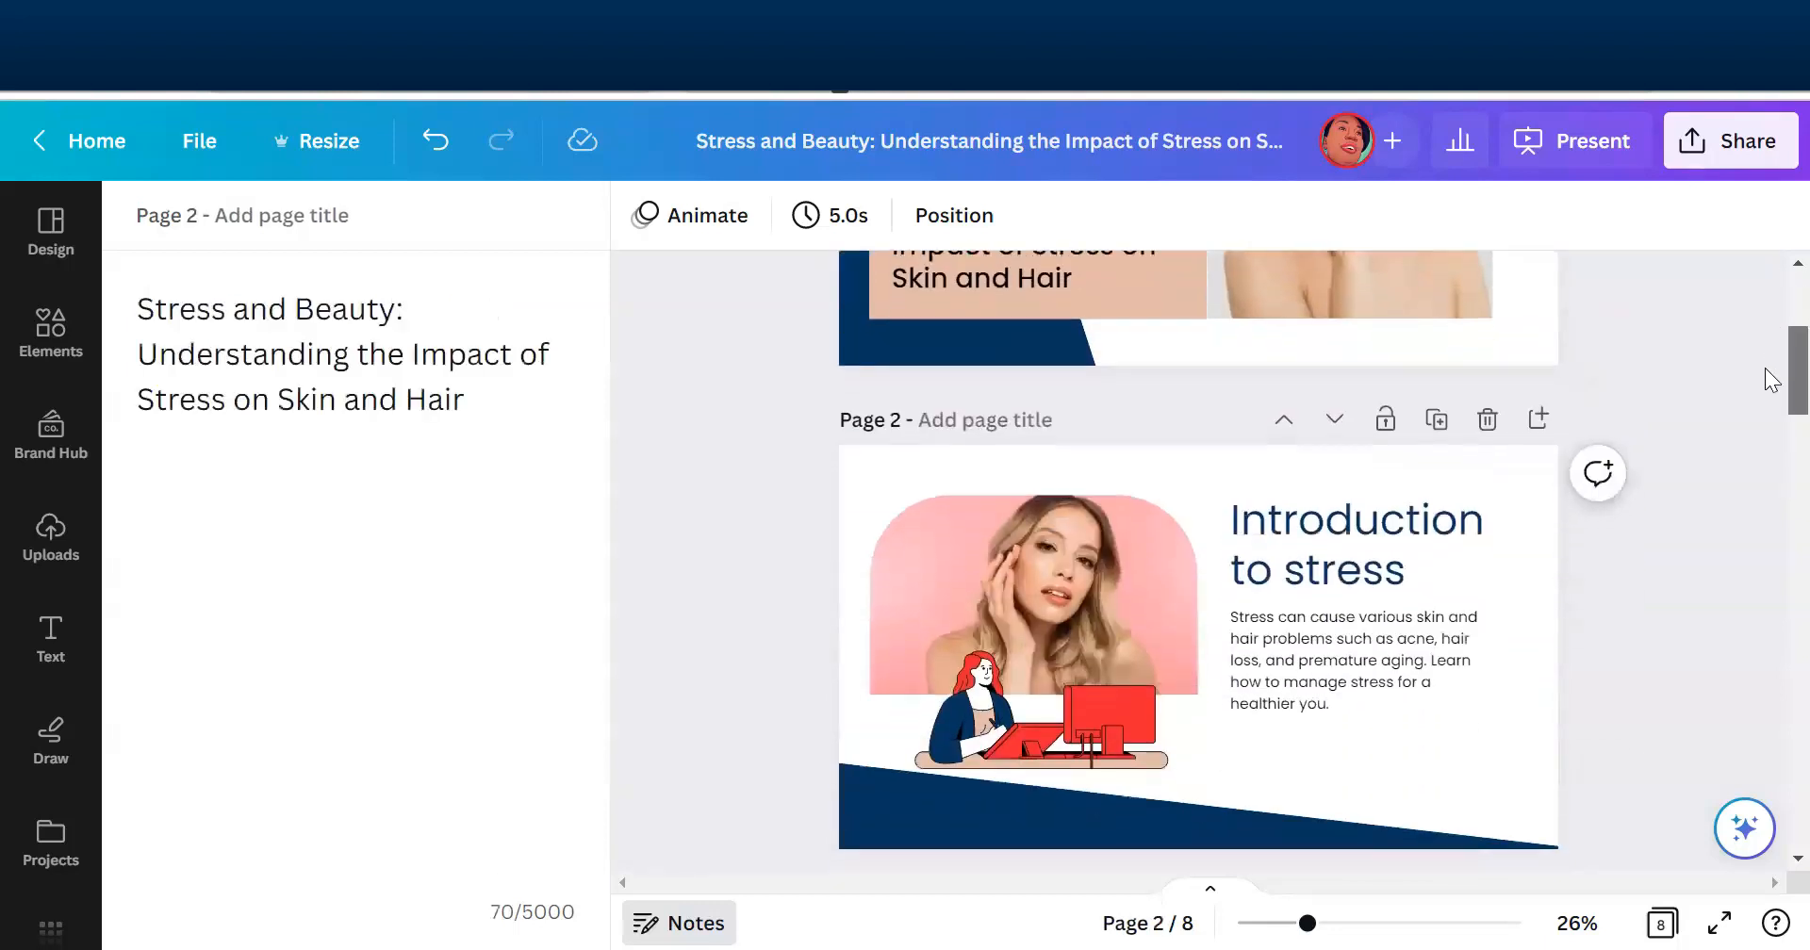
pyautogui.scroll(-15, 1772, 495)
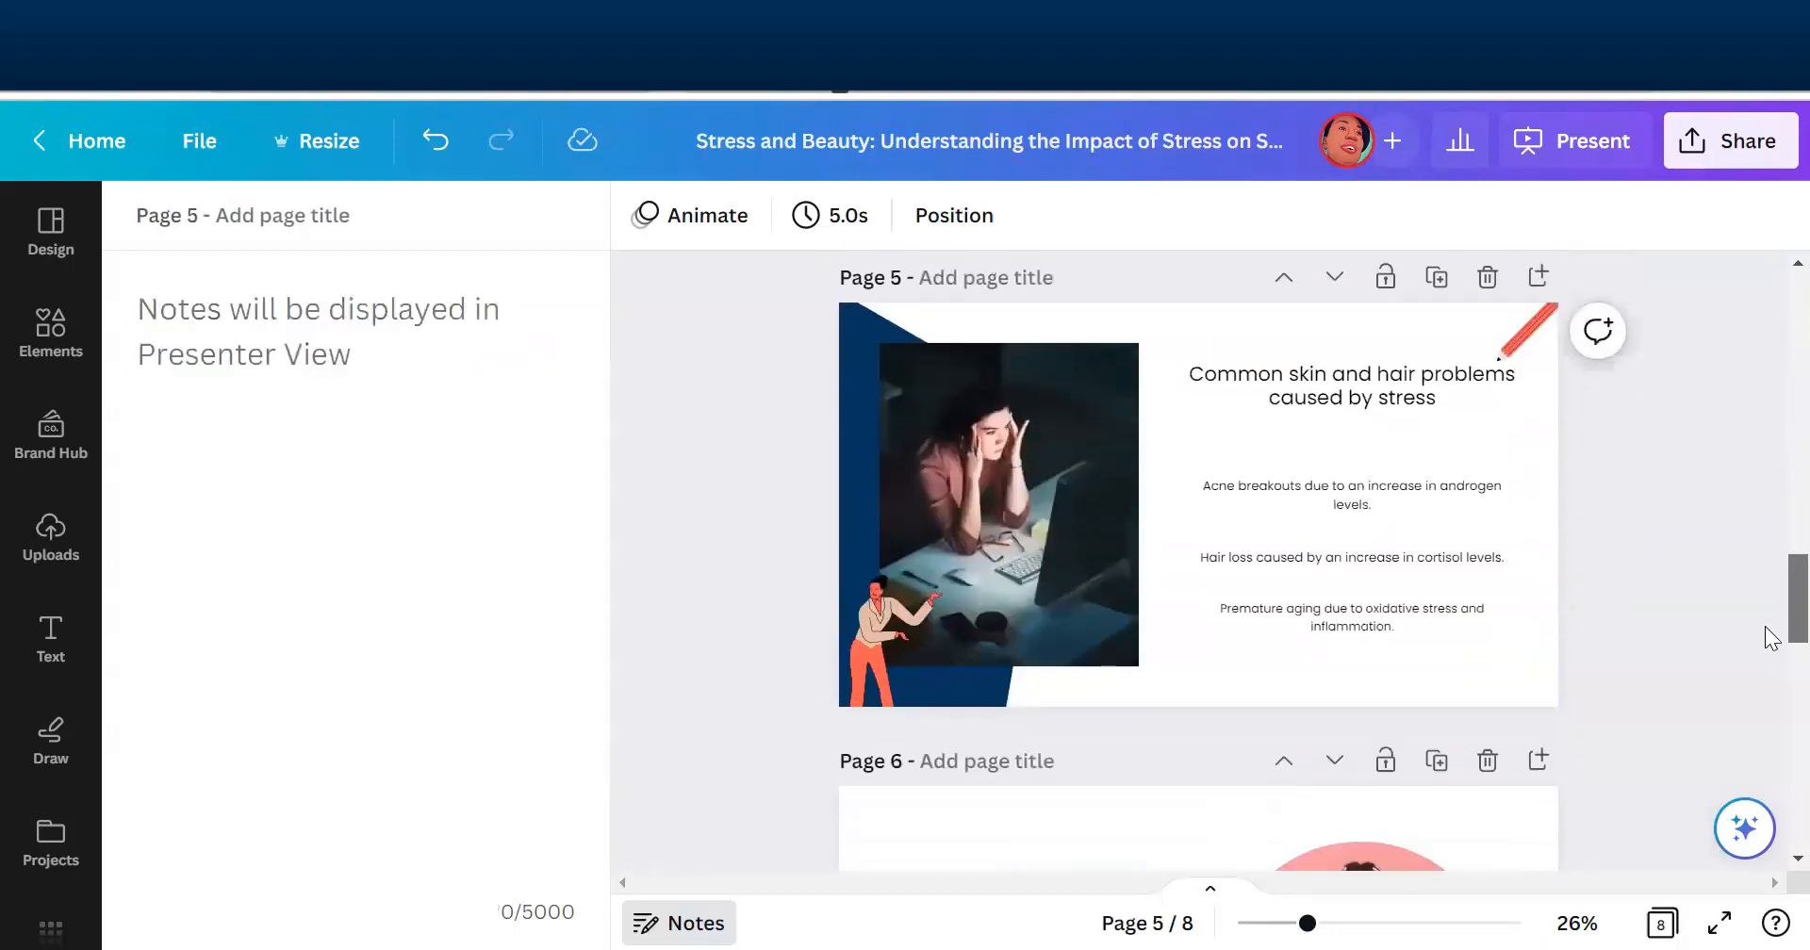
pyautogui.scroll(-5, 1772, 748)
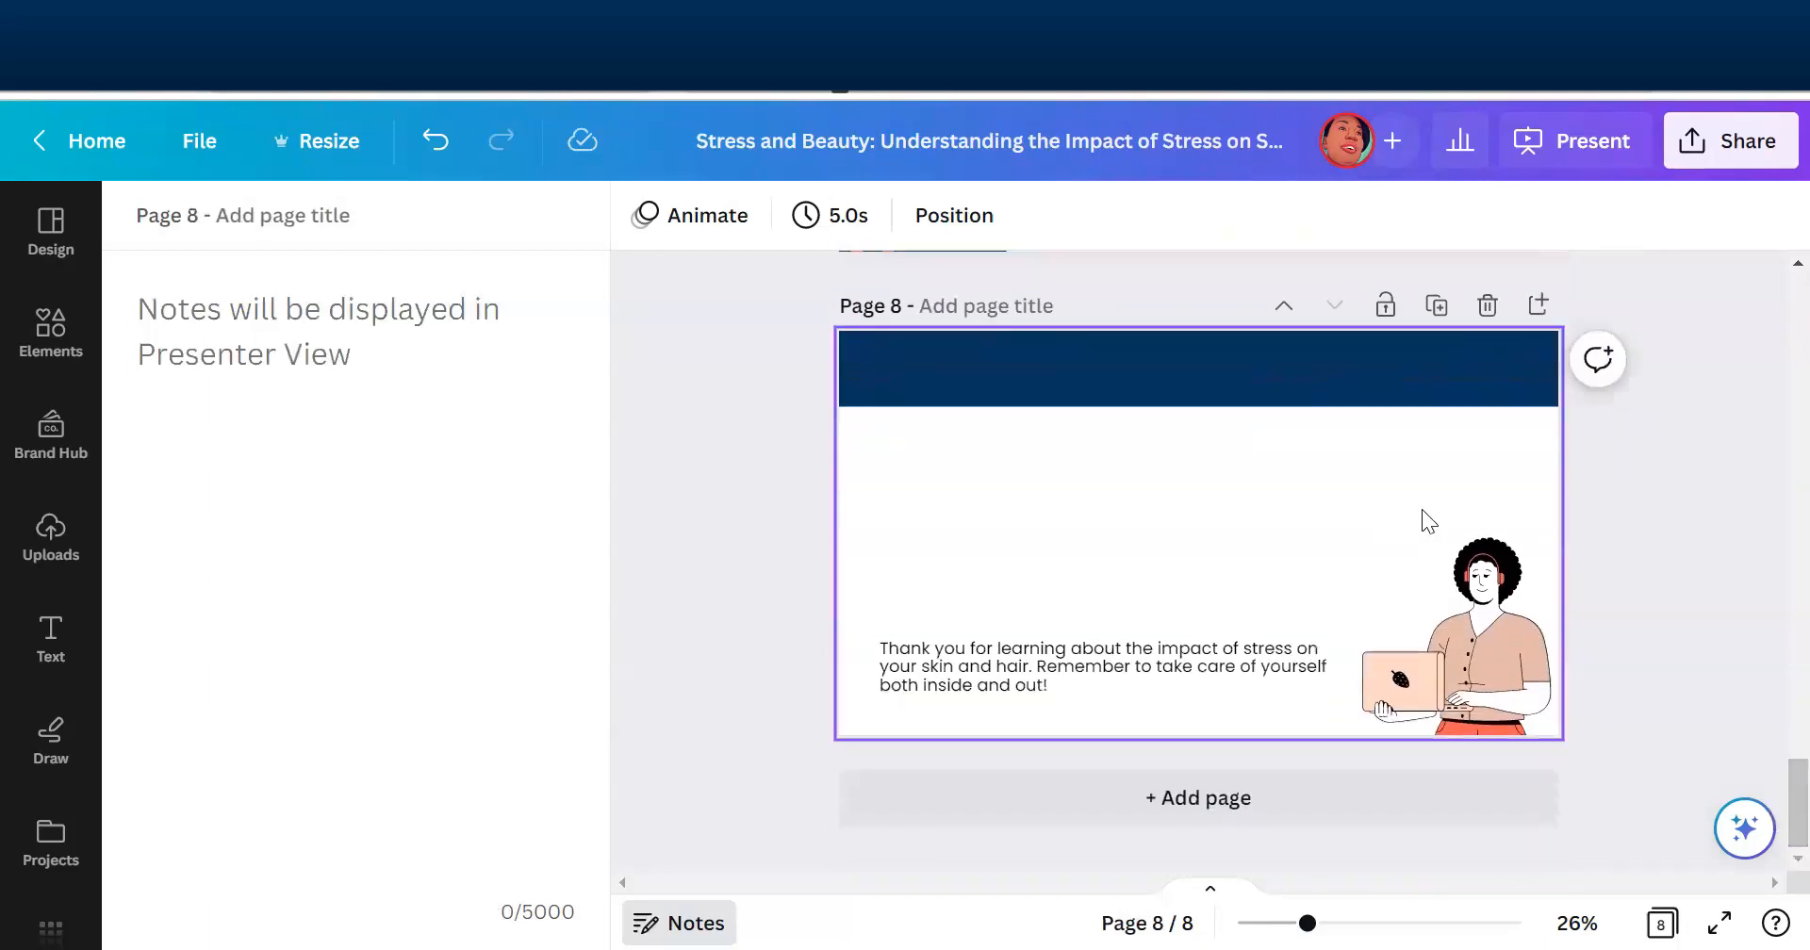
pyautogui.click(1298, 676)
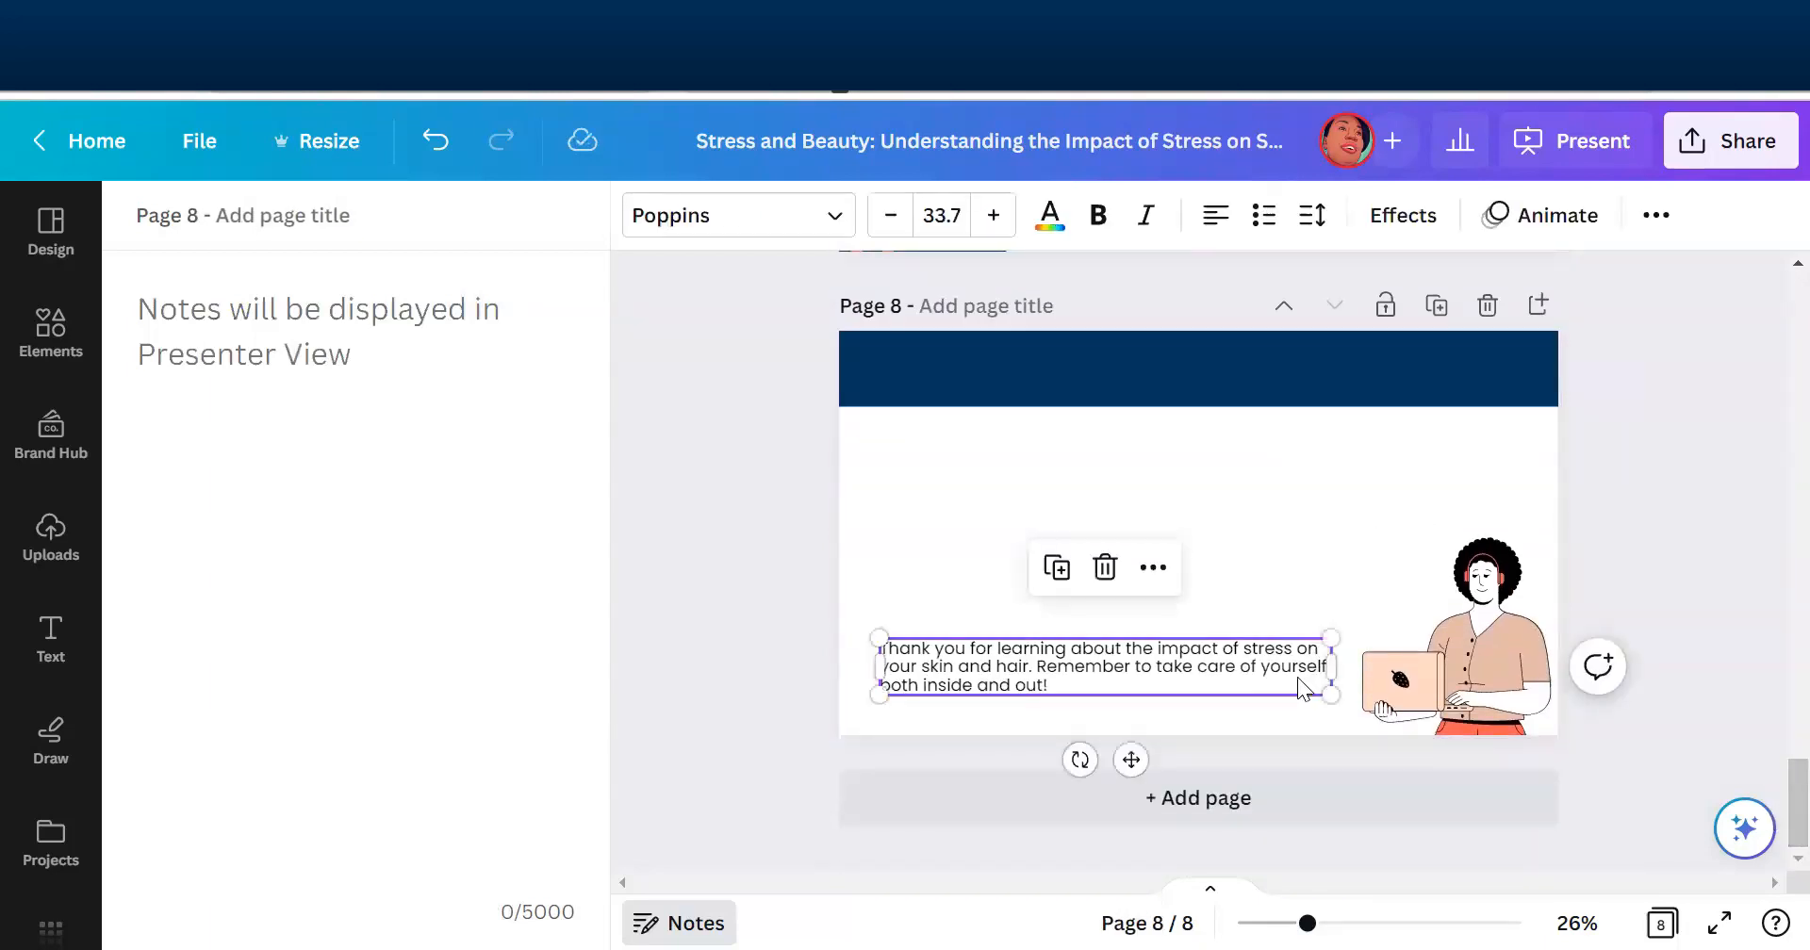
pyautogui.moveTo(1332, 666); pyautogui.dragTo(1297, 650)
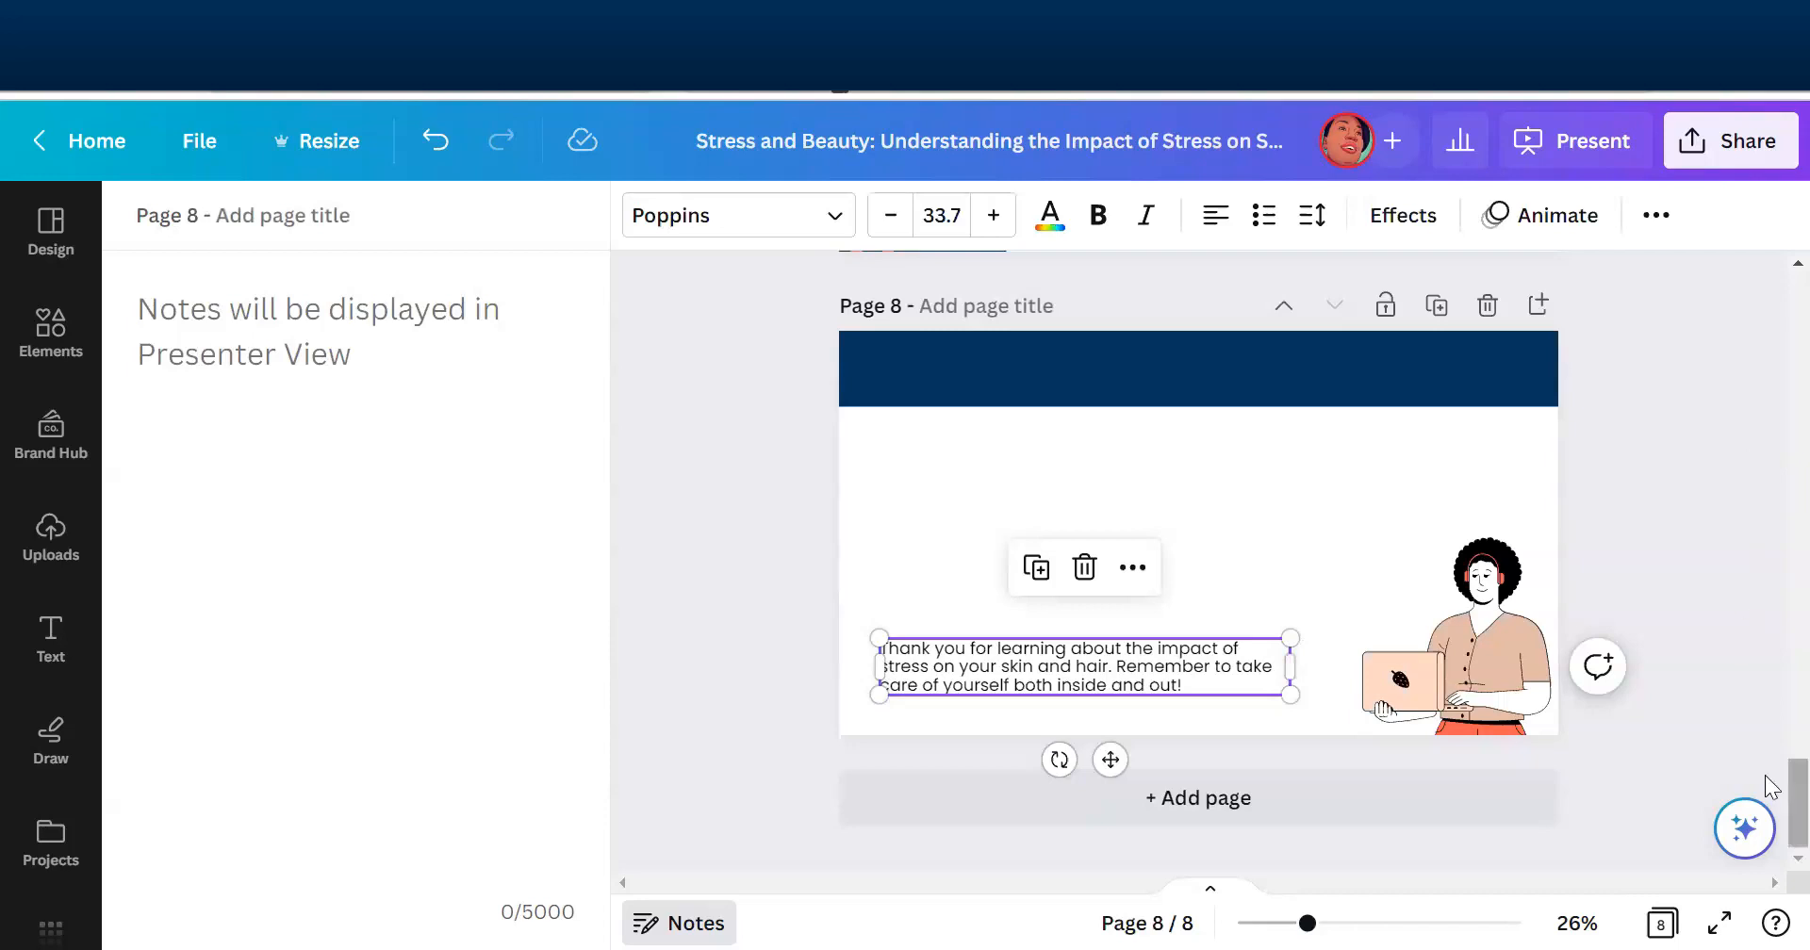
# - Return to page 1 and clear the text selection
pyautogui.moveTo(1770, 806); pyautogui.dragTo(1770, 345)
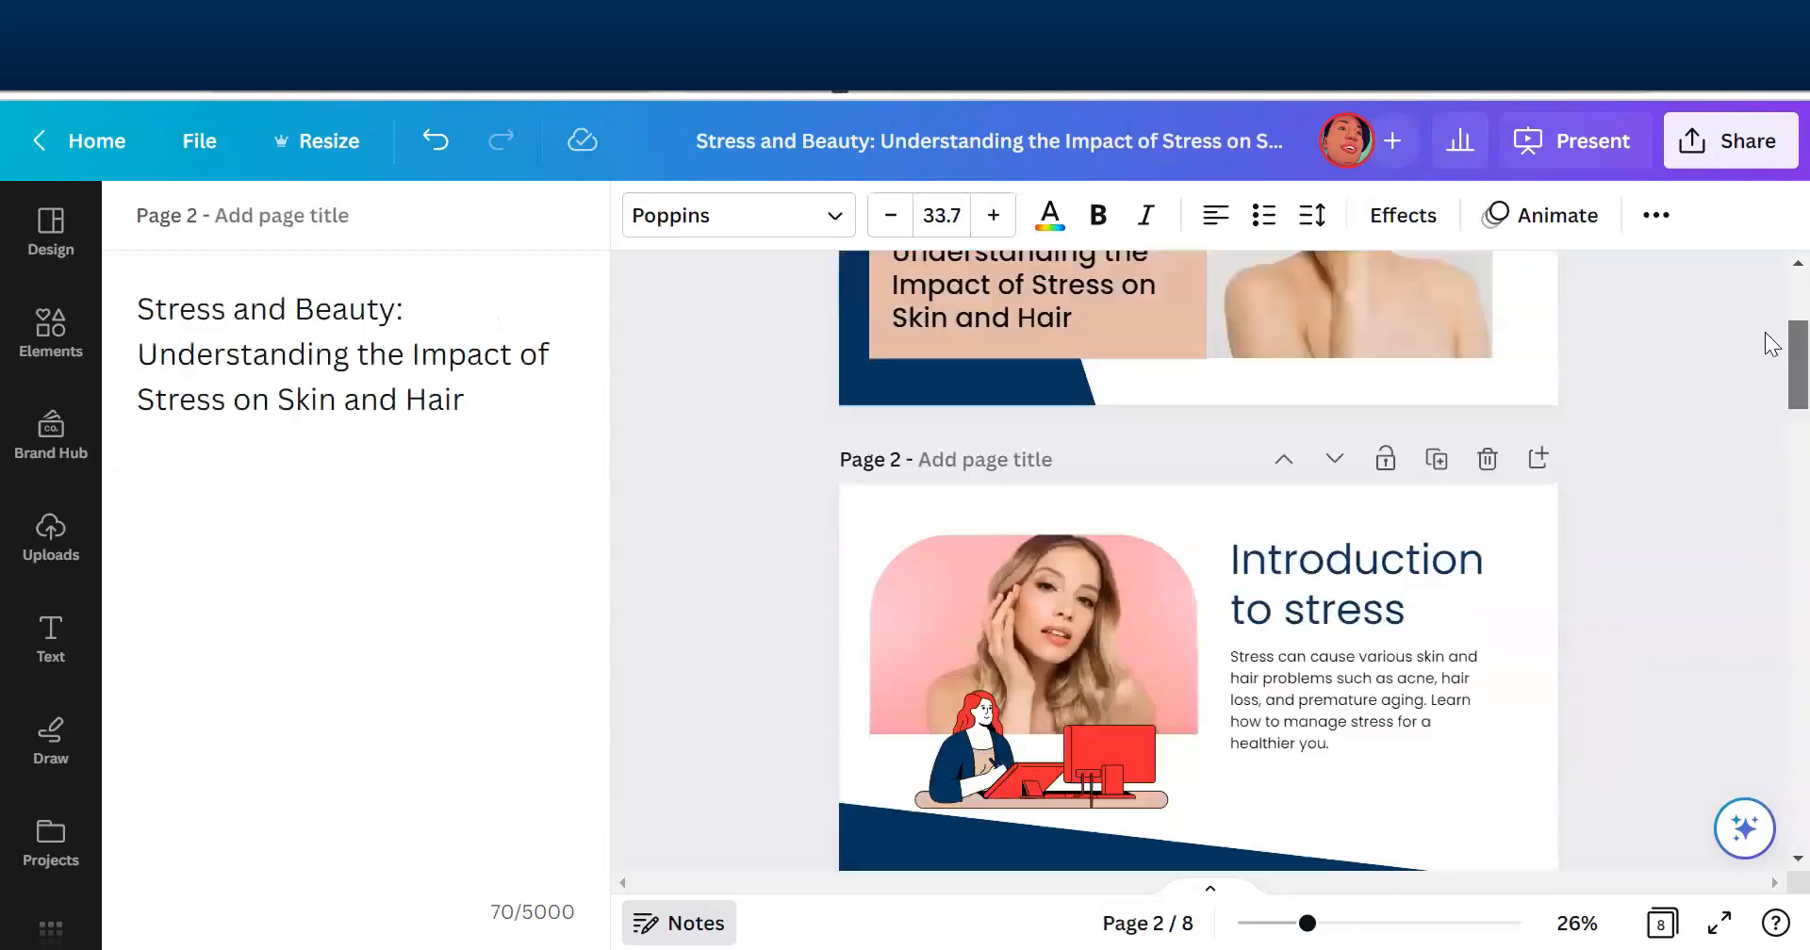
pyautogui.moveTo(1770, 281); pyautogui.dragTo(1770, 323)
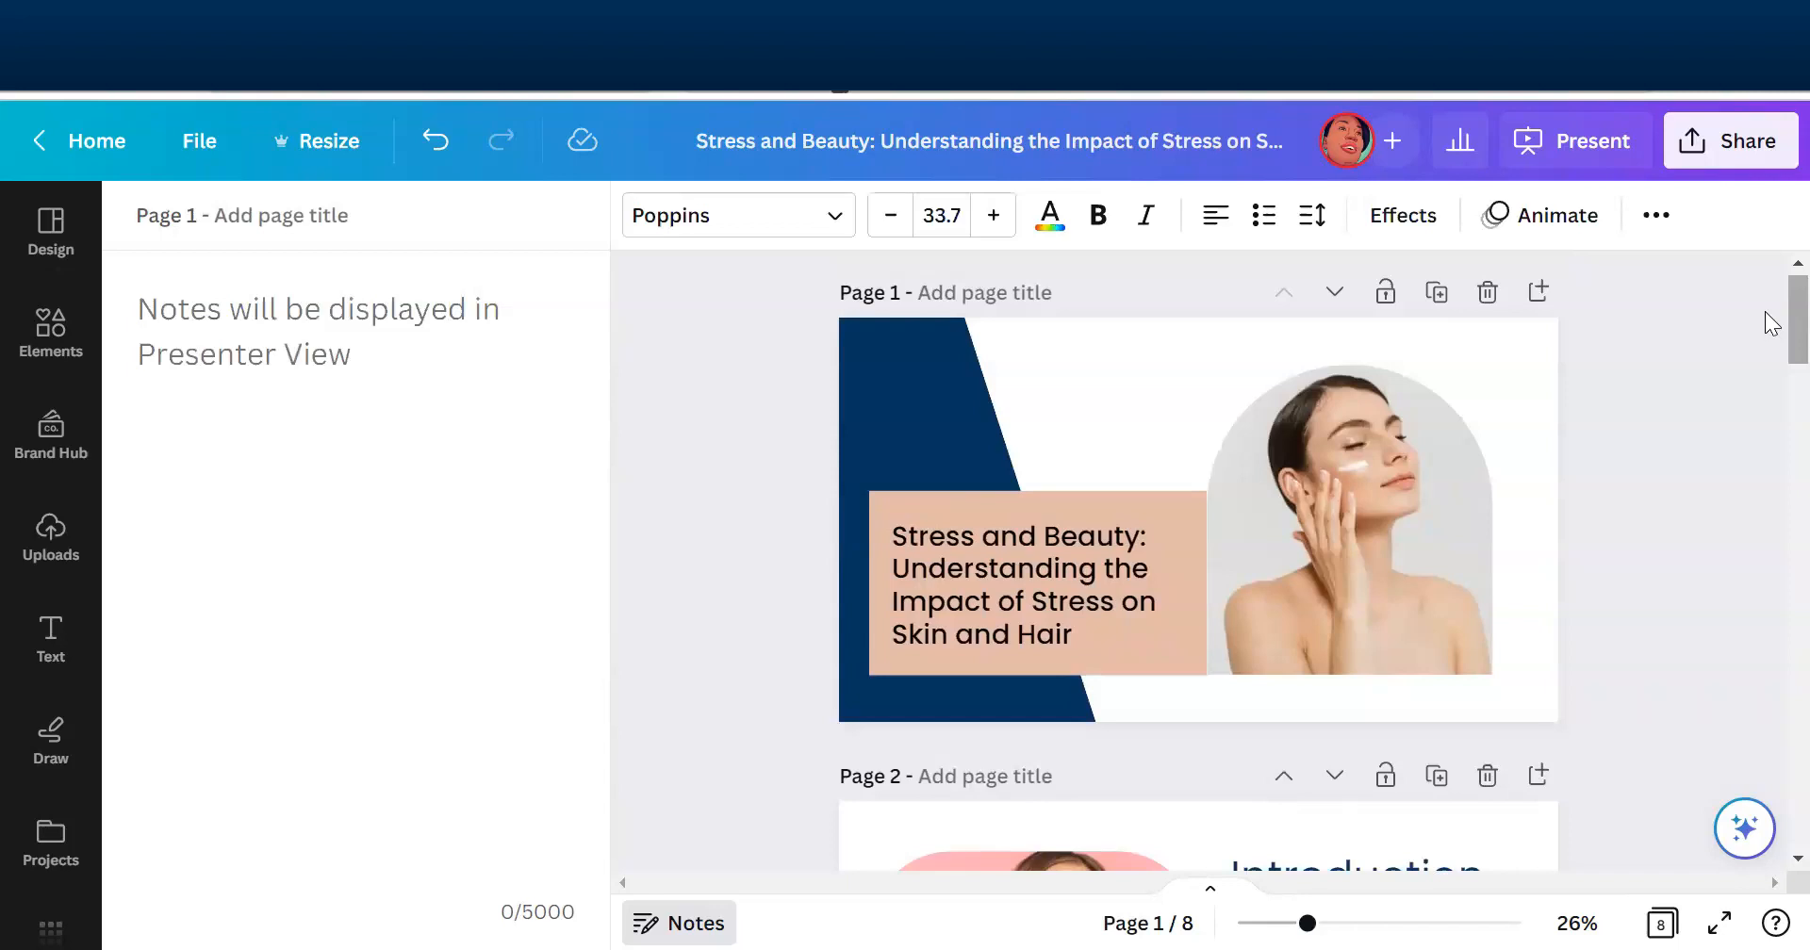
pyautogui.click(1746, 337)
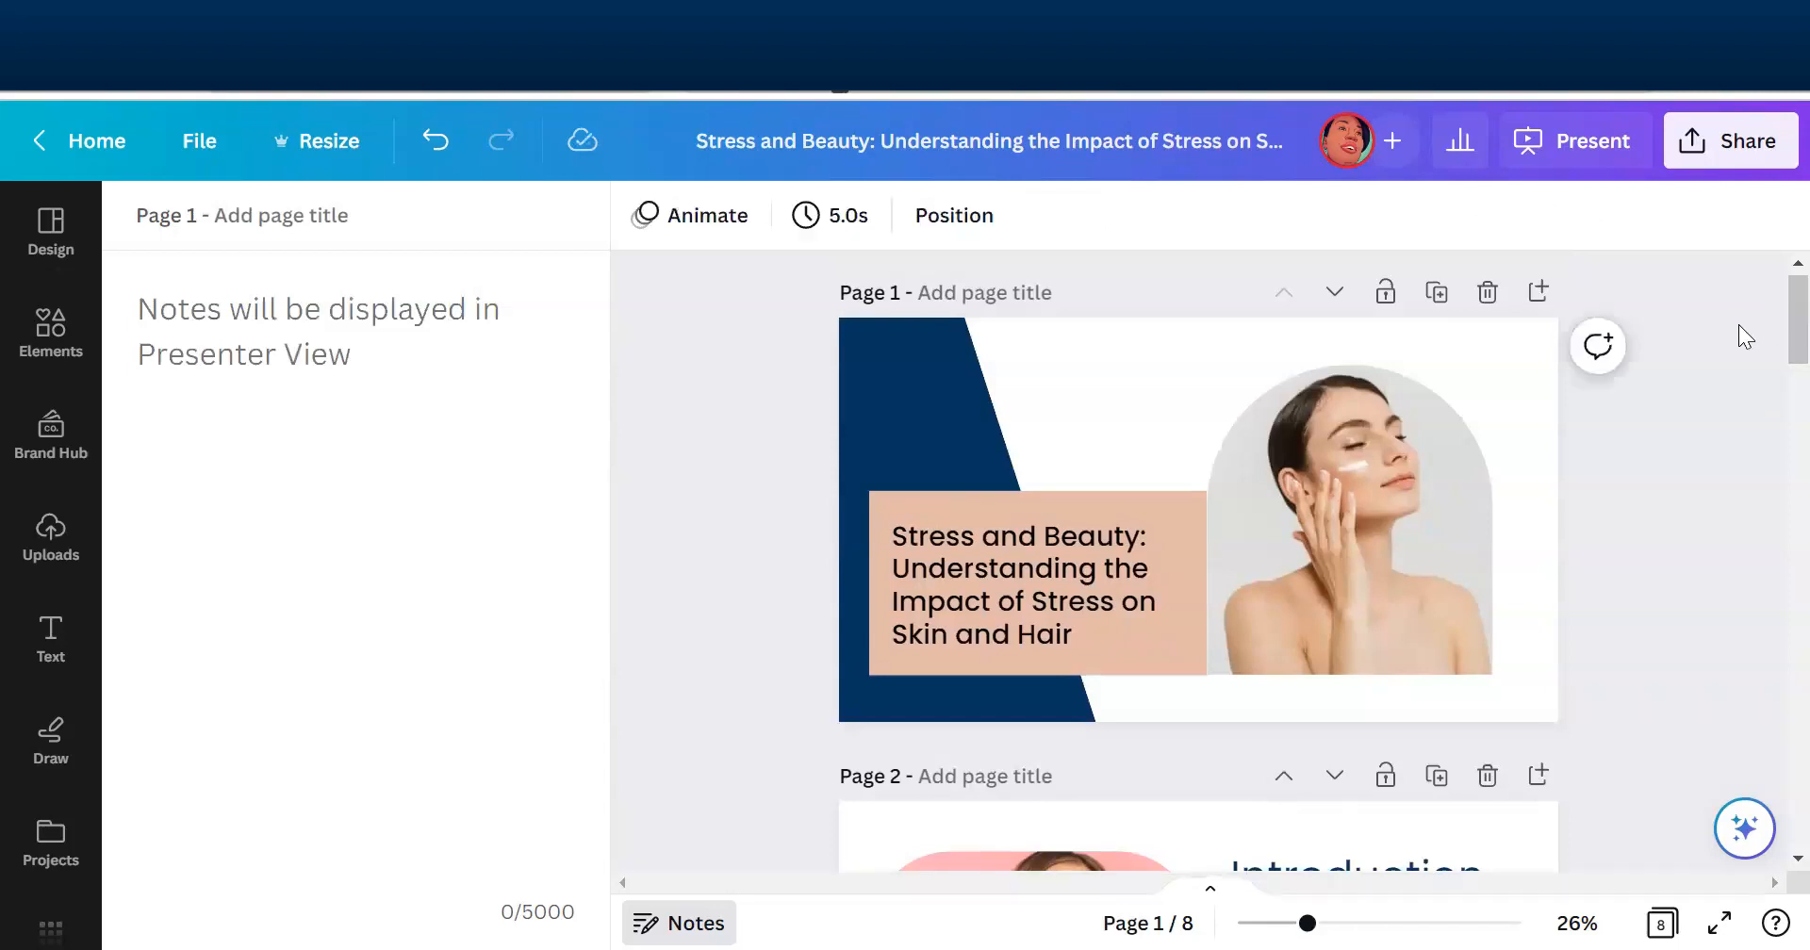
# - Add a blank page 9 at the end of the presentation and clear its selection
pyautogui.scroll(-5, 1770, 349)
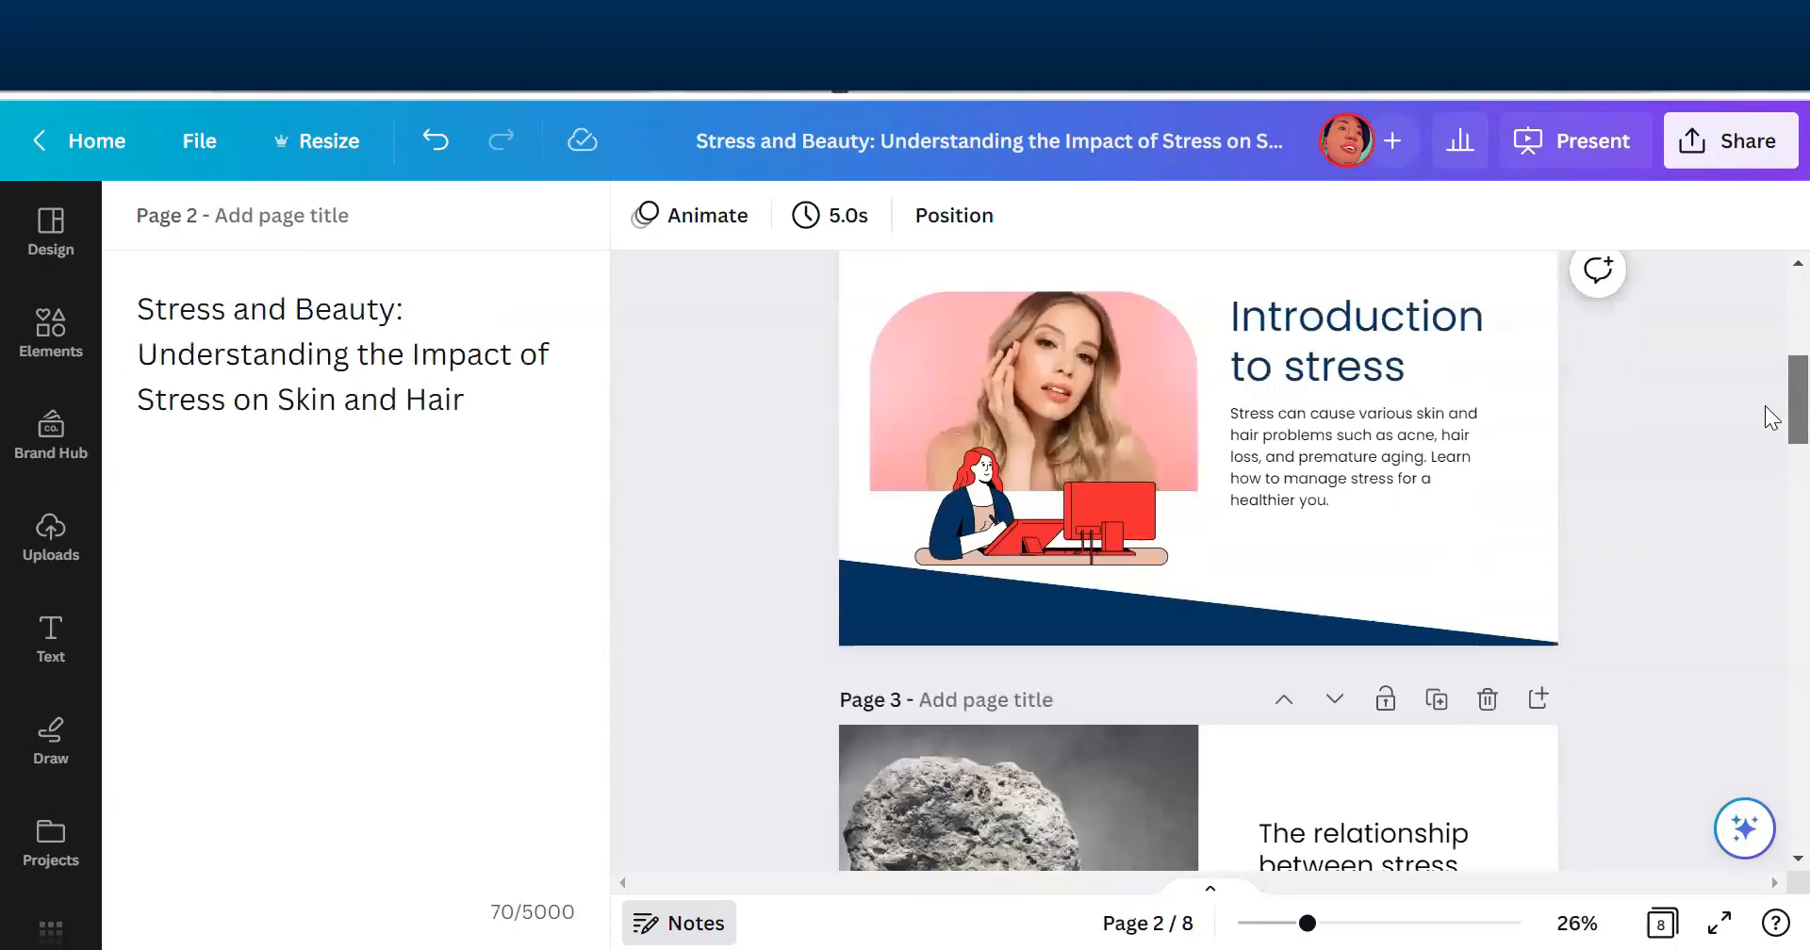
pyautogui.scroll(-3, 1769, 396)
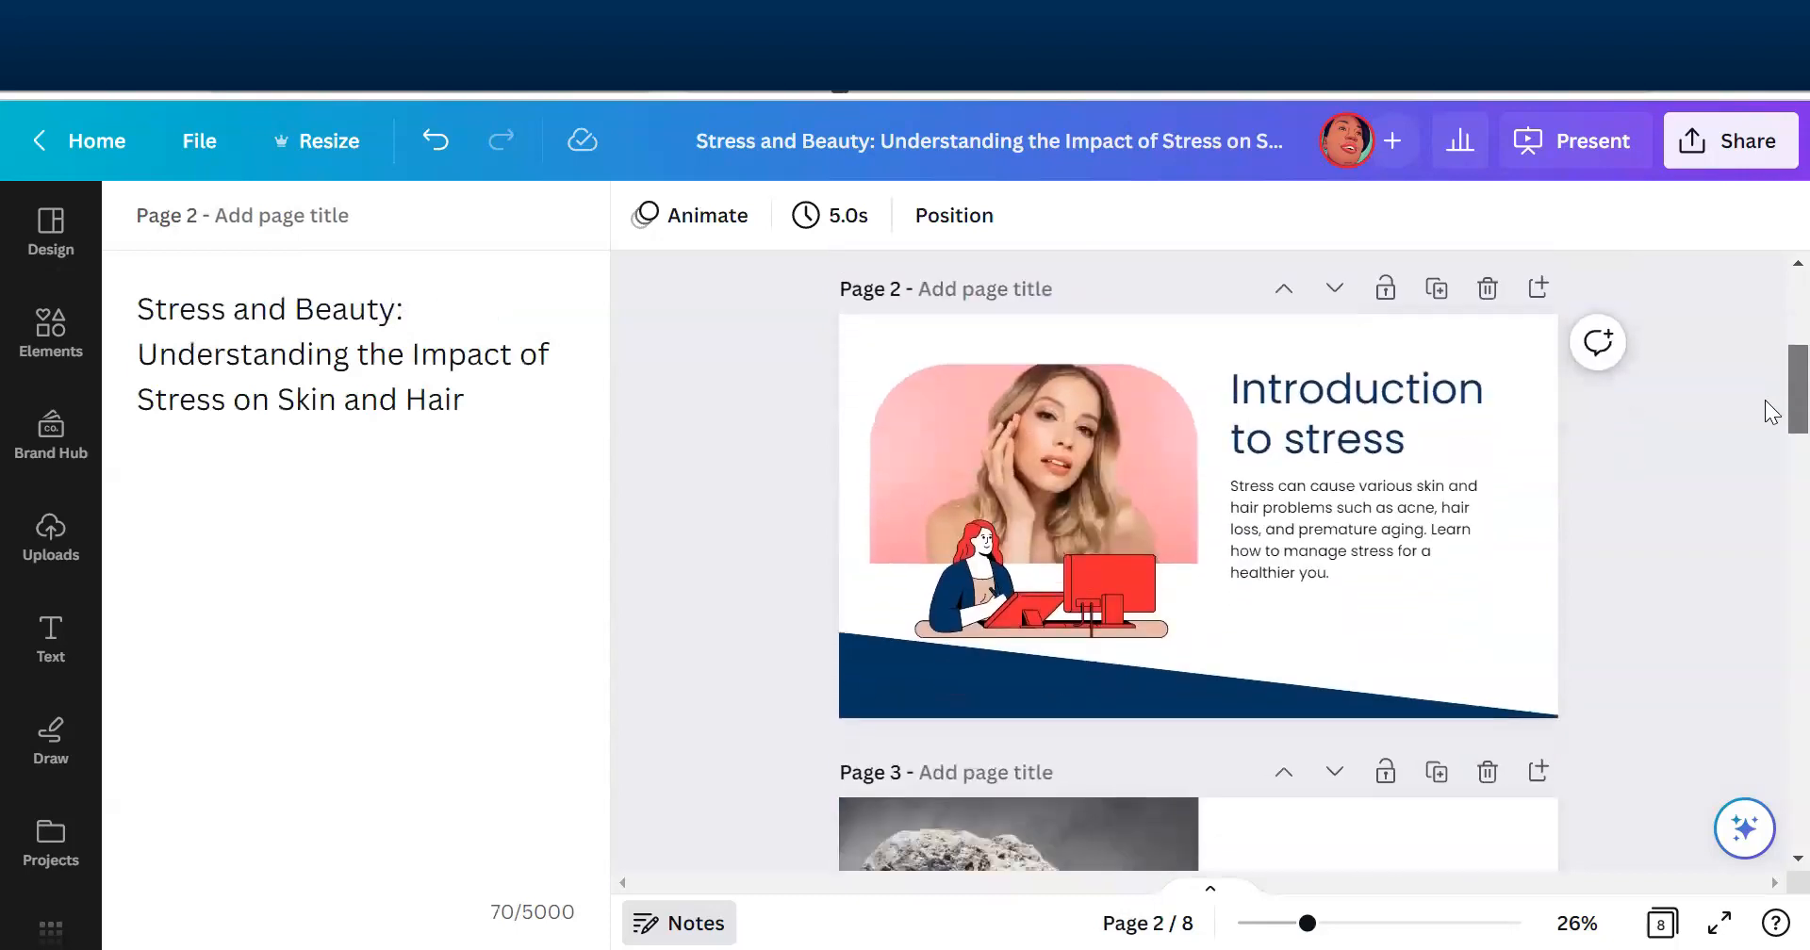
pyautogui.scroll(-15, 1769, 435)
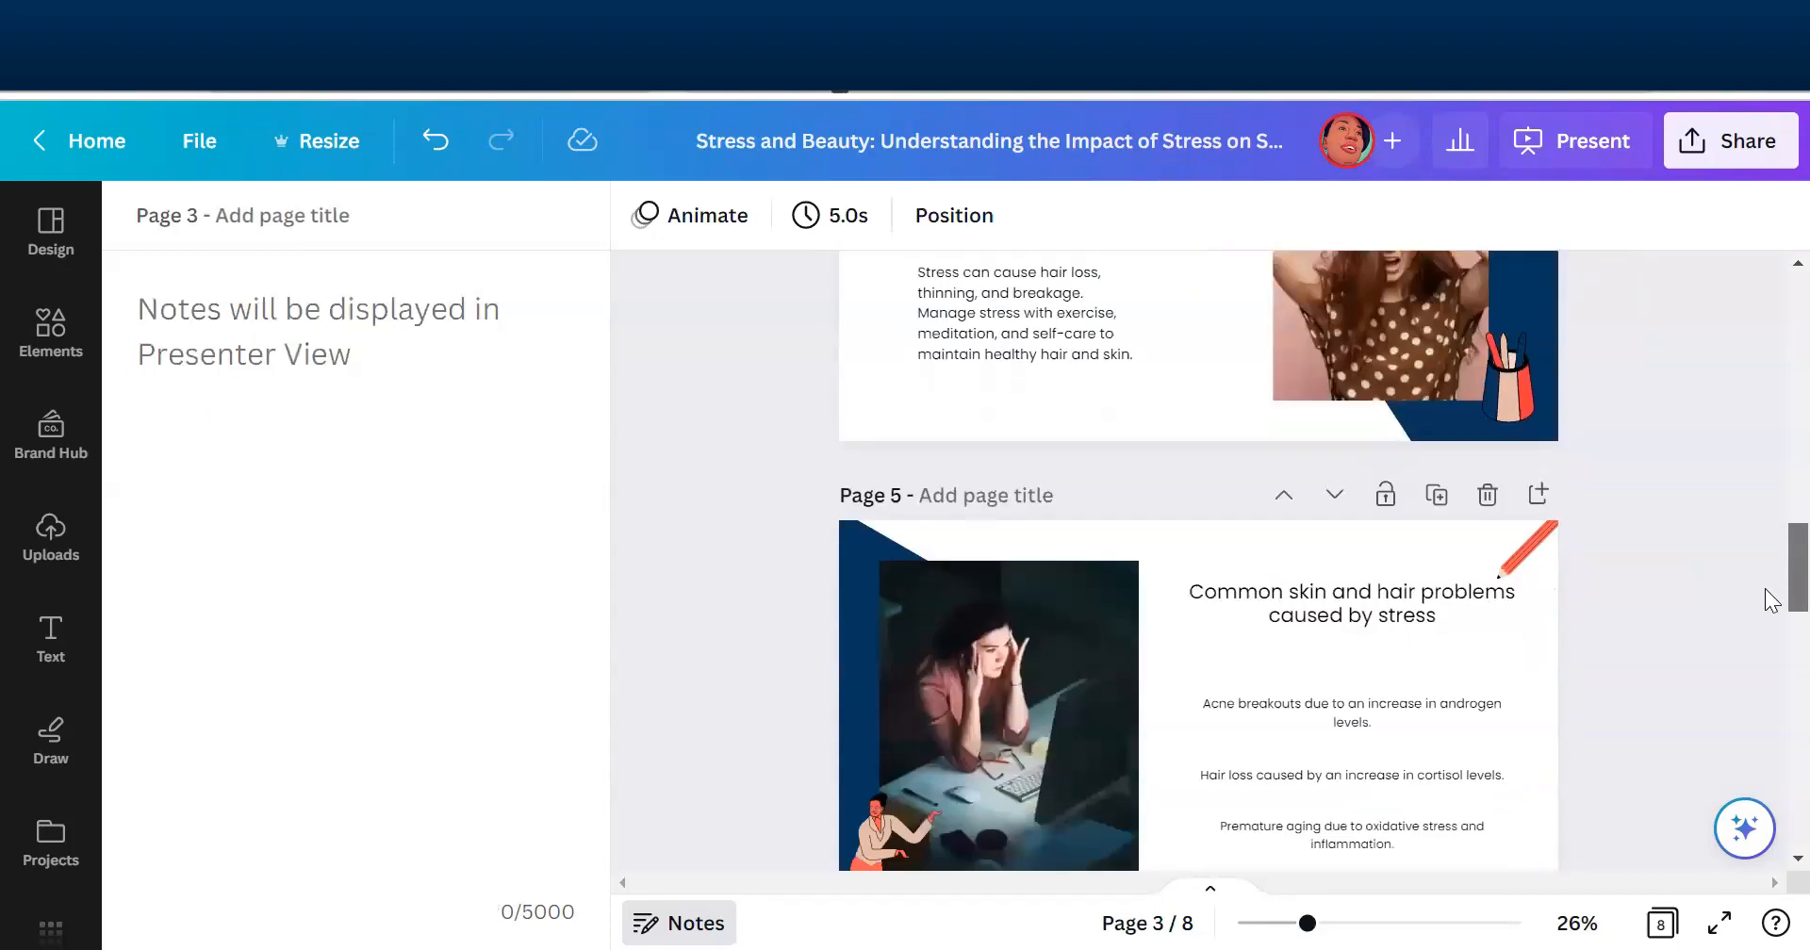
pyautogui.scroll(-10, 1769, 657)
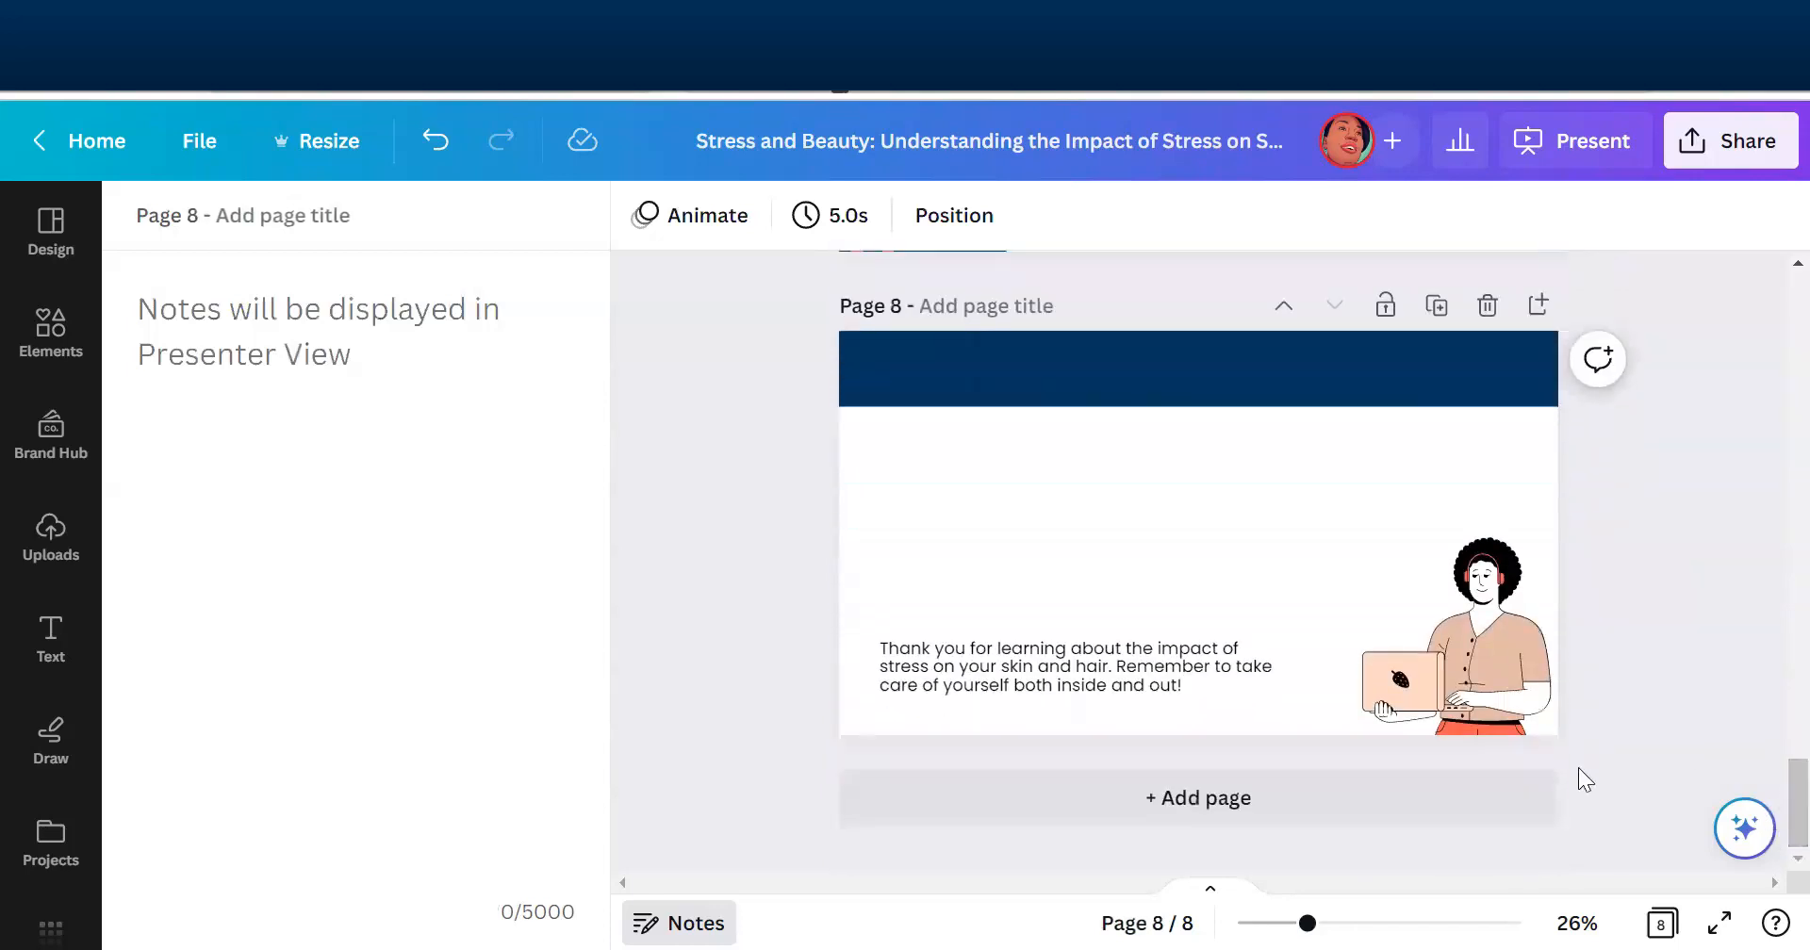
pyautogui.click(1230, 801)
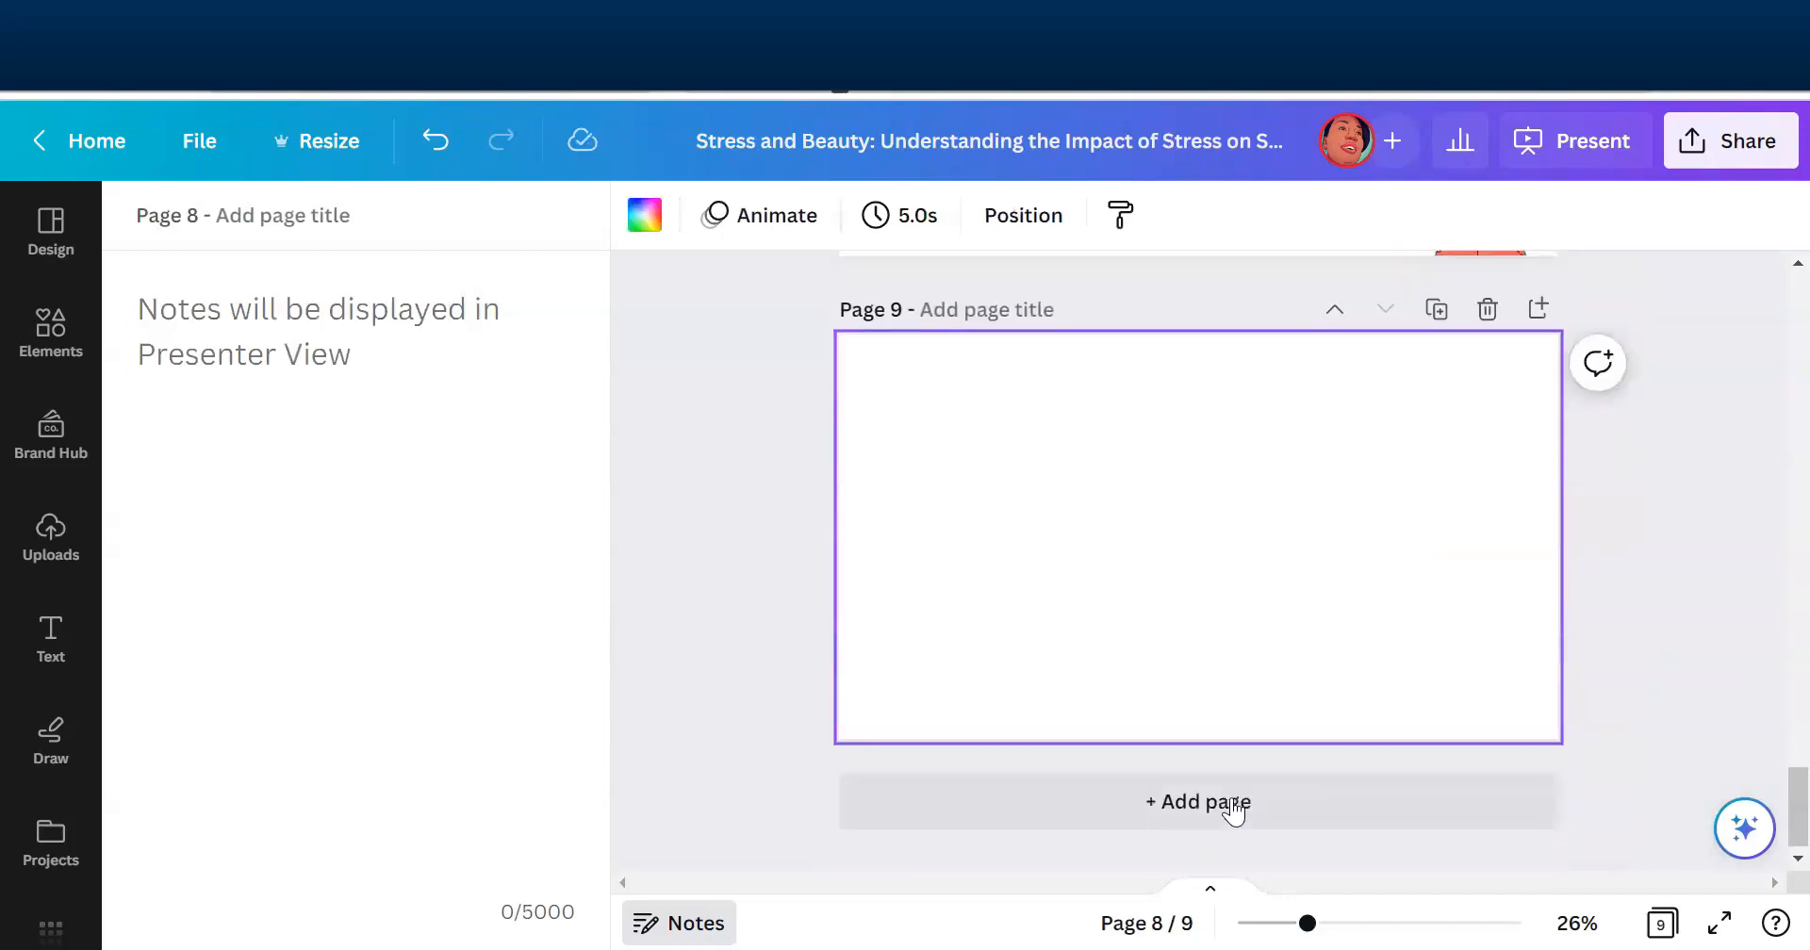
pyautogui.click(698, 690)
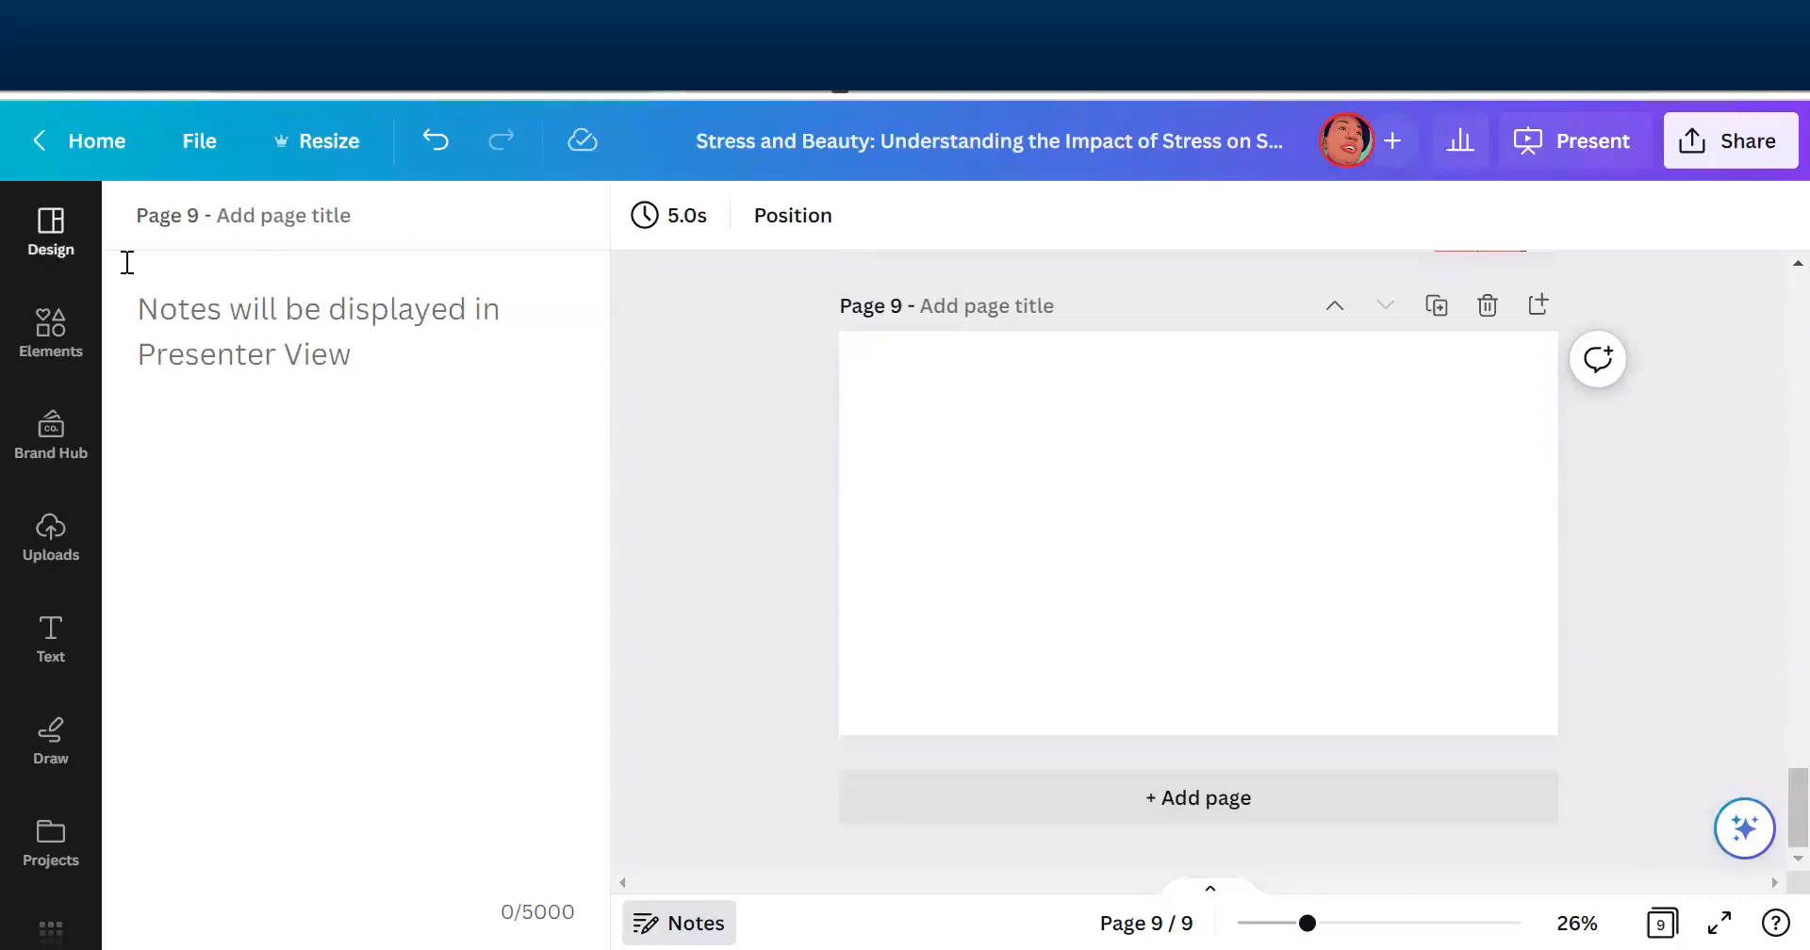
# - Search the presentation templates for "presentation"
pyautogui.click(44, 240)
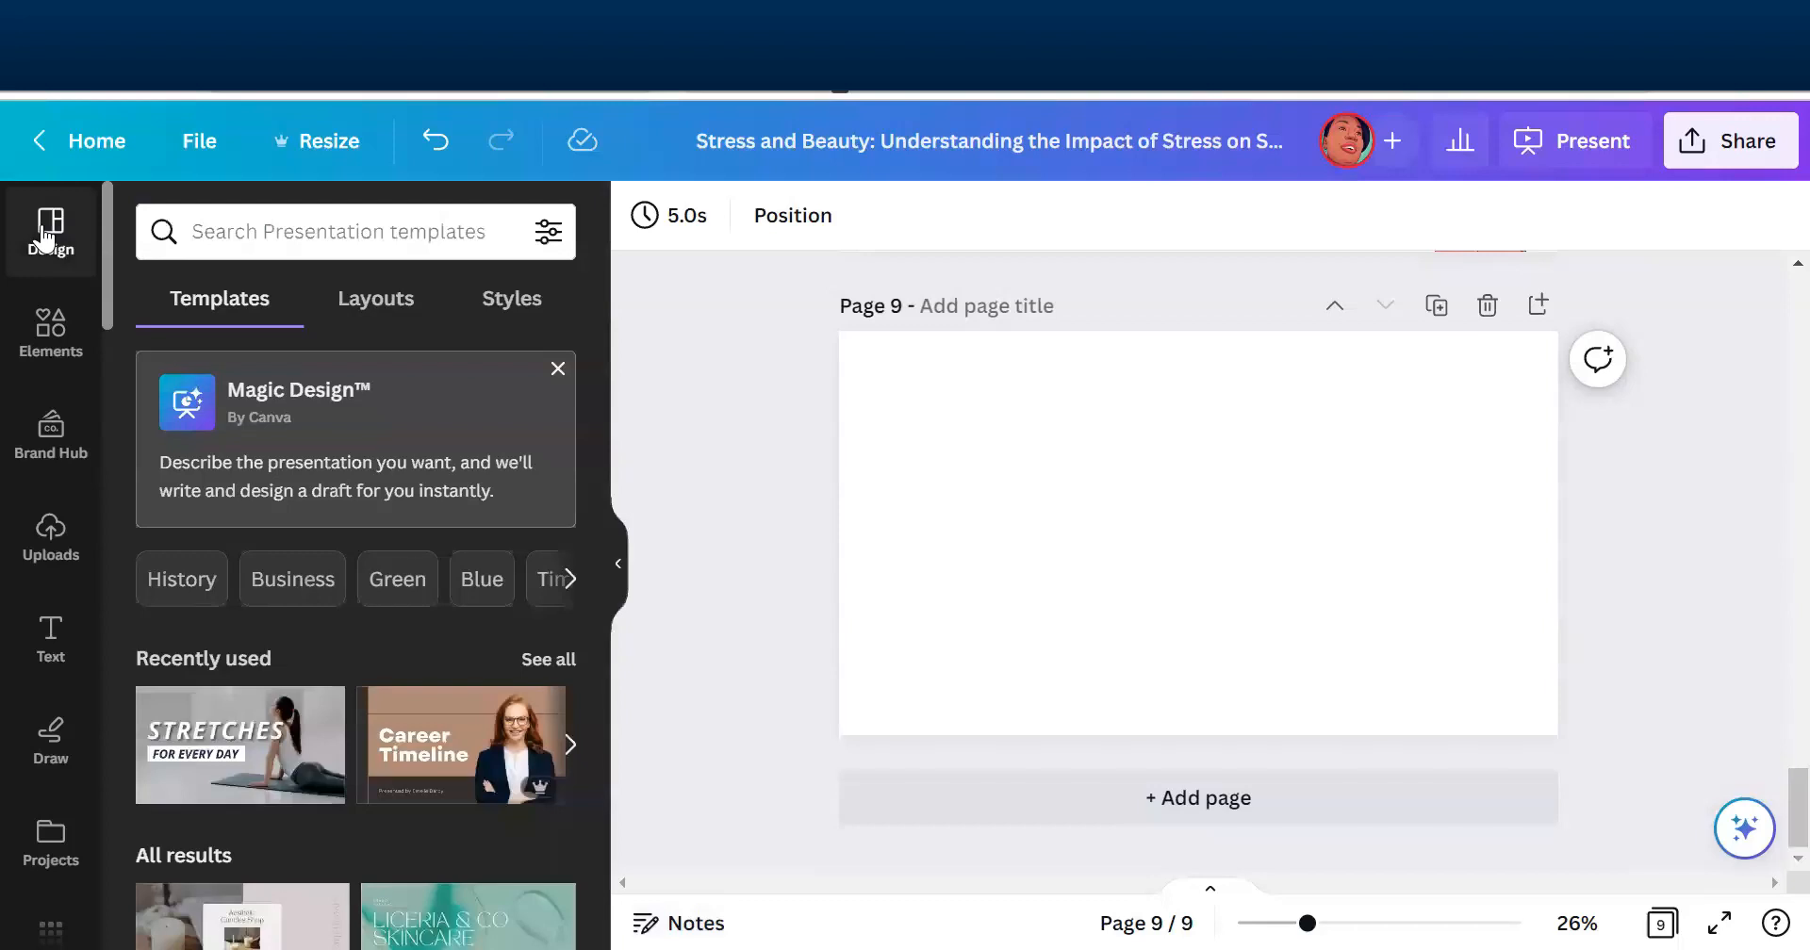
pyautogui.click(333, 236)
pyautogui.write('pr')
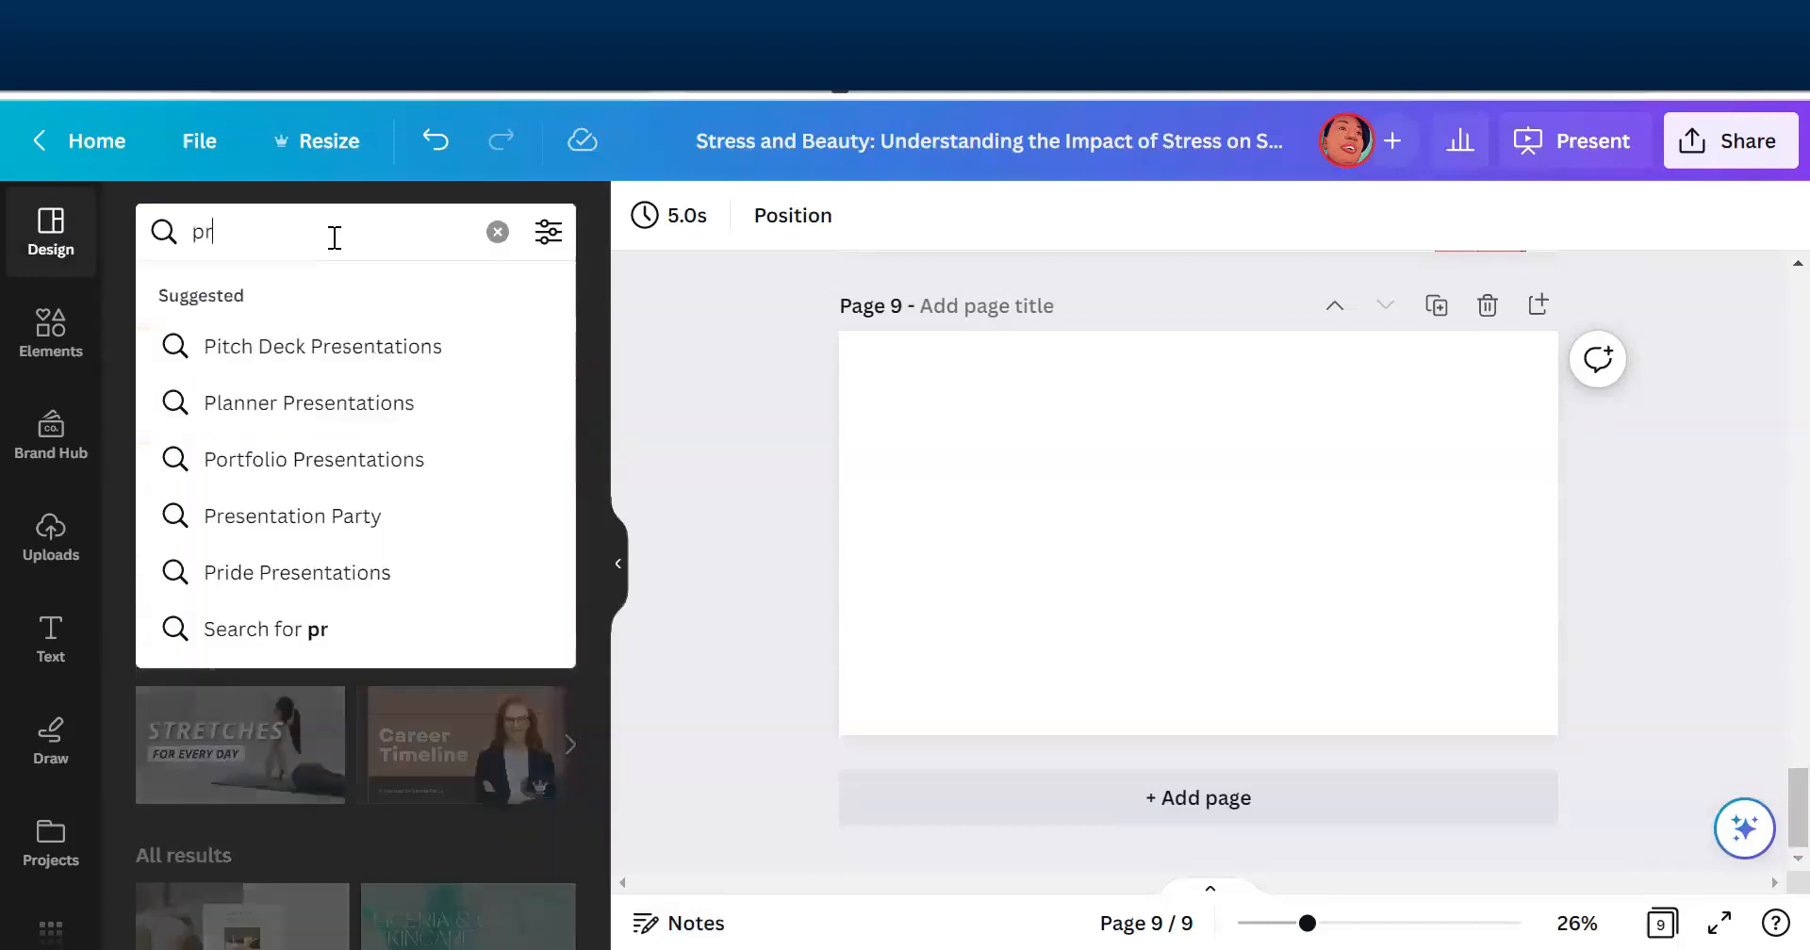
pyautogui.write('esentation')
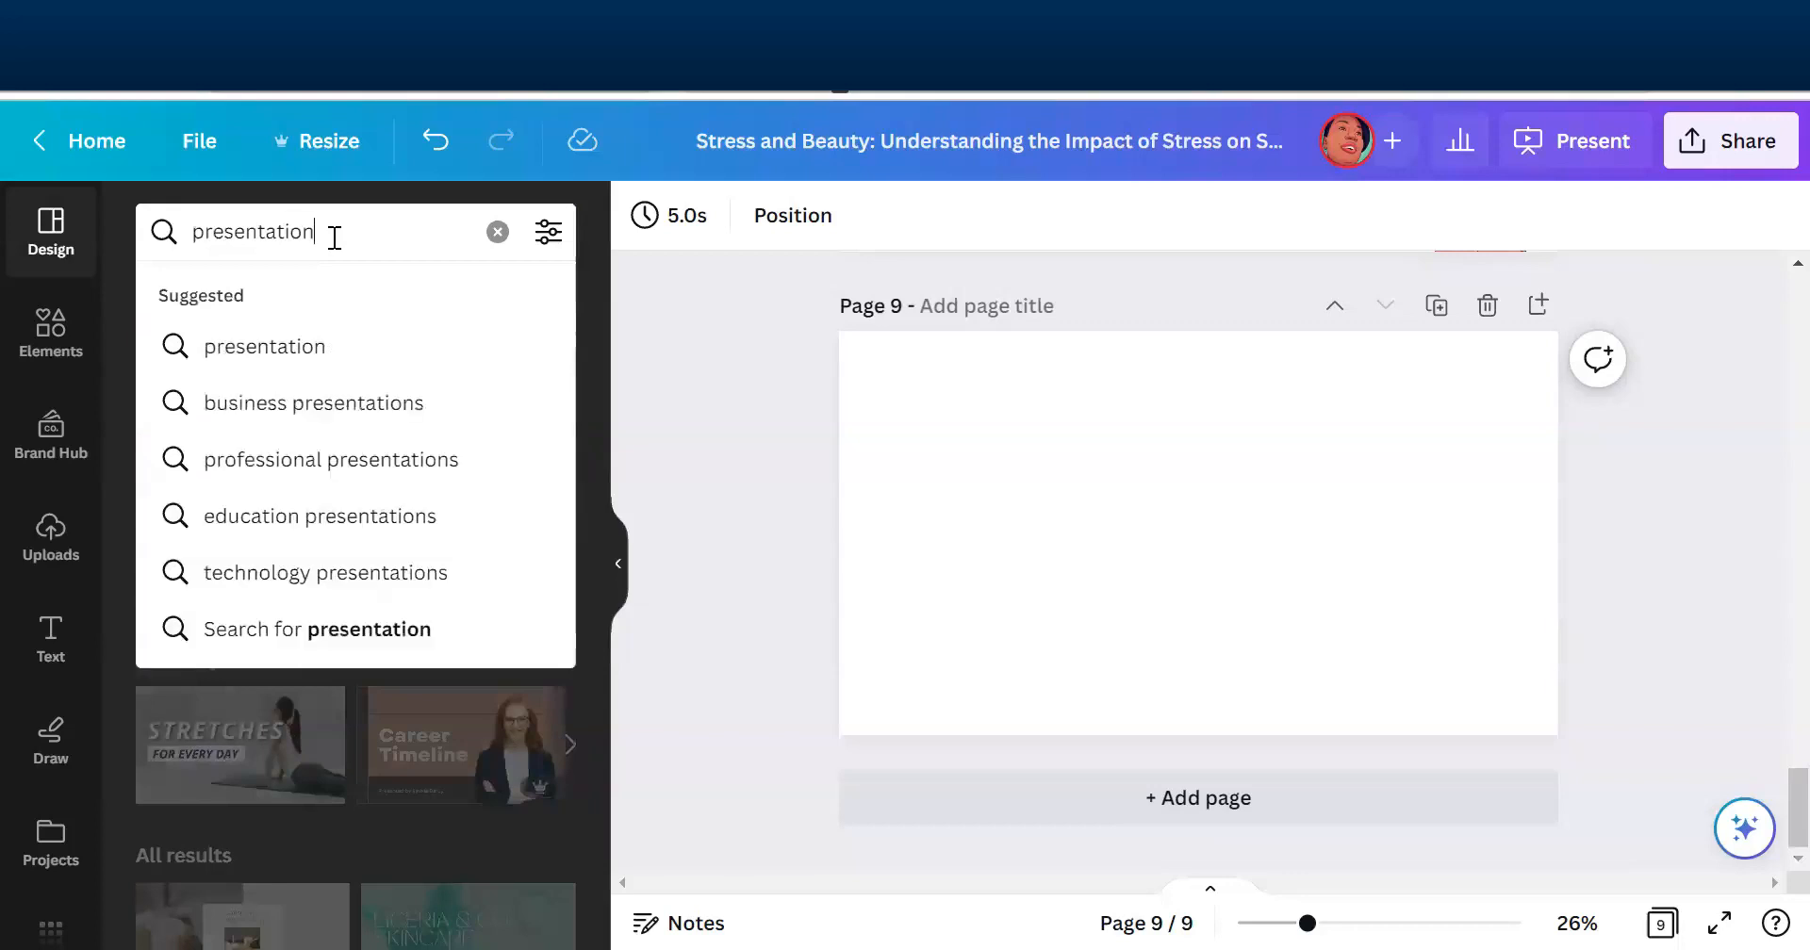
pyautogui.press('Return')
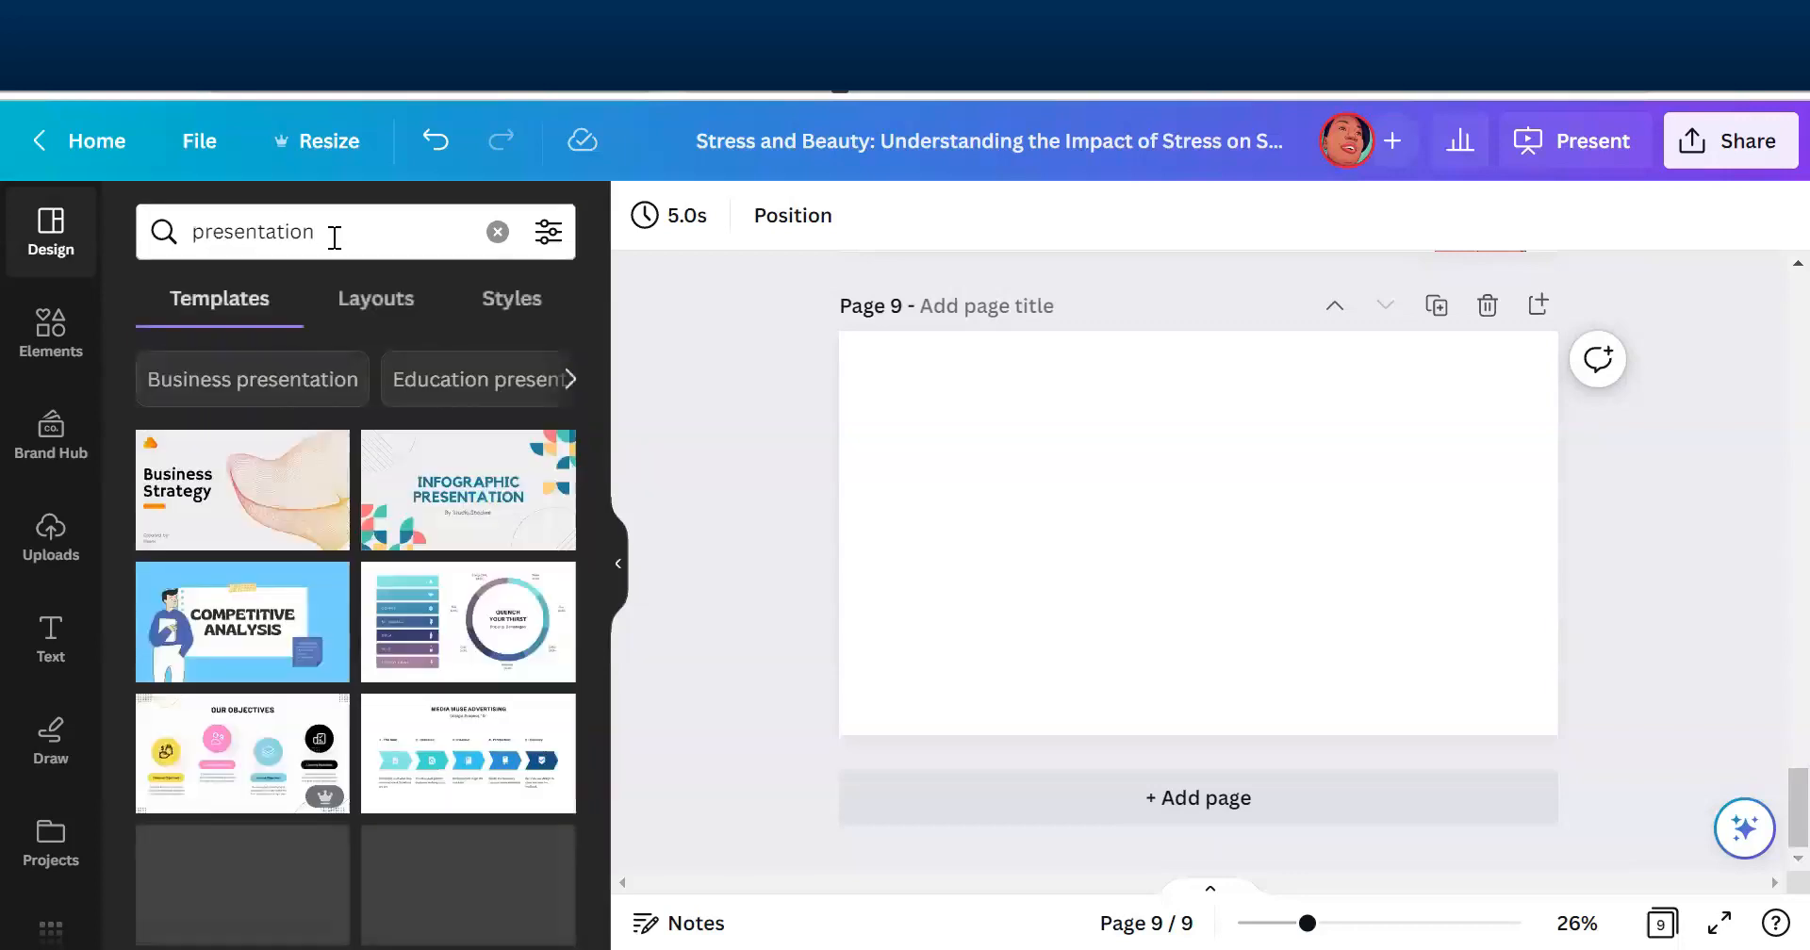
# - Find the Cream and Brown Minimalist Let's Learn Presentation template and apply its "Let's Learn!" cover to page 9
pyautogui.moveTo(598, 379); pyautogui.dragTo(587, 602)
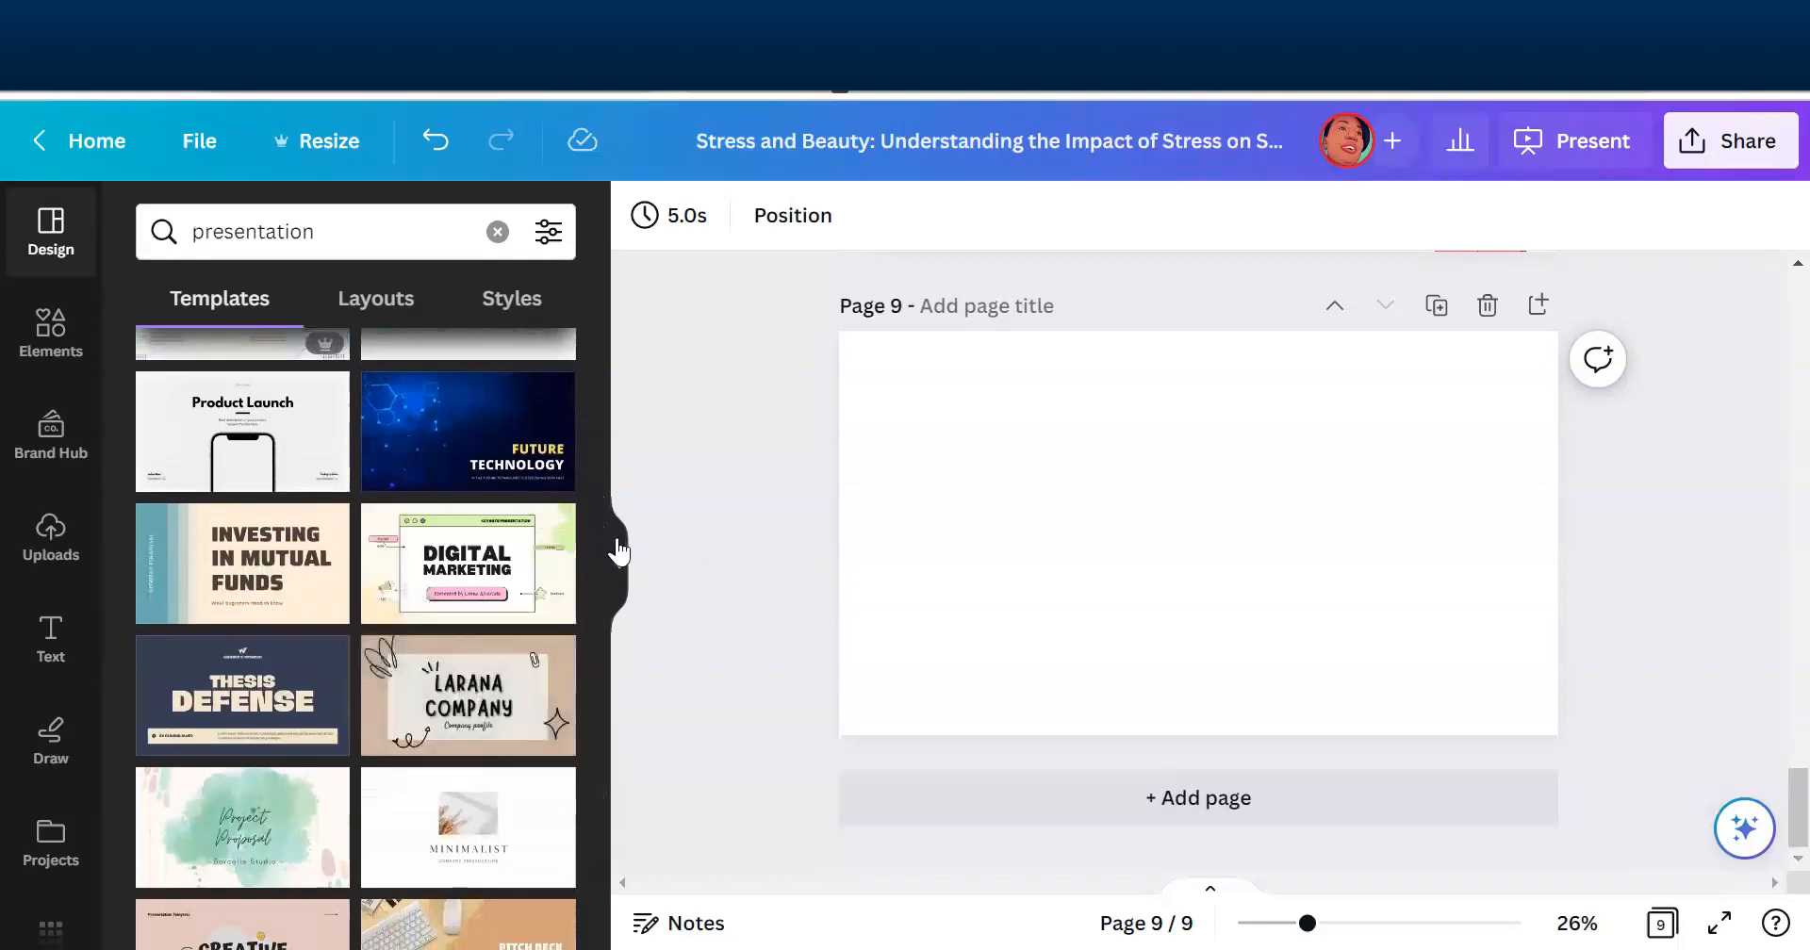
pyautogui.moveTo(594, 660); pyautogui.dragTo(585, 784)
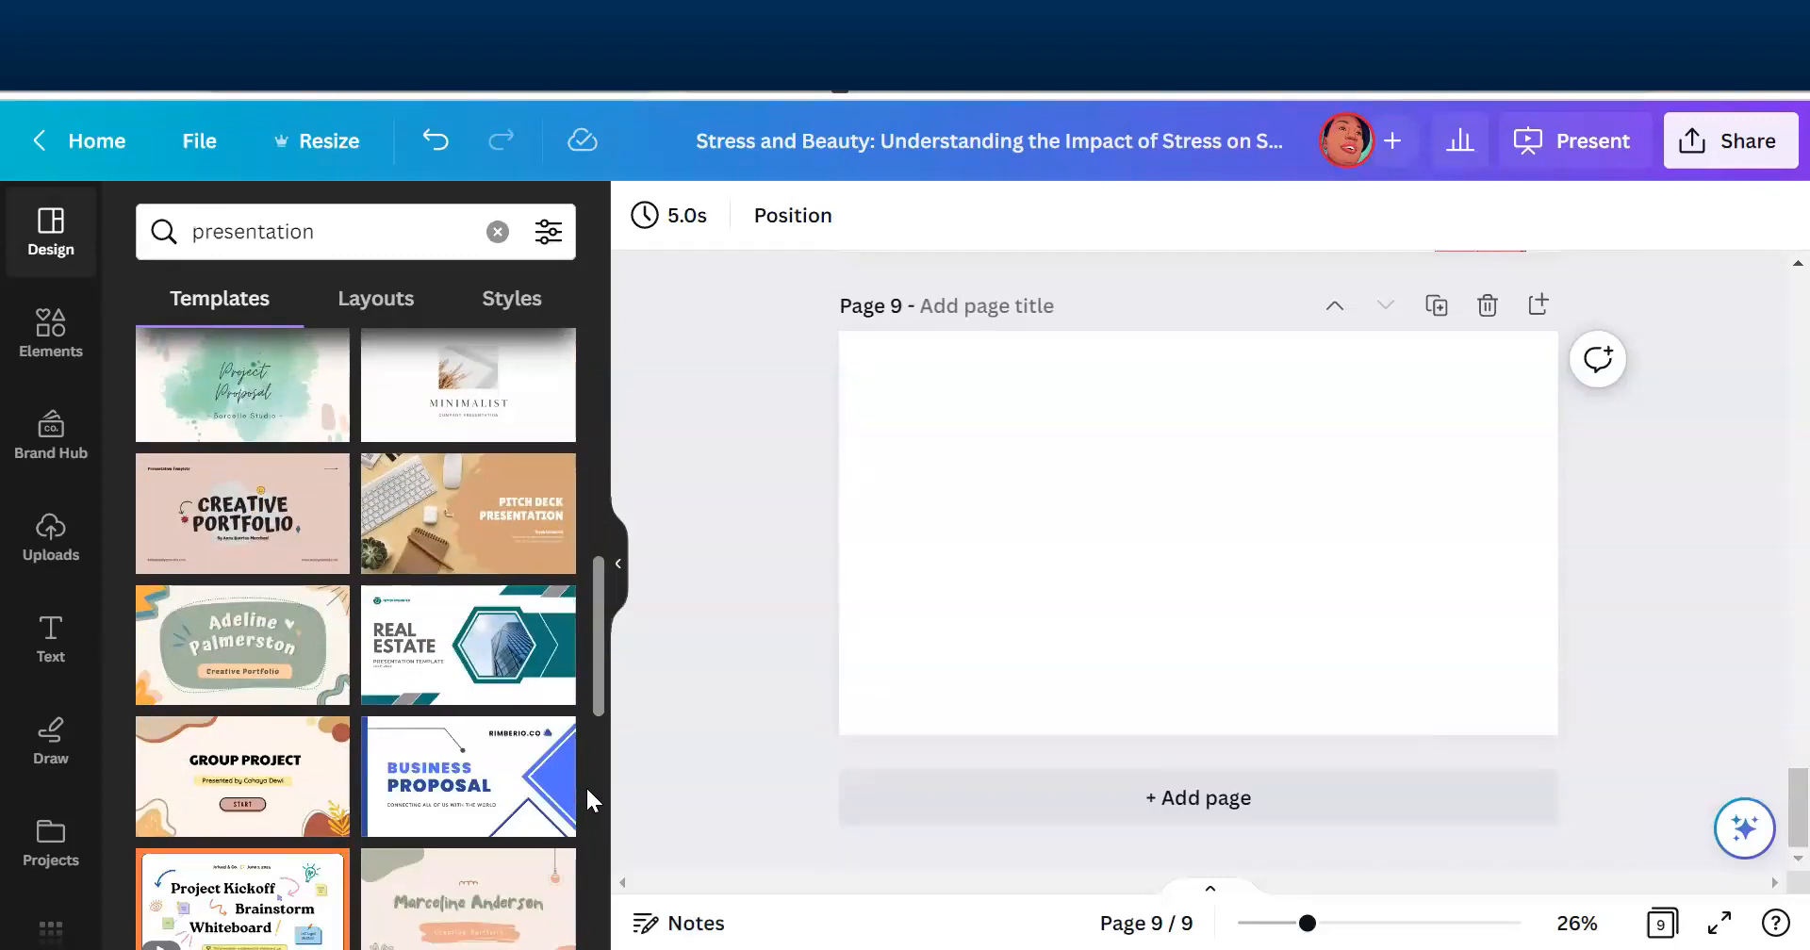
pyautogui.moveTo(593, 600); pyautogui.dragTo(603, 875)
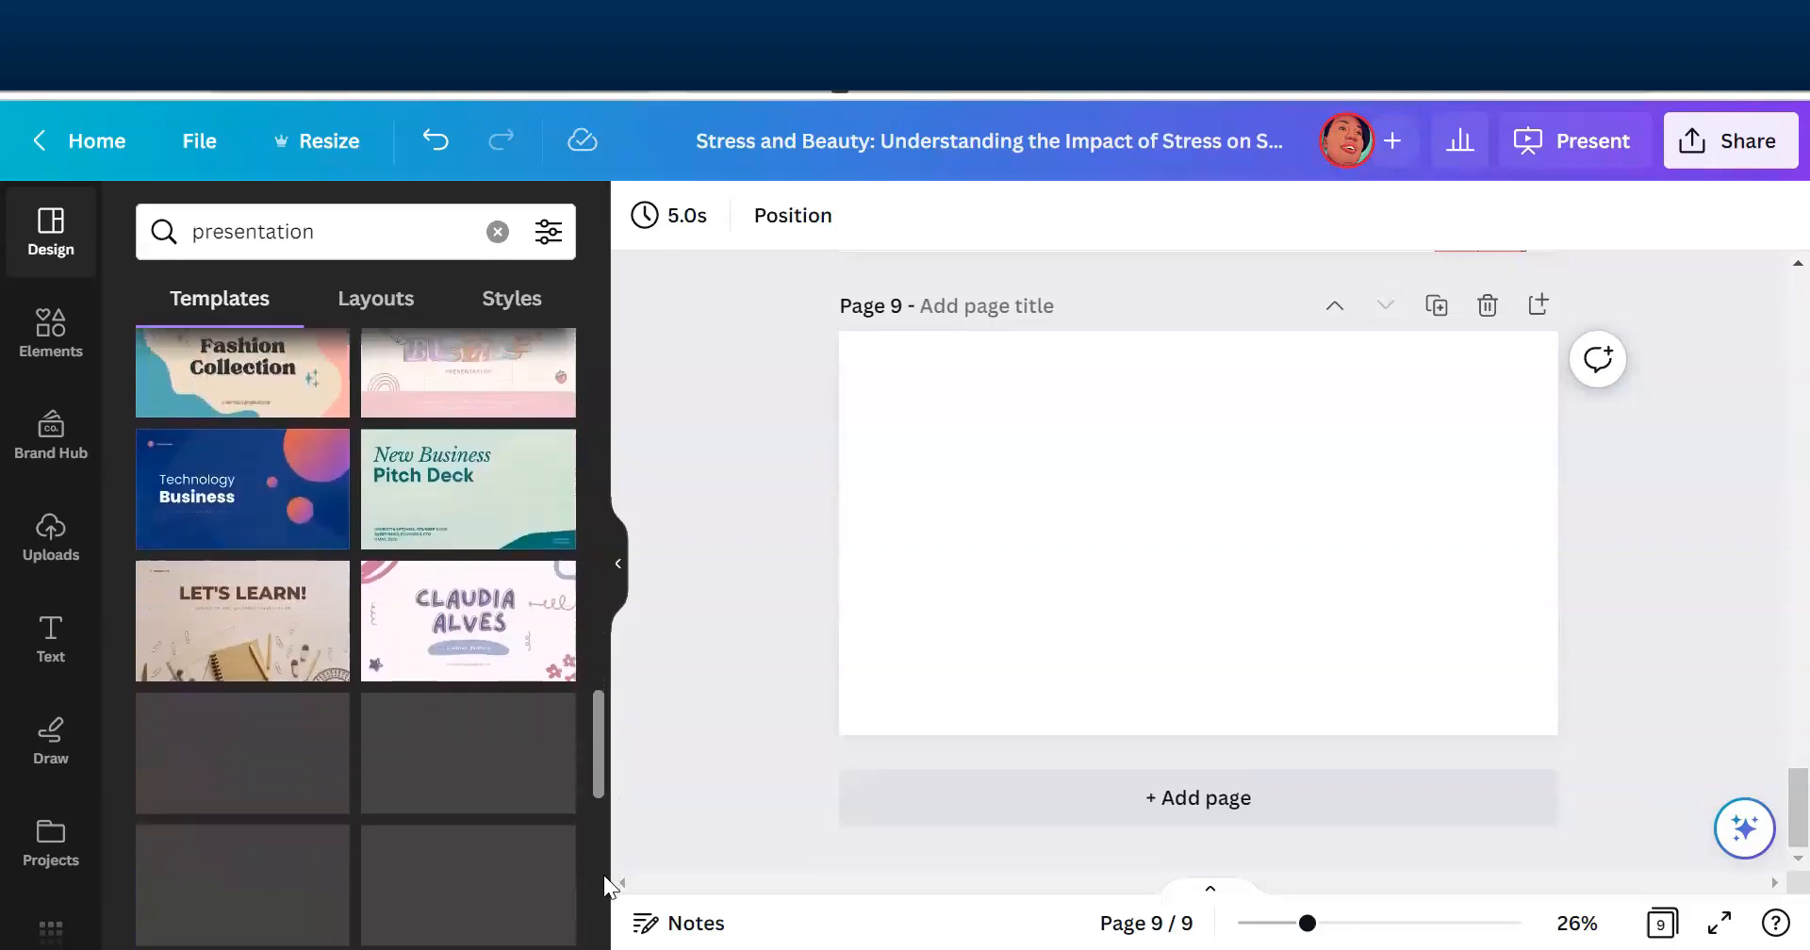
pyautogui.click(233, 626)
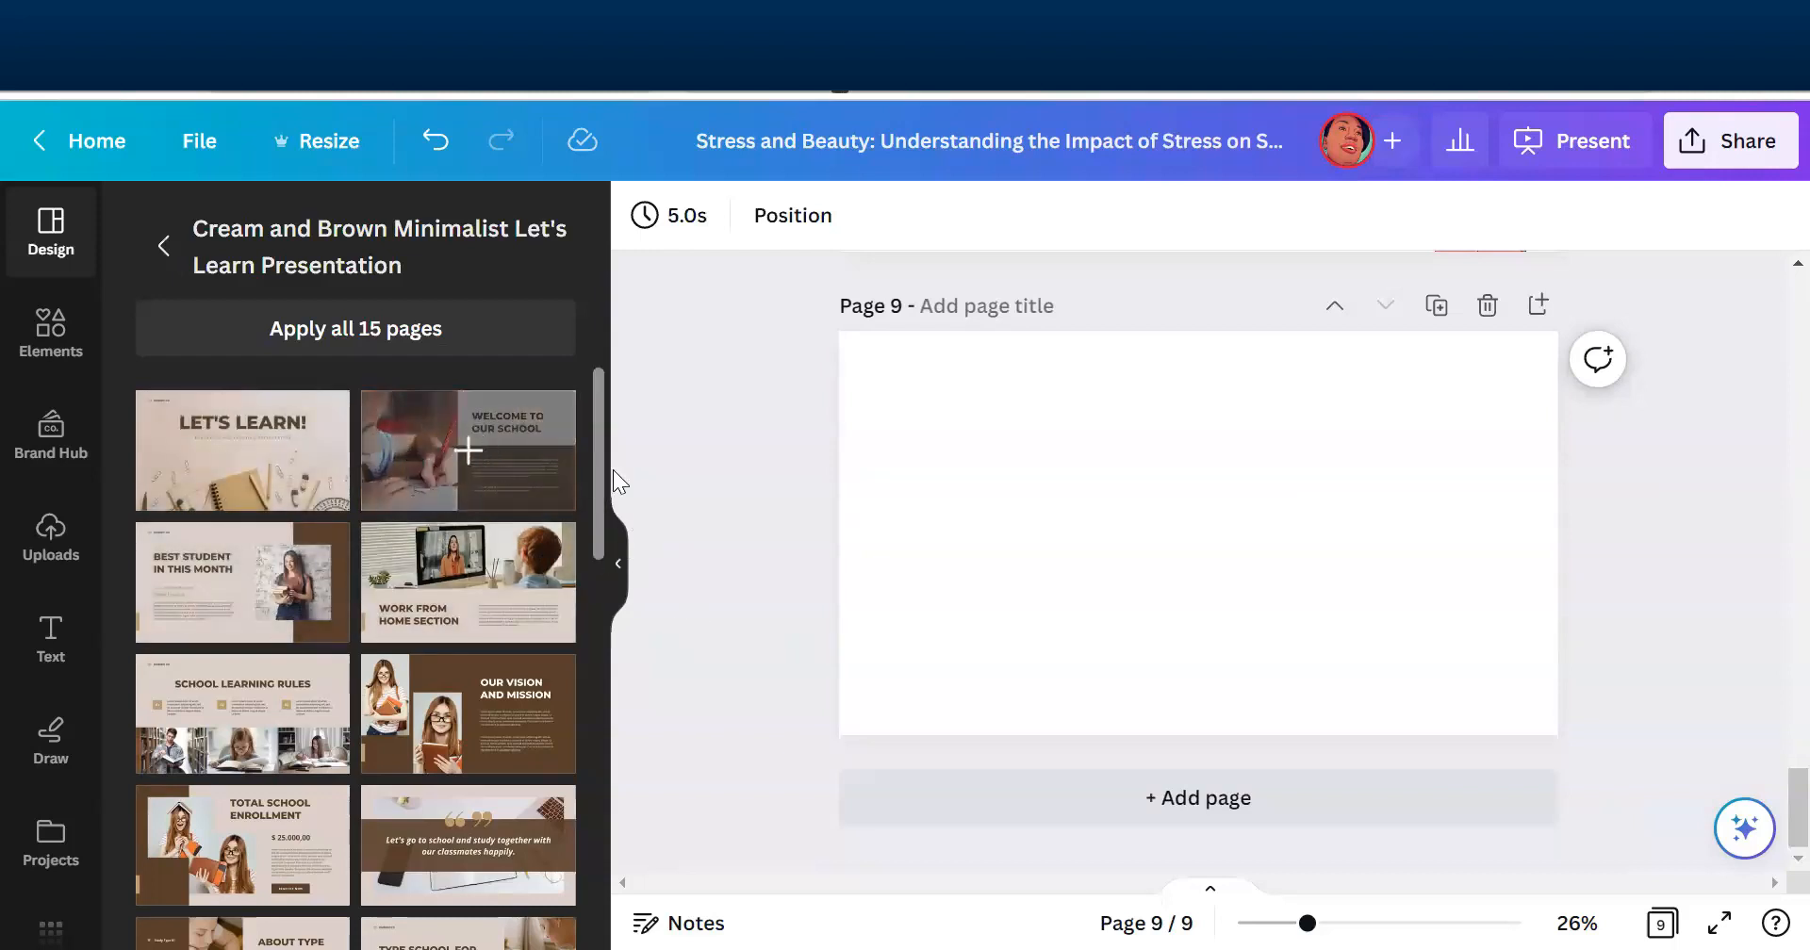
pyautogui.click(185, 444)
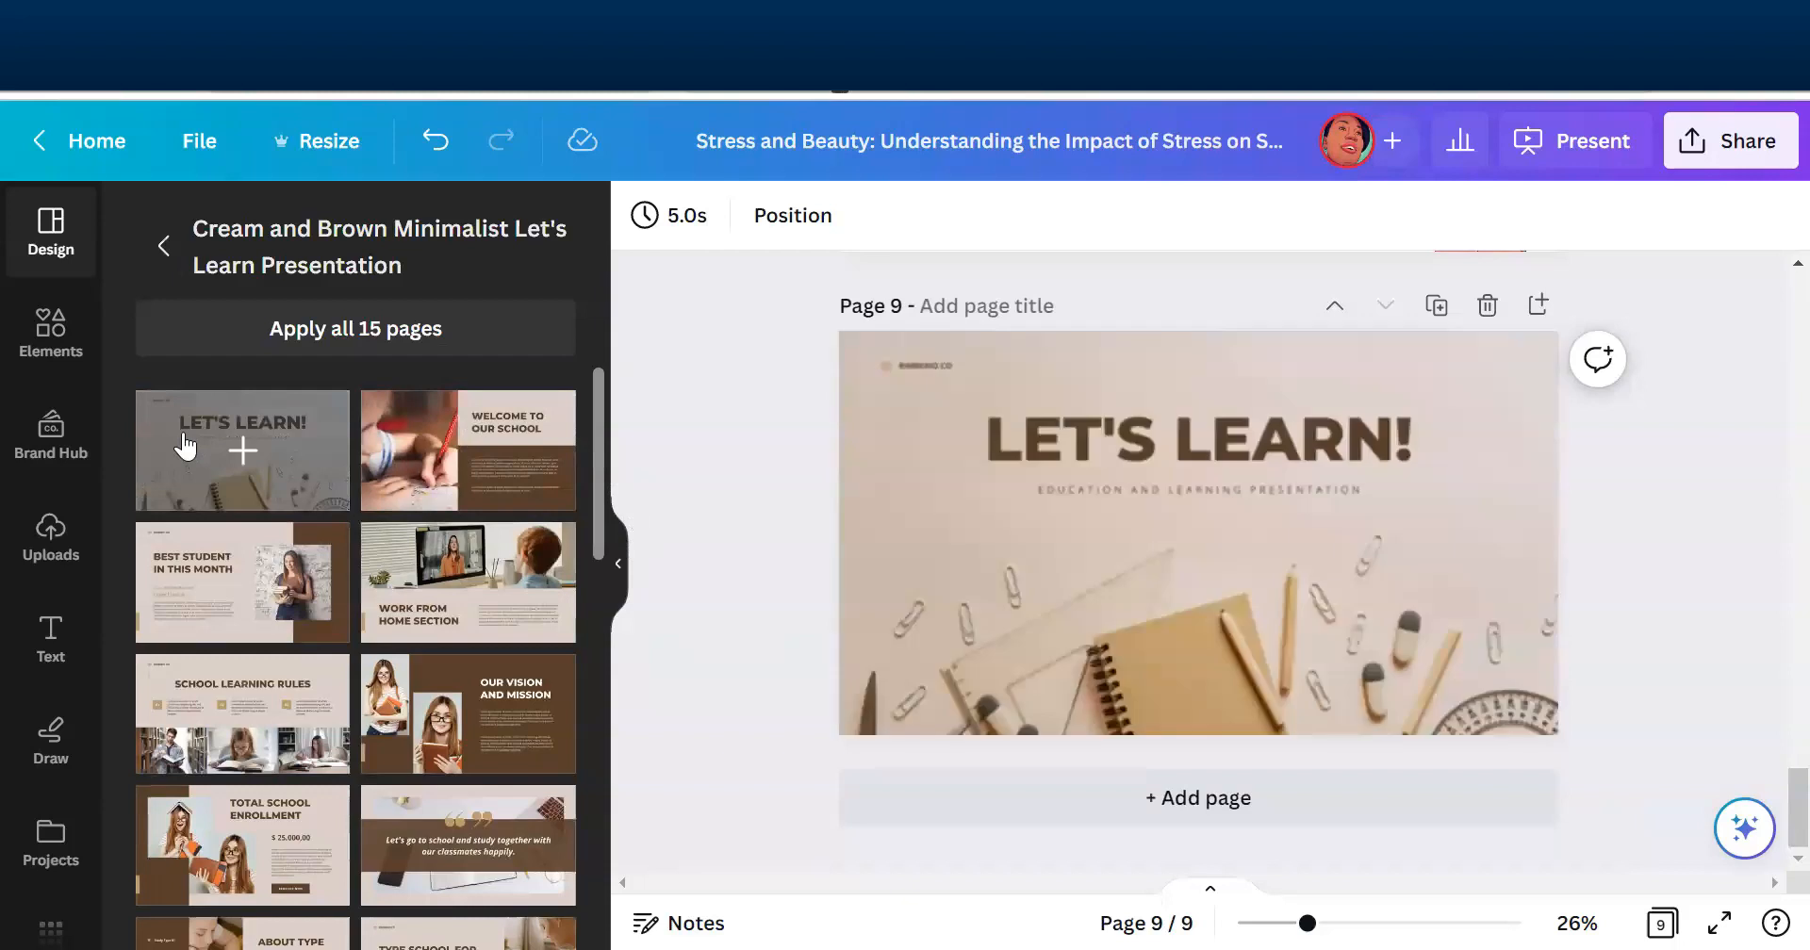
# - Add page 10 and apply the template's "Welcome to Our School" layout to it
pyautogui.click(1195, 797)
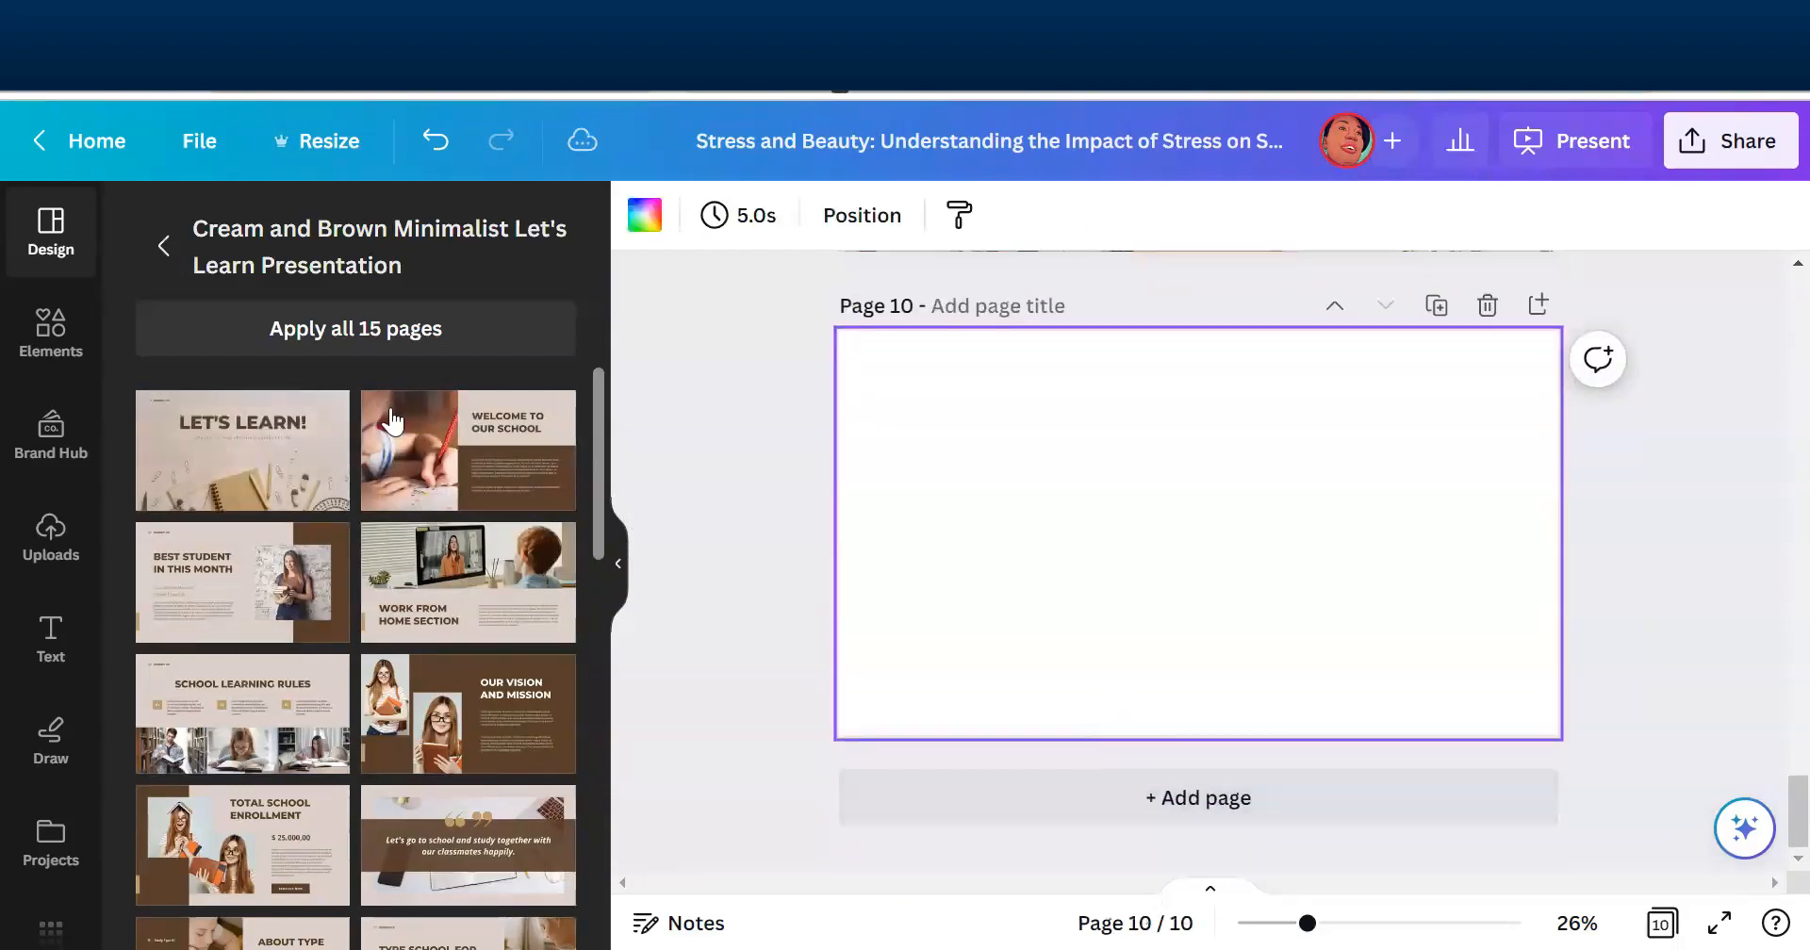
pyautogui.click(485, 473)
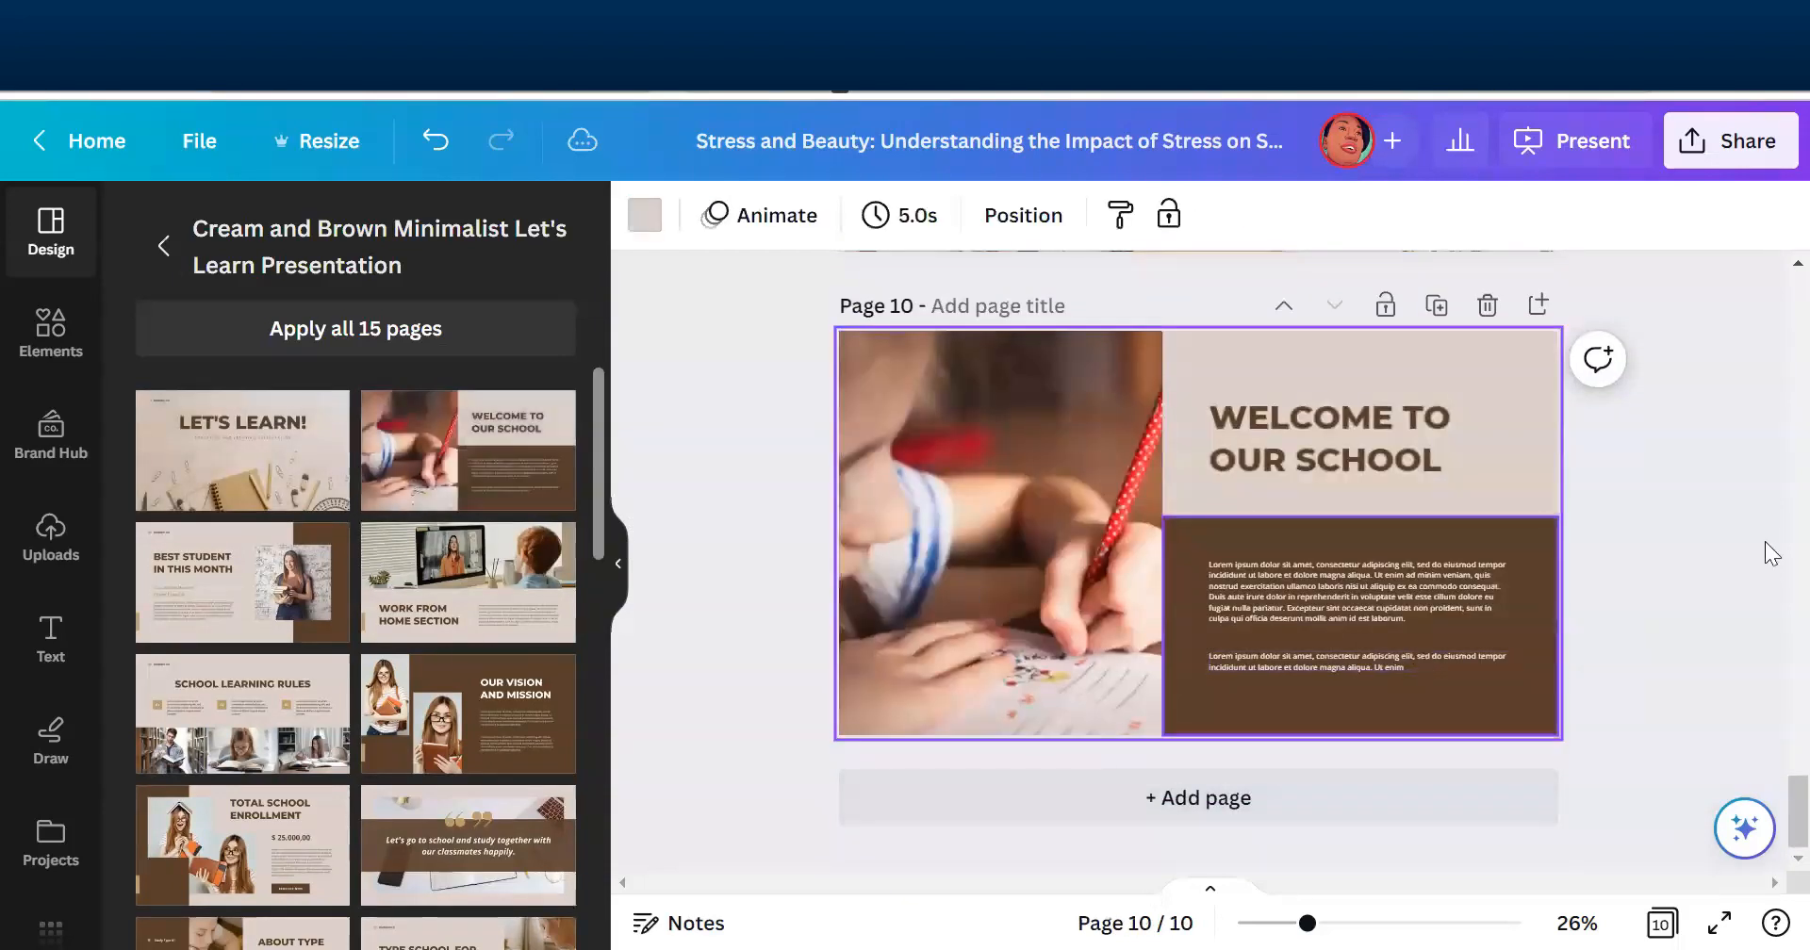
pyautogui.click(1733, 581)
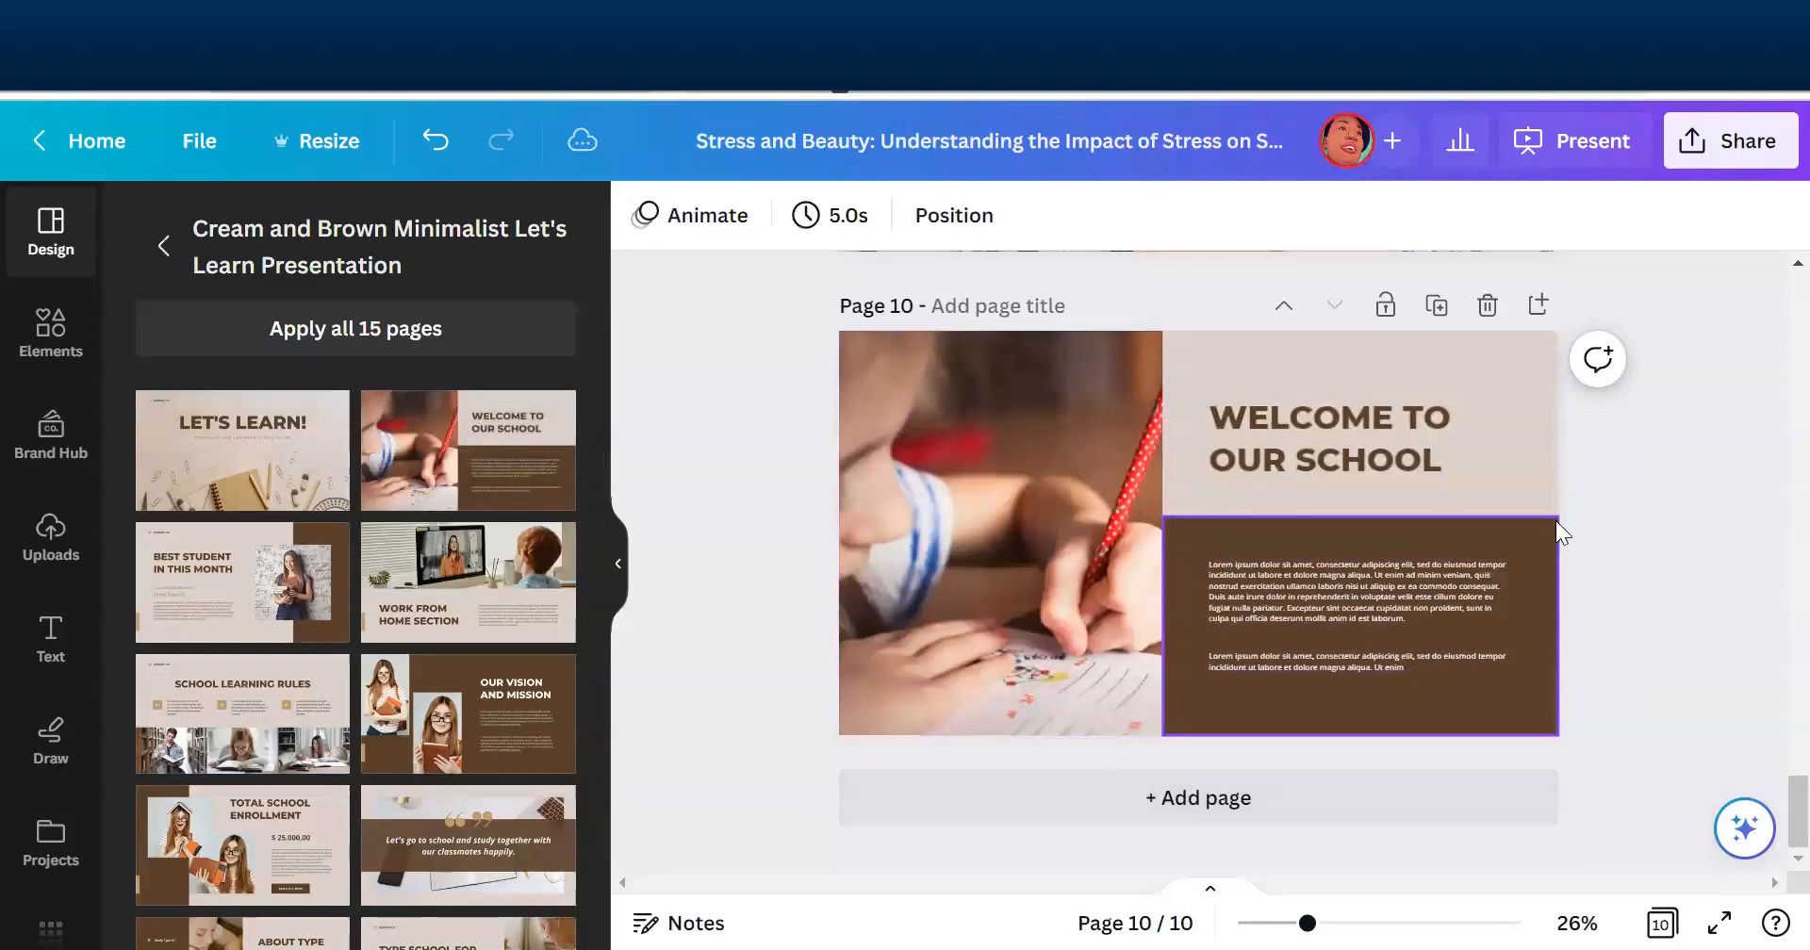
# - Recolour the brown block behind the body text on page 10 to the document's navy blue #03355e
pyautogui.click(1527, 550)
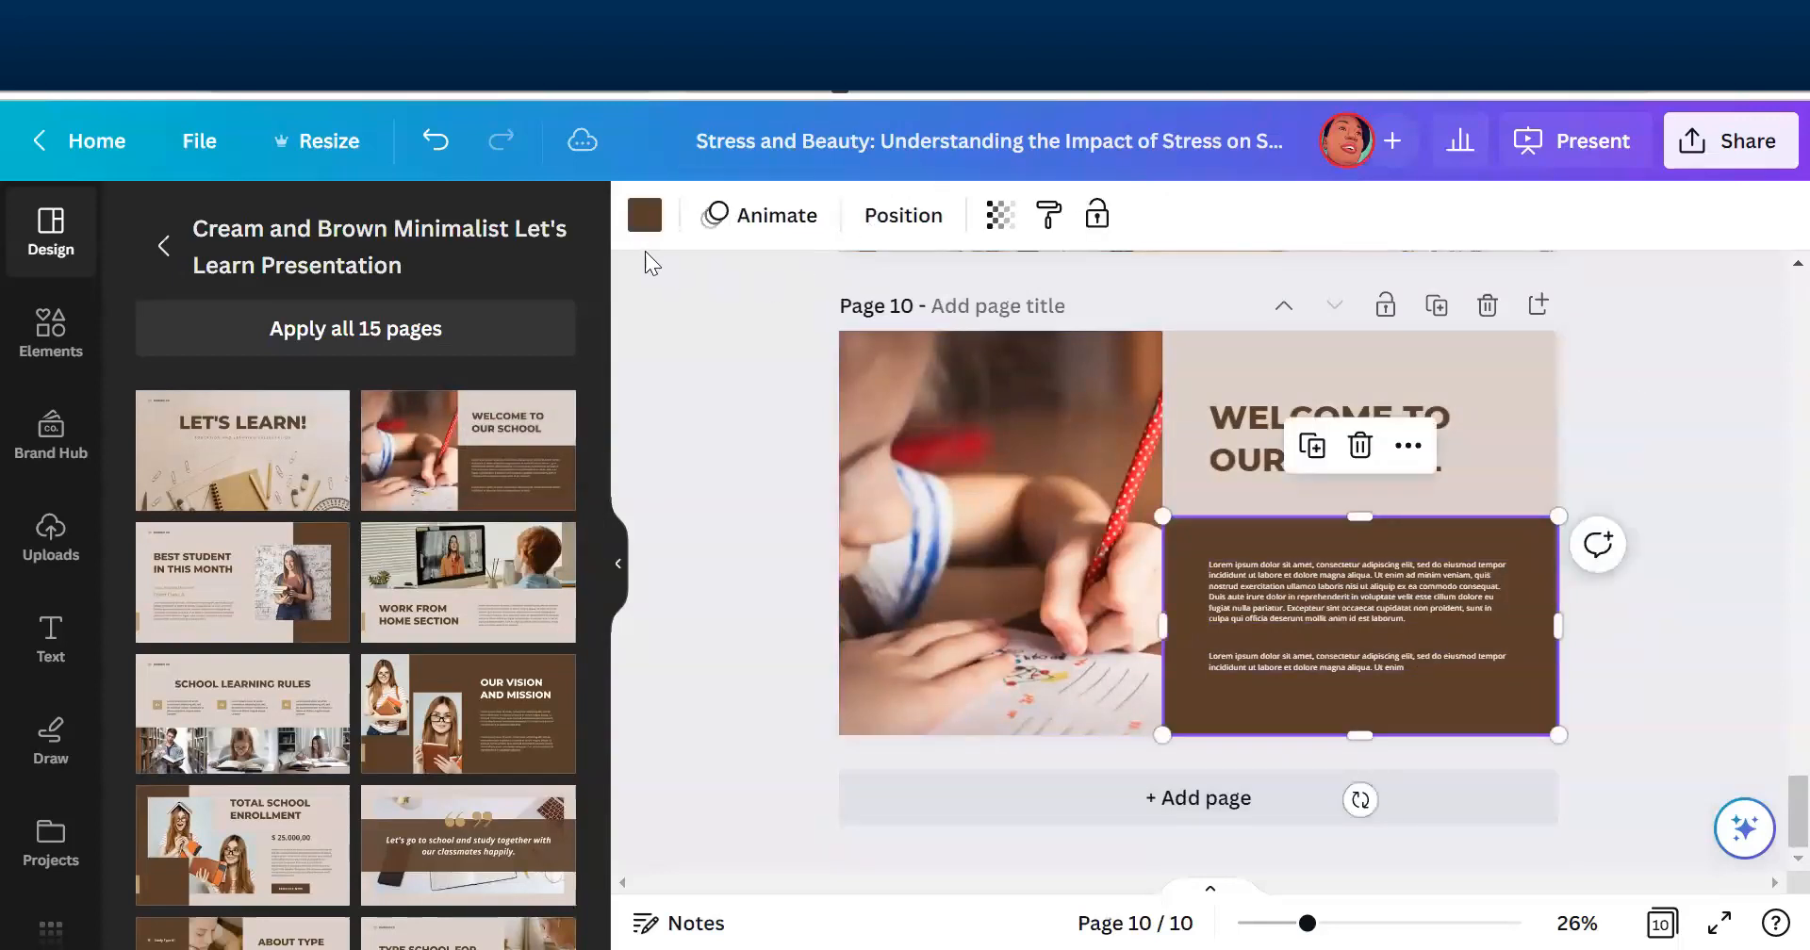
pyautogui.click(644, 215)
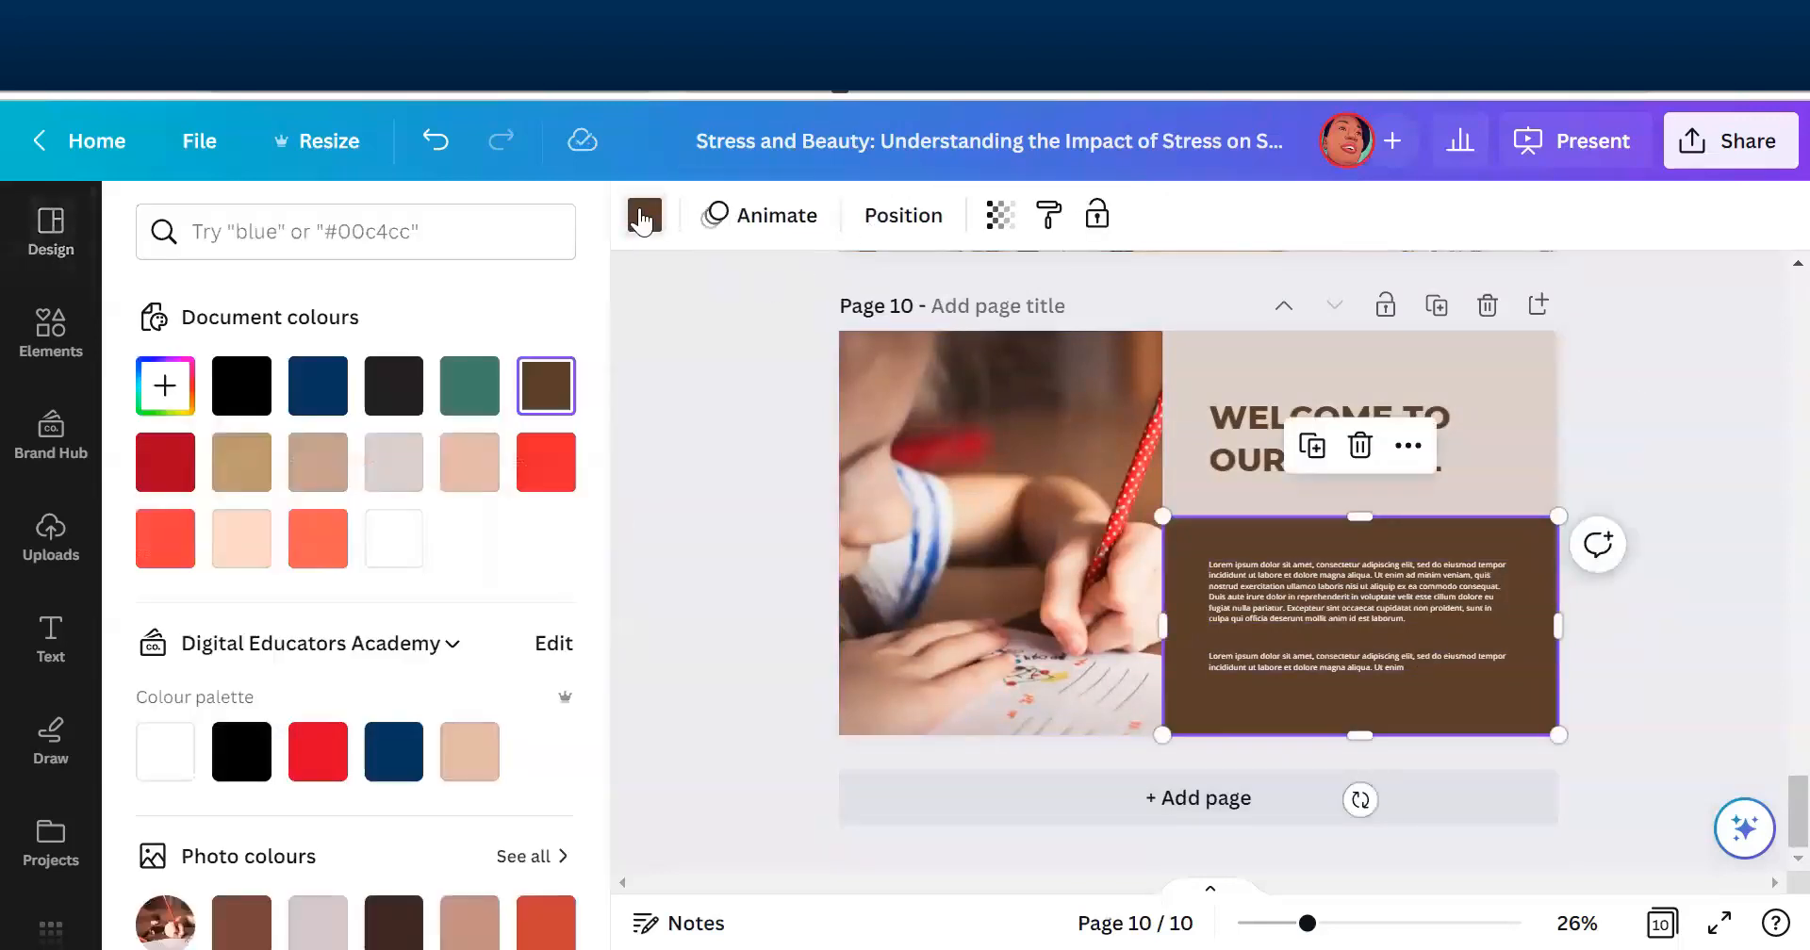
pyautogui.click(308, 396)
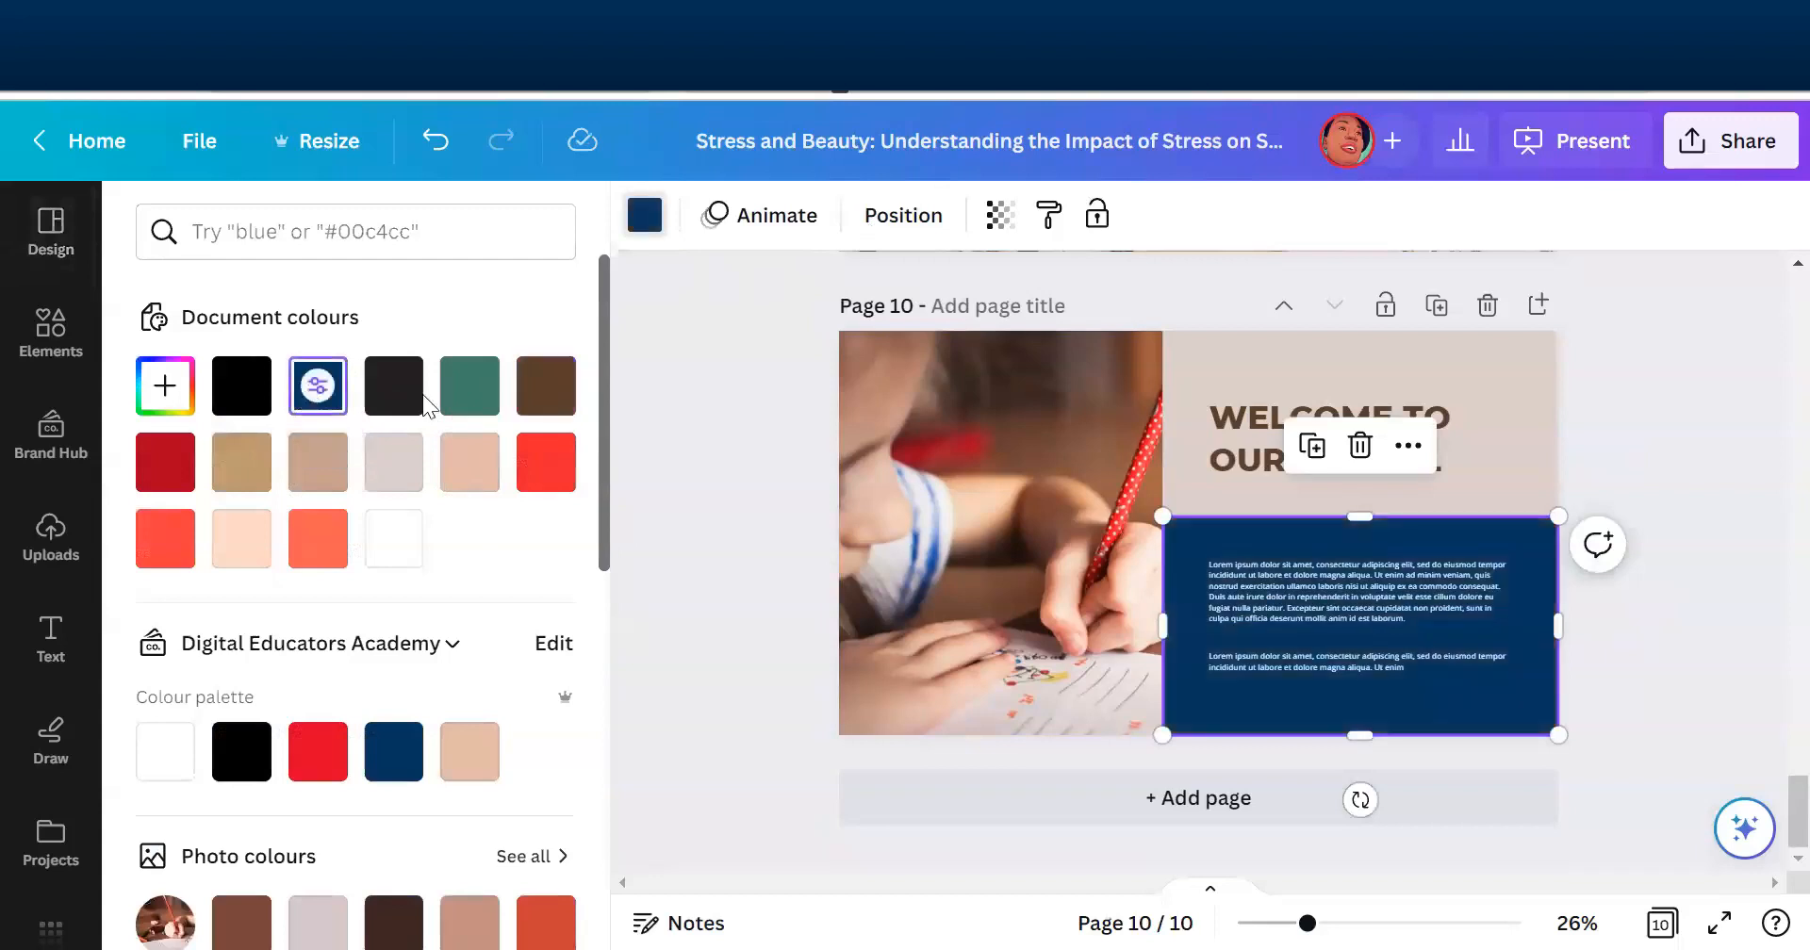
# - Change the background of page 10 to white from the document colours and clear the selection
pyautogui.click(1288, 358)
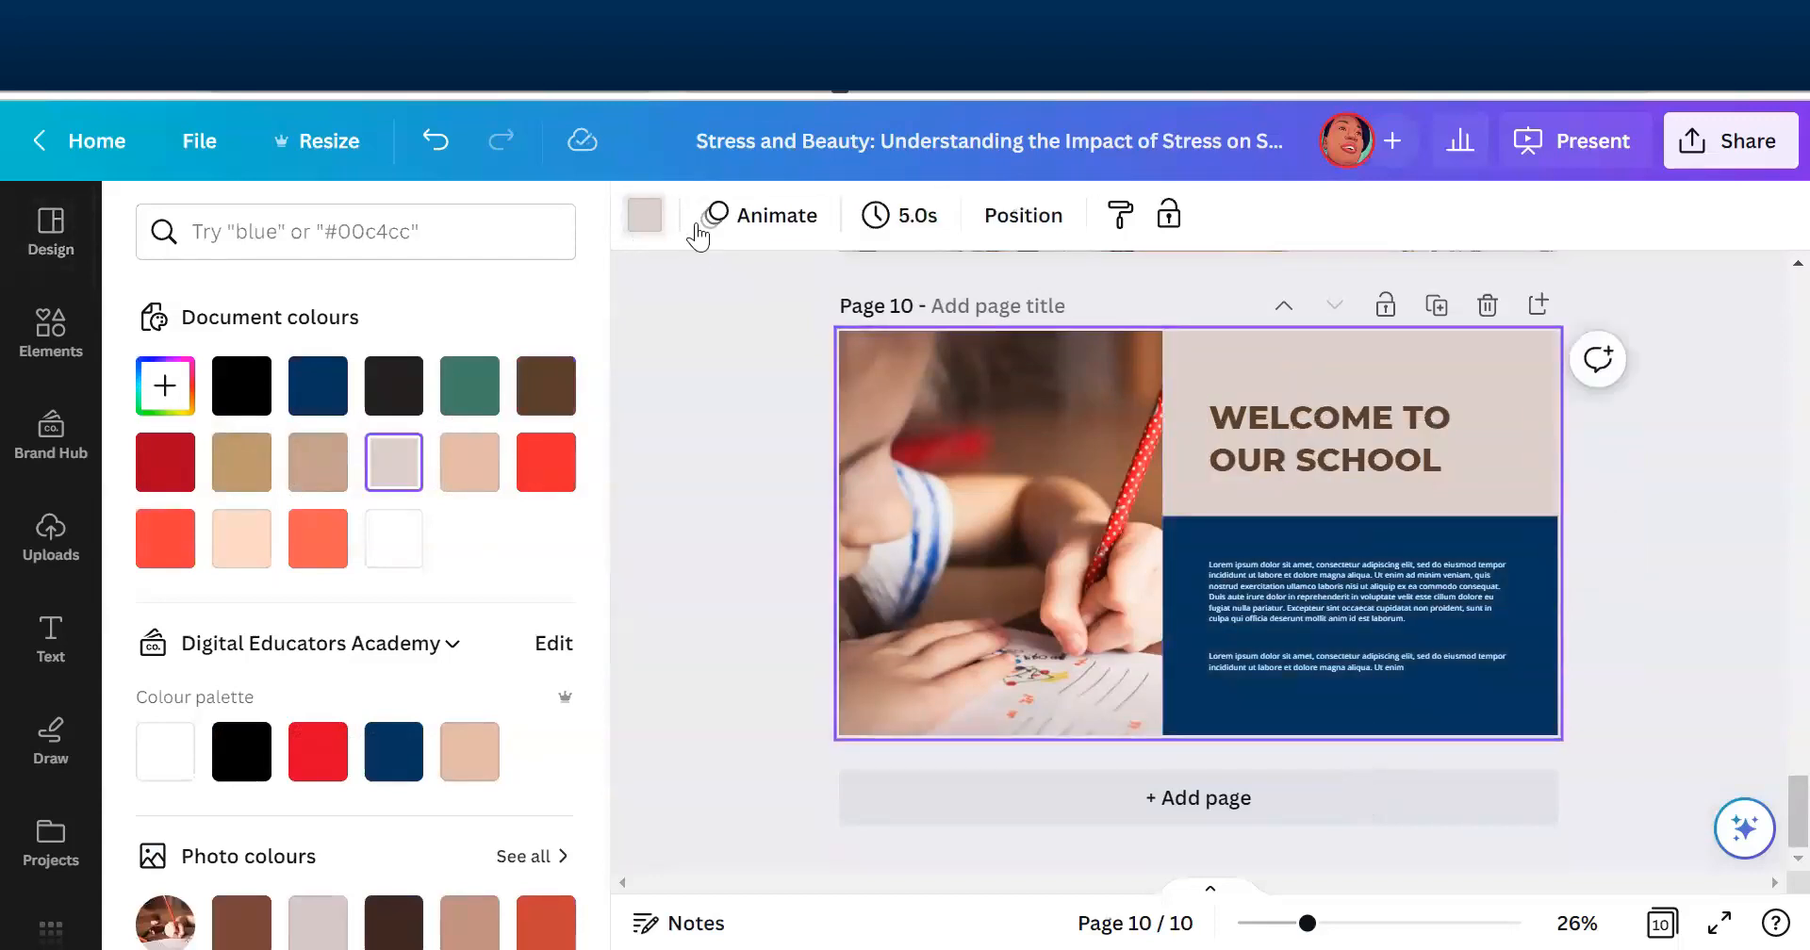
pyautogui.click(645, 215)
pyautogui.click(645, 215)
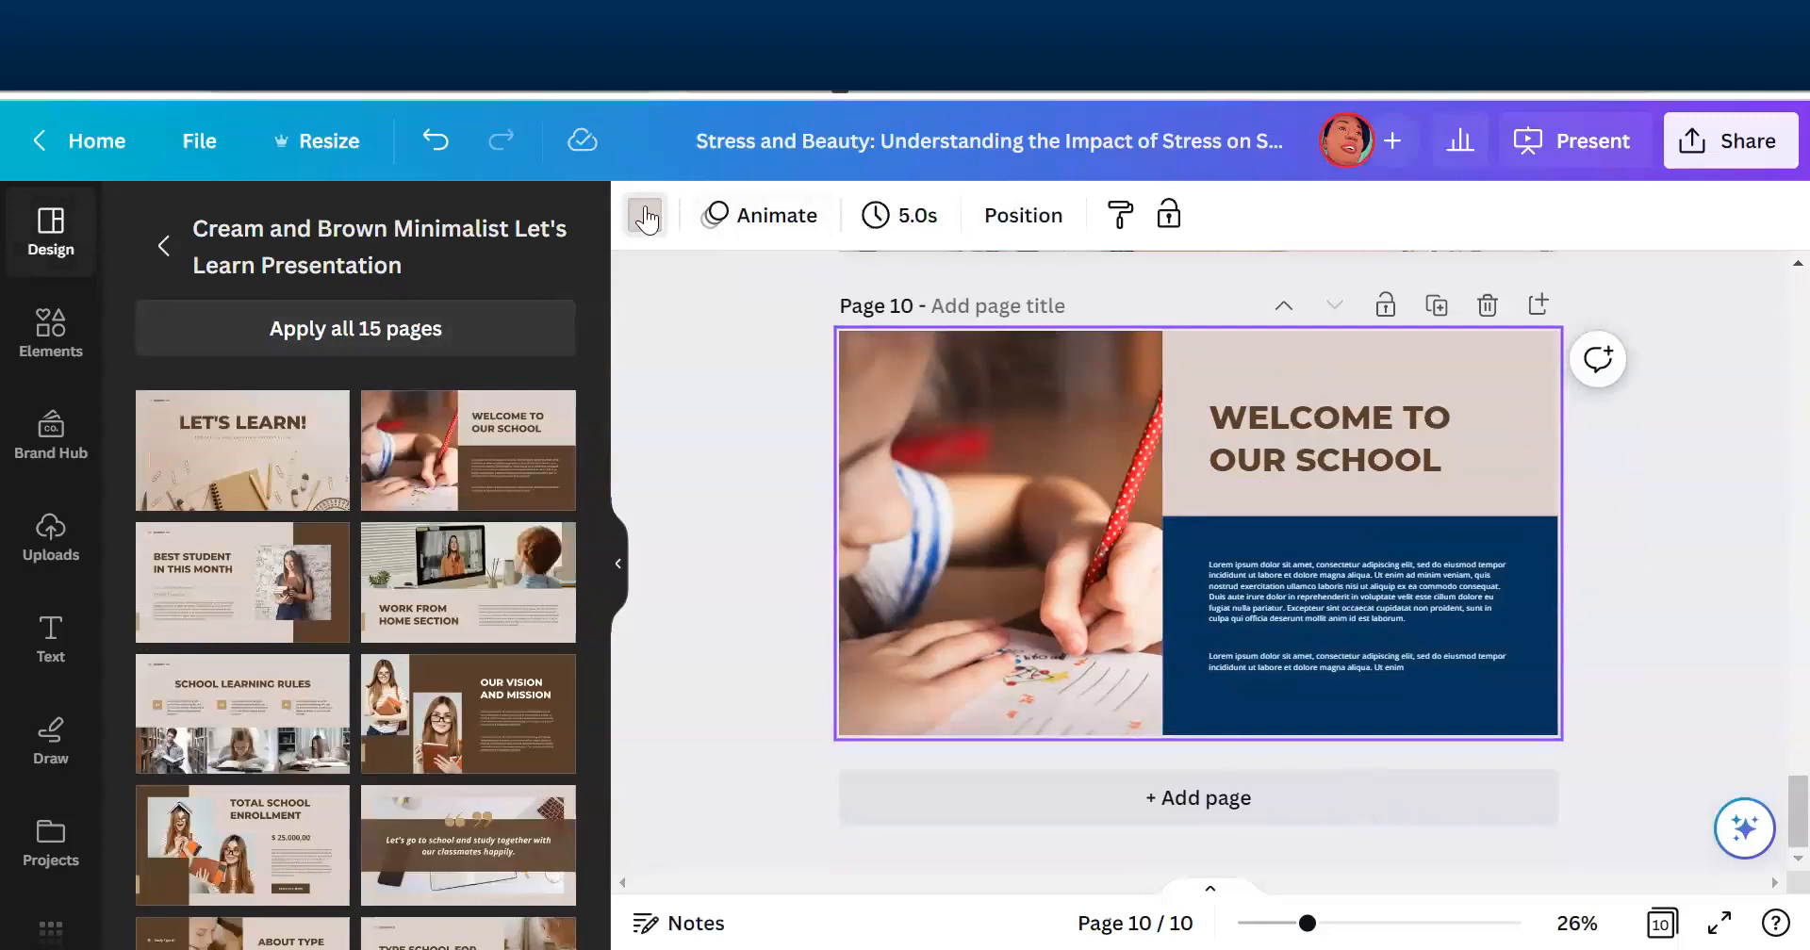
pyautogui.click(393, 538)
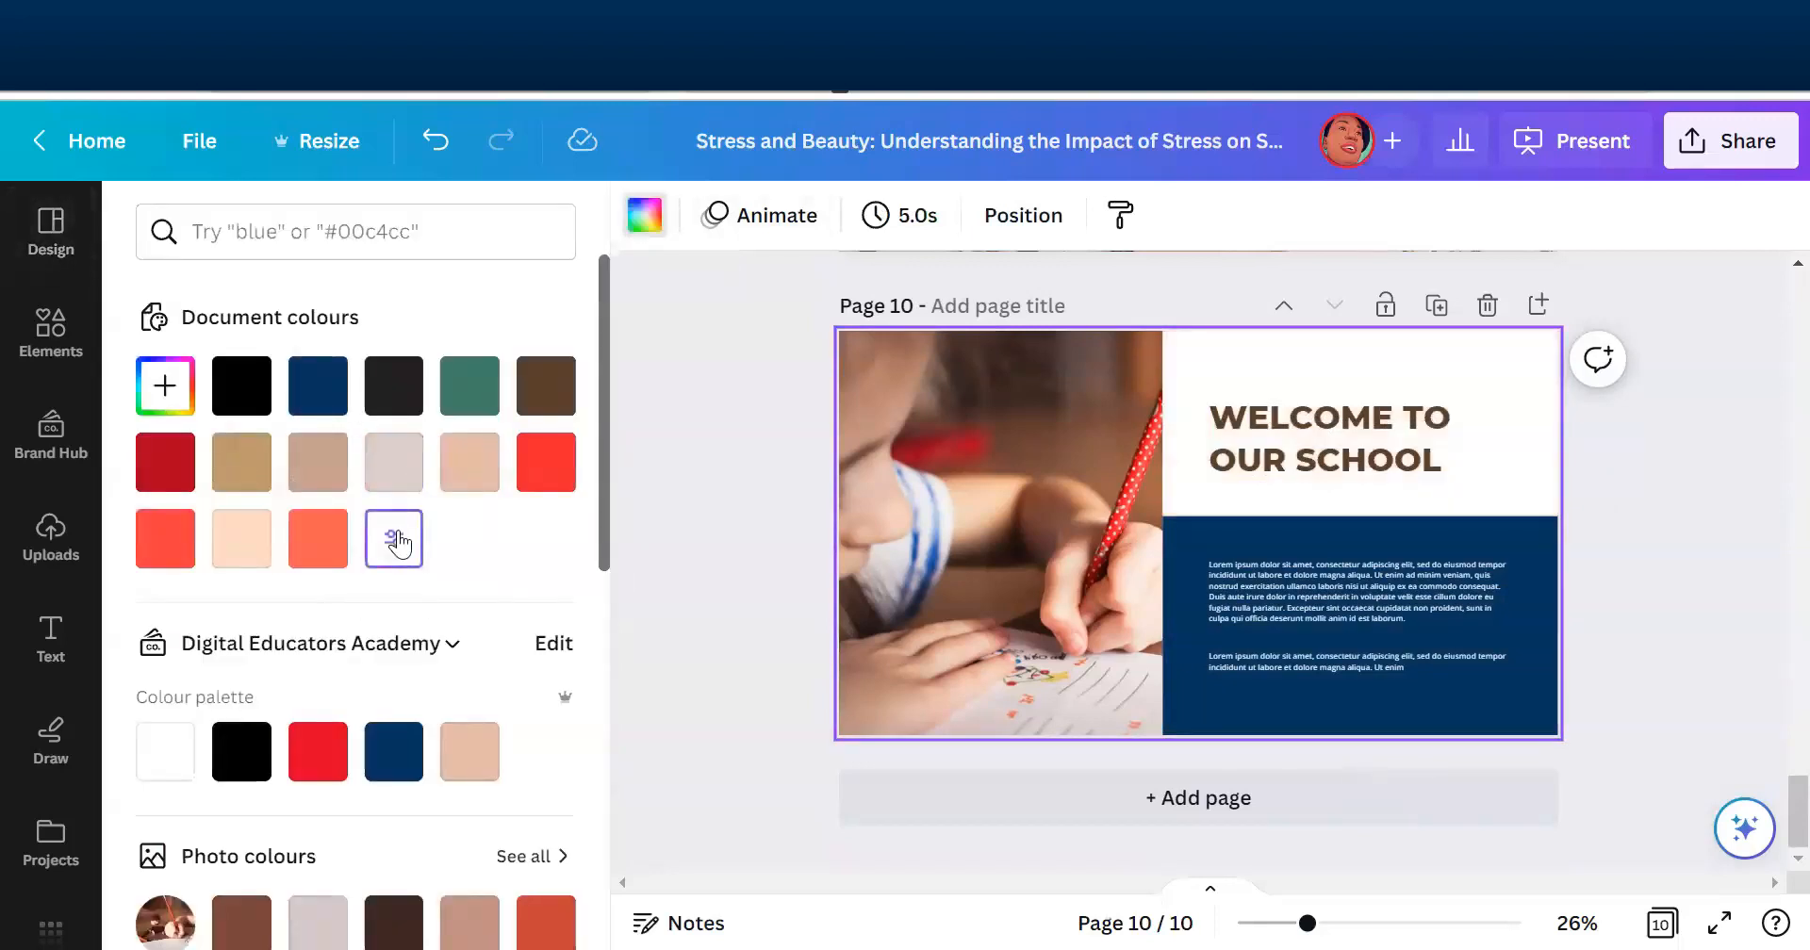
pyautogui.moveTo(1619, 624); pyautogui.dragTo(1214, 398)
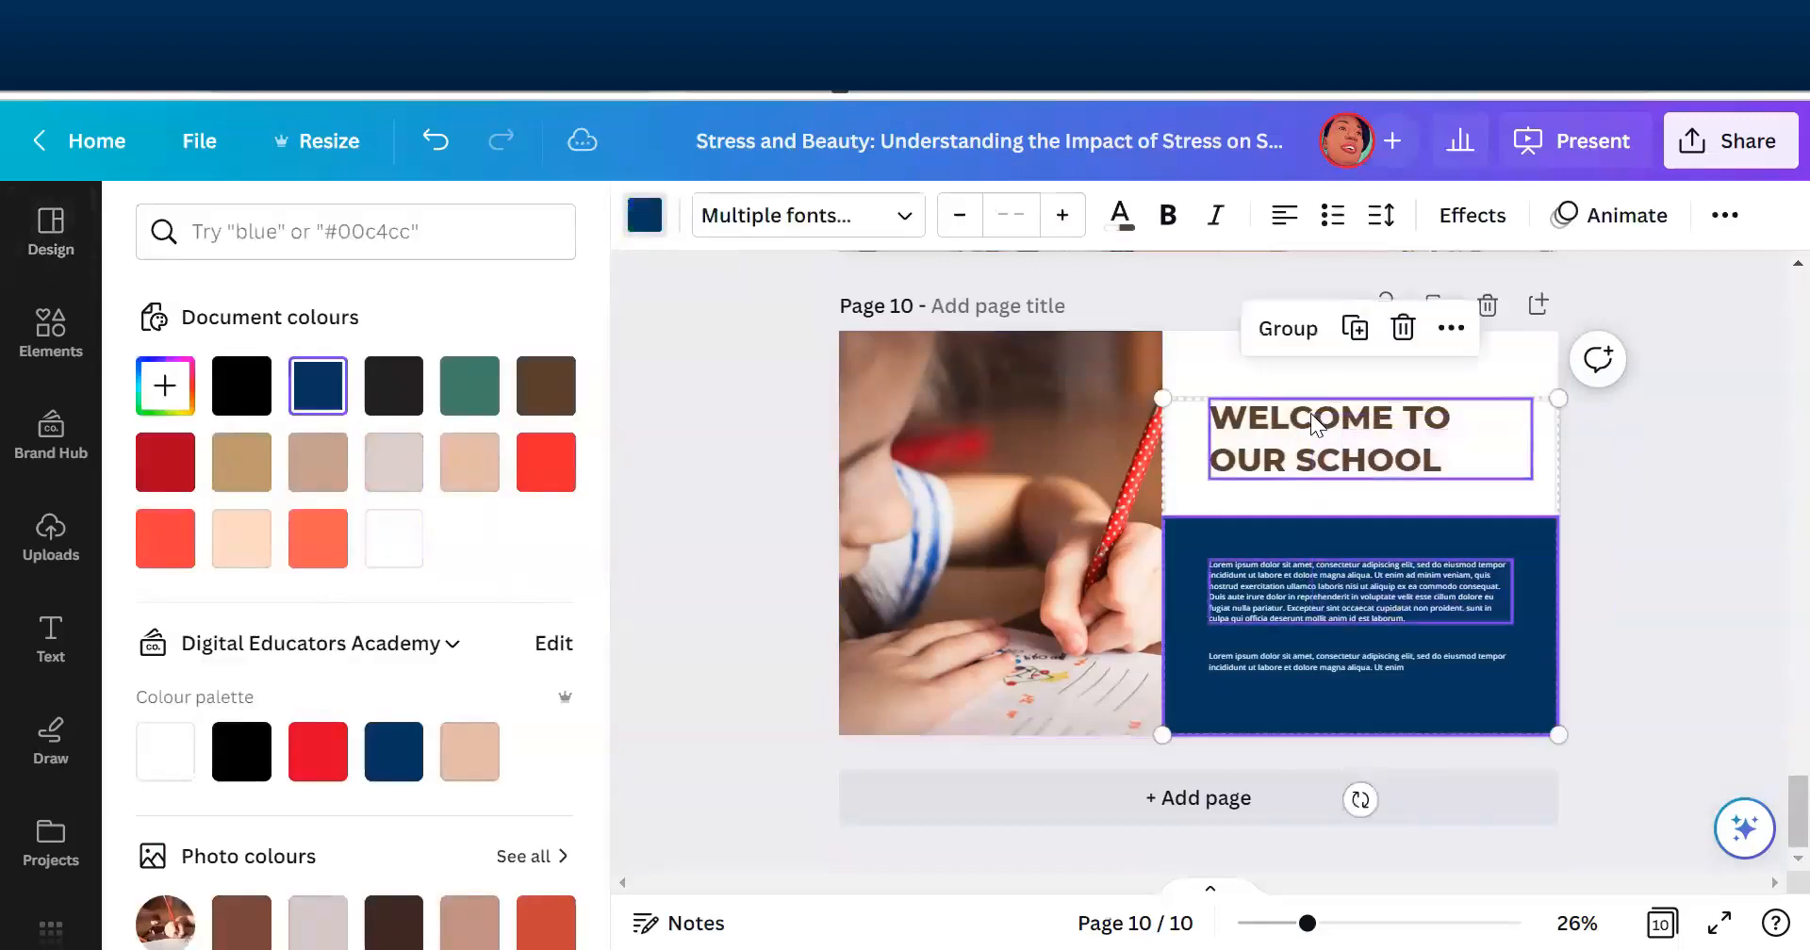
pyautogui.click(681, 475)
pyautogui.click(1731, 531)
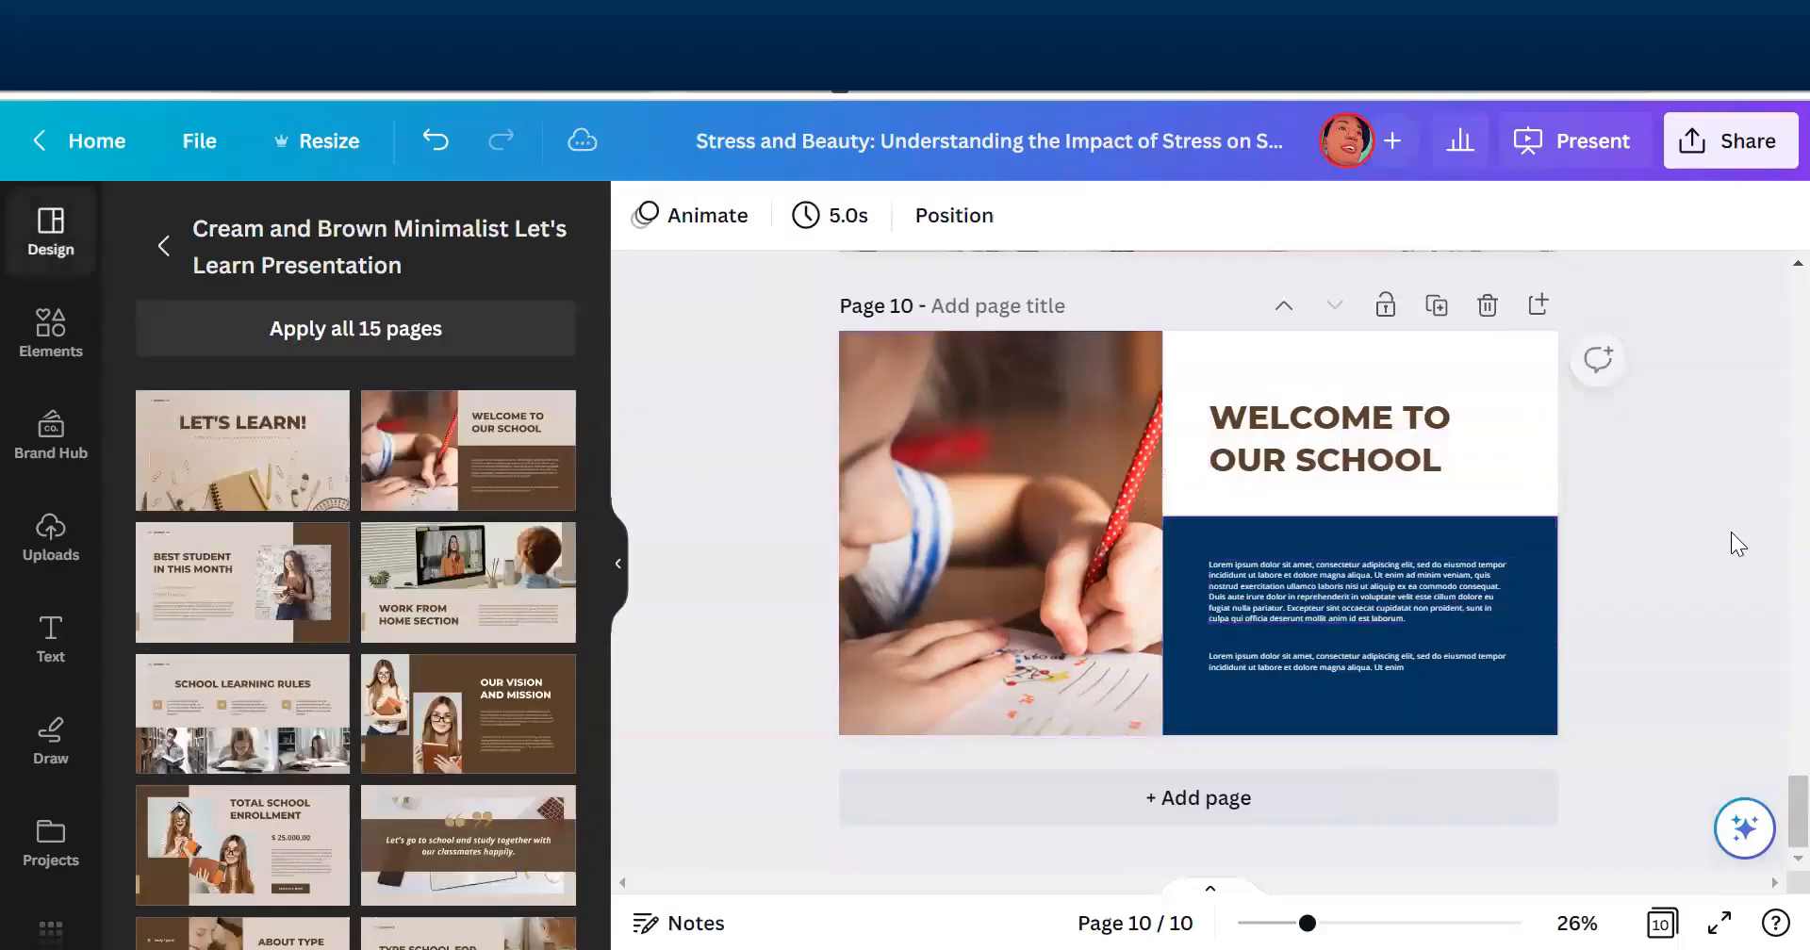
# - Set the "Welcome to Our School" heading on page 10 to the Poppins Medium font in black #000000
pyautogui.click(1450, 450)
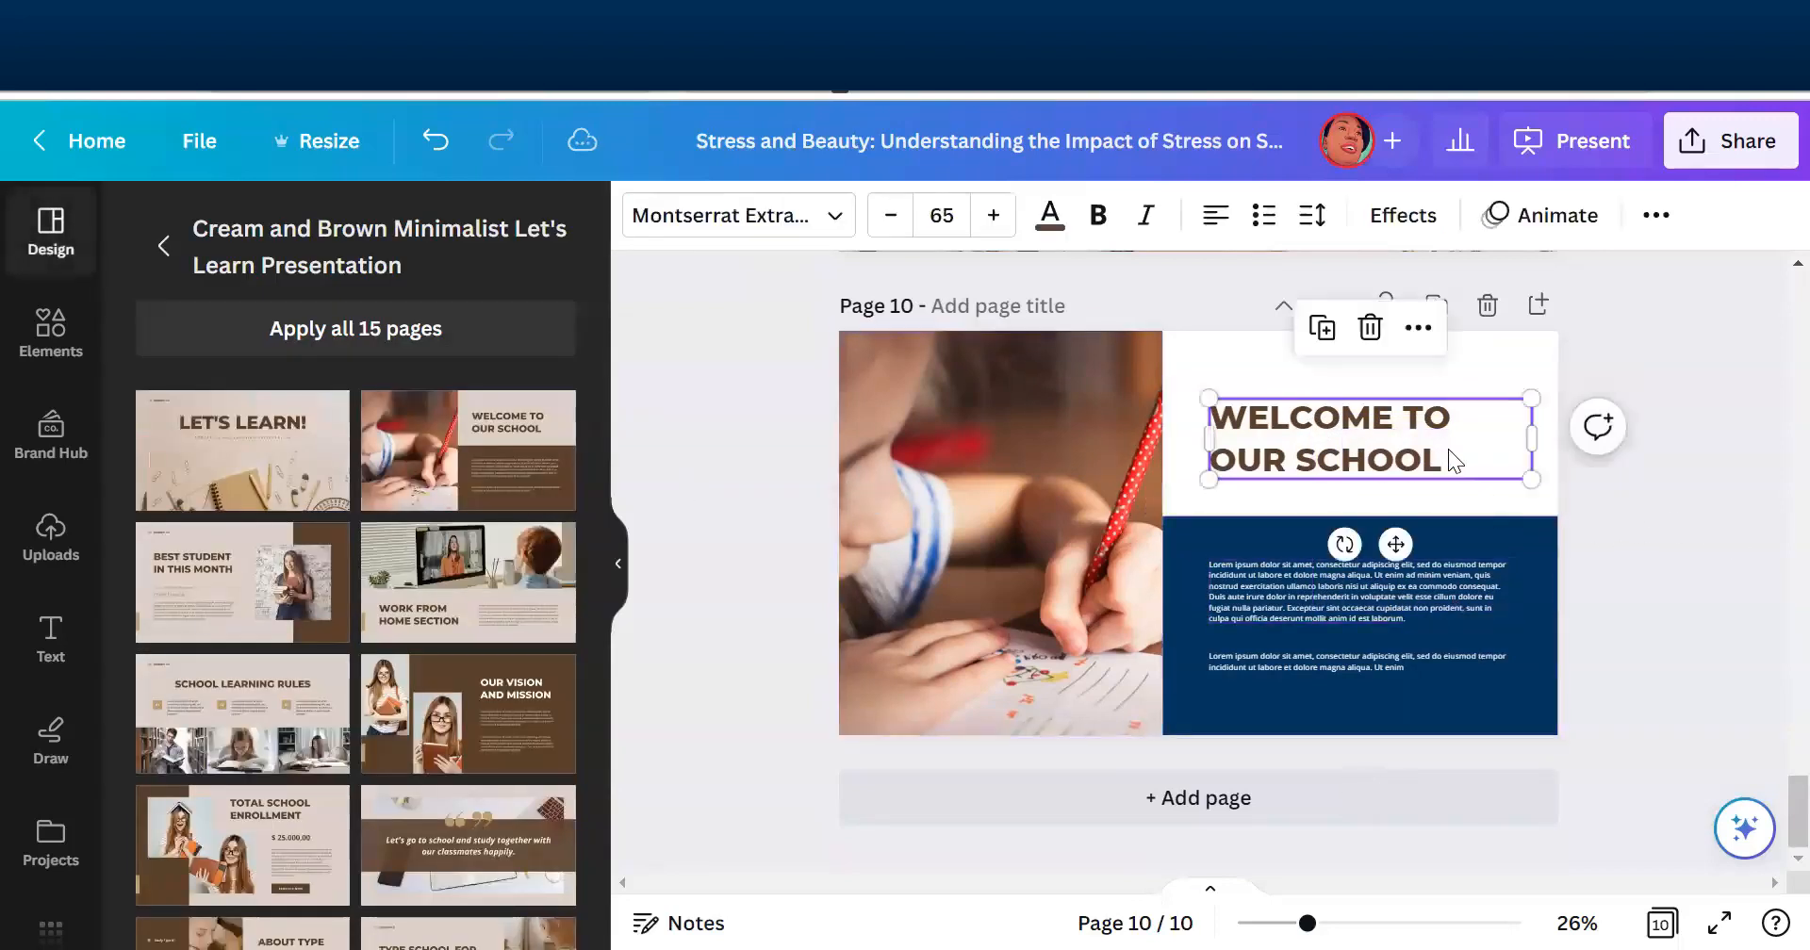
pyautogui.click(768, 216)
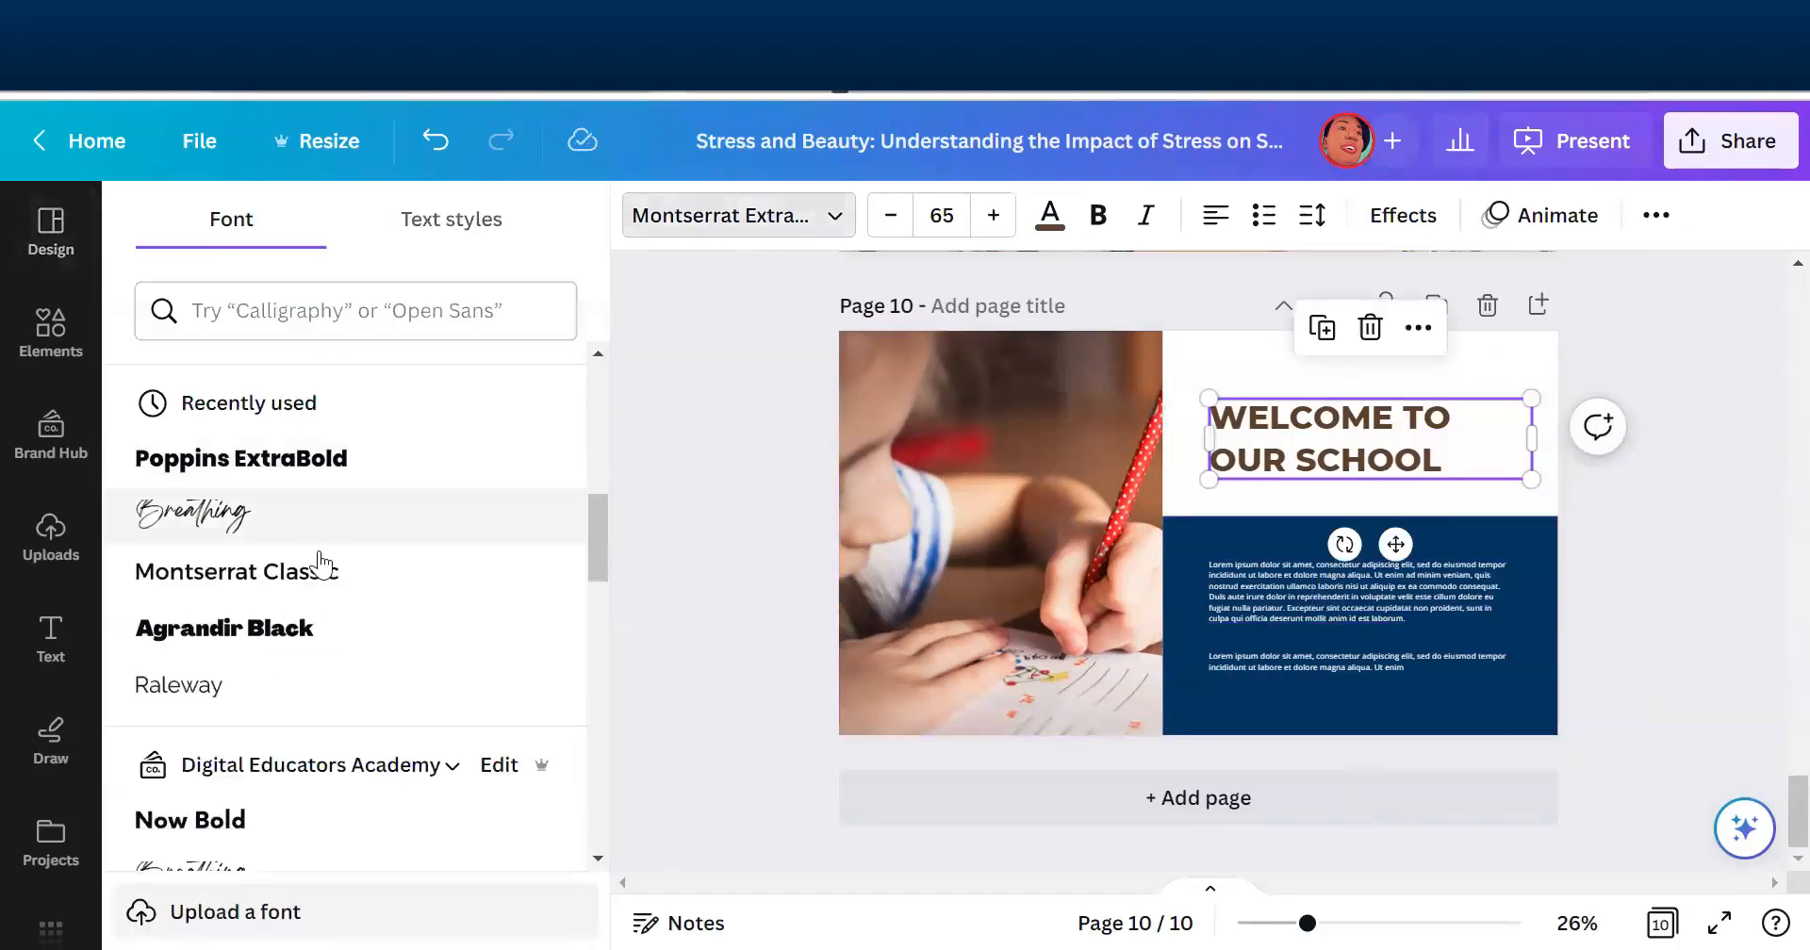
pyautogui.click(412, 310)
pyautogui.write('popp')
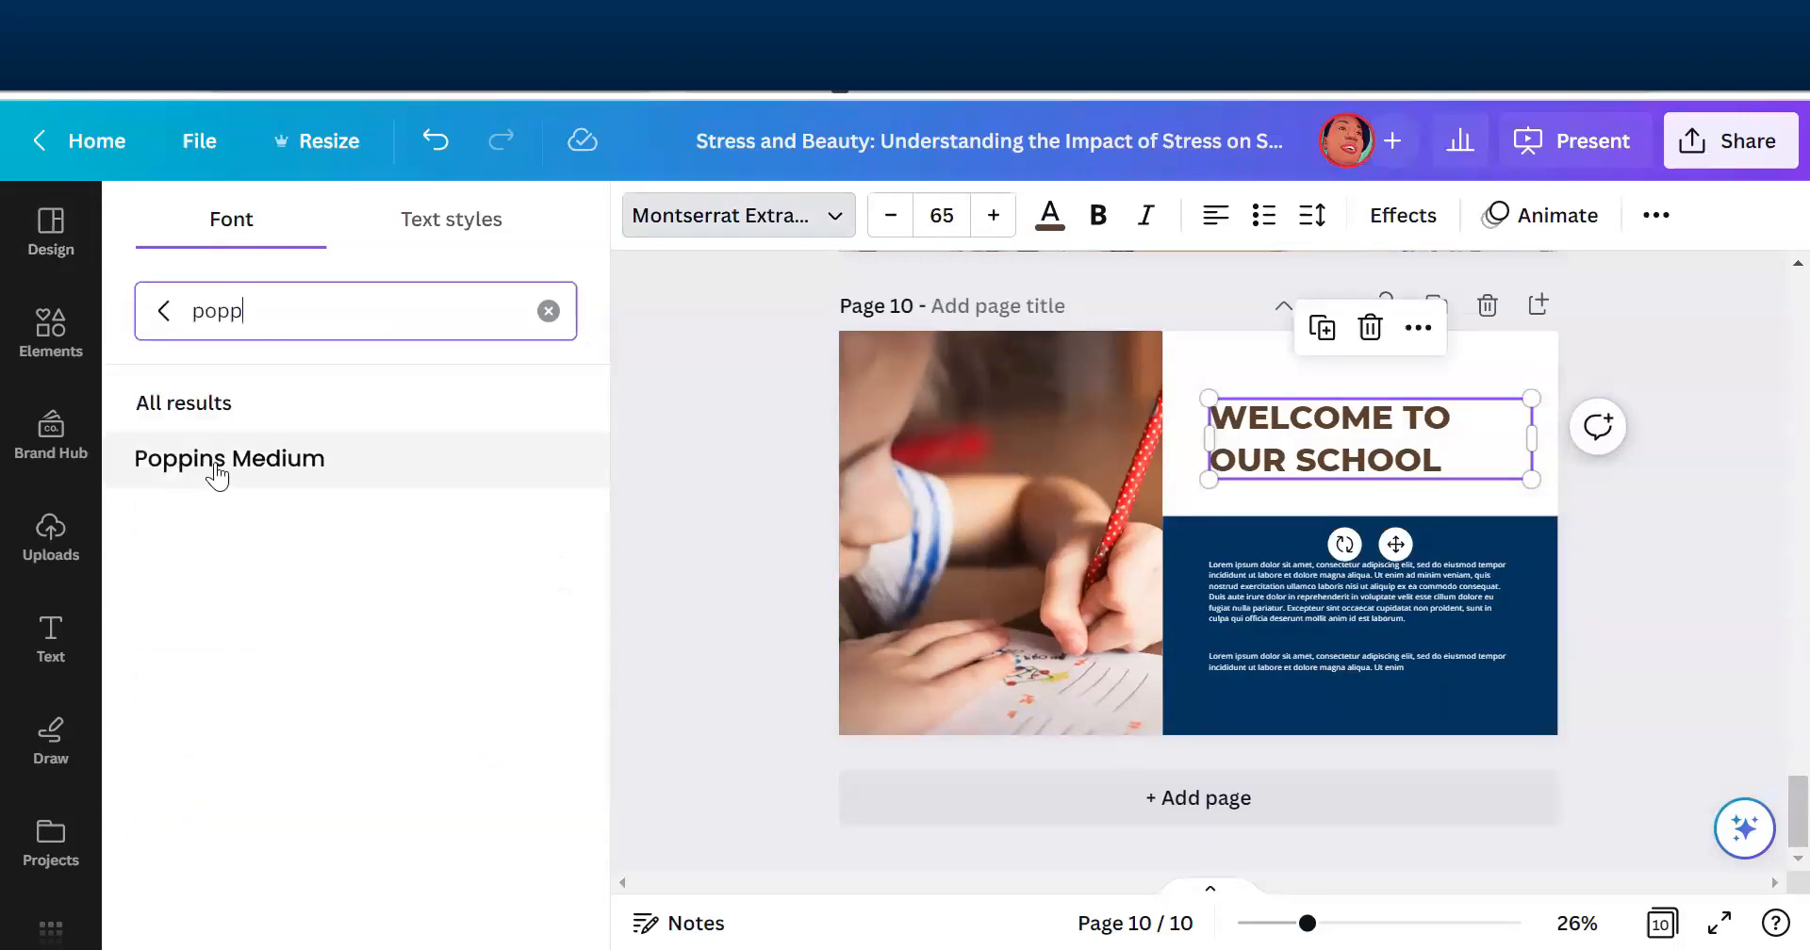
pyautogui.click(210, 471)
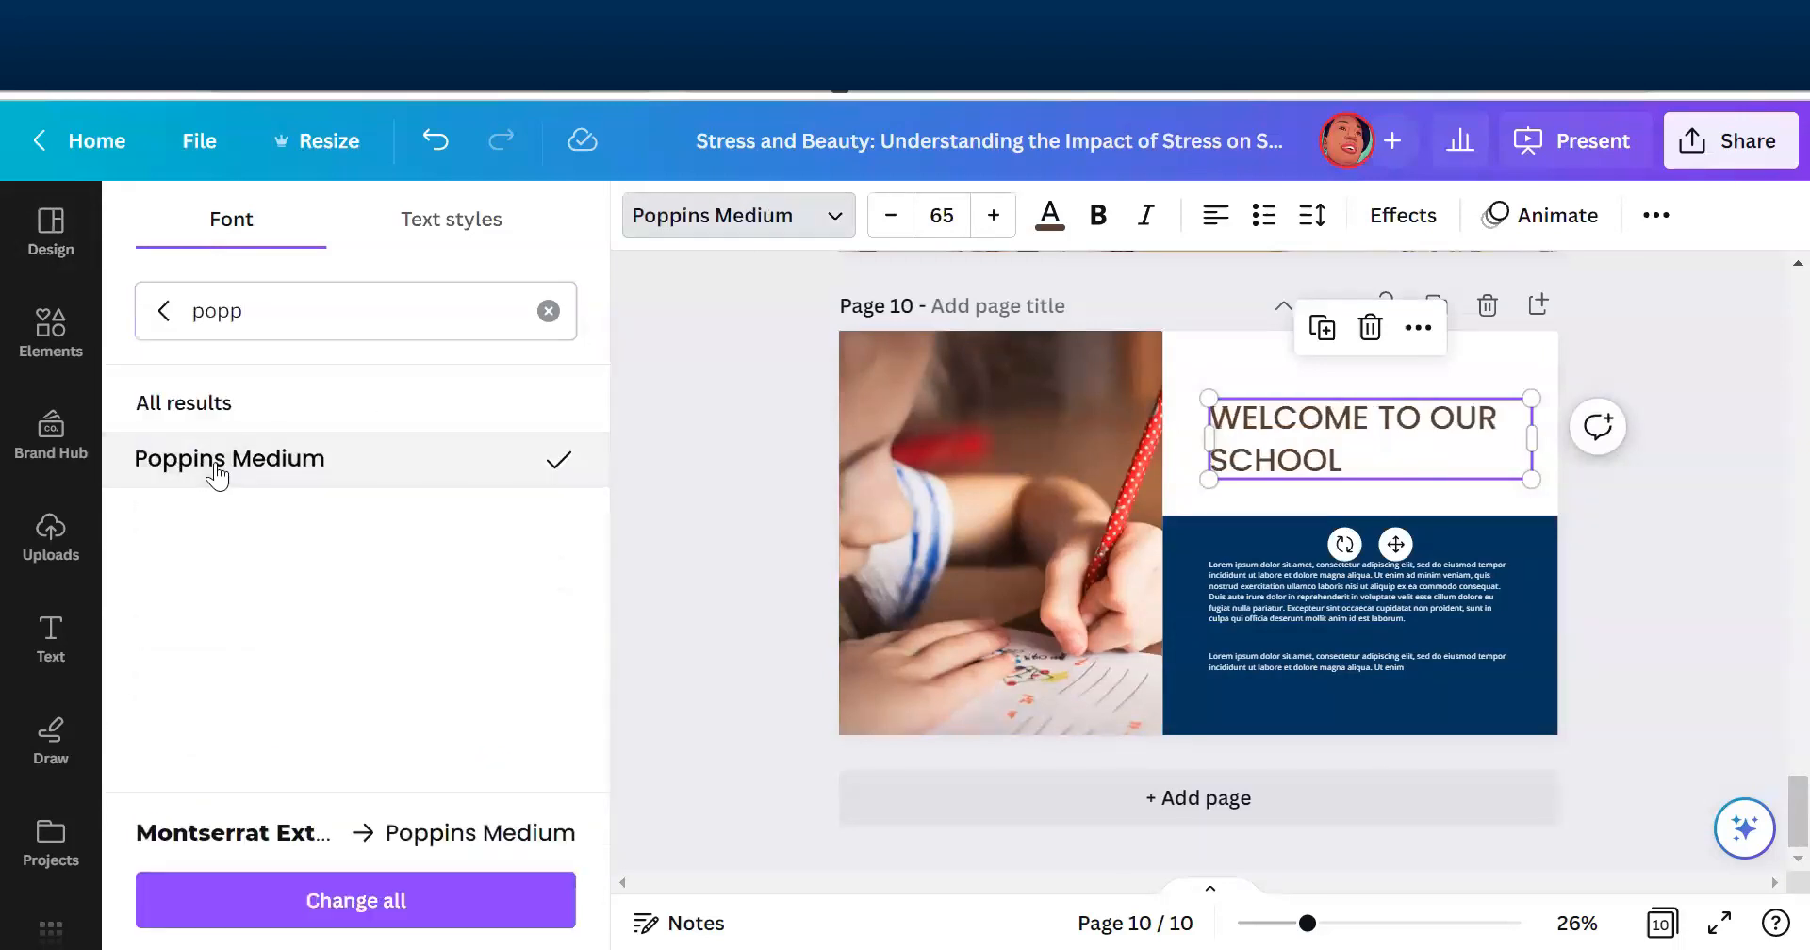
pyautogui.click(1049, 215)
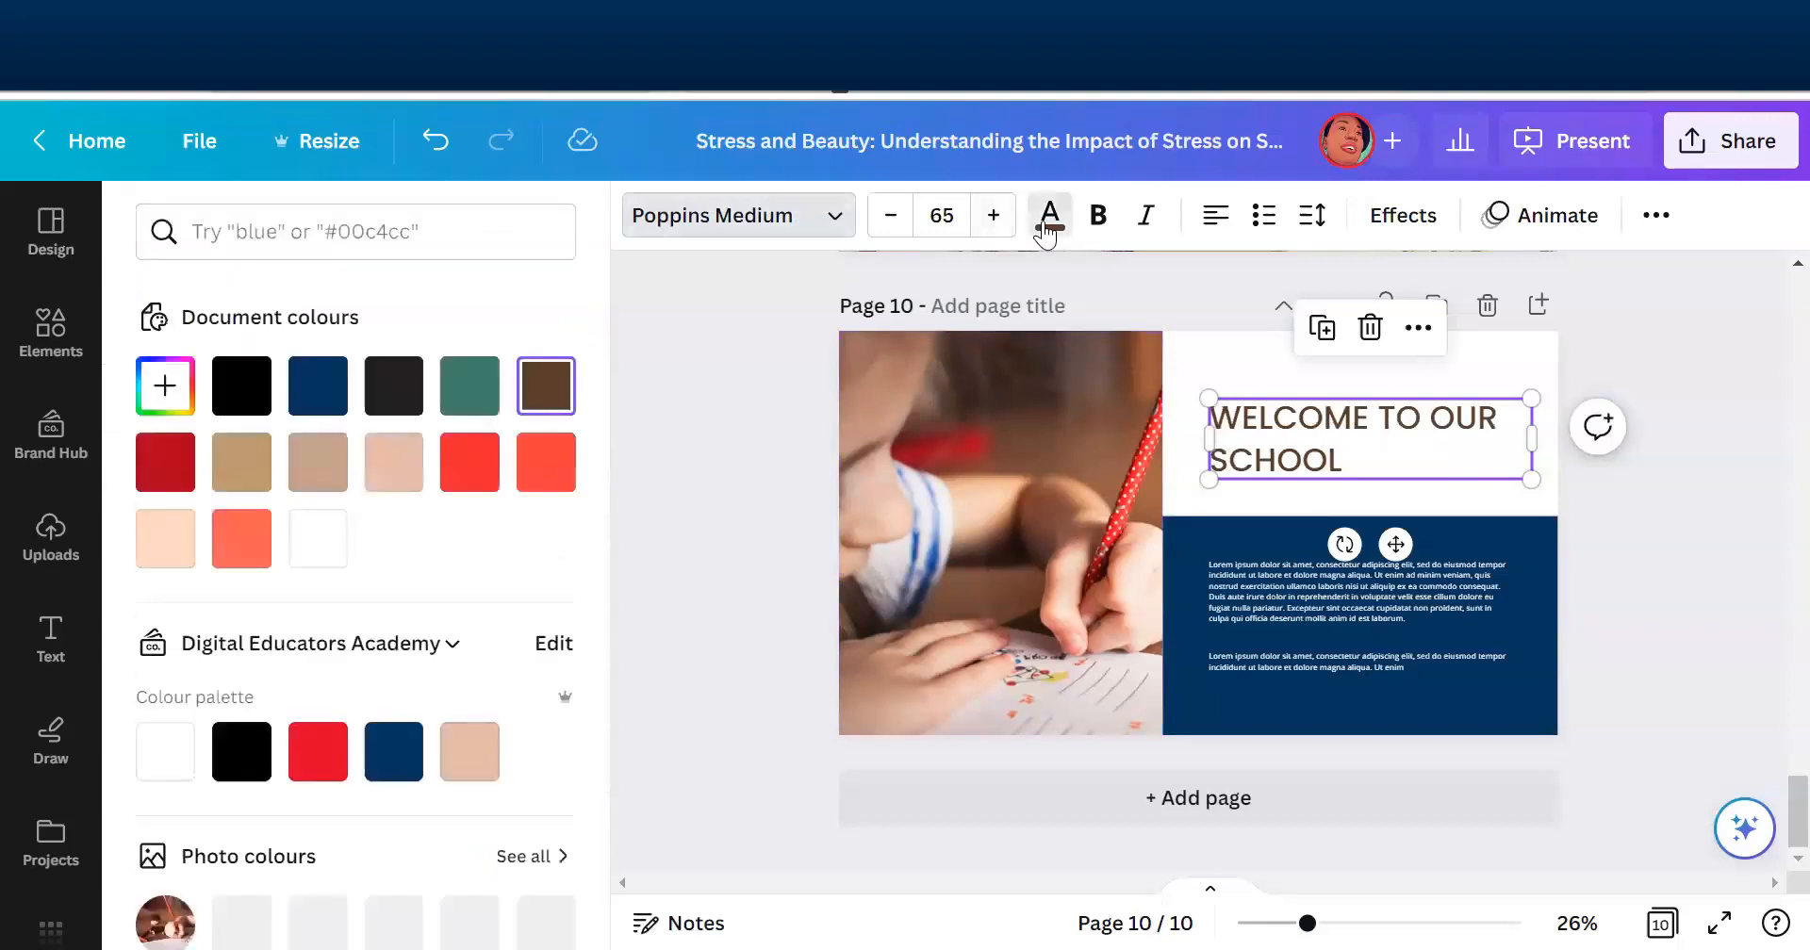
pyautogui.click(241, 386)
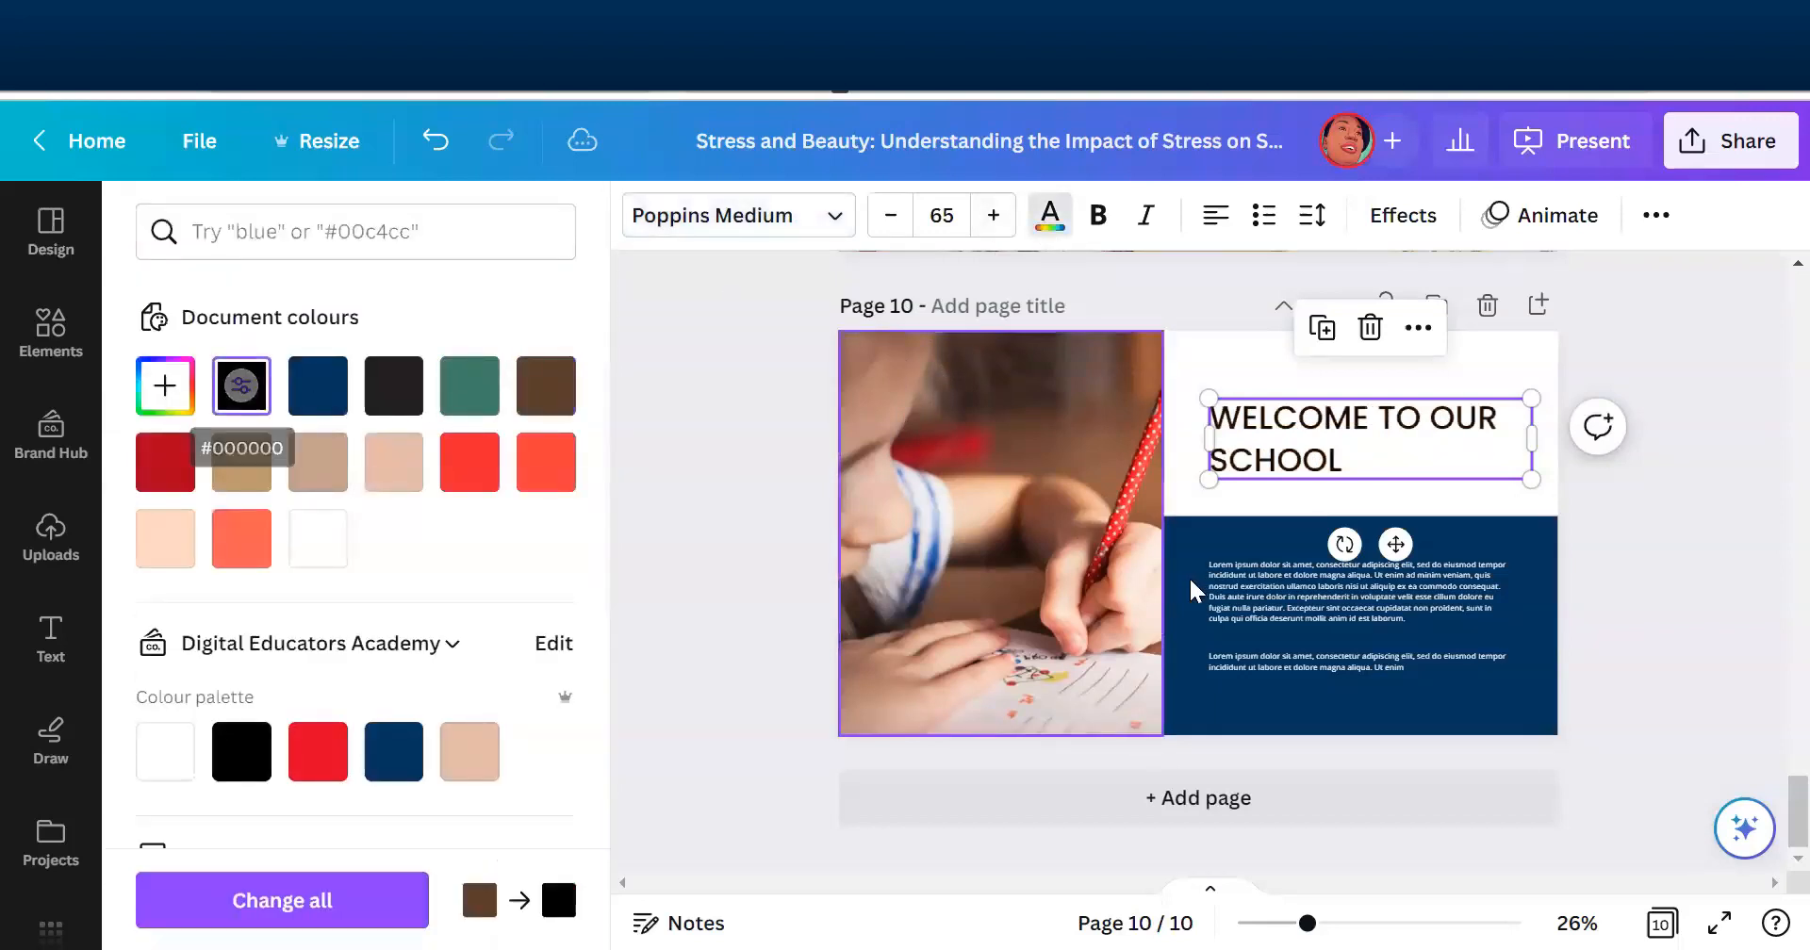
# - Set the first body paragraph on page 10 to the Poppins font at size 19
pyautogui.click(1291, 588)
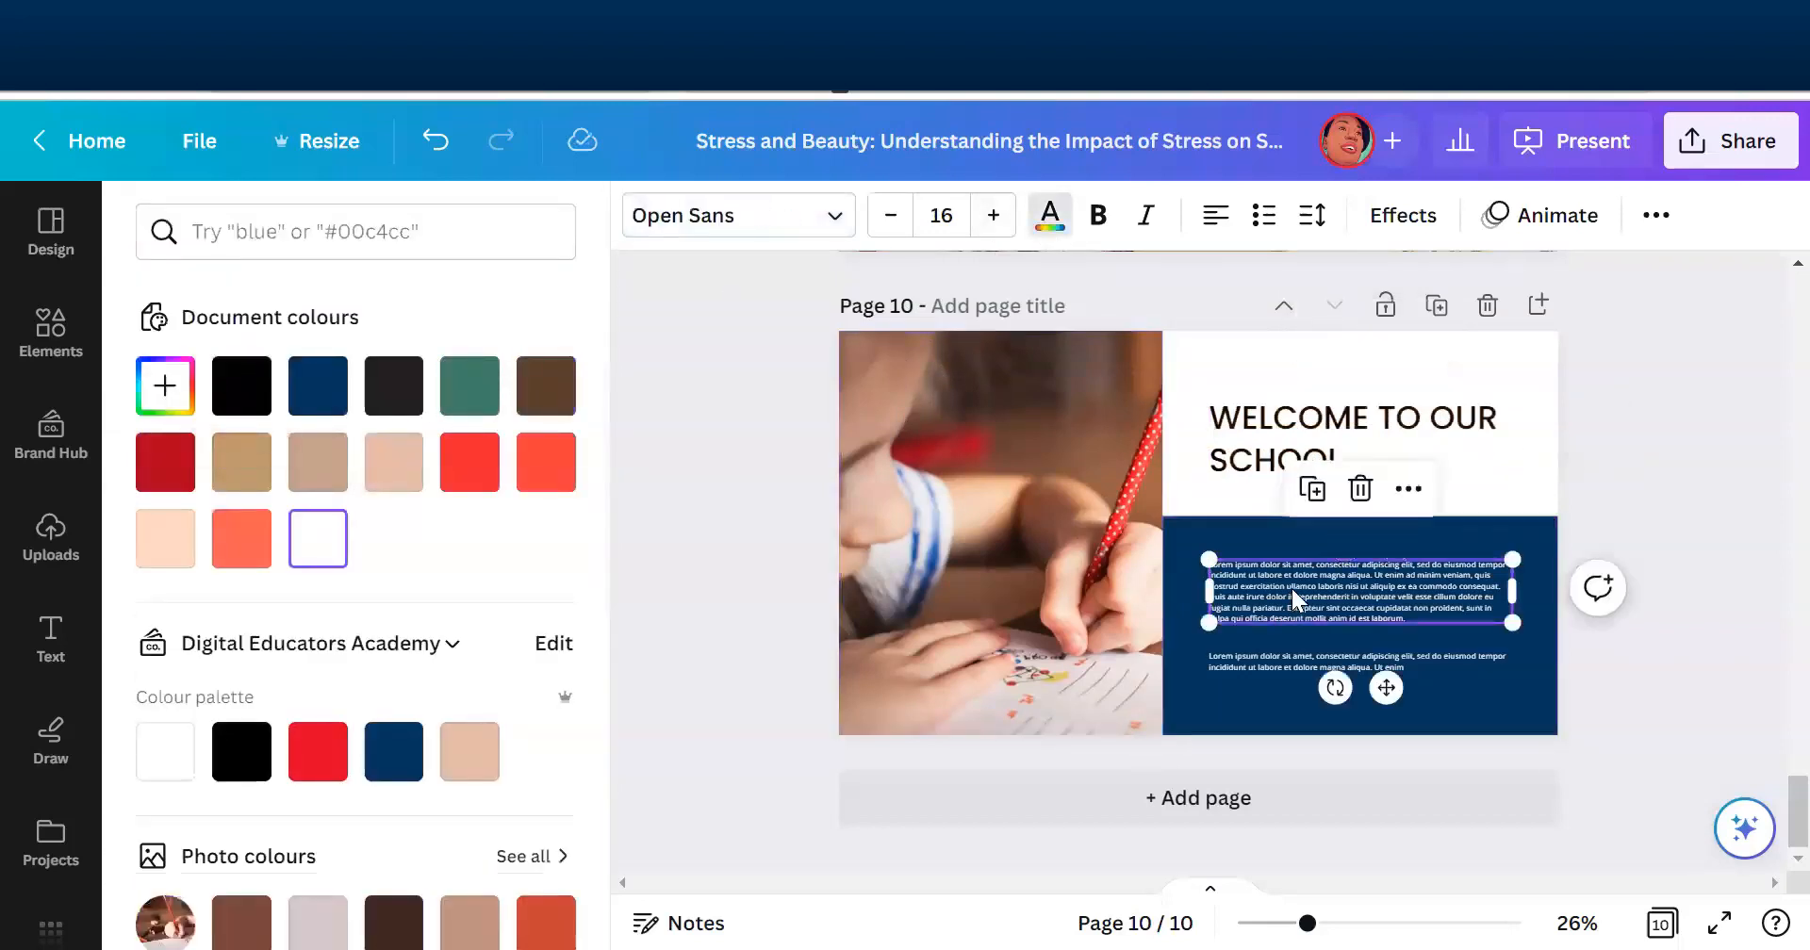
pyautogui.click(713, 224)
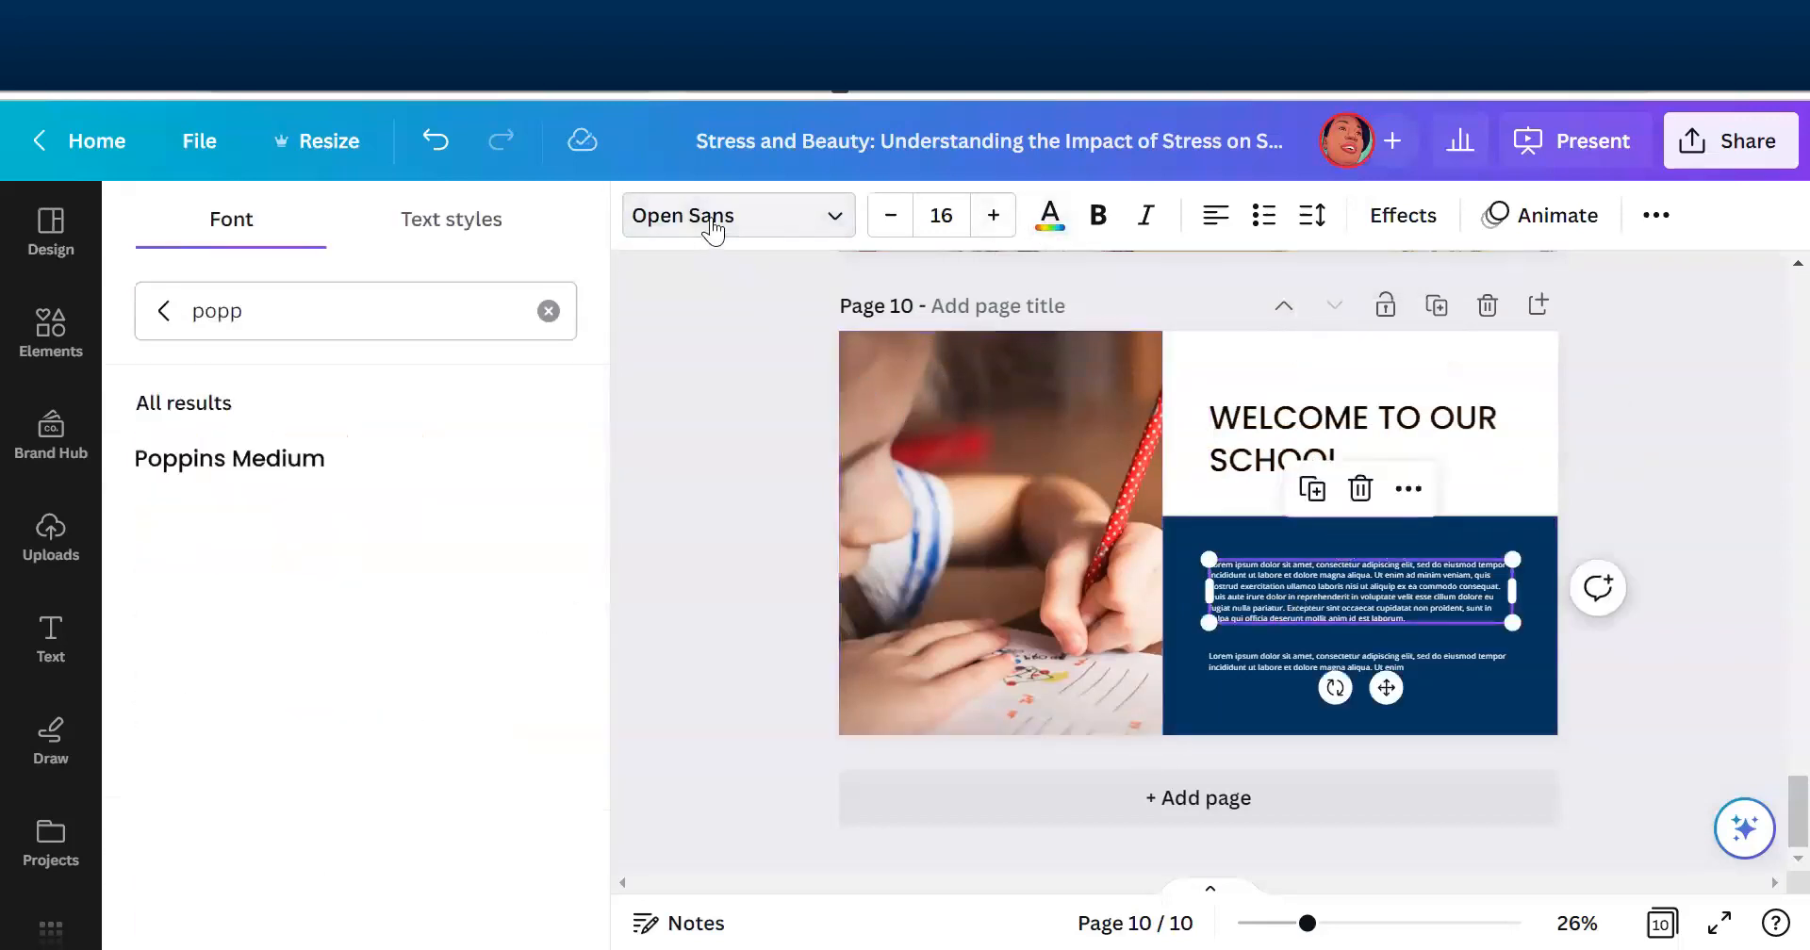
pyautogui.click(390, 302)
pyautogui.write('in')
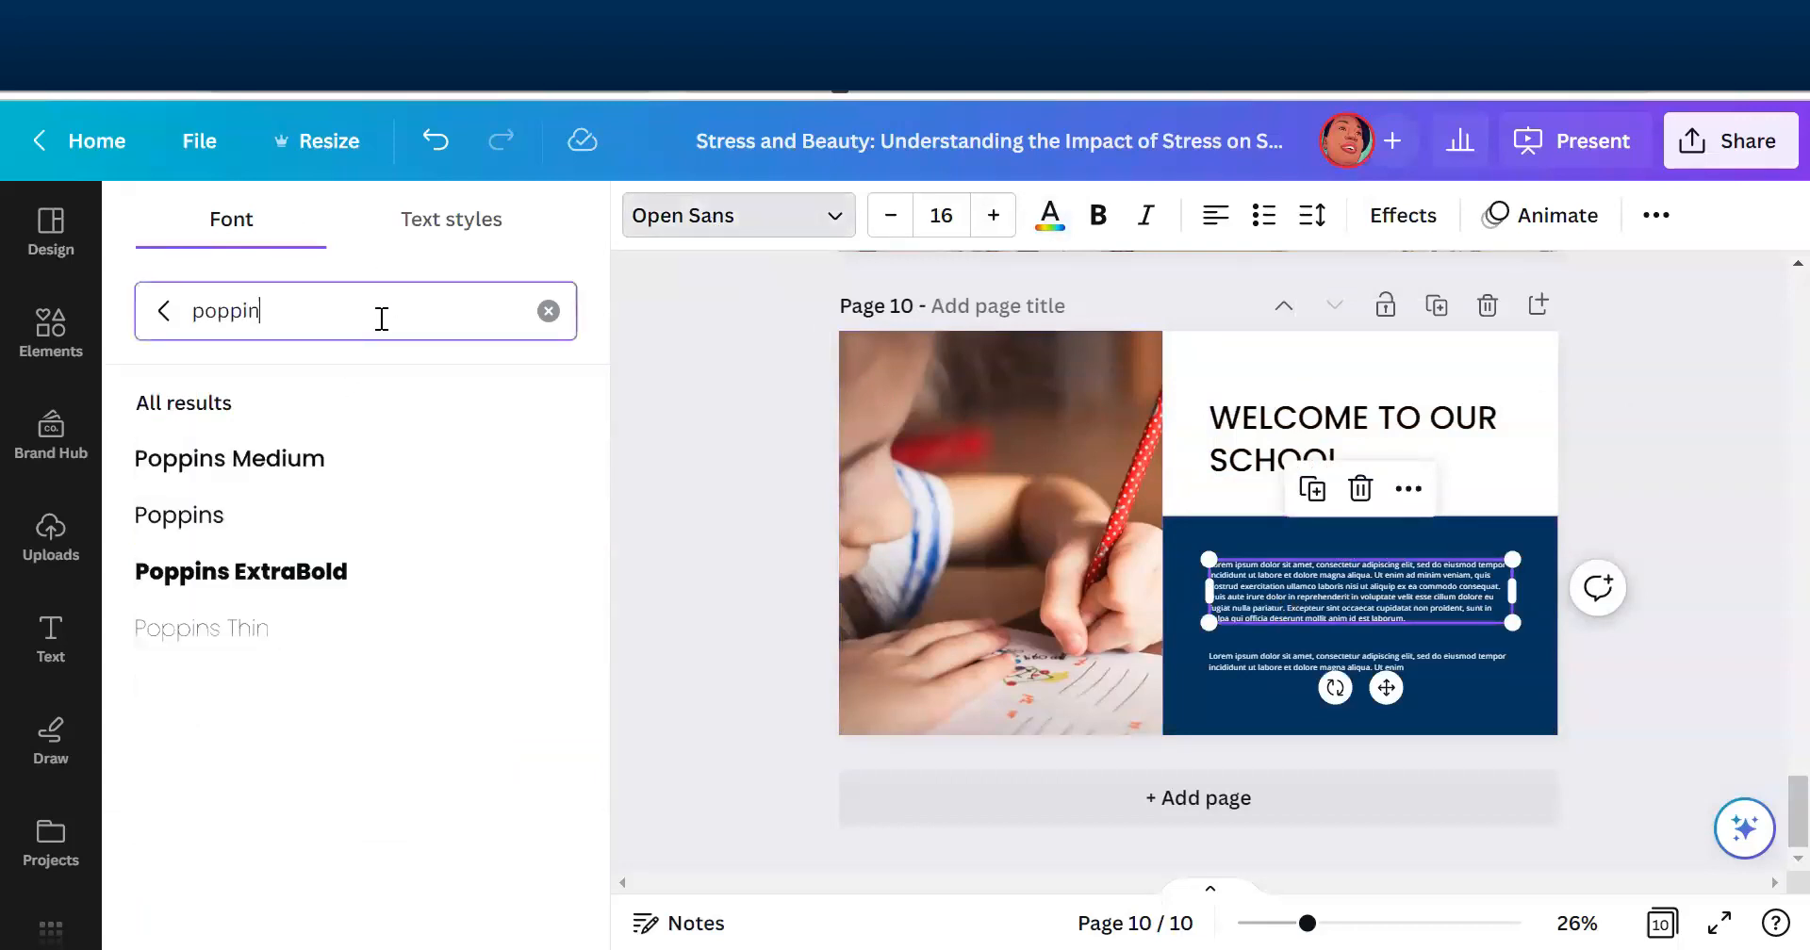
pyautogui.click(230, 516)
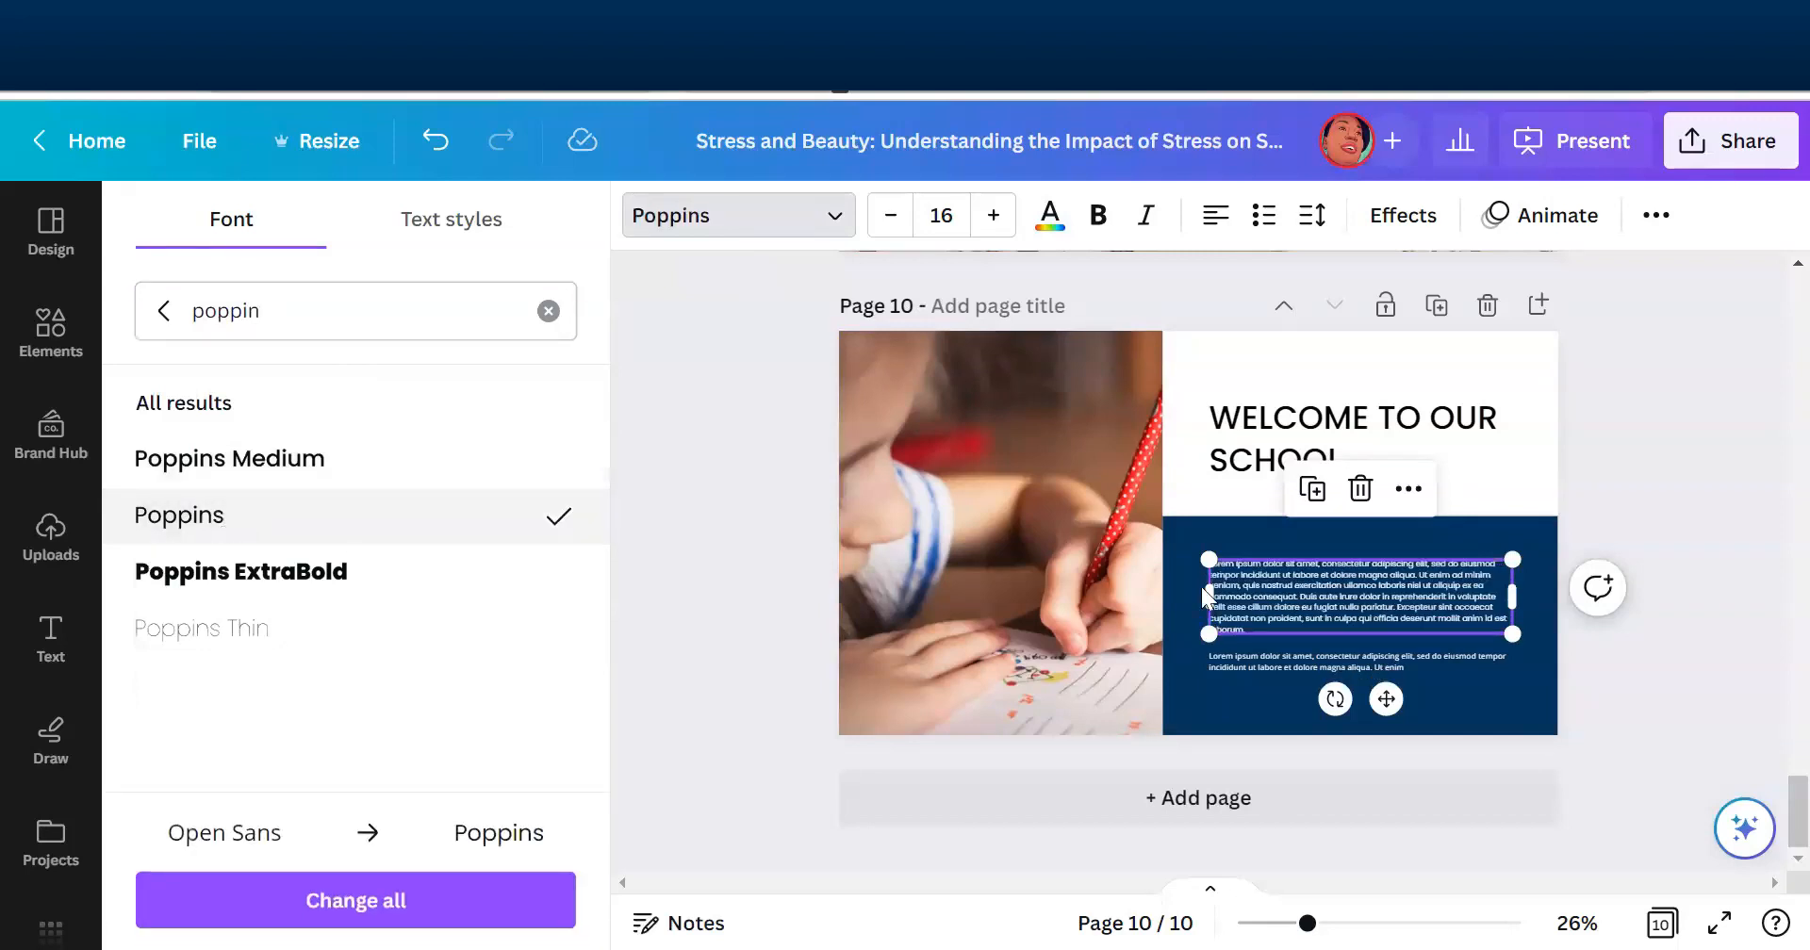
pyautogui.click(994, 216)
pyautogui.click(993, 216)
pyautogui.click(993, 216)
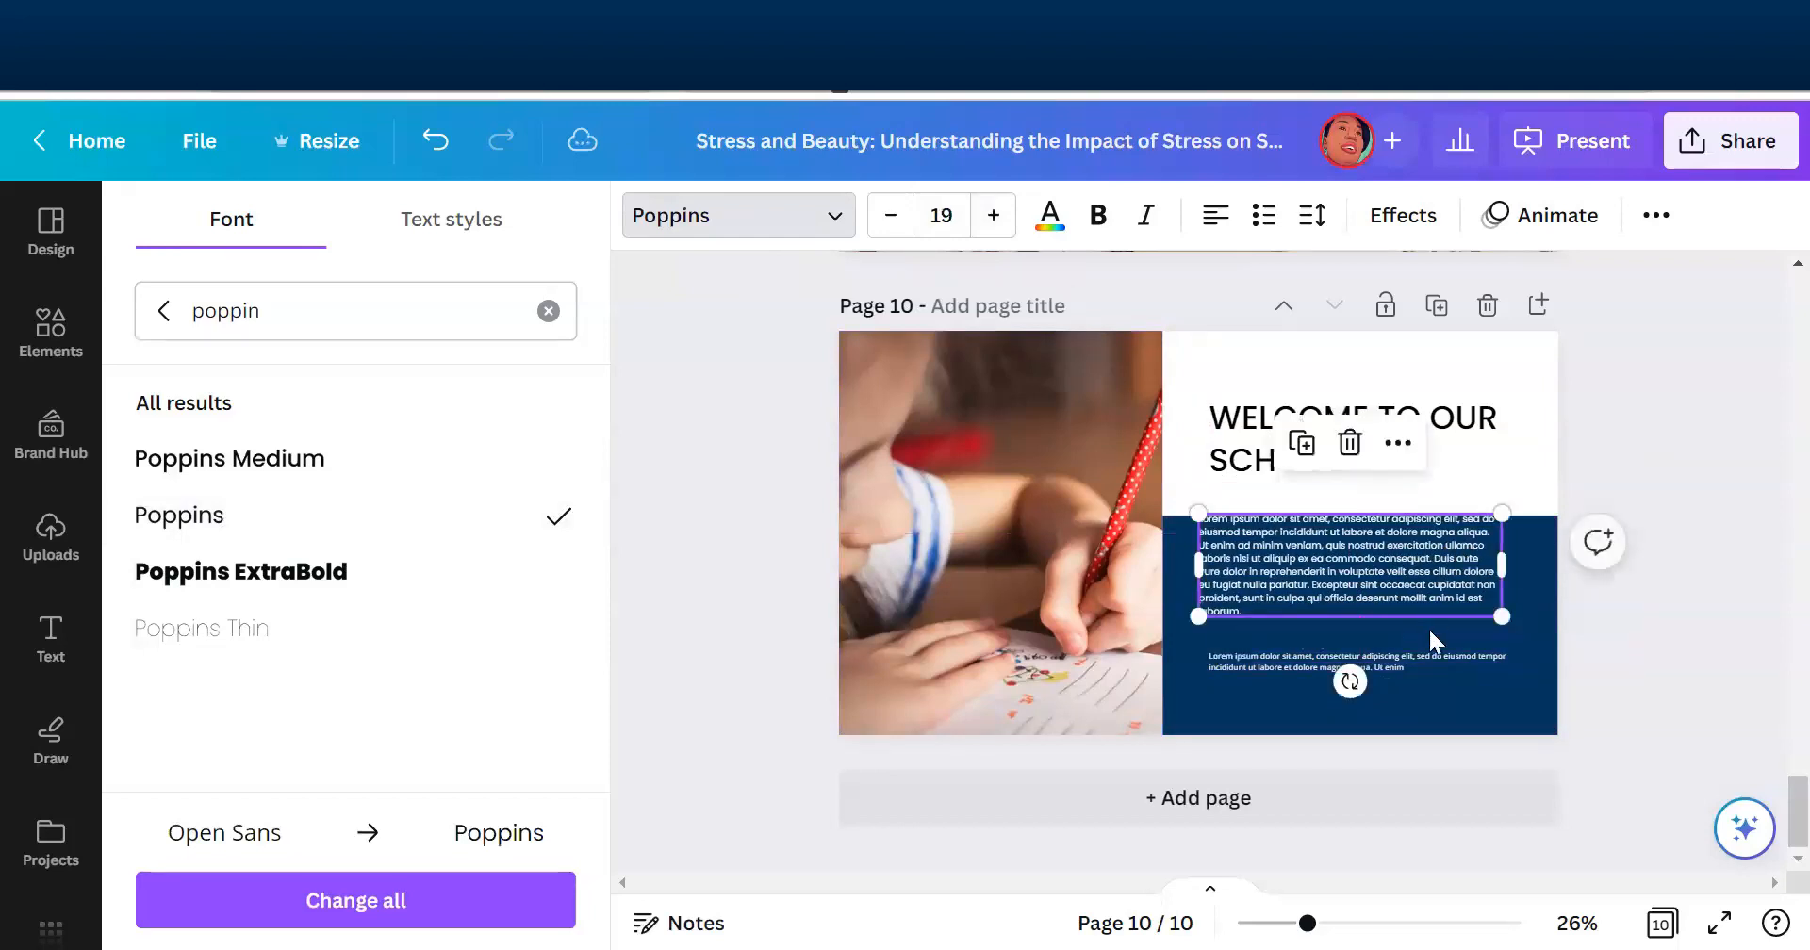
# - Delete the short second paragraph on page 10 and move the remaining paragraph down to the middle of the navy block
pyautogui.click(1439, 659)
pyautogui.press('Delete')
pyautogui.moveTo(1394, 608); pyautogui.dragTo(1397, 662)
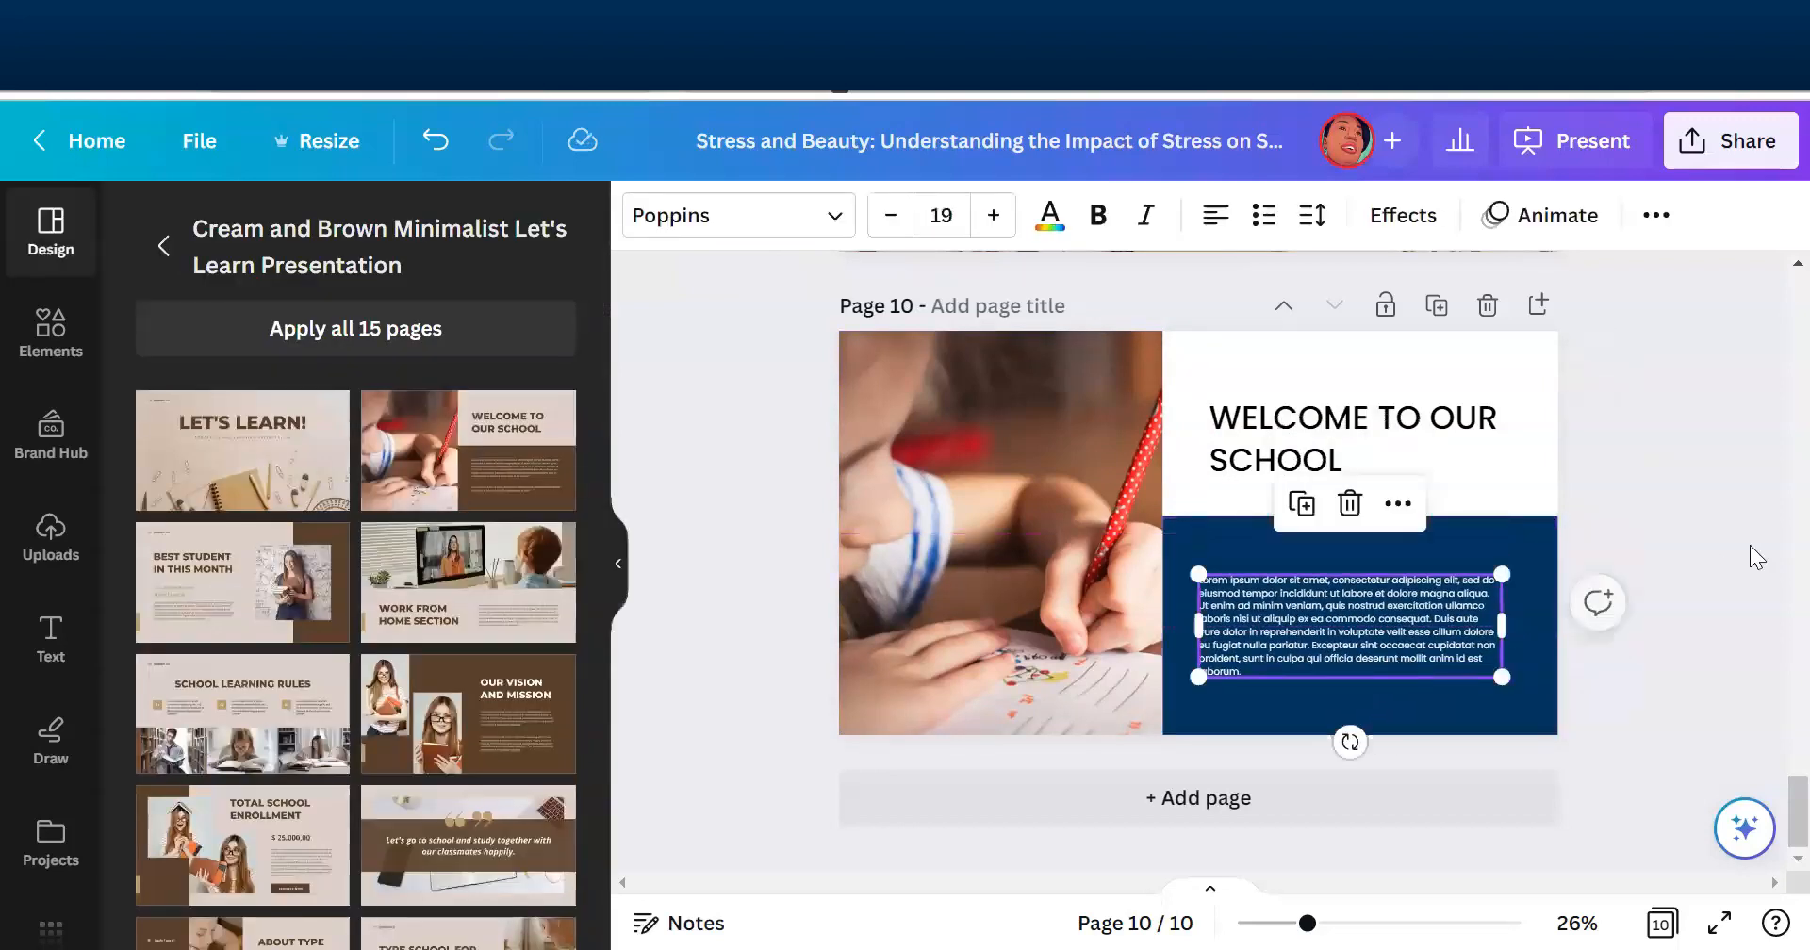
pyautogui.click(1674, 532)
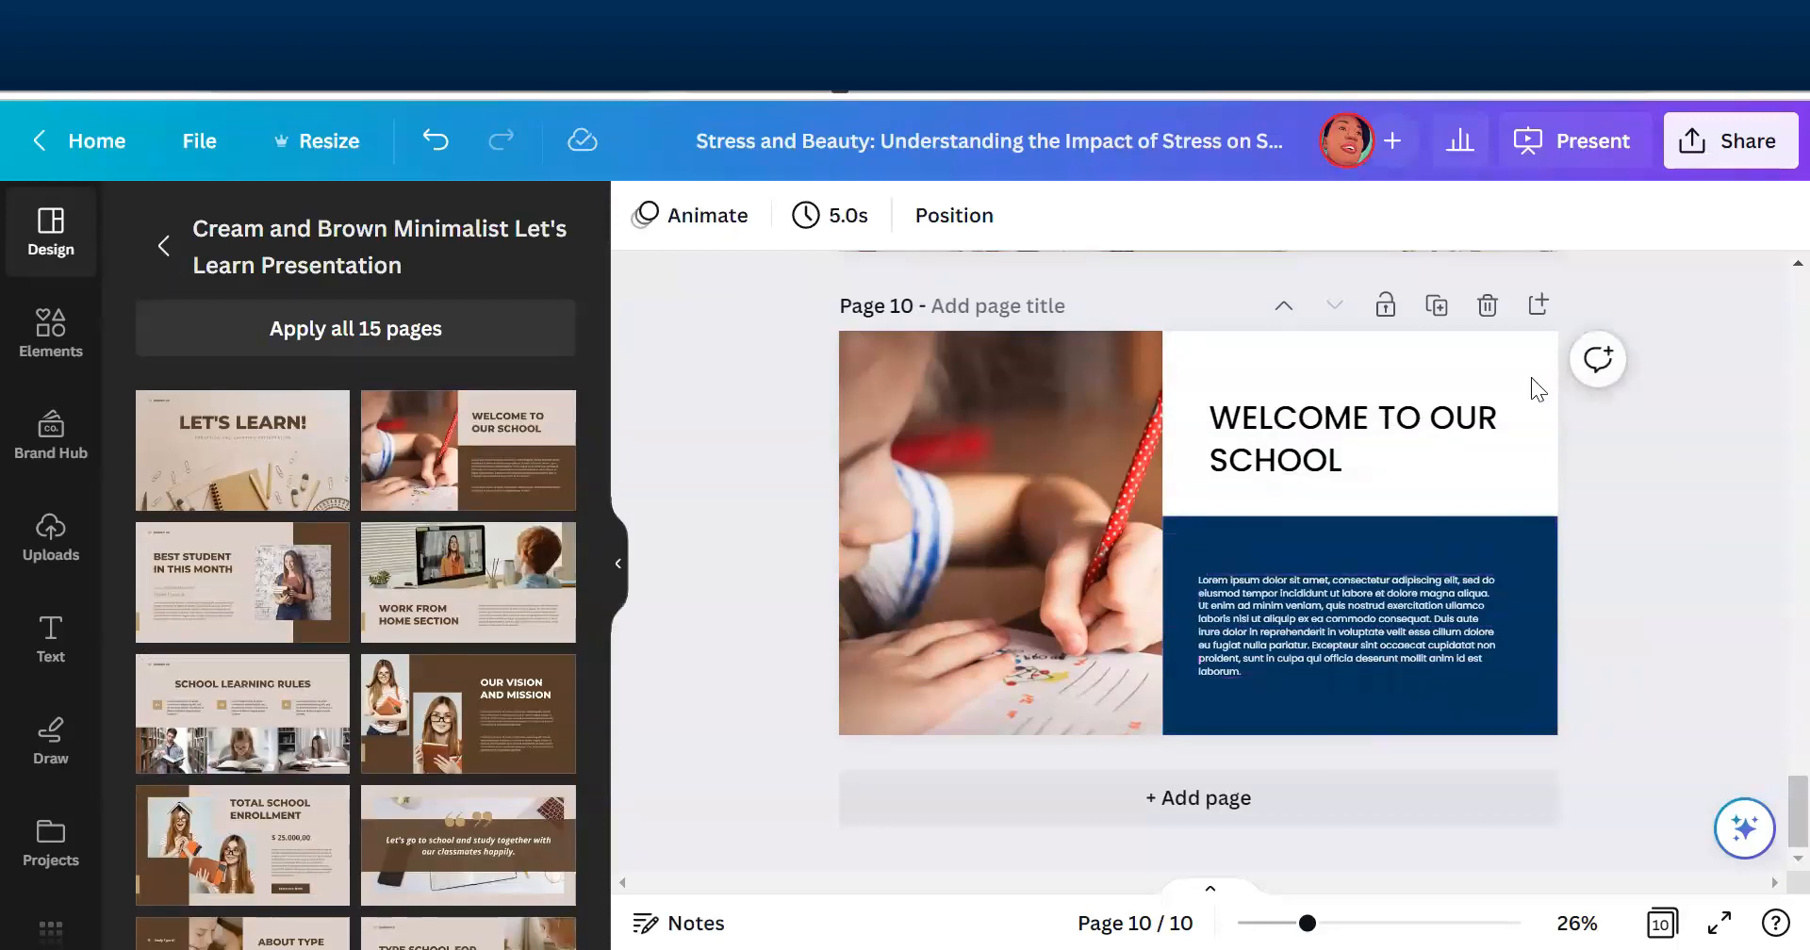
# - Change the heading on page 10 to "WELCOME TO STRESS AND BEAUTY"
pyautogui.doubleClick(1447, 429)
pyautogui.moveTo(1430, 418); pyautogui.dragTo(1477, 462)
pyautogui.write('ST')
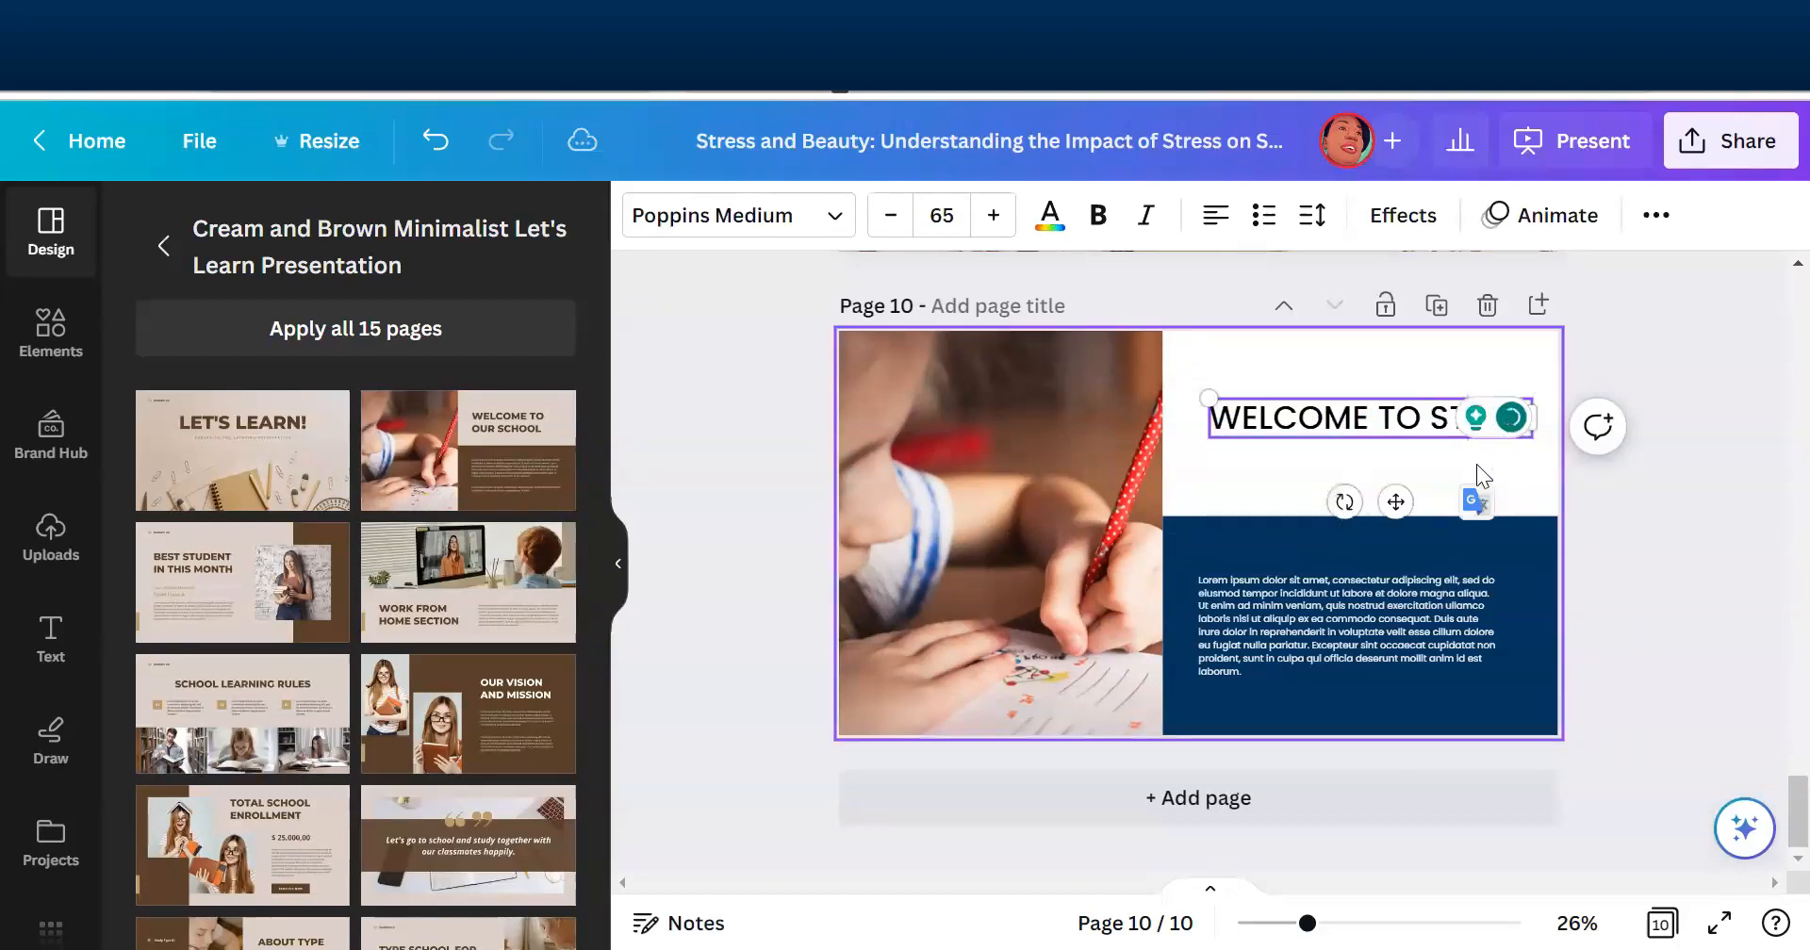
pyautogui.write('RESS AND BEAUTY')
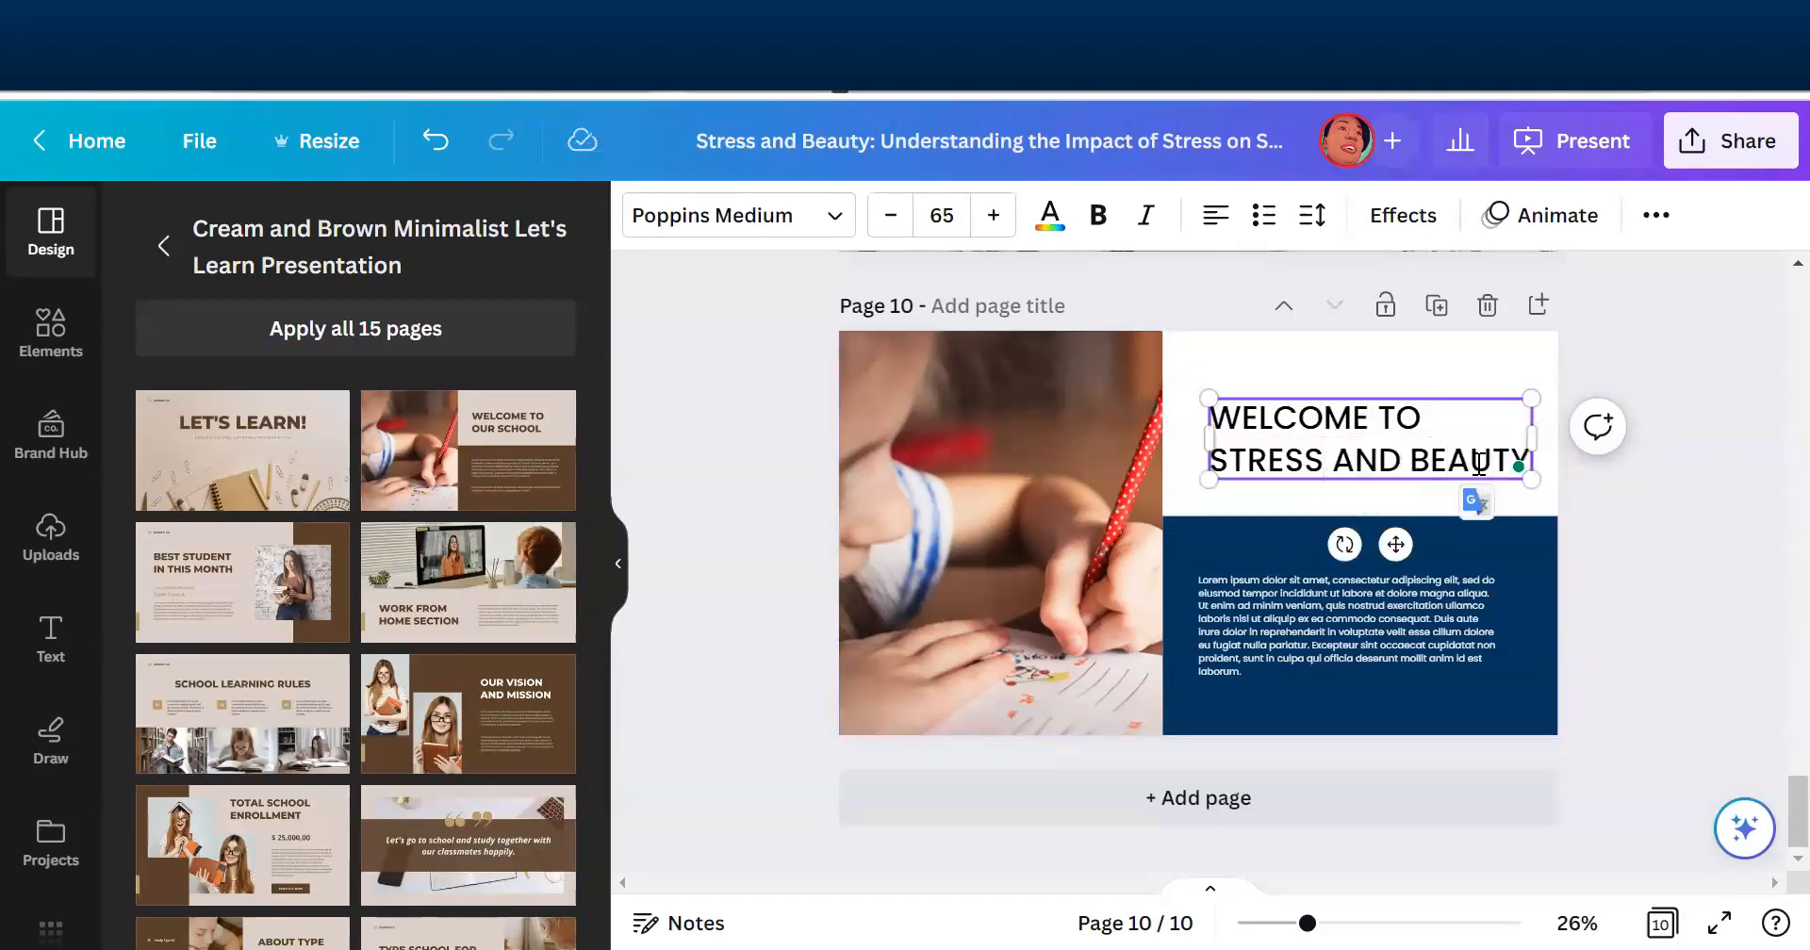
pyautogui.click(1613, 594)
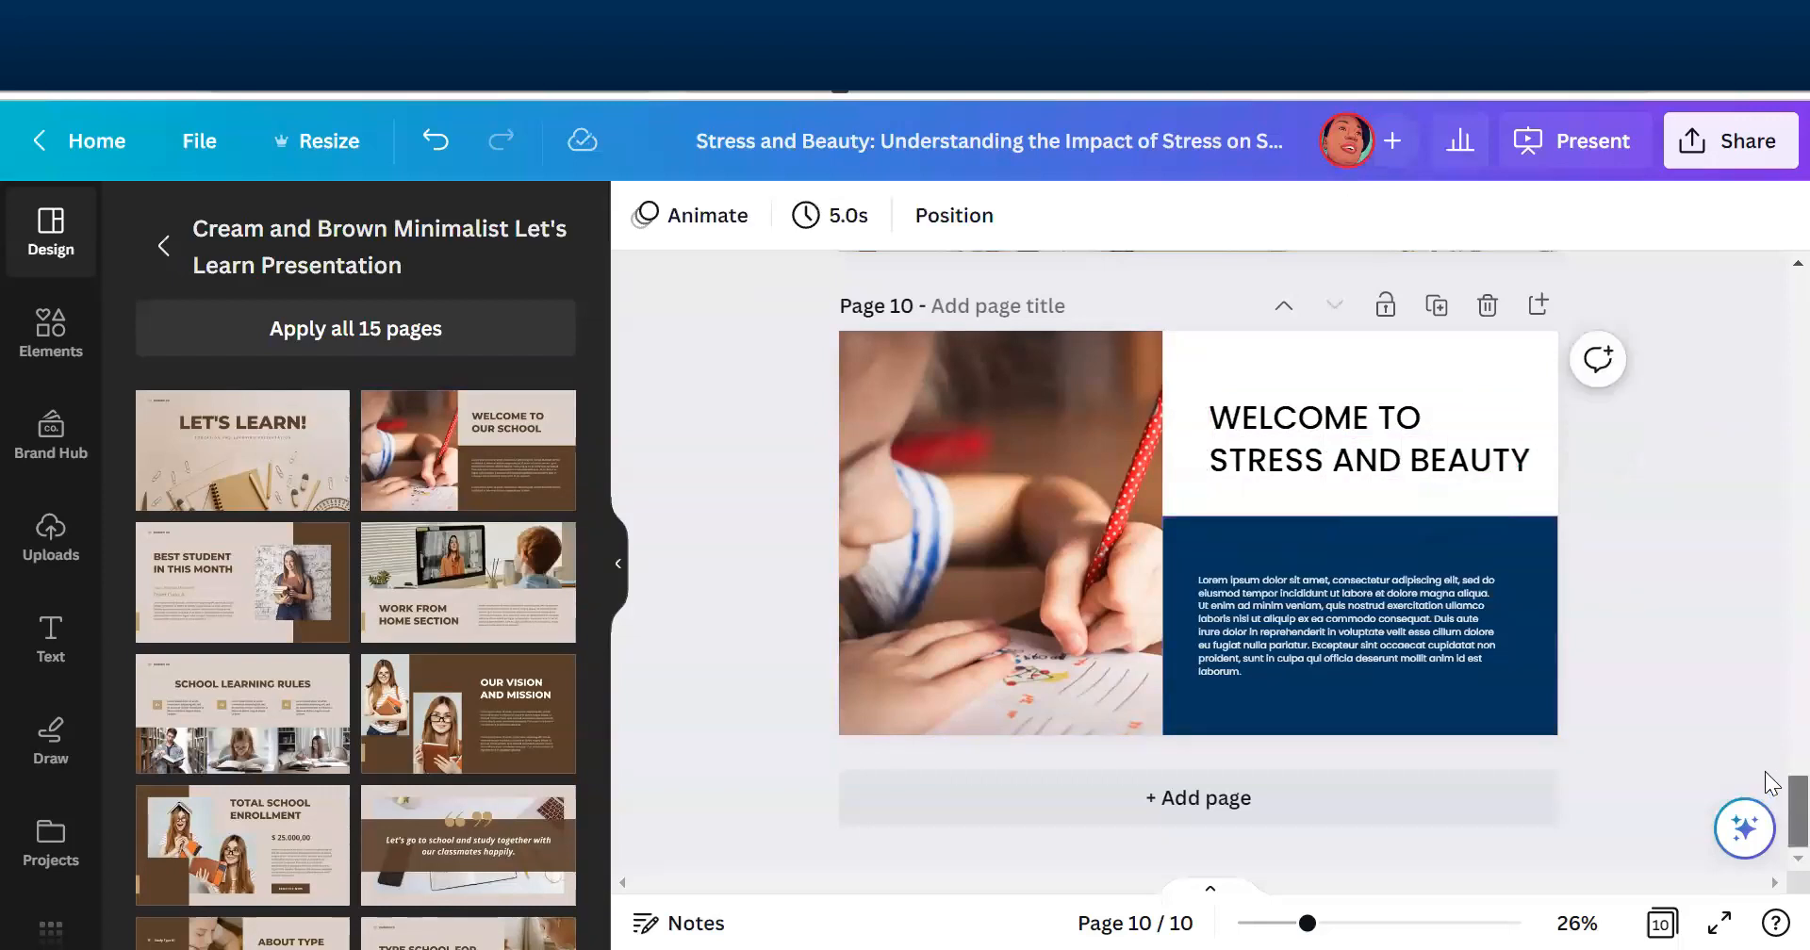
# - Try to recolour the photo background of page 9 to white #ffffff from the document colours
pyautogui.scroll(5, 1764, 764)
pyautogui.scroll(-2, 1770, 736)
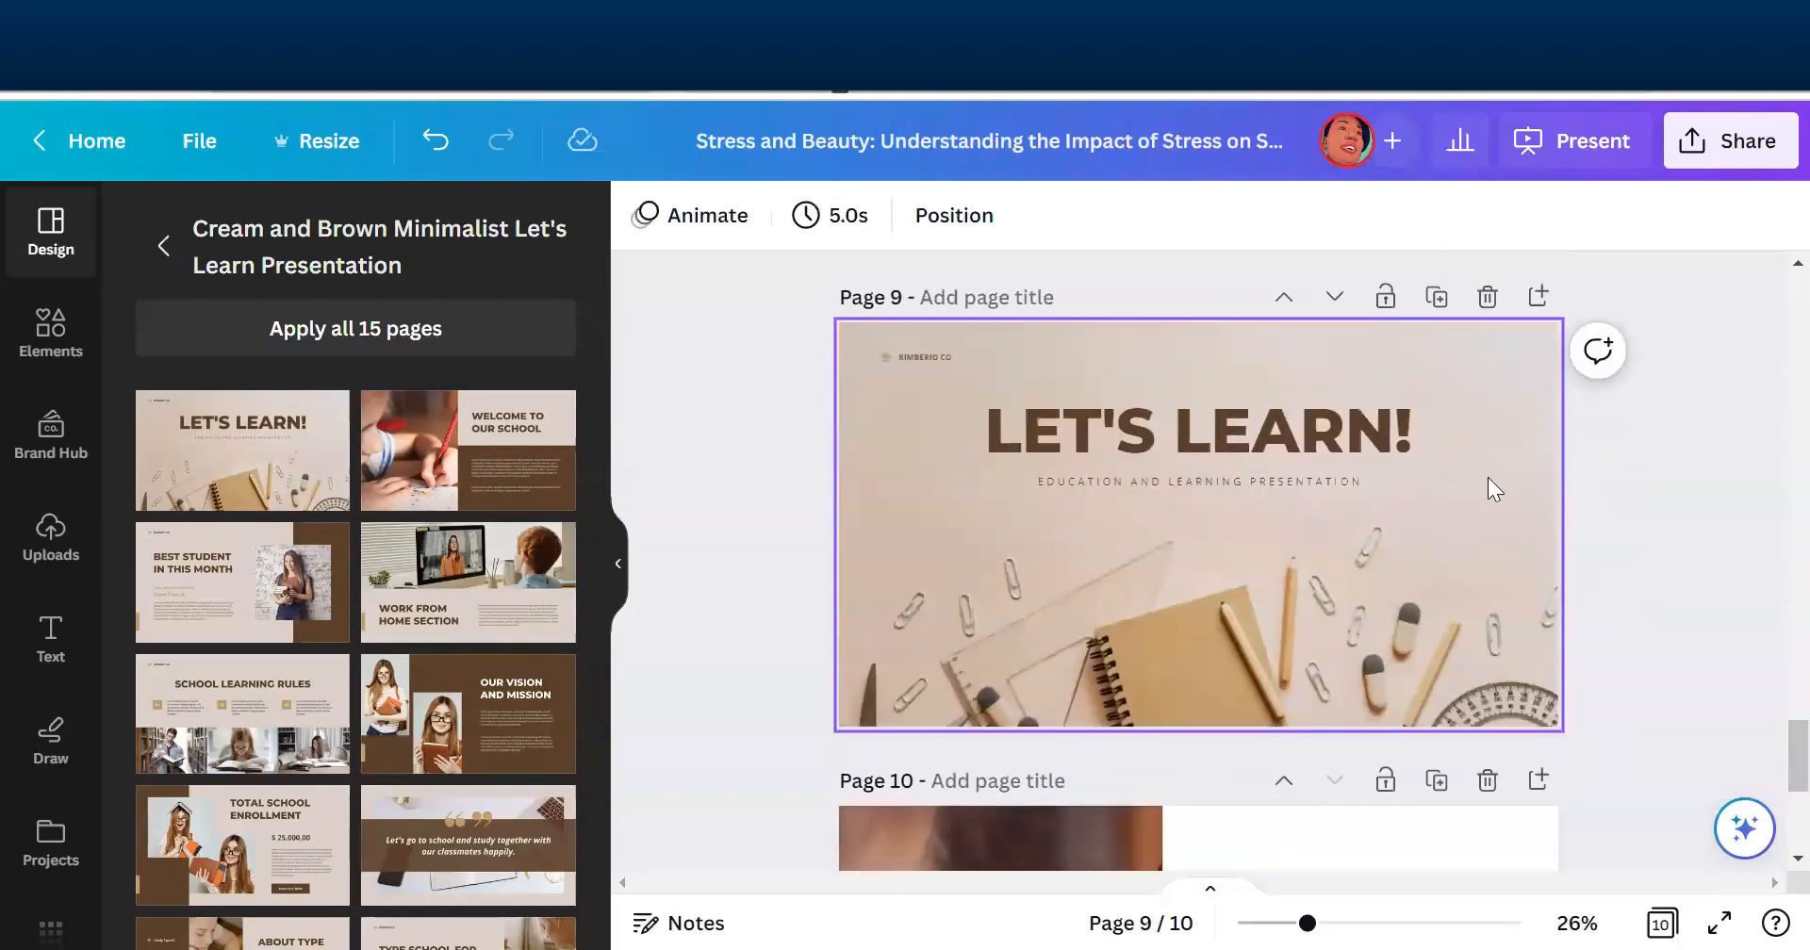
pyautogui.click(1487, 477)
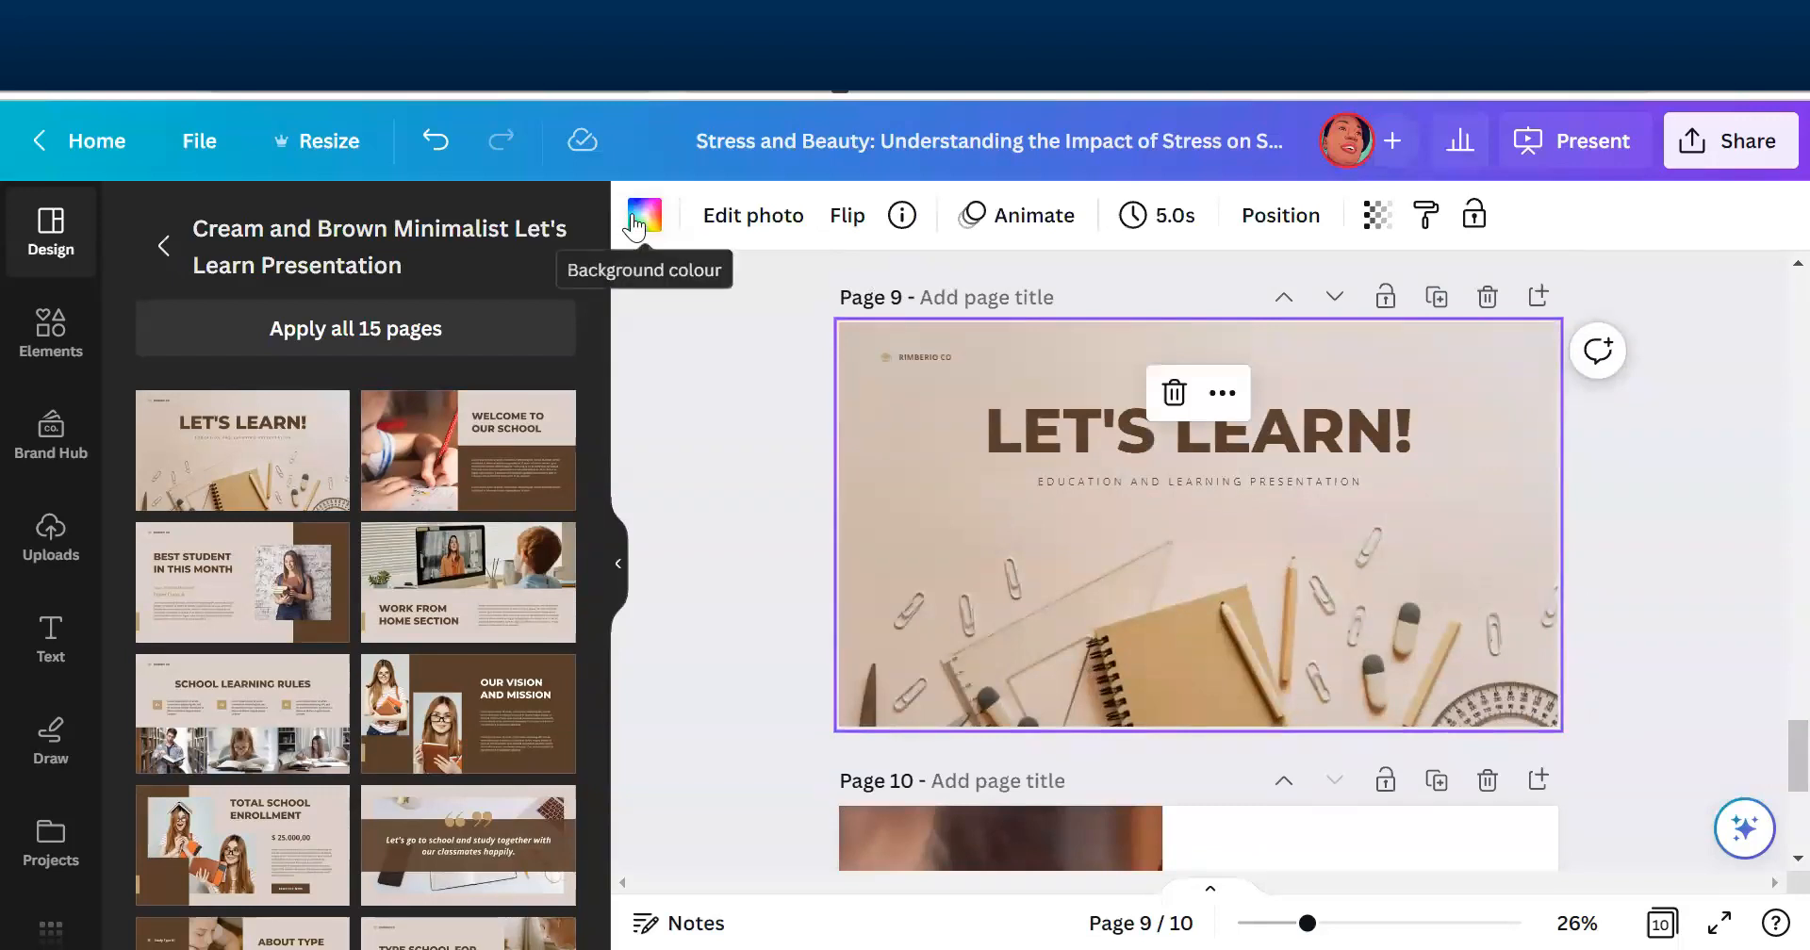
pyautogui.click(645, 215)
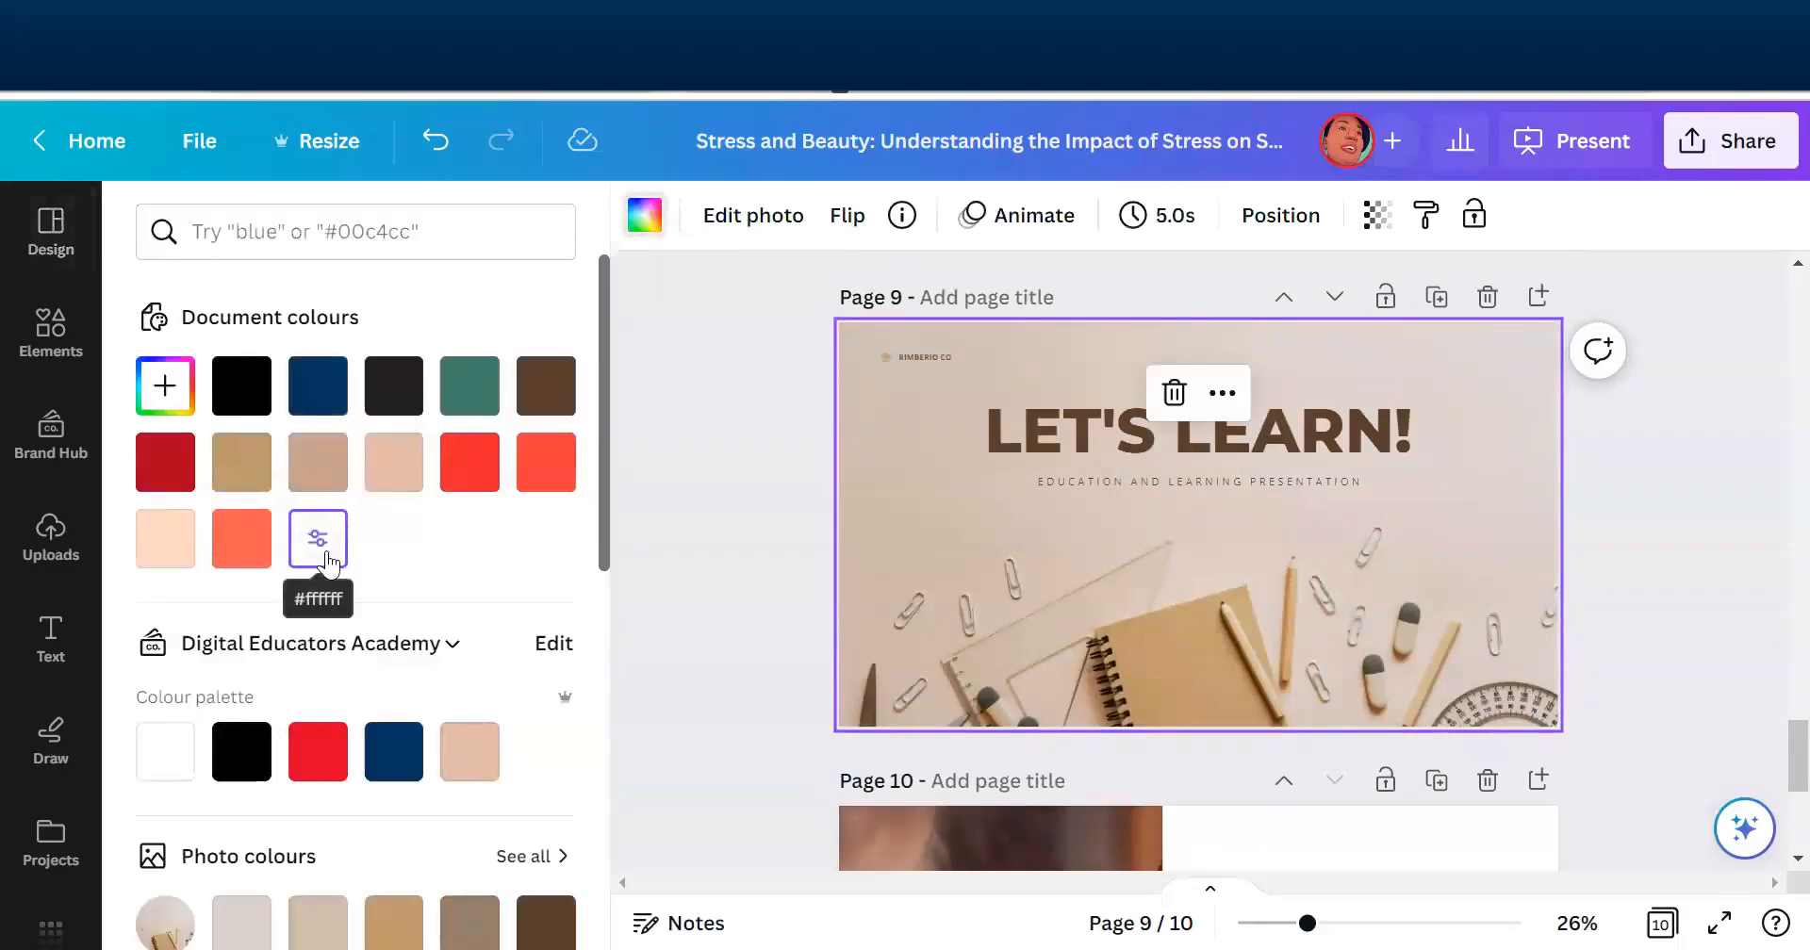
pyautogui.click(332, 537)
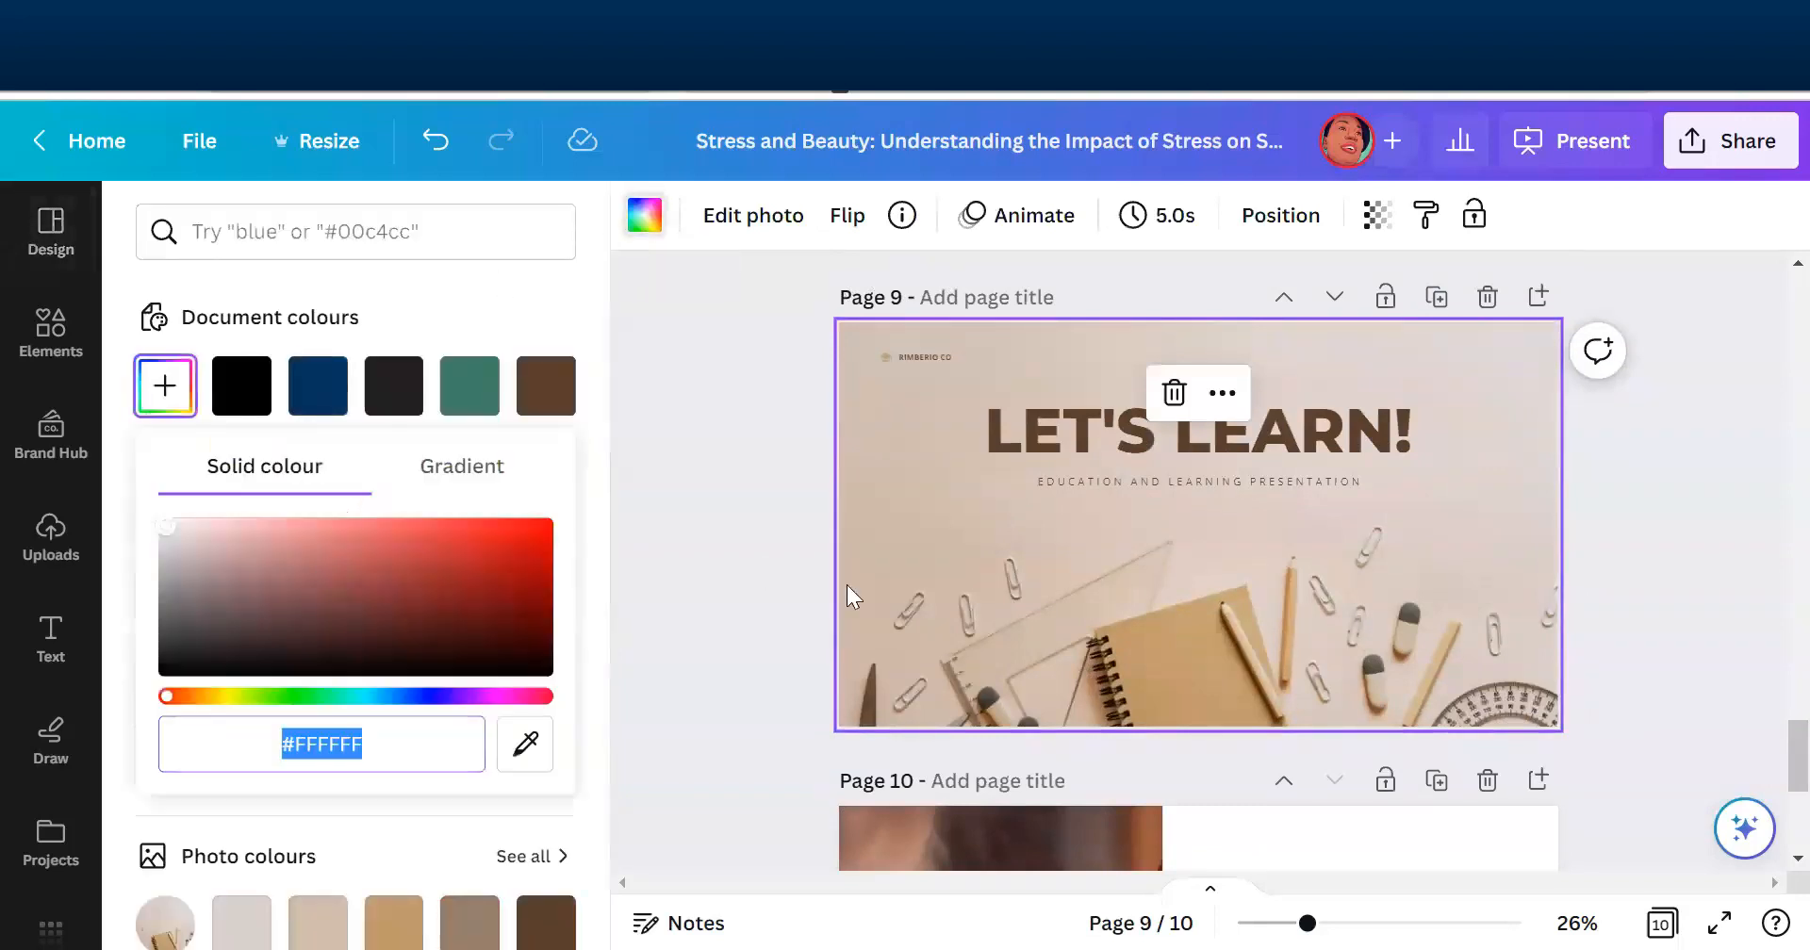
pyautogui.click(890, 454)
# - Delete the stationery background photo from page 9
pyautogui.click(1000, 370)
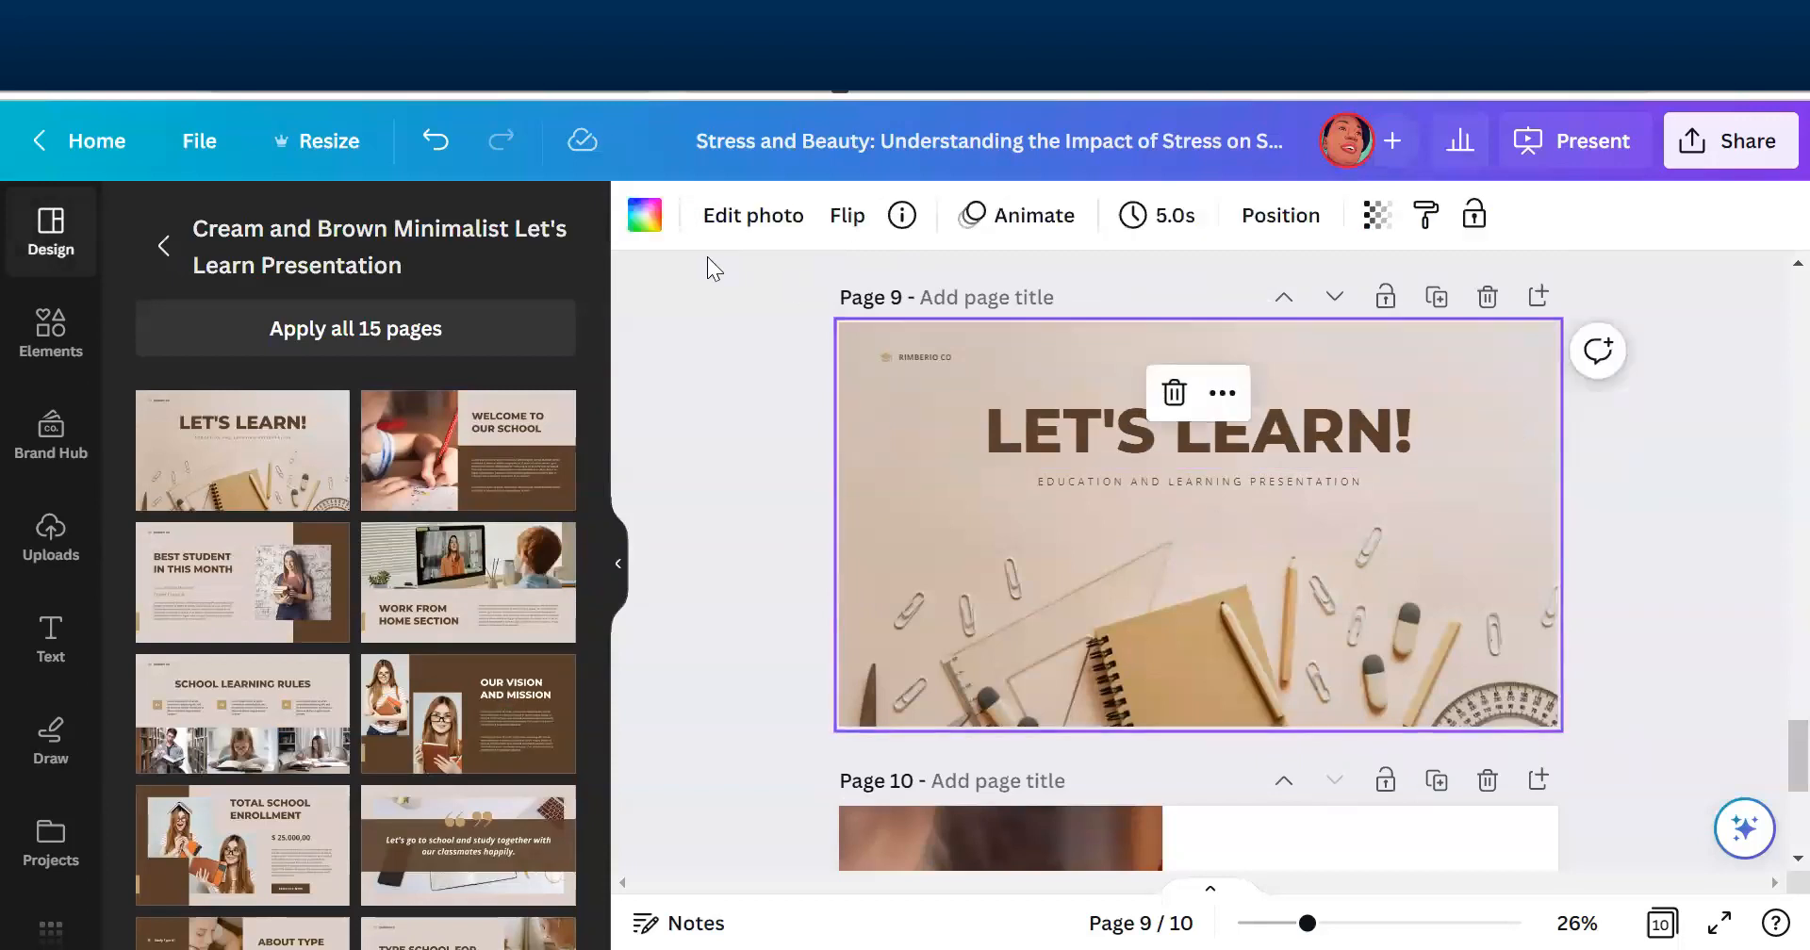
pyautogui.click(646, 215)
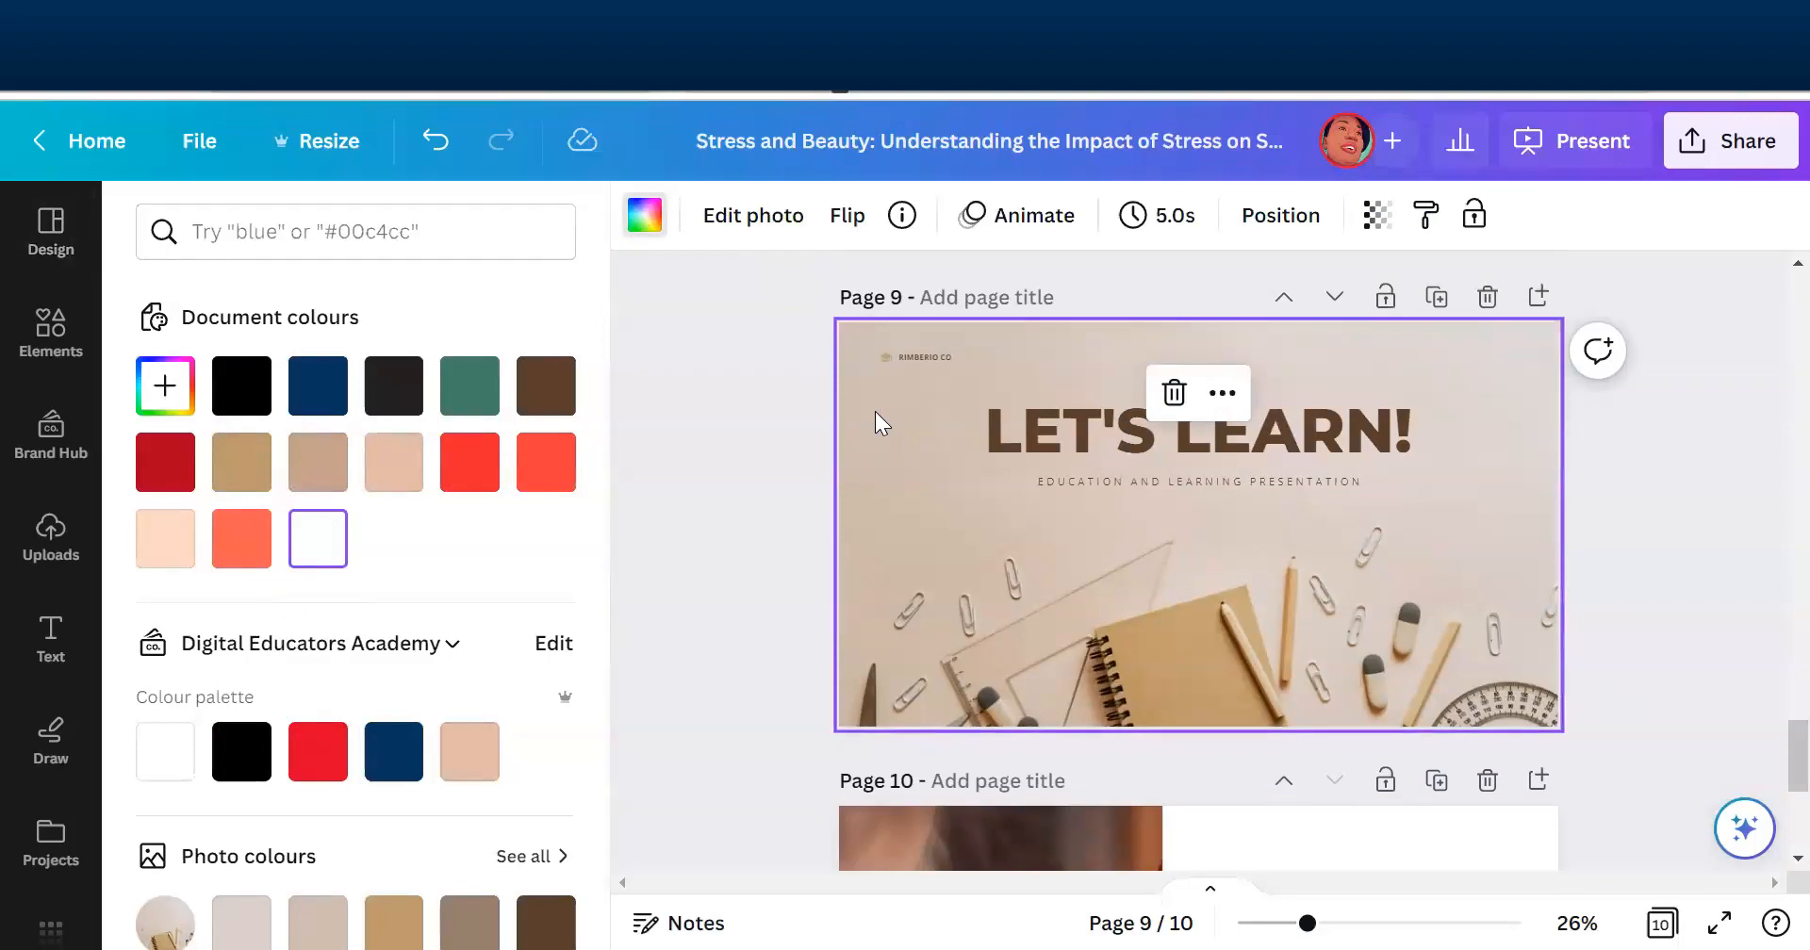
pyautogui.press('Delete')
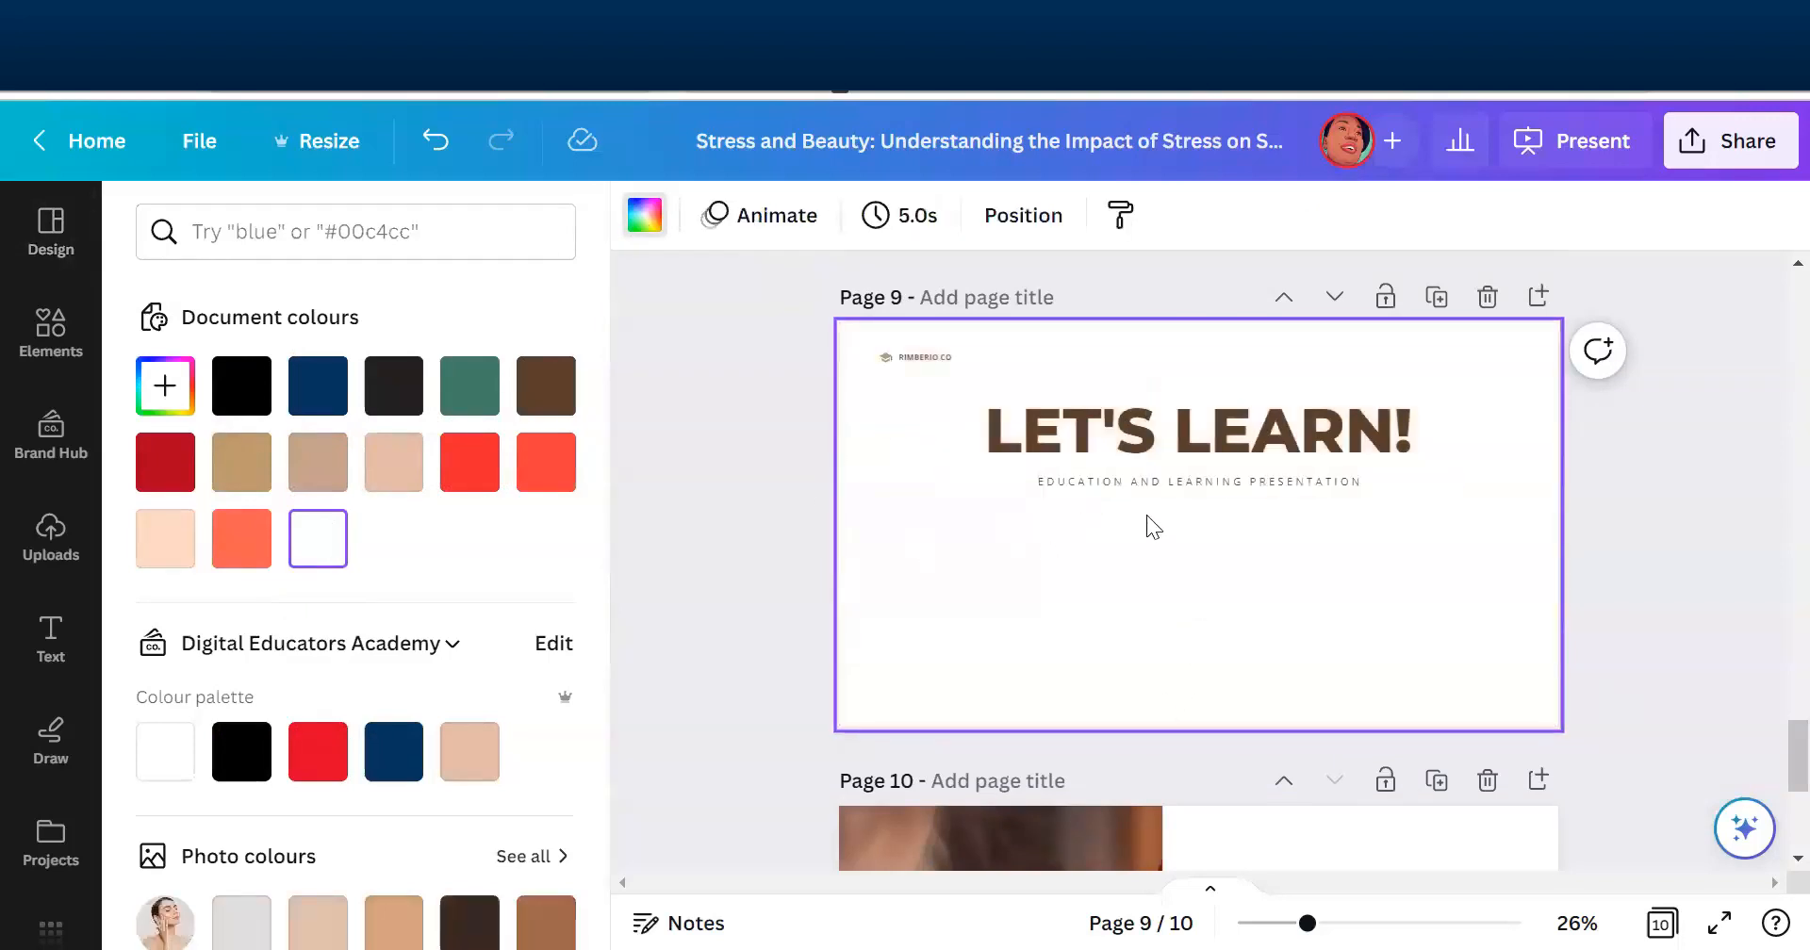
# - Set the "LET'S LEARN!" heading on page 9 to the Poppins Medium font in black #000000
pyautogui.click(1310, 450)
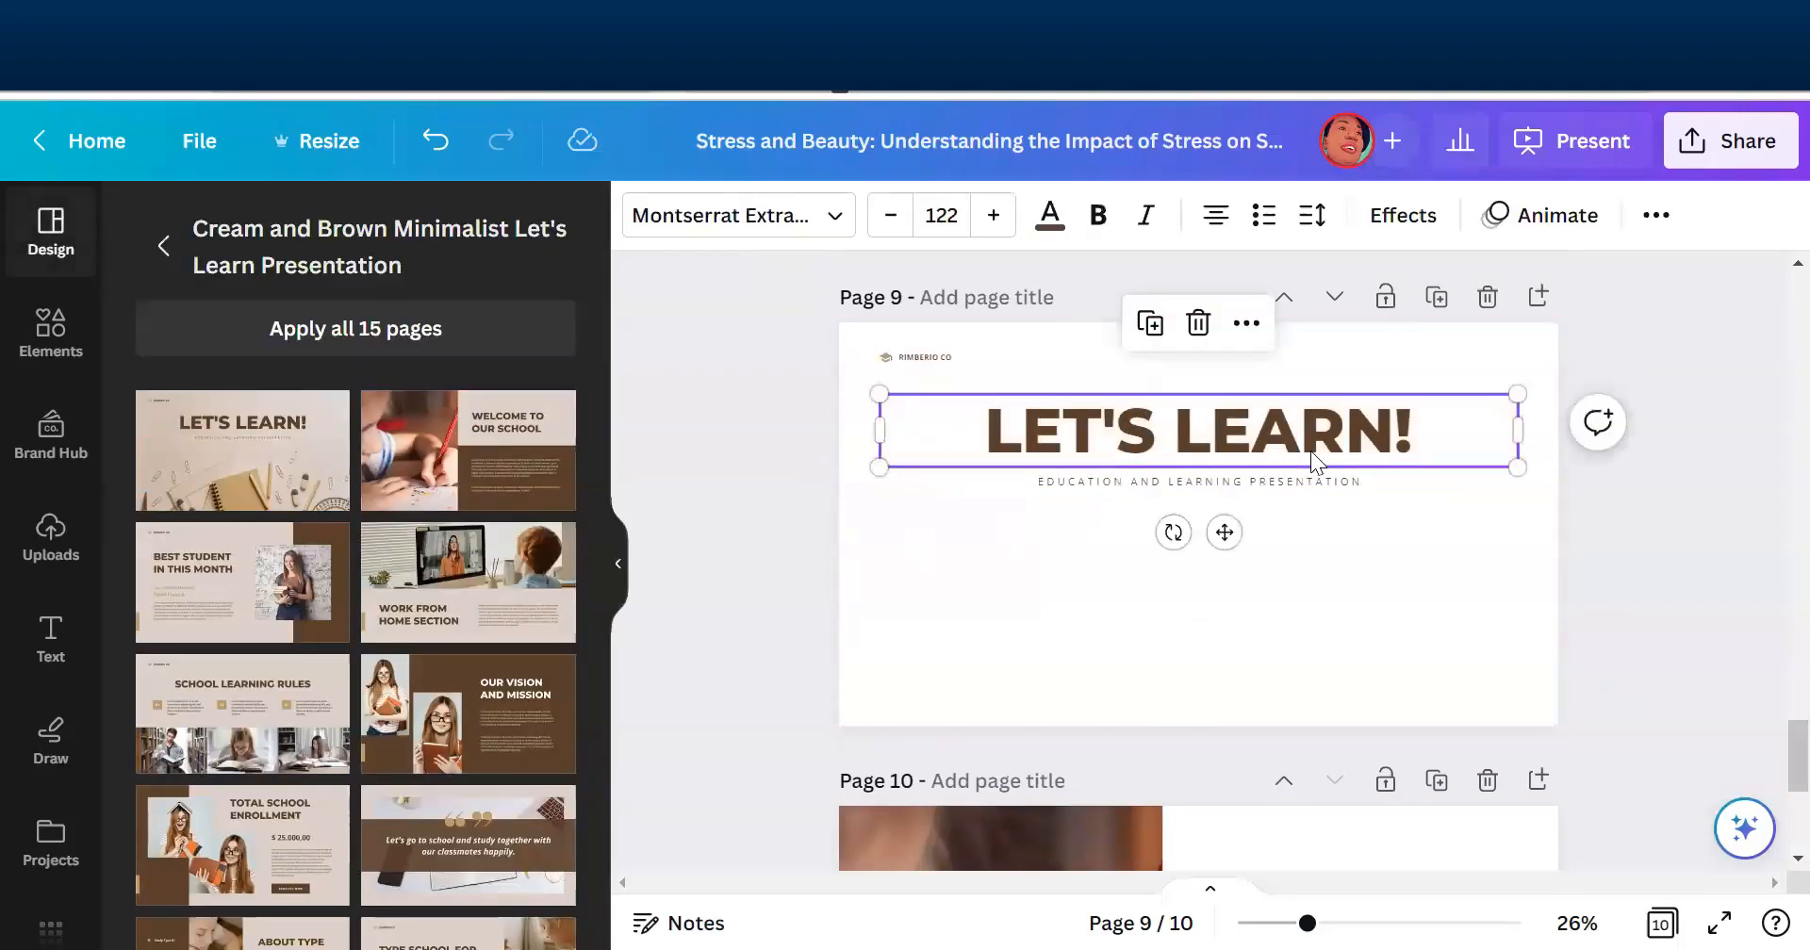
pyautogui.click(829, 217)
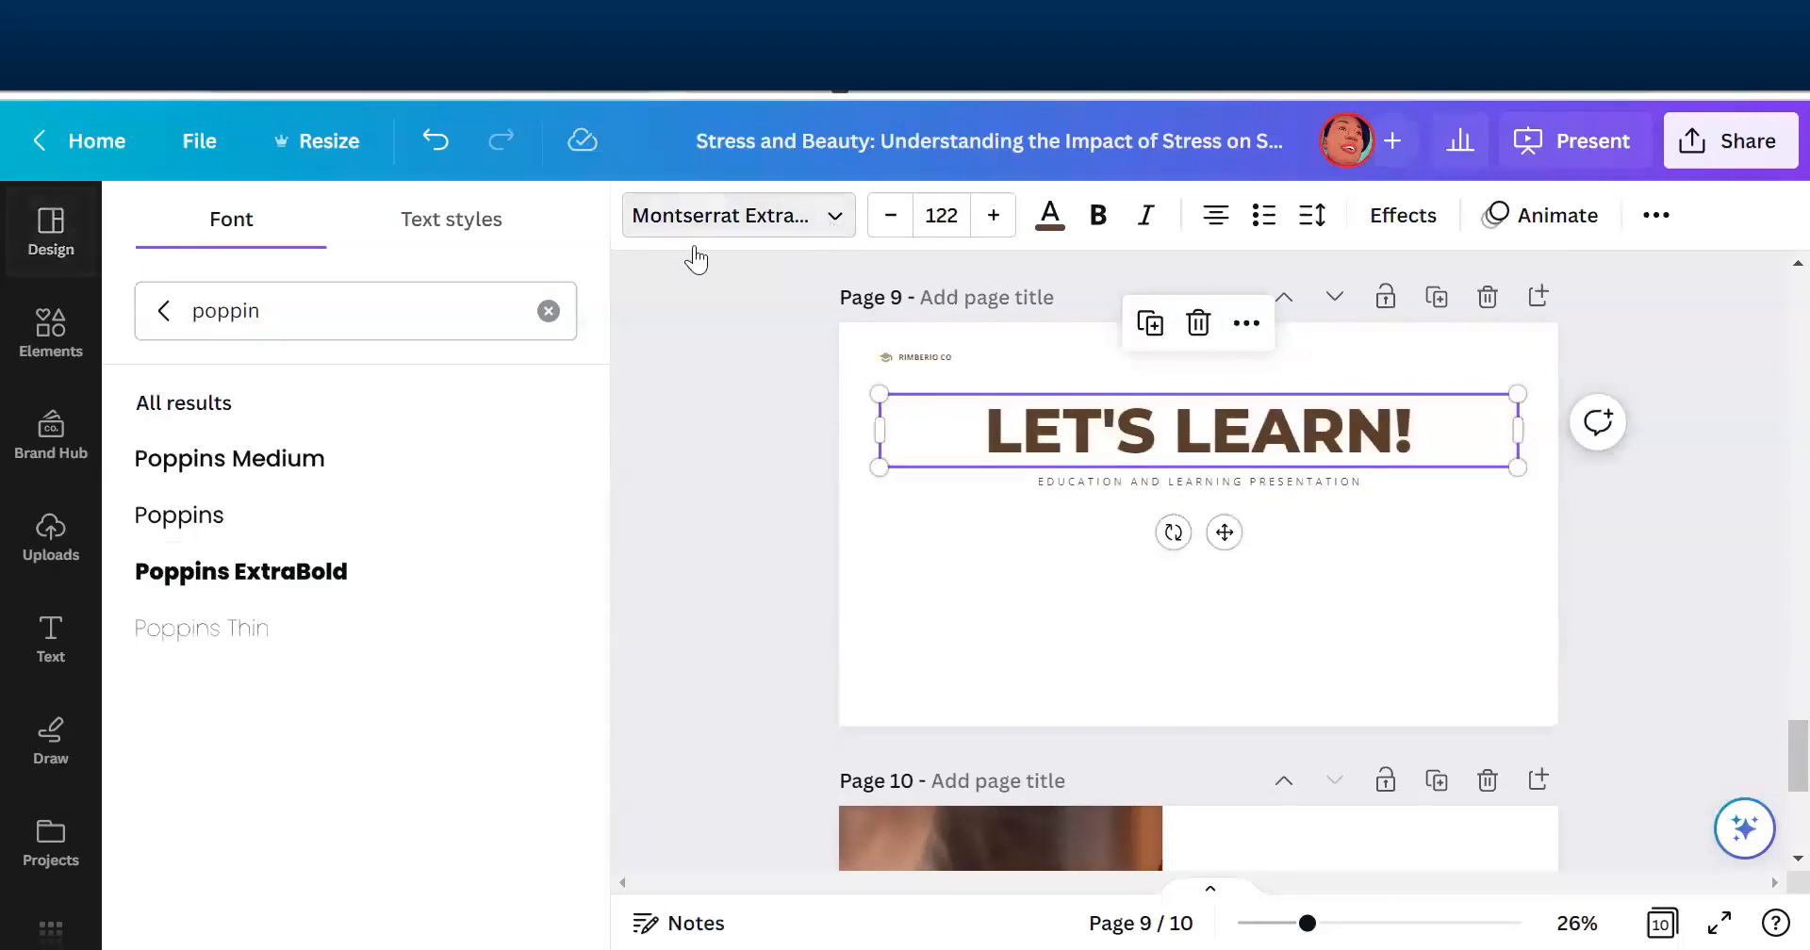
pyautogui.click(280, 461)
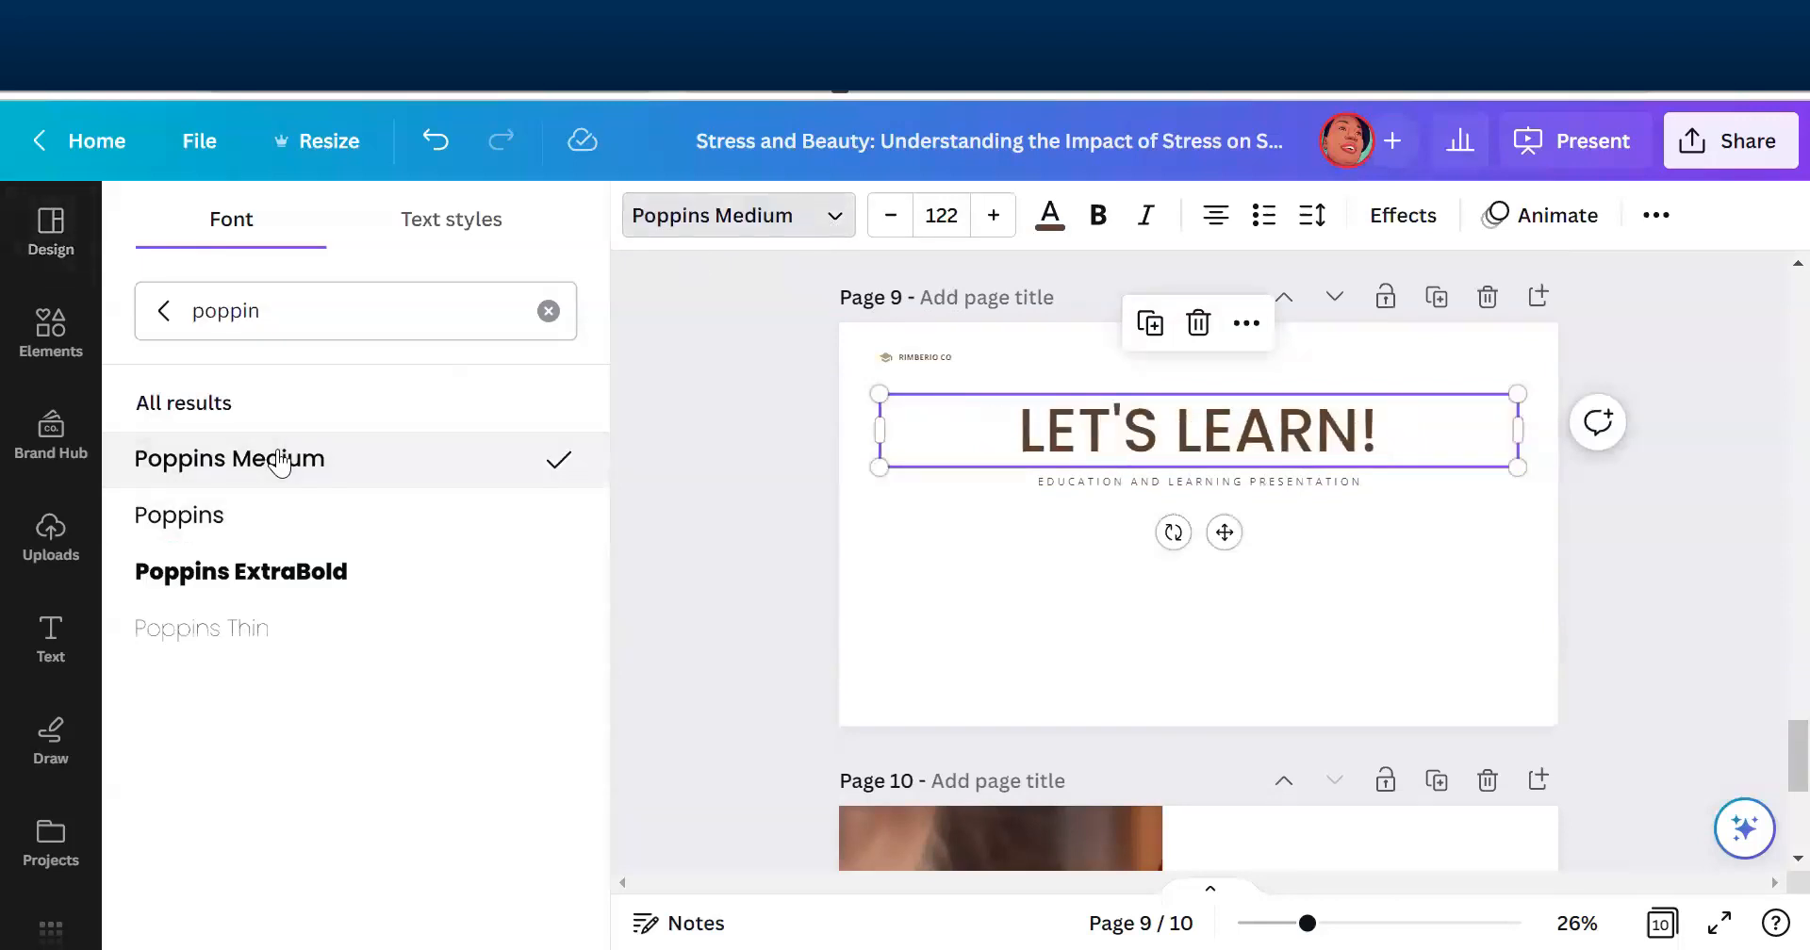
pyautogui.click(1049, 220)
pyautogui.click(243, 386)
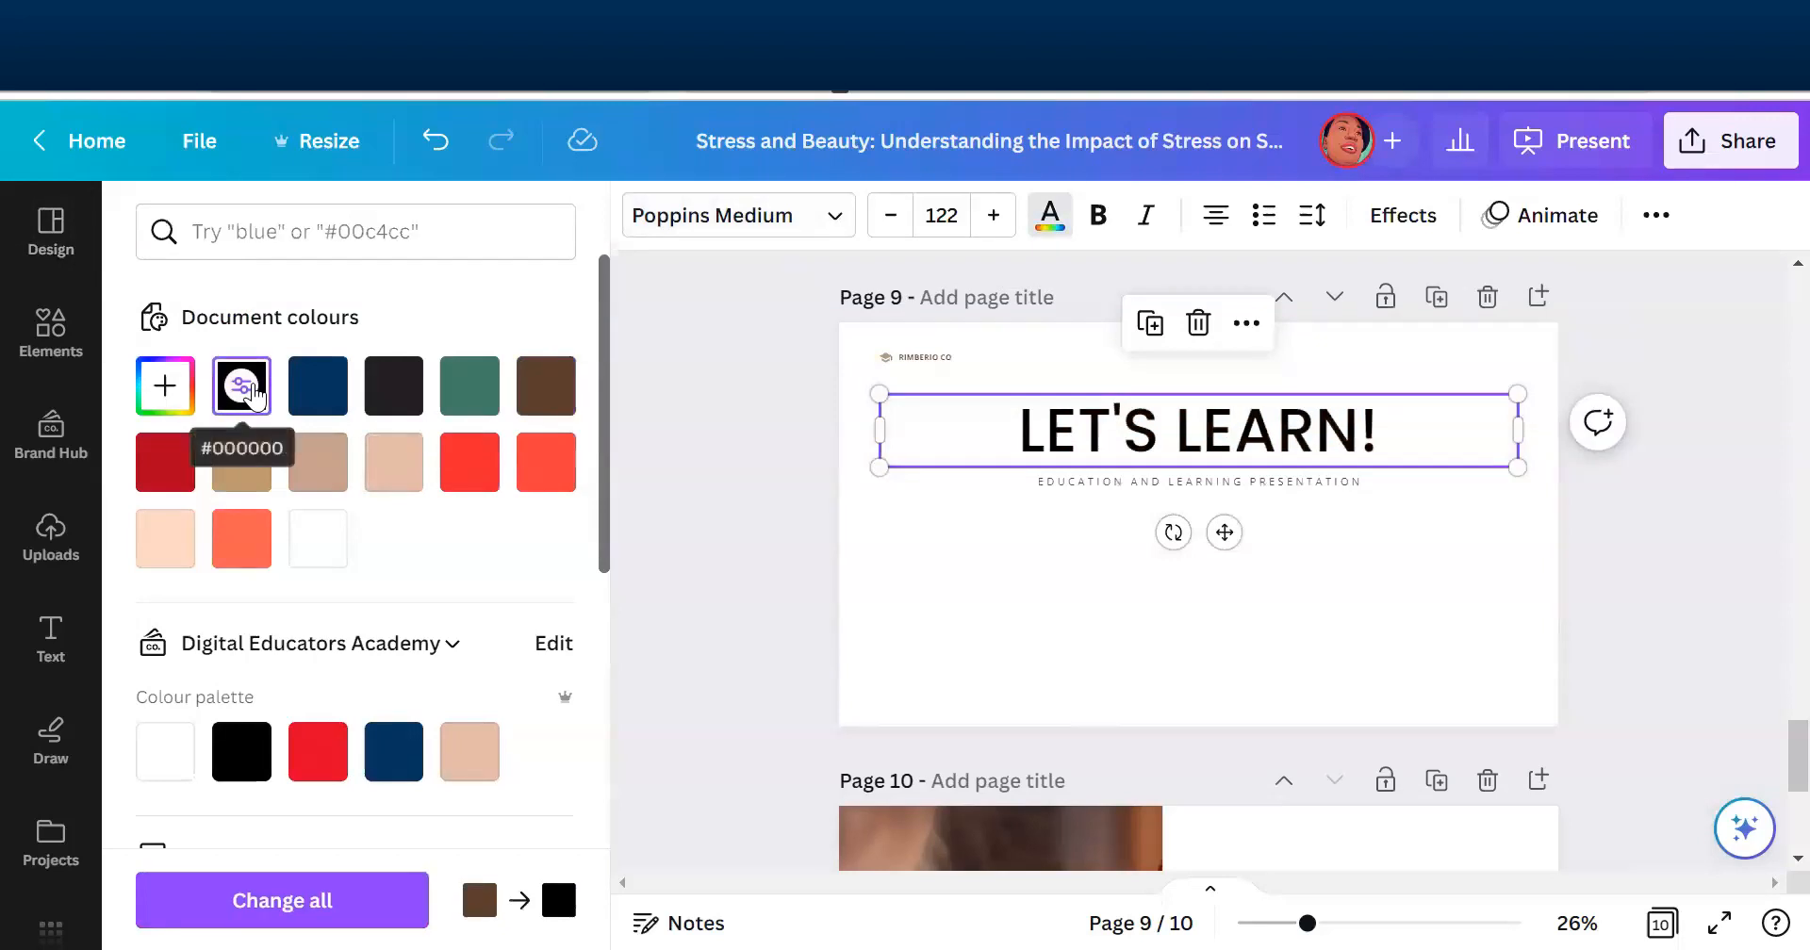
pyautogui.click(671, 551)
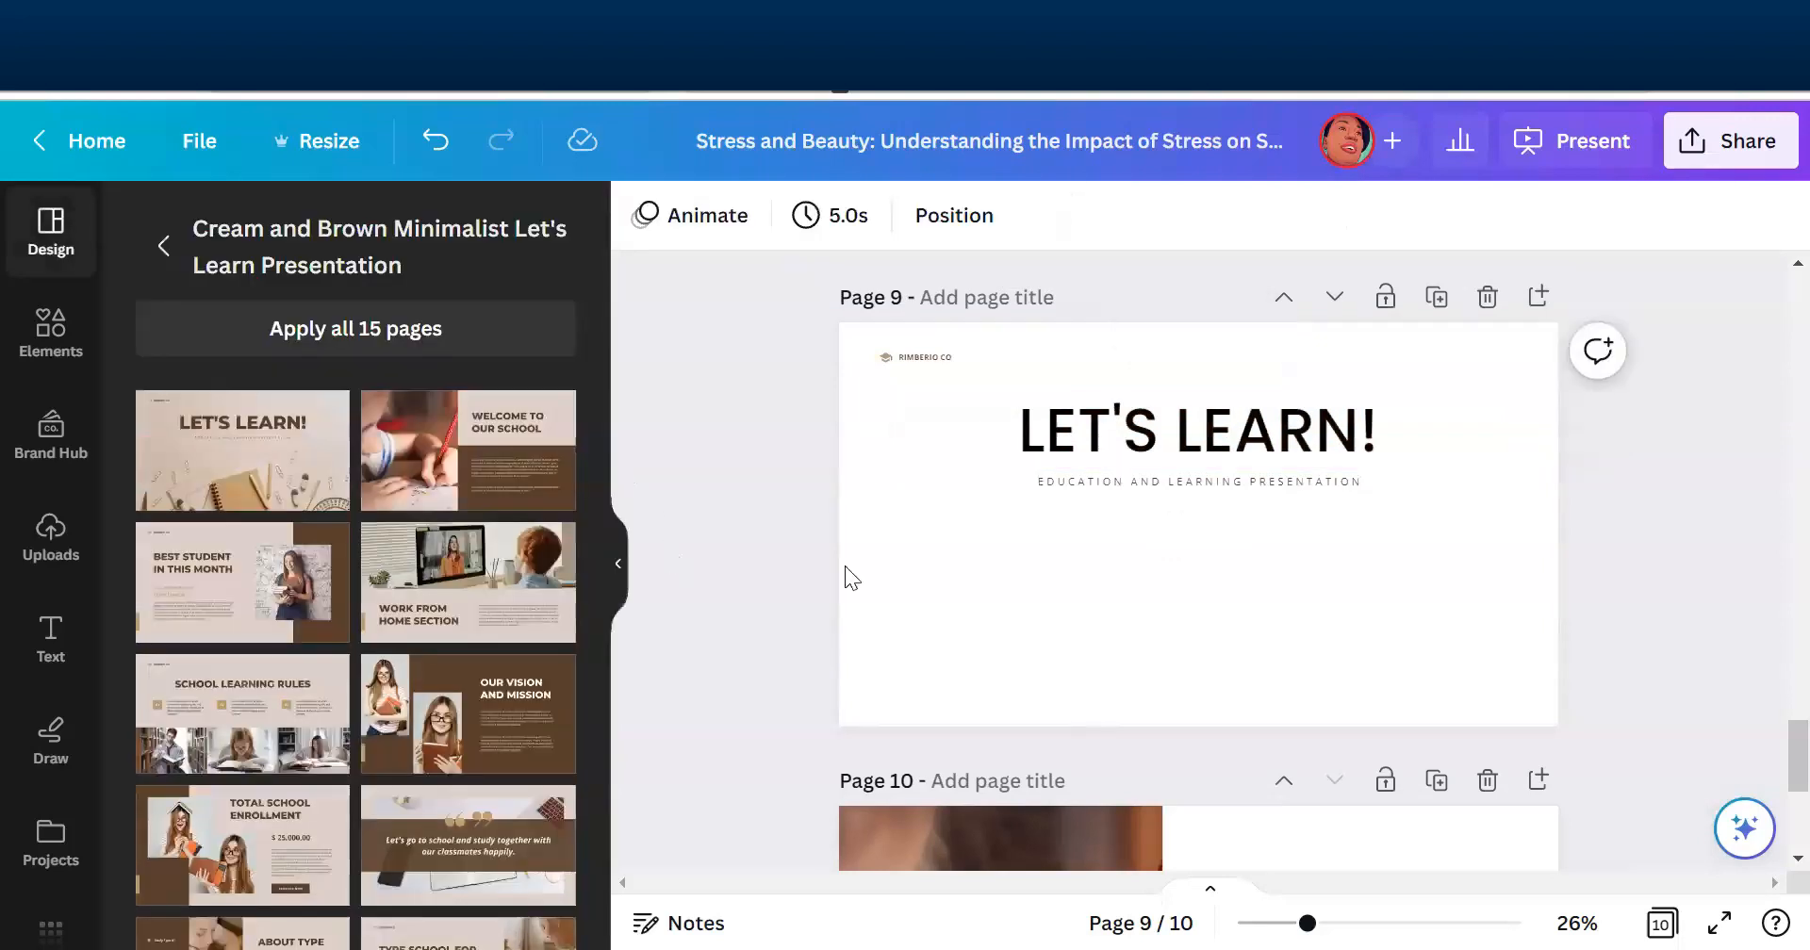
# - Move the "Welcome to Stress and Beauty" page to position 2 in the page grid and open page 10 for editing
pyautogui.click(1662, 922)
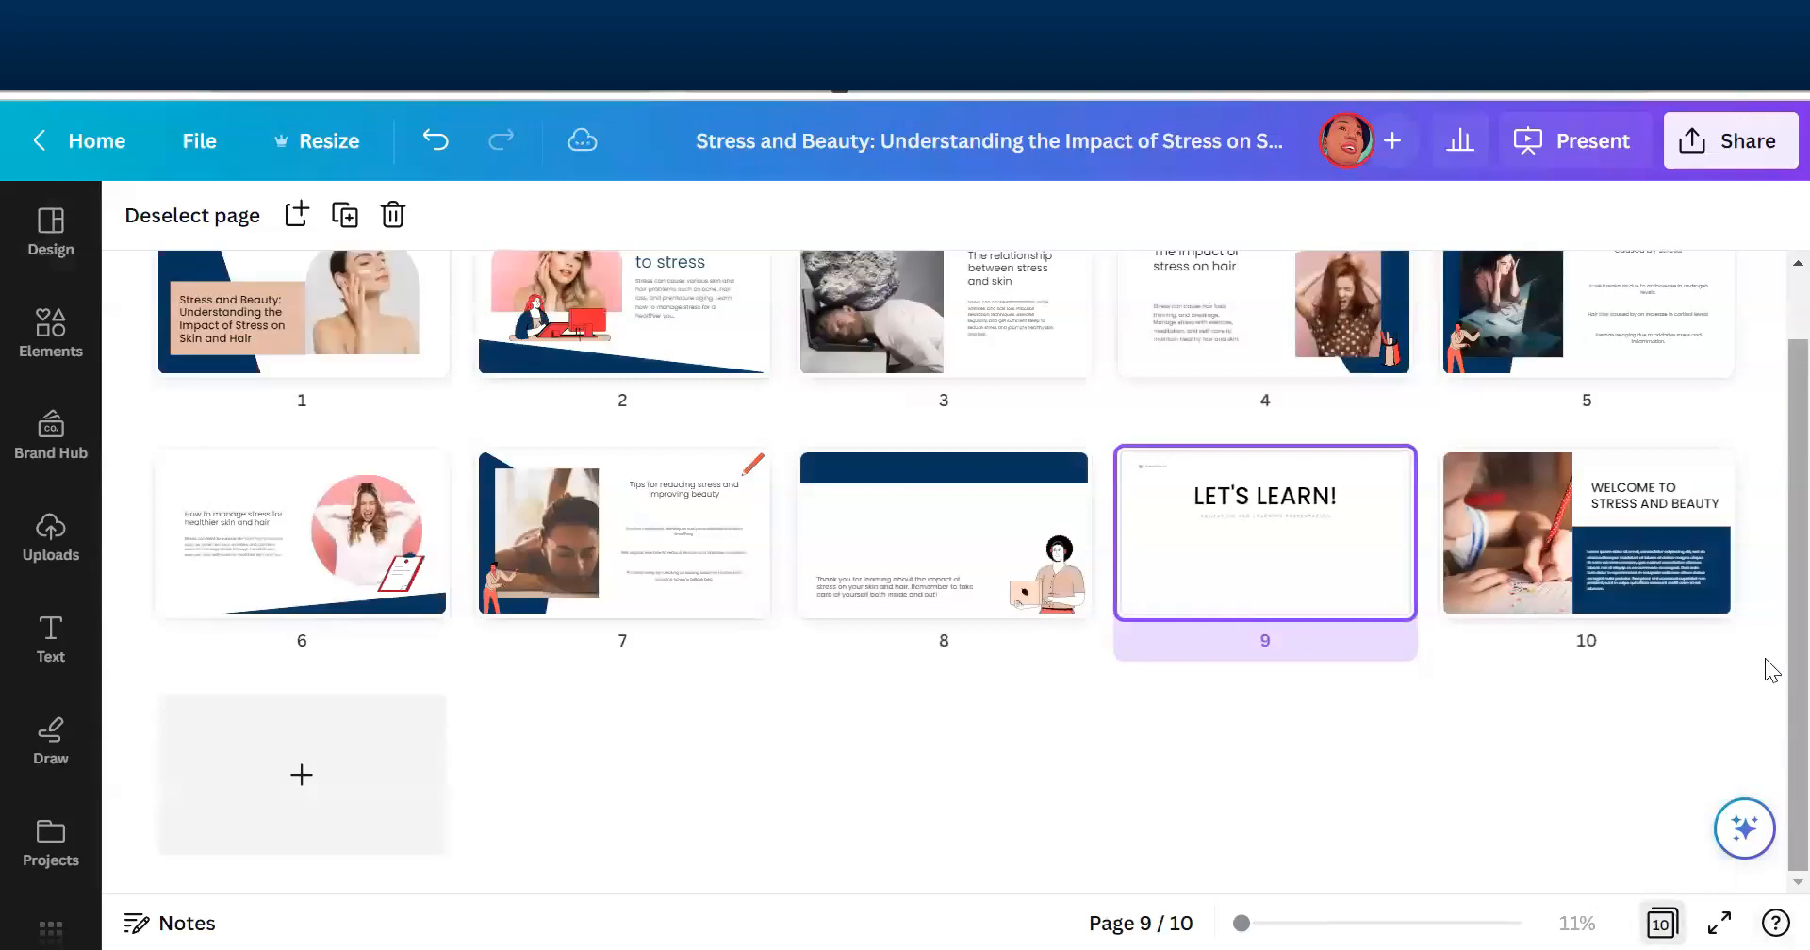
pyautogui.scroll(1, 1770, 657)
pyautogui.moveTo(1696, 637); pyautogui.dragTo(523, 388)
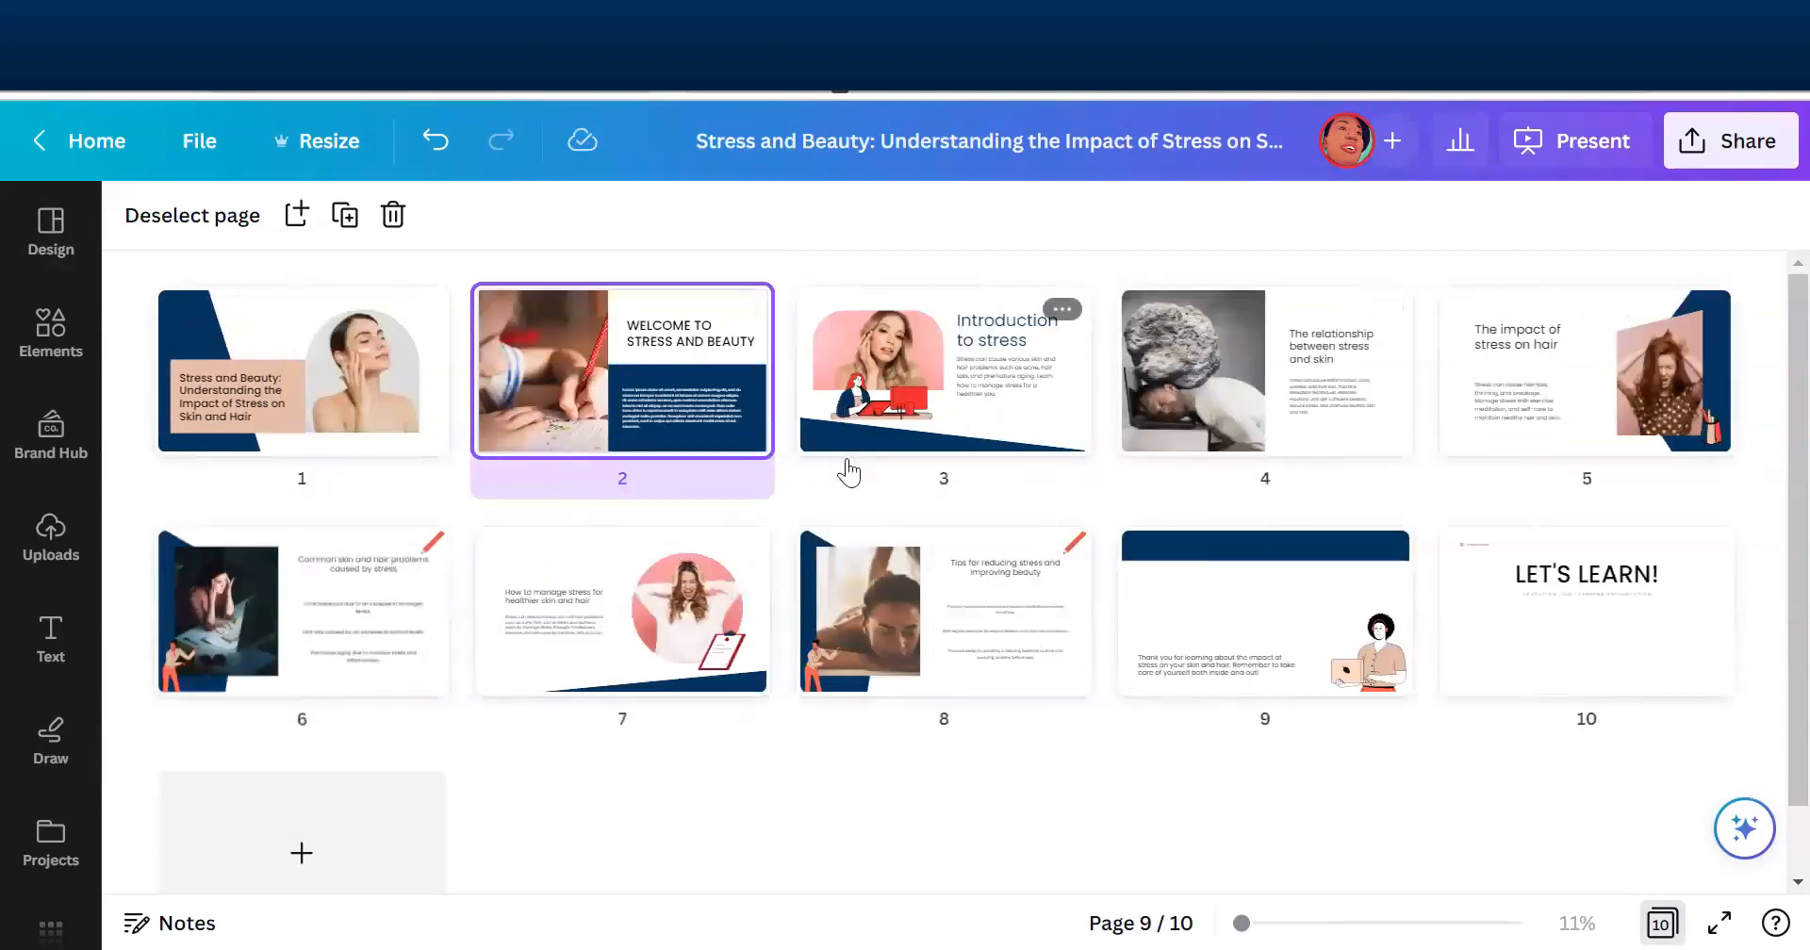
pyautogui.click(1612, 627)
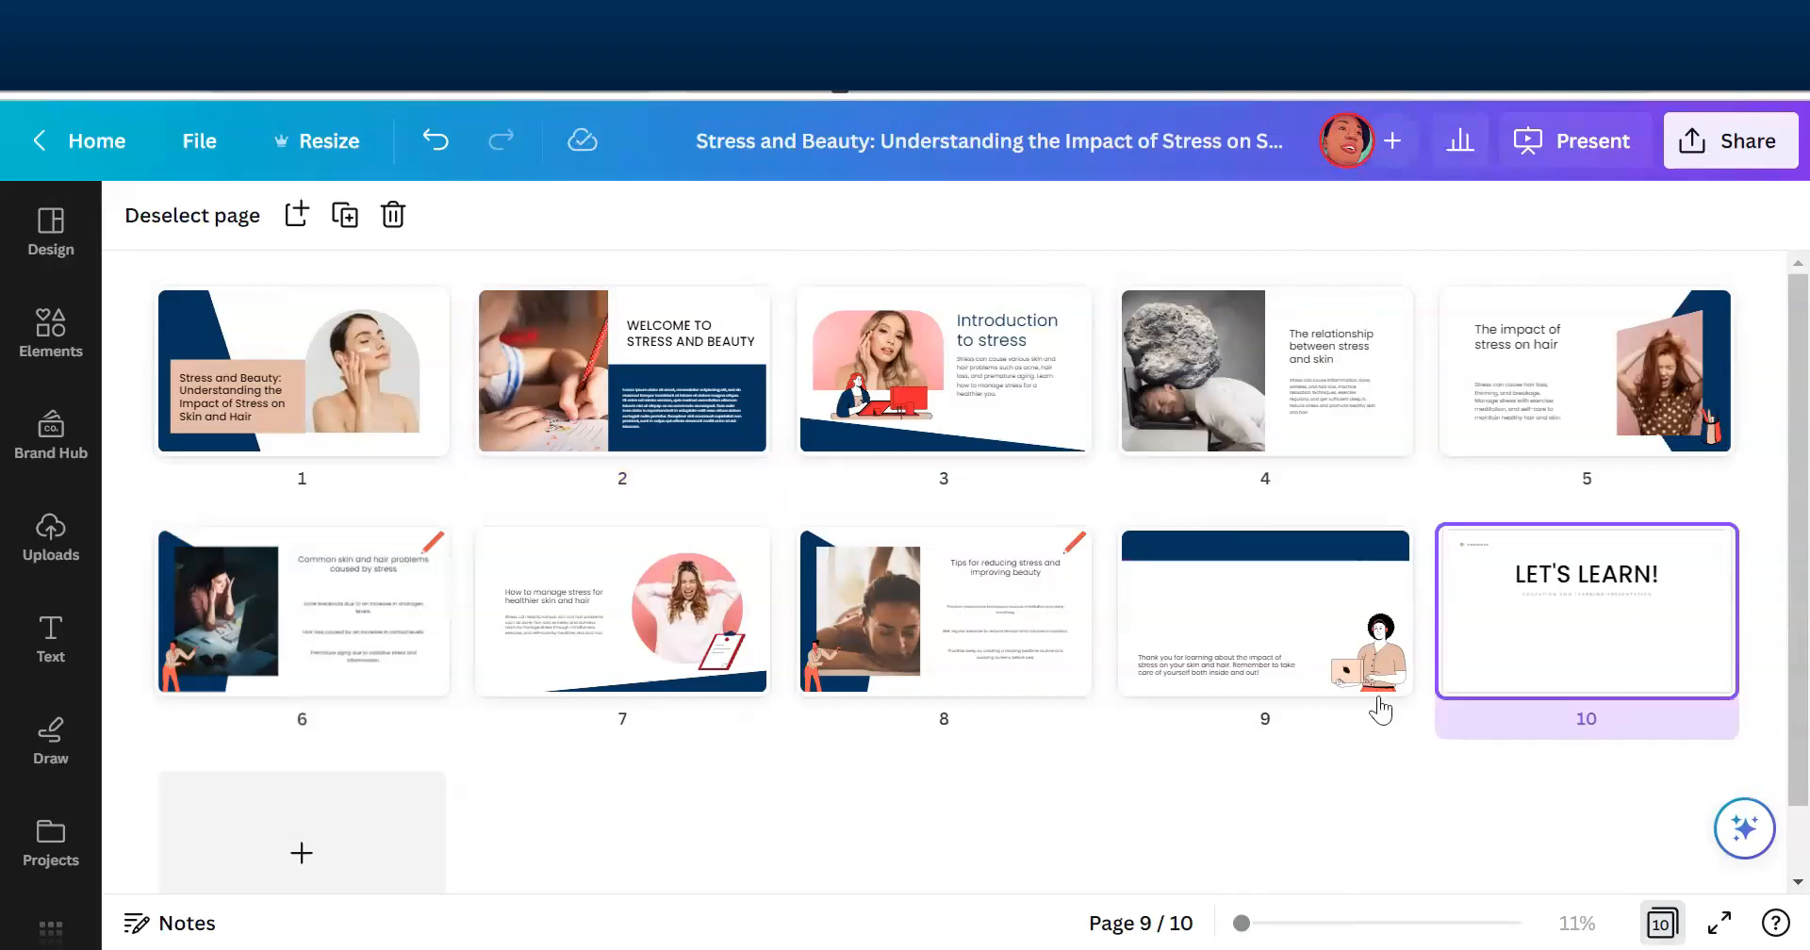
pyautogui.click(1659, 922)
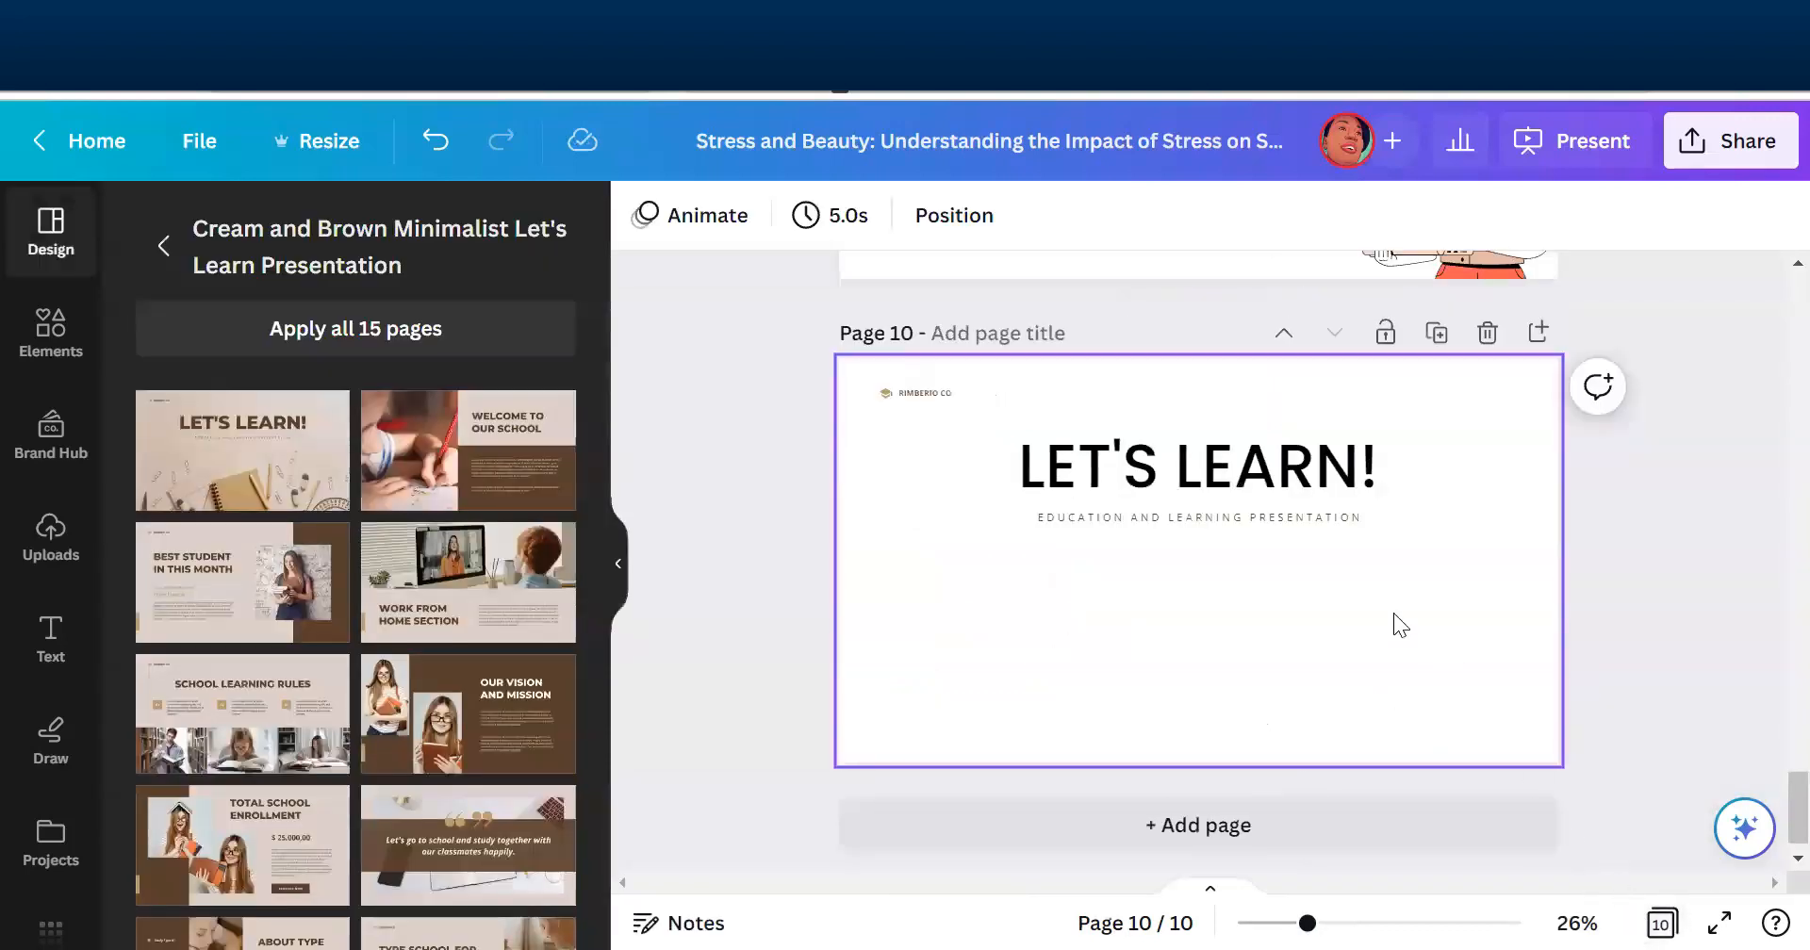
# - Replace the "LET'S LEARN!" heading on page 10 with "THANK YOU!"
pyautogui.doubleClick(1128, 478)
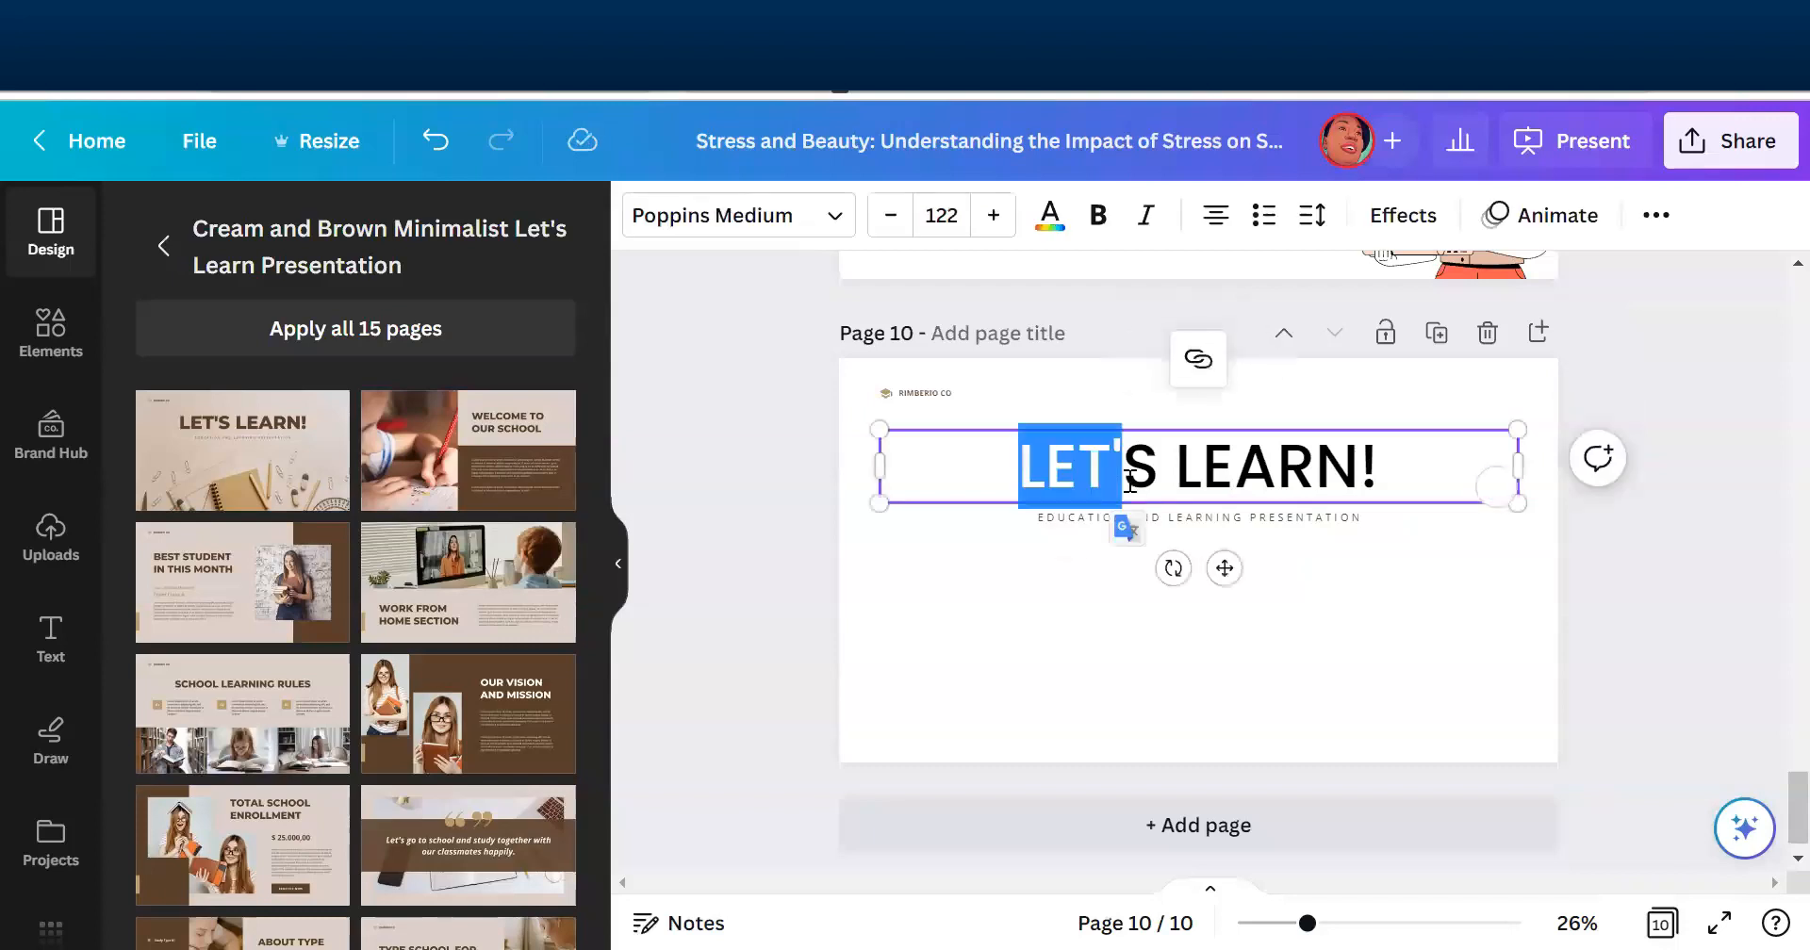
pyautogui.tripleClick(1127, 481)
pyautogui.write('THA')
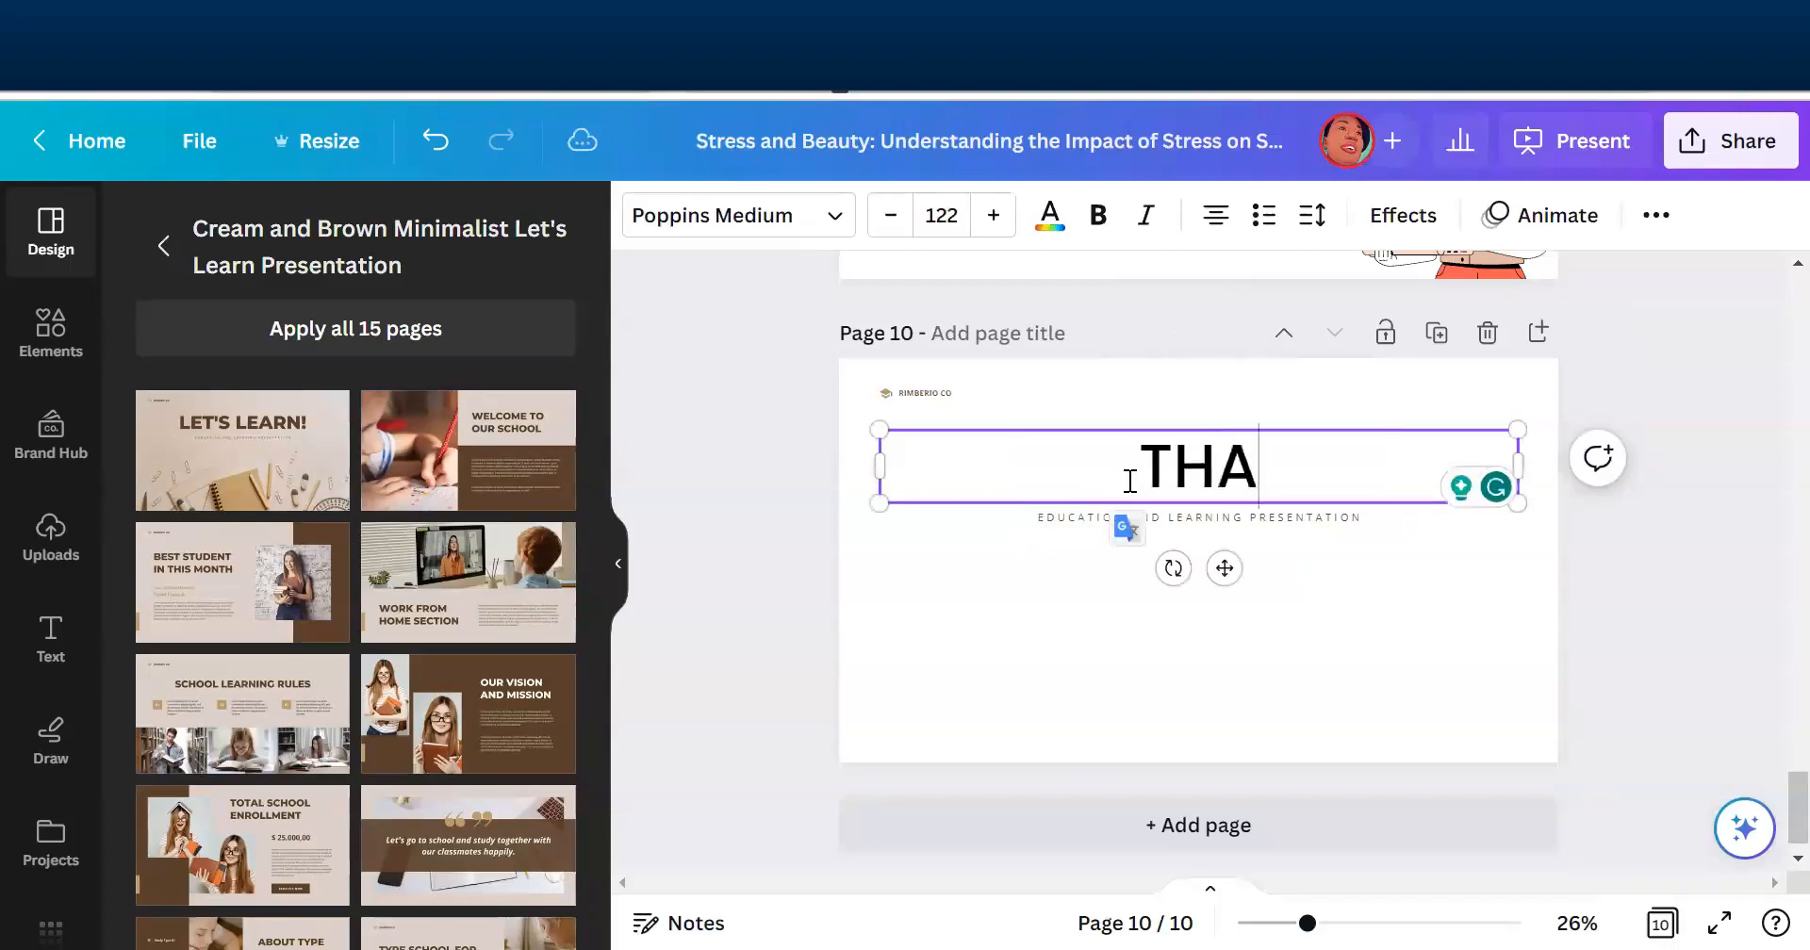
pyautogui.write('NK YOU!')
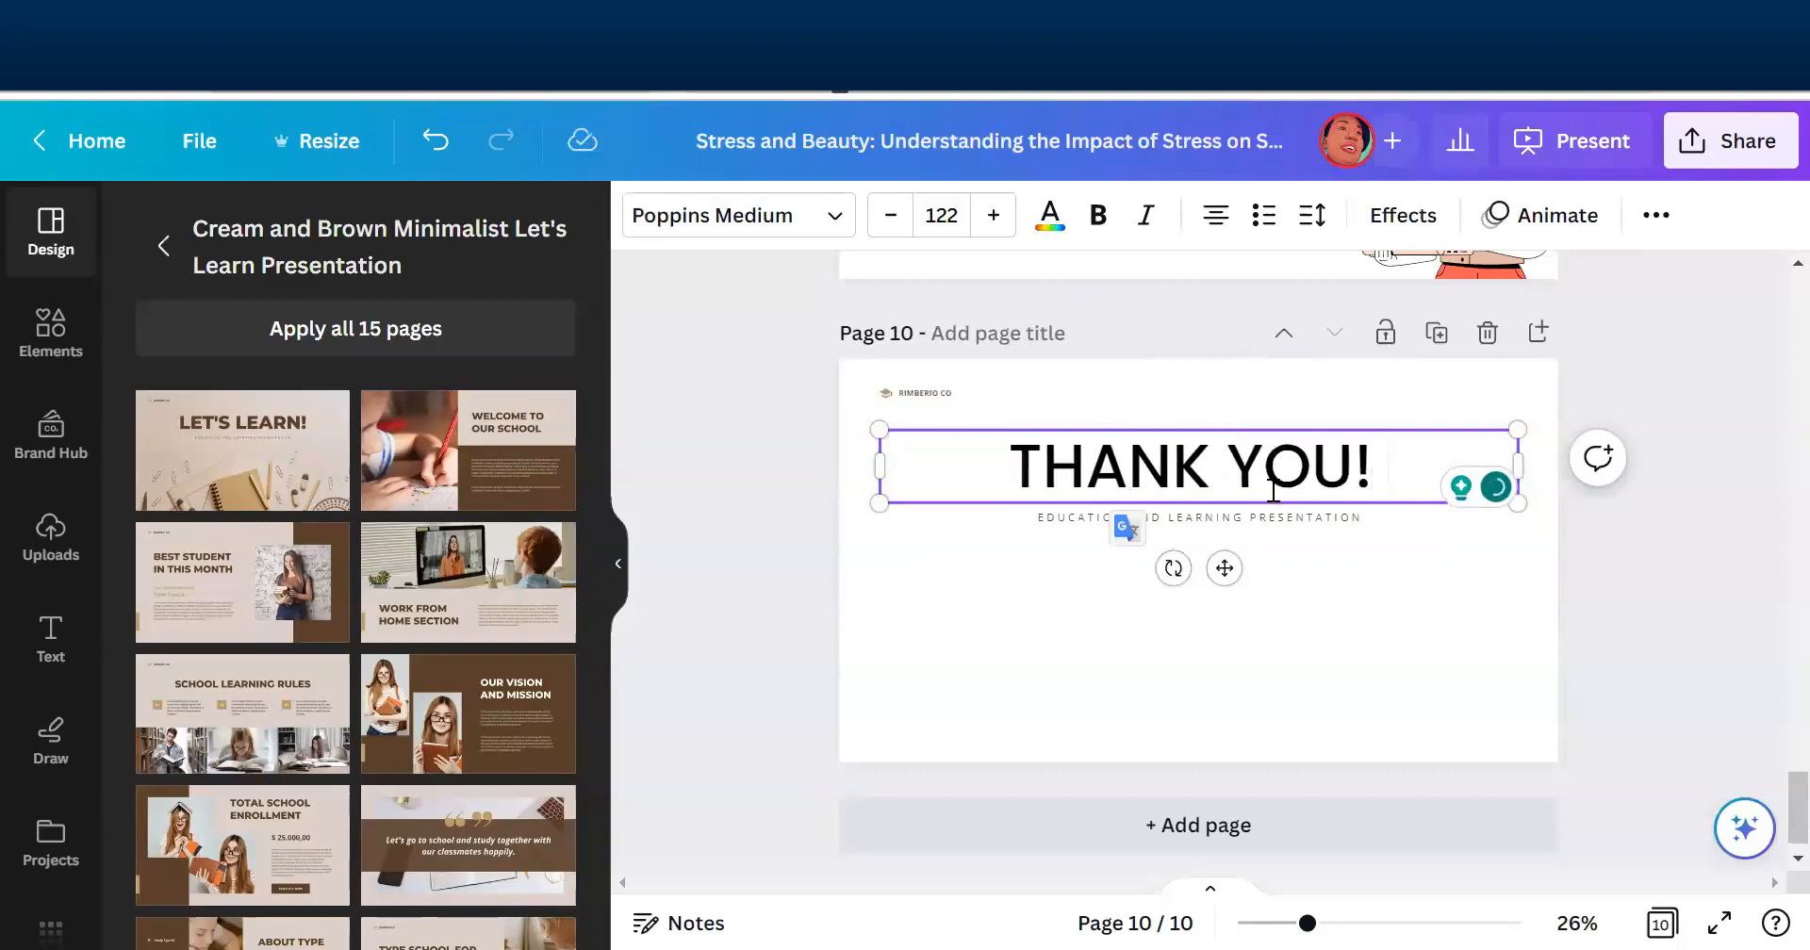
# - Set the "Education and Learning Presentation" subtitle on page 10 to Poppins, black, size 21, and show all pages in a grid
pyautogui.click(1284, 520)
pyautogui.click(1284, 520)
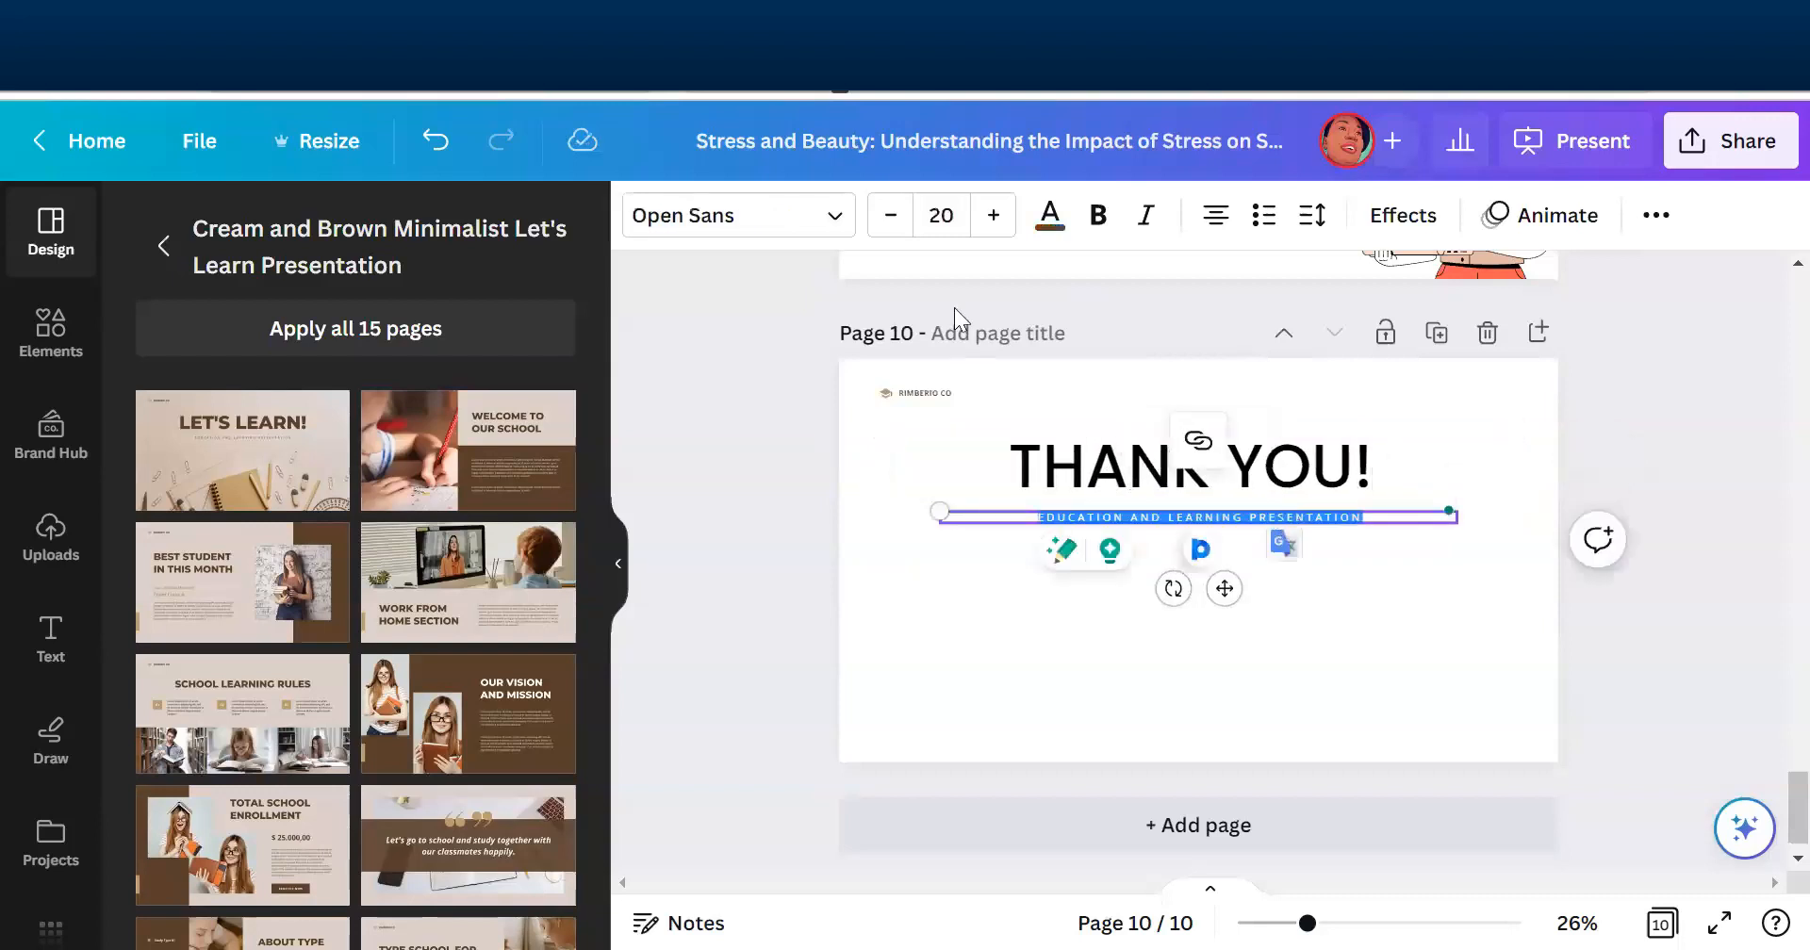
pyautogui.click(816, 218)
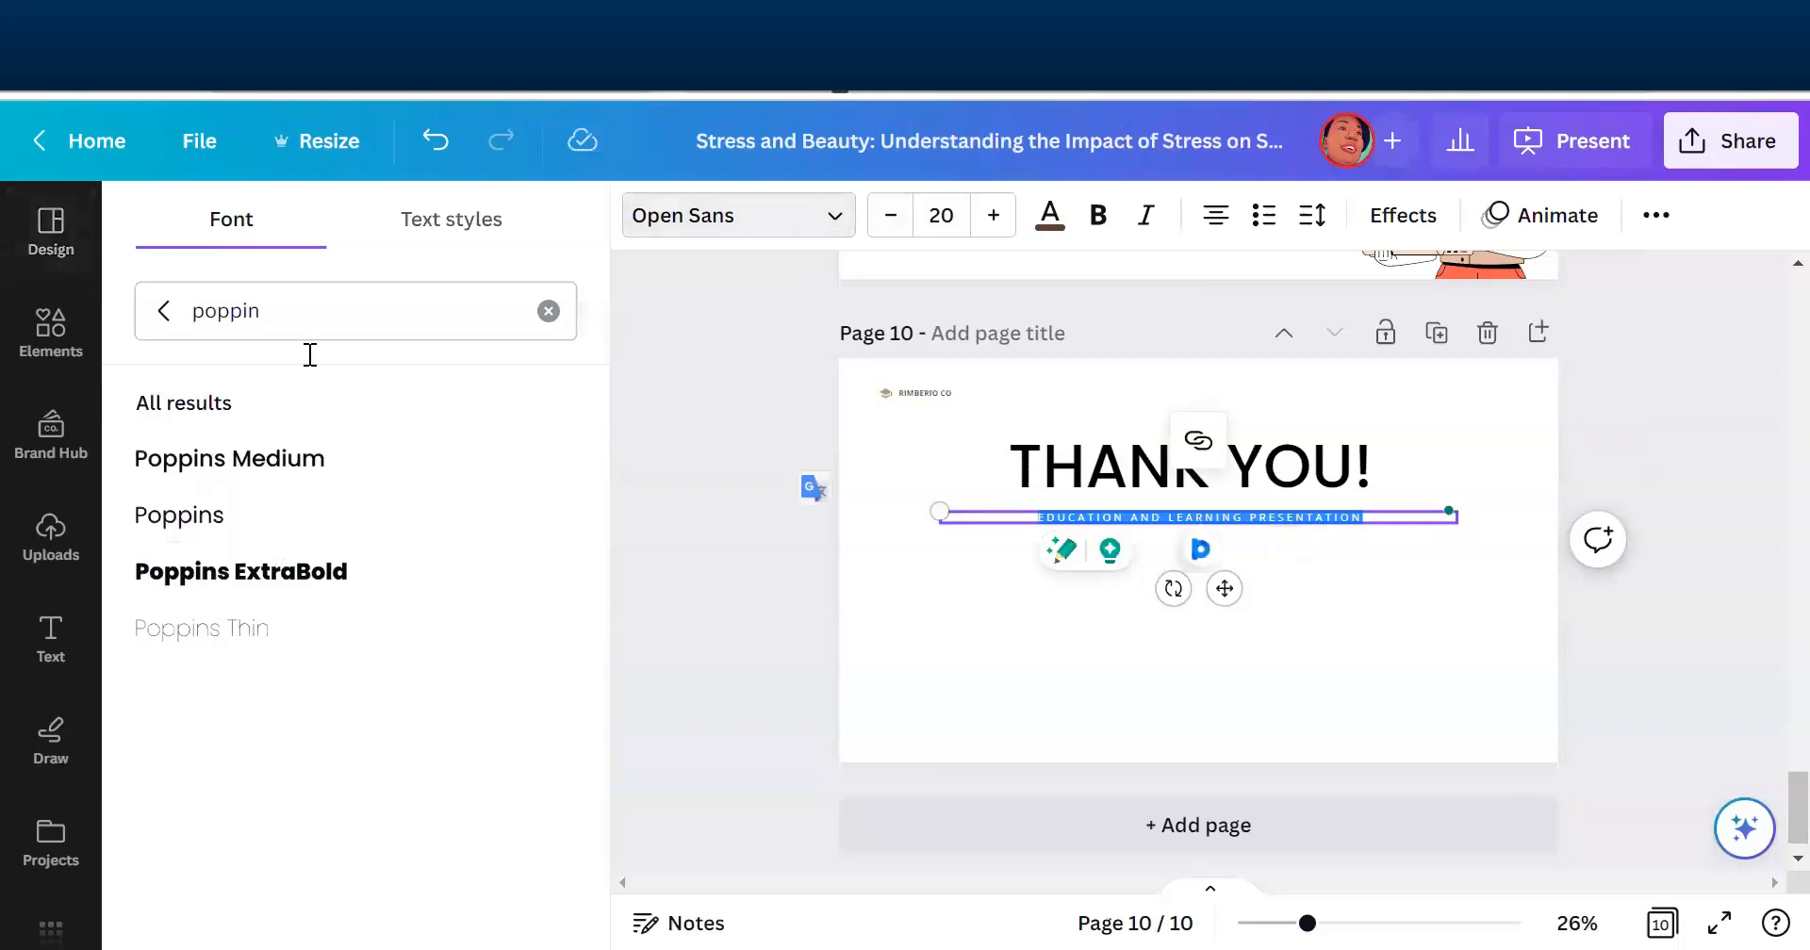
pyautogui.click(189, 535)
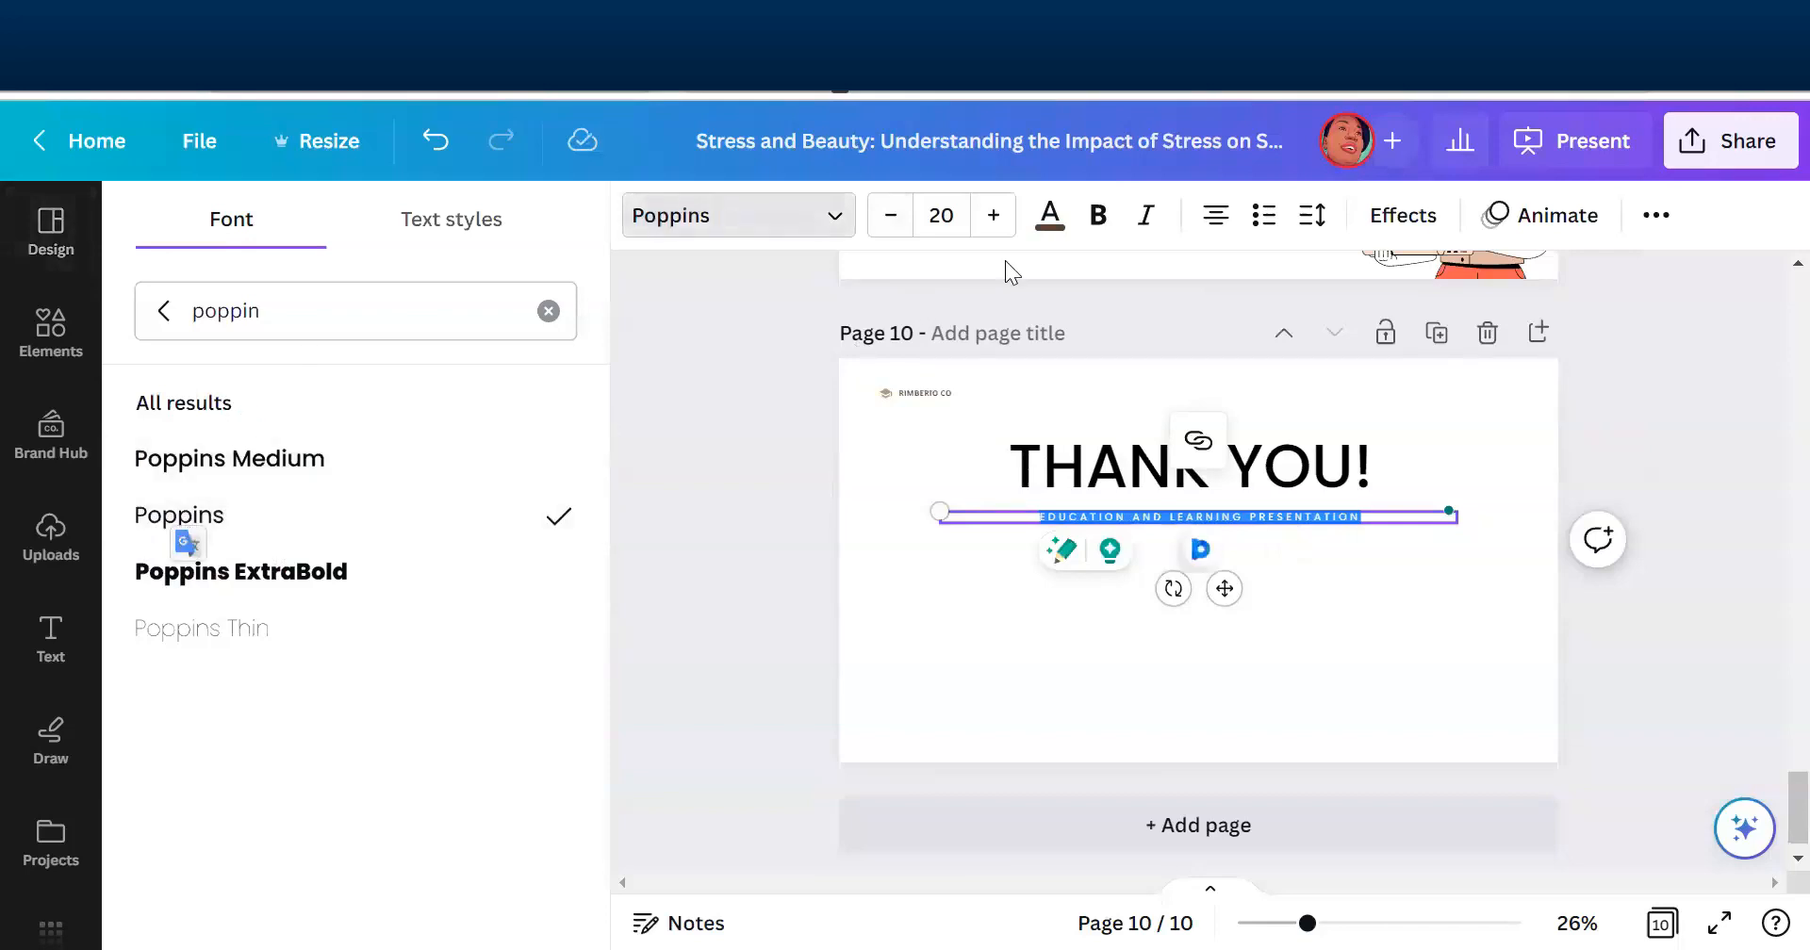
pyautogui.click(1053, 215)
pyautogui.click(241, 385)
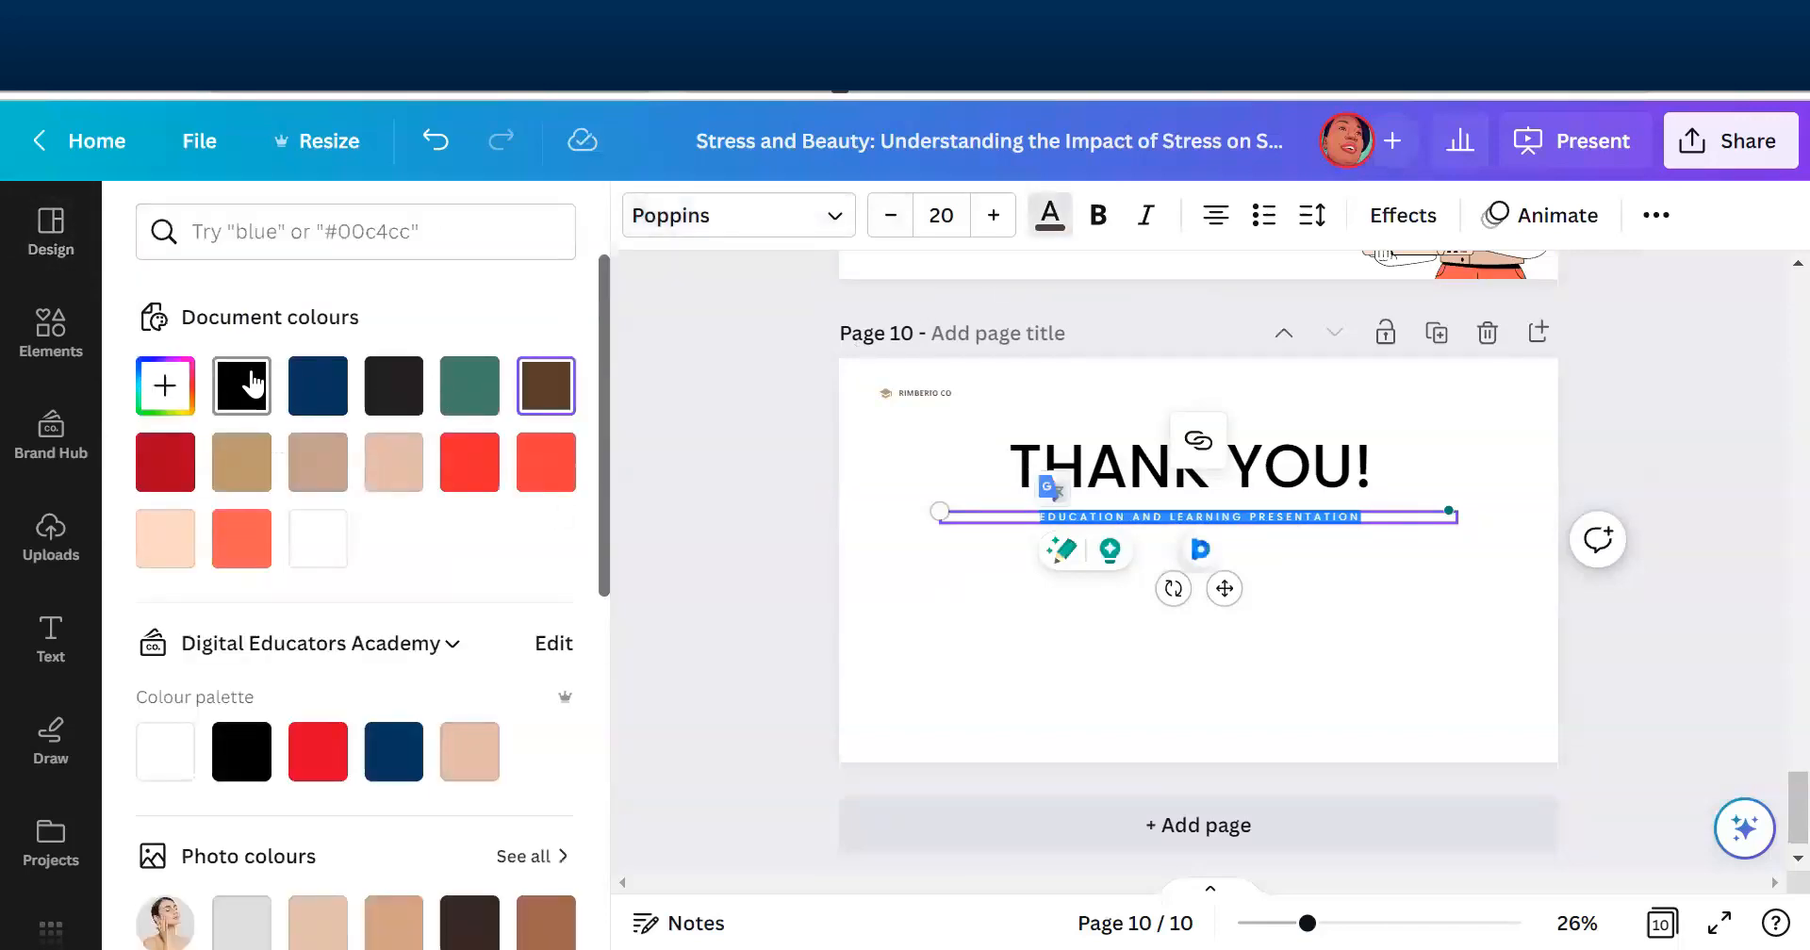
pyautogui.click(994, 215)
pyautogui.click(1719, 417)
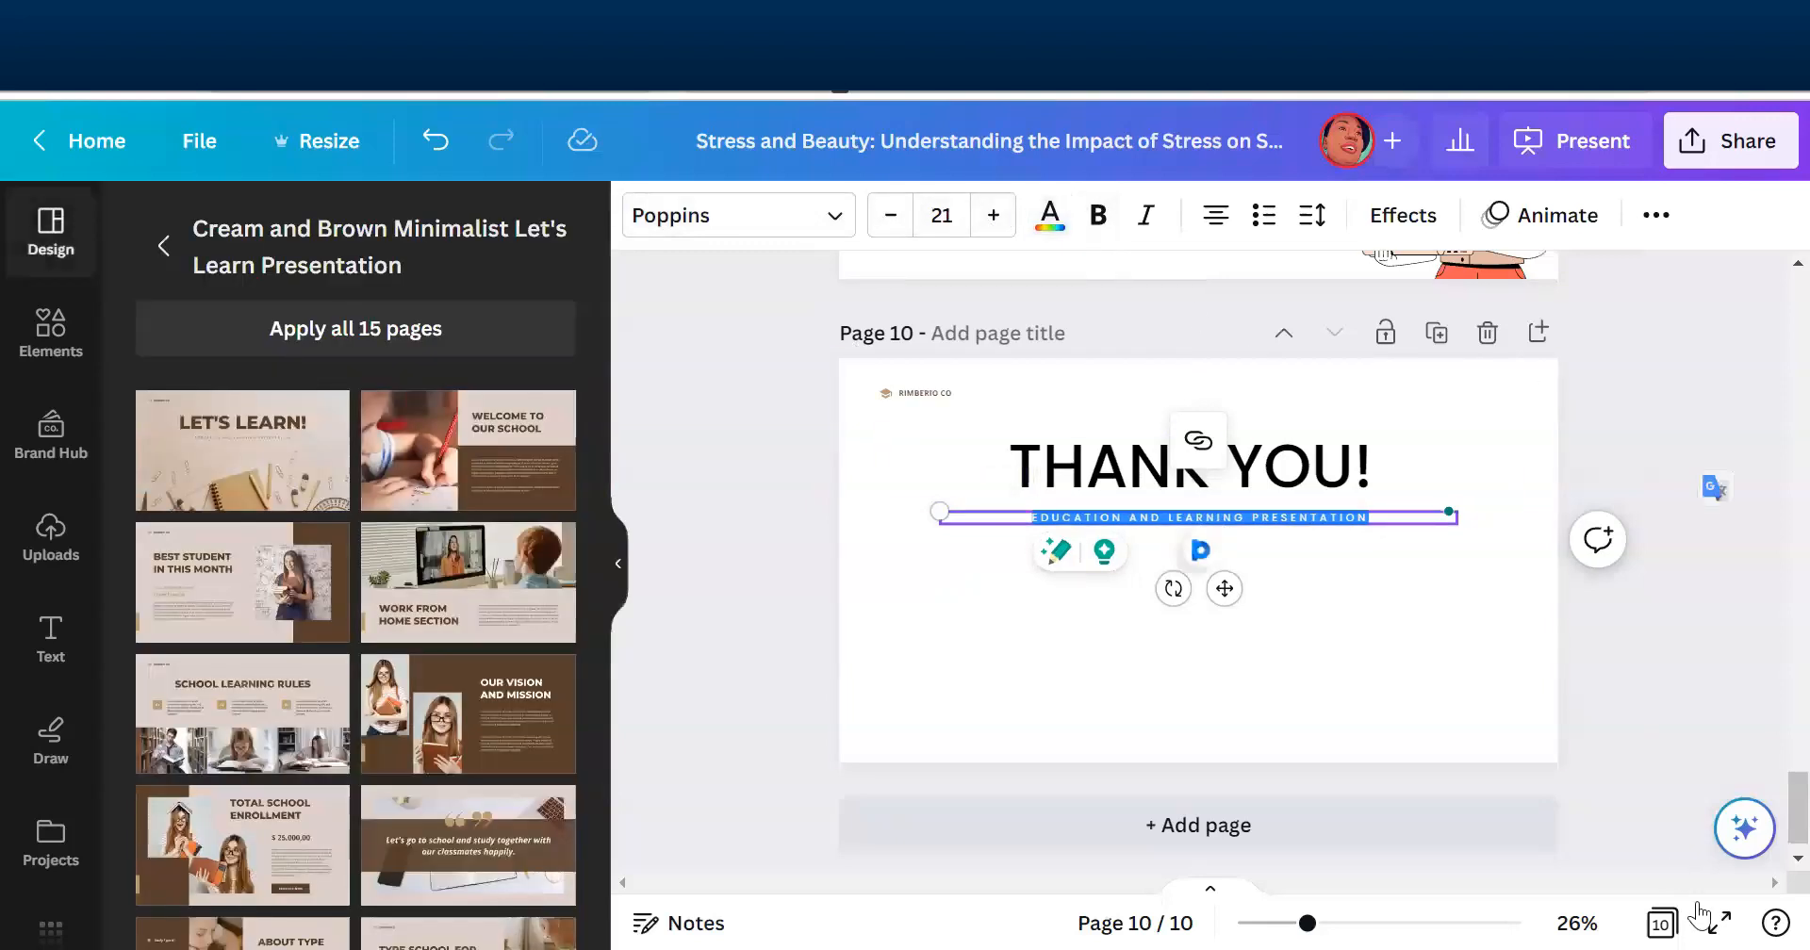
pyautogui.click(1670, 915)
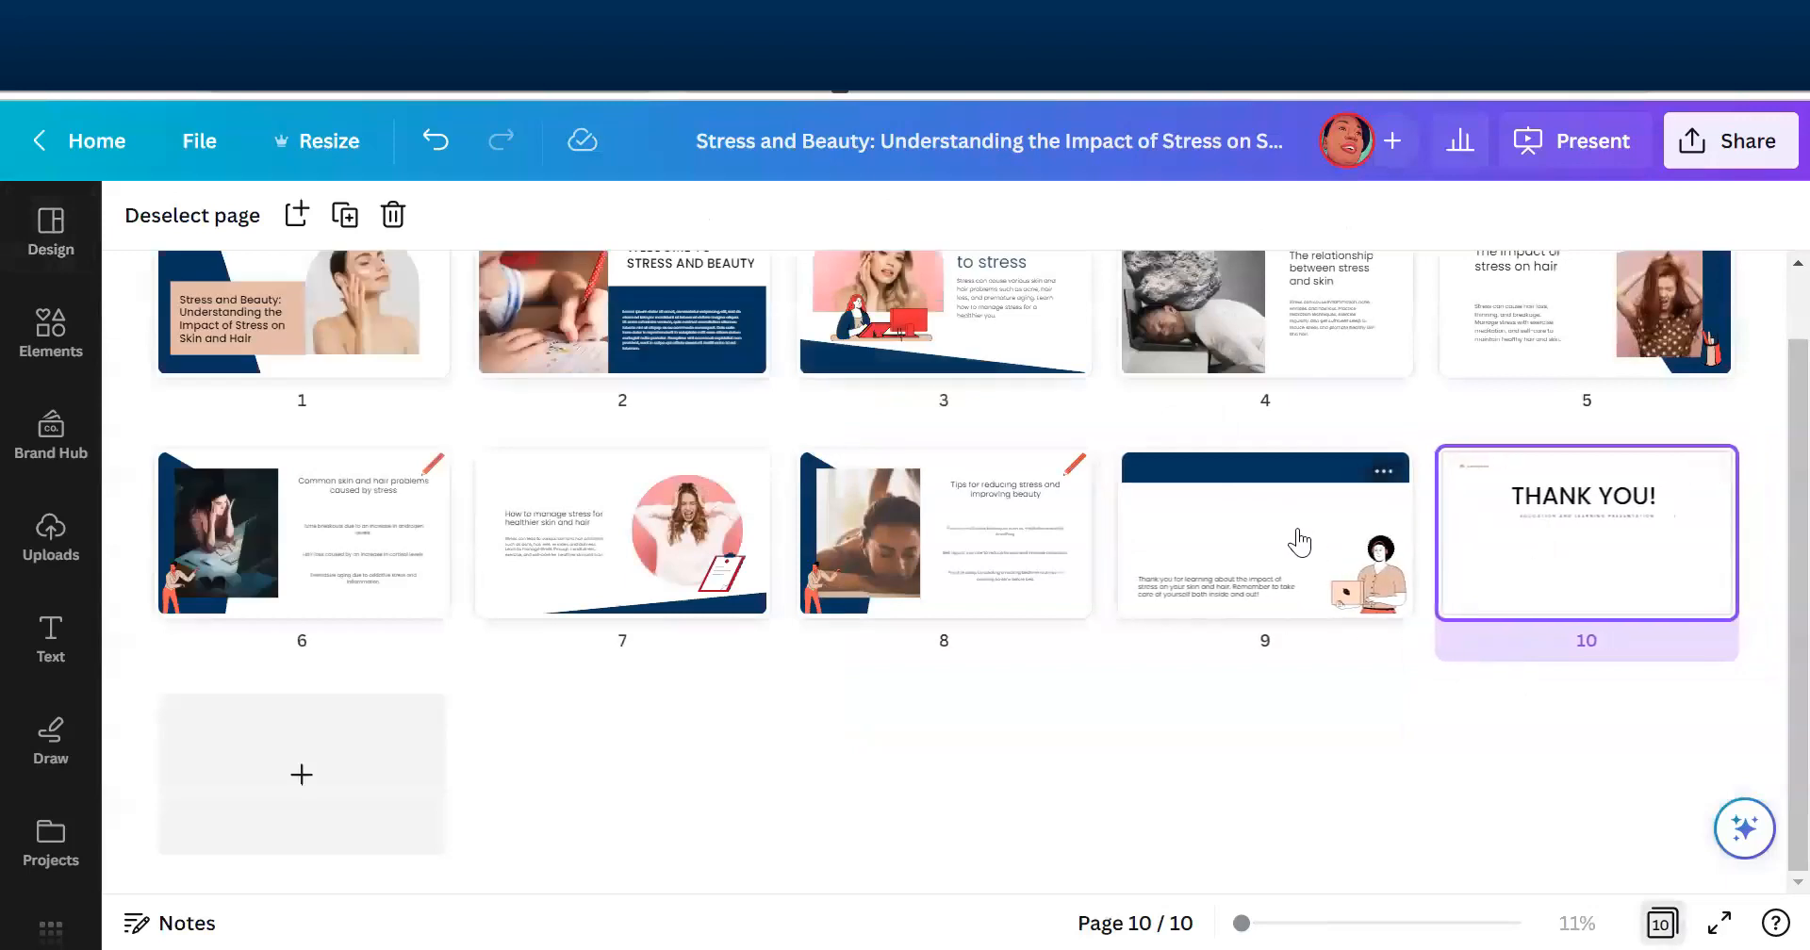
# - Copy the dark blue banner shape from page 9 onto the "THANK YOU!" page, page 10
pyautogui.click(1298, 542)
pyautogui.click(1661, 923)
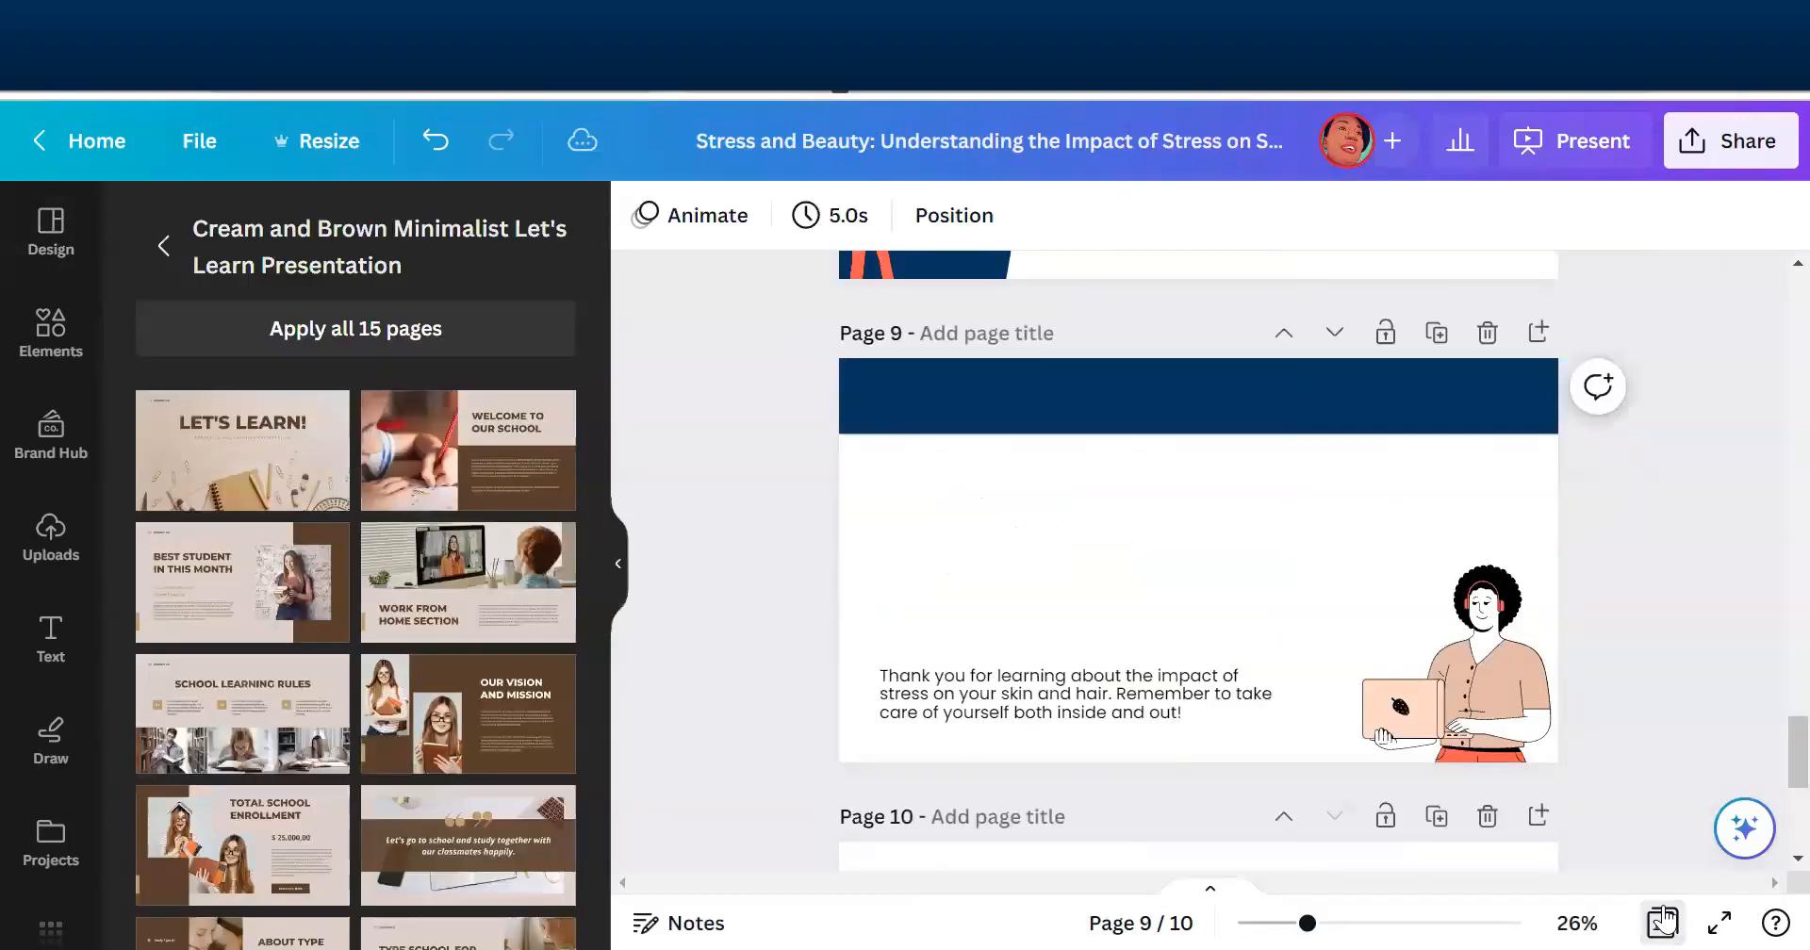
pyautogui.click(1182, 414)
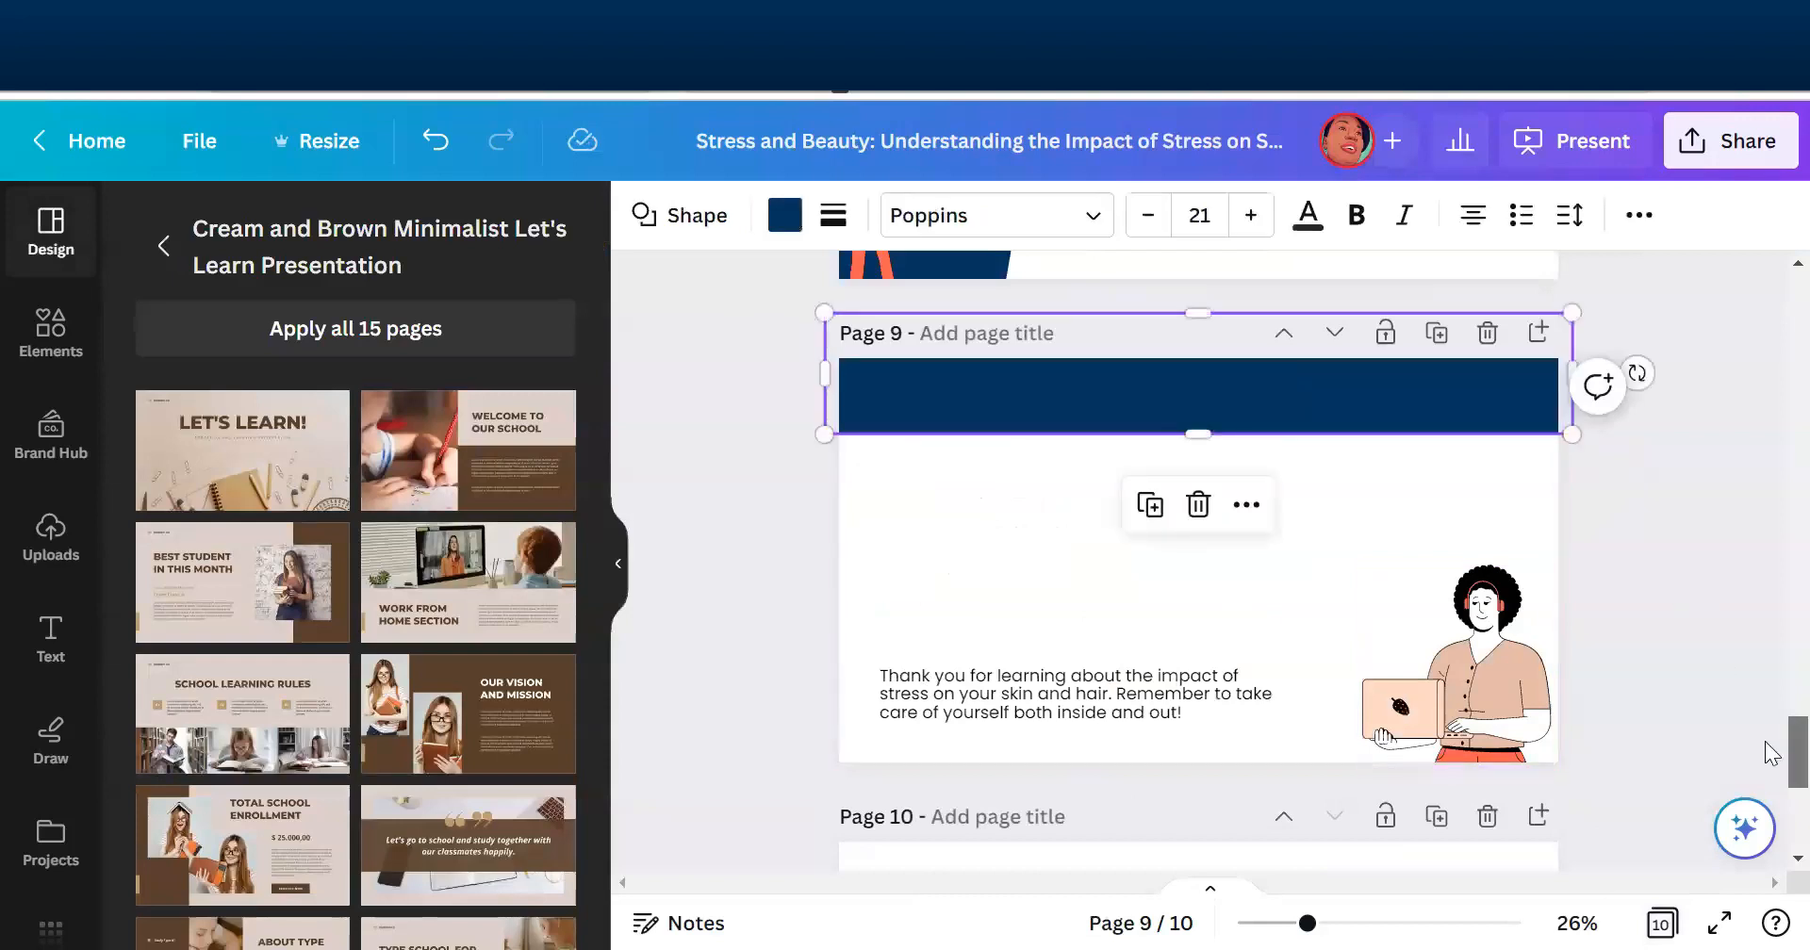
pyautogui.scroll(-5, 1769, 801)
pyautogui.click(1288, 739)
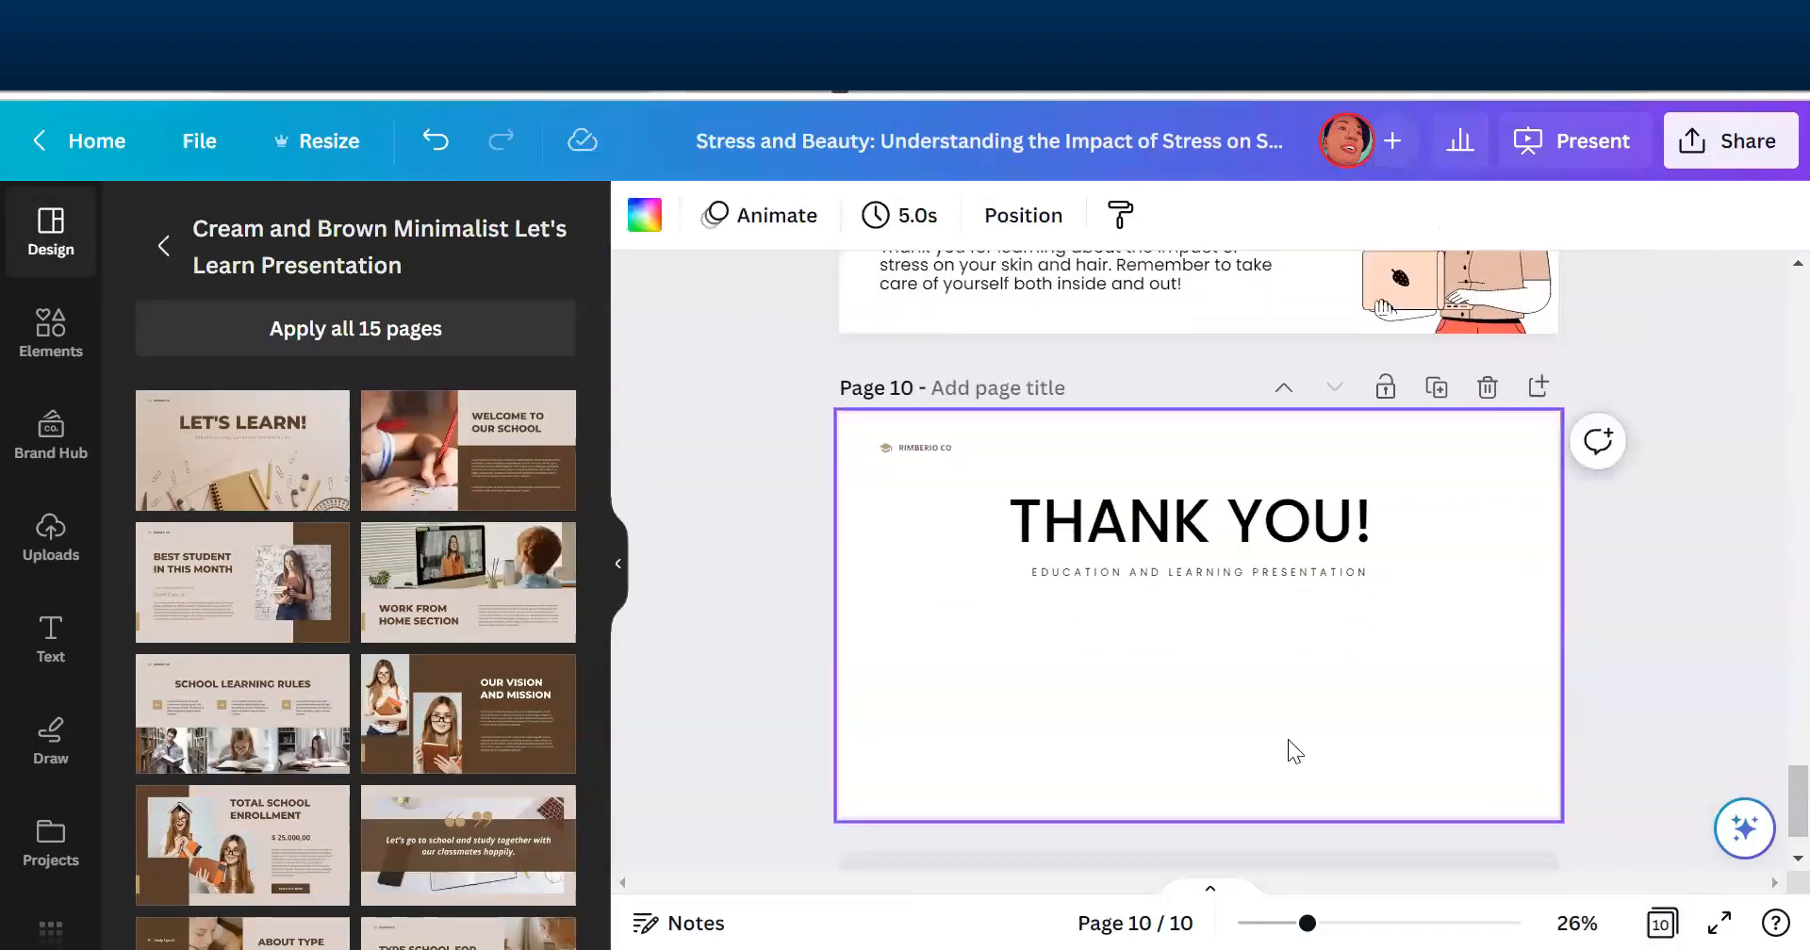
pyautogui.hotkey('ctrl', 'v')
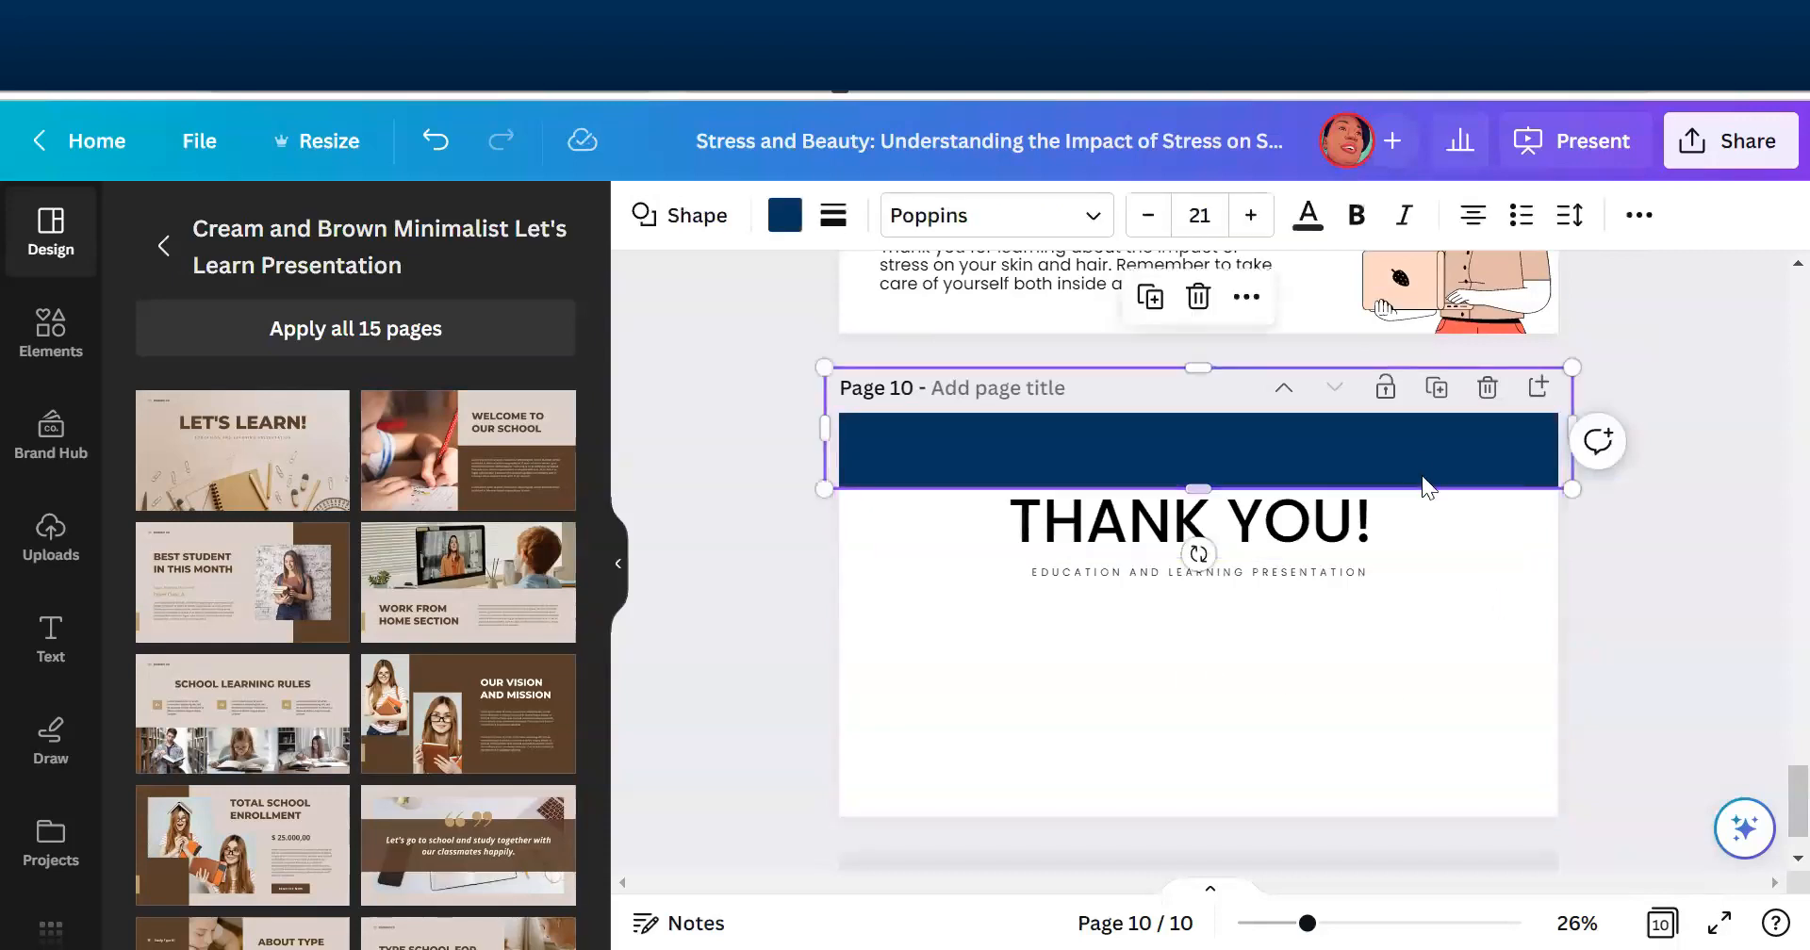
# - Move the dark blue banner on page 10 down to the page's lower edge and show all pages in a grid
pyautogui.moveTo(1416, 471); pyautogui.dragTo(1425, 803)
pyautogui.click(1659, 573)
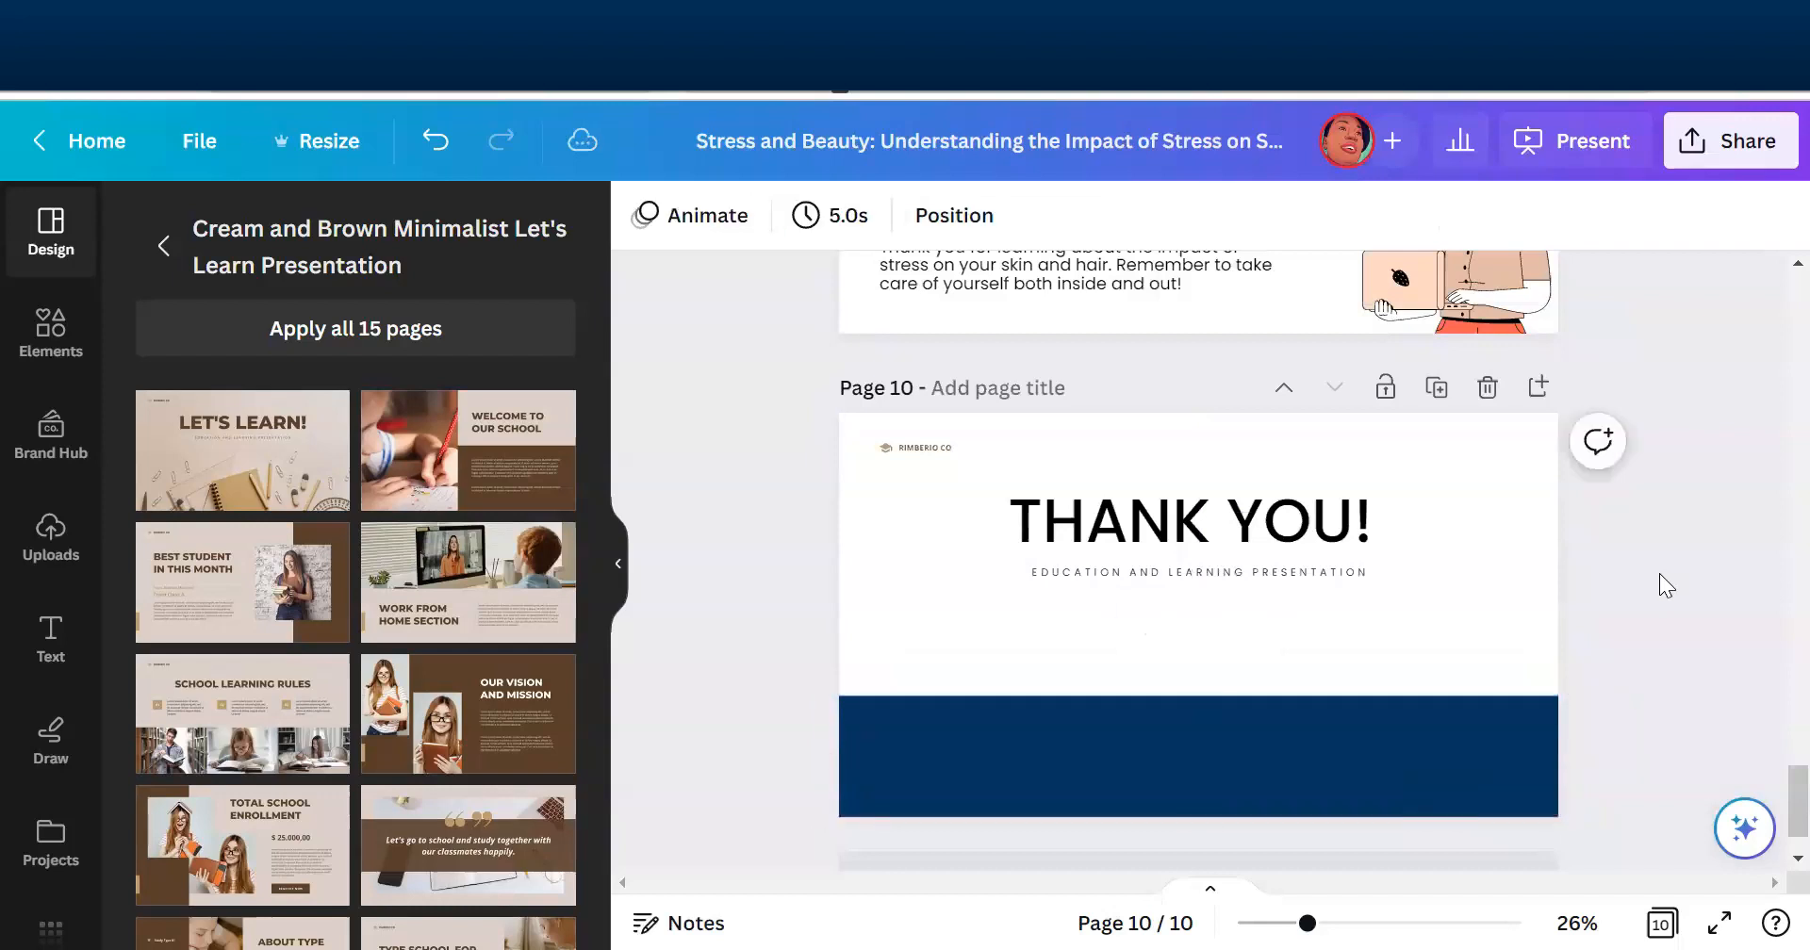
pyautogui.click(1663, 921)
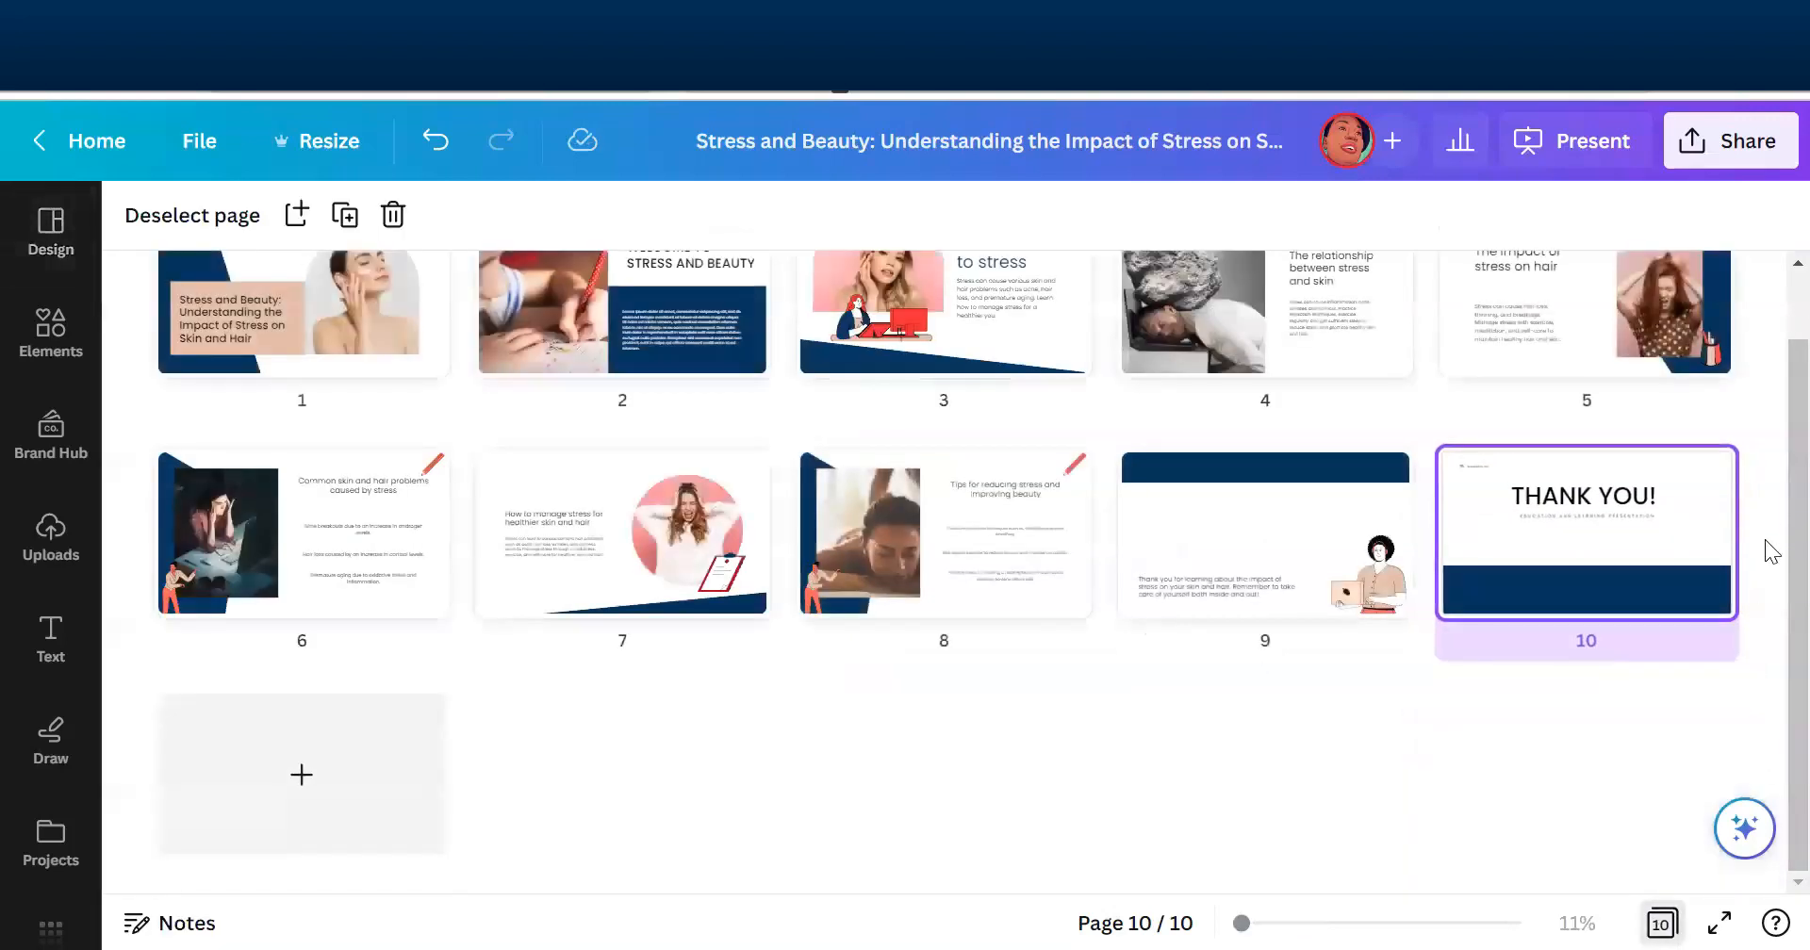